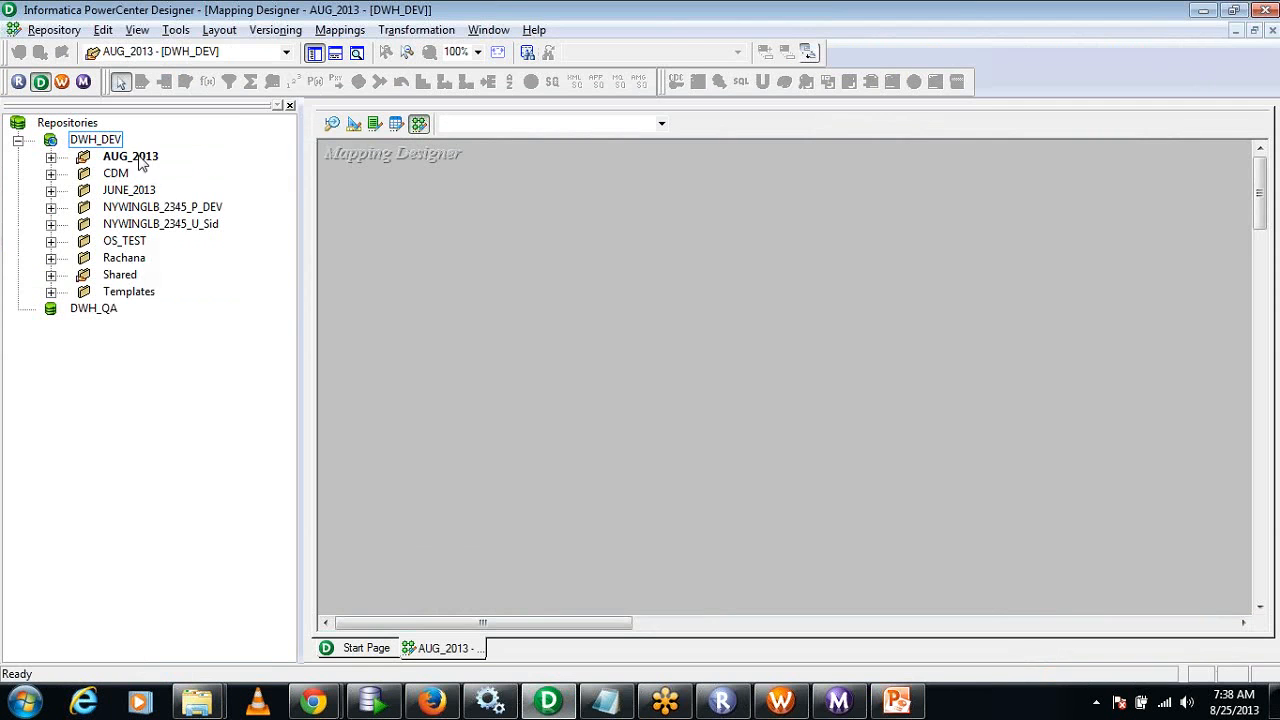
Open the Source Analyzer for the AUG_2013 folder and clear all definitions from its workspace.
right_click(140, 158)
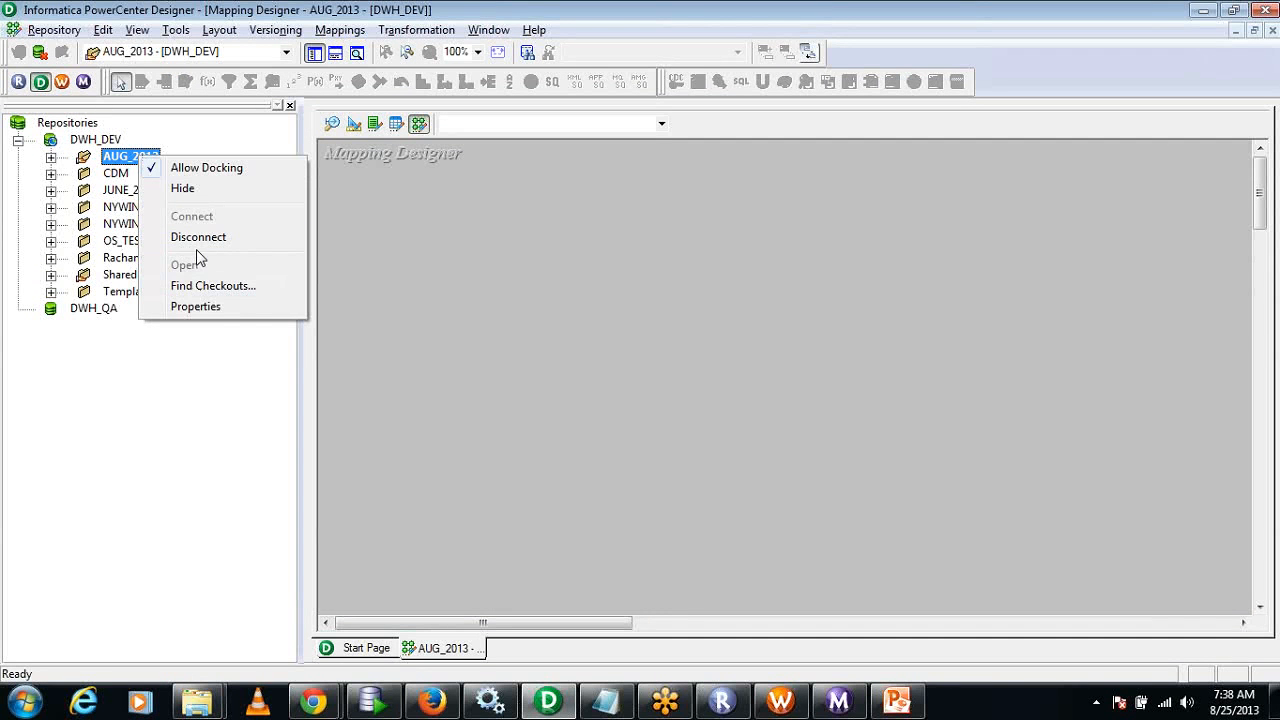
click(505, 257)
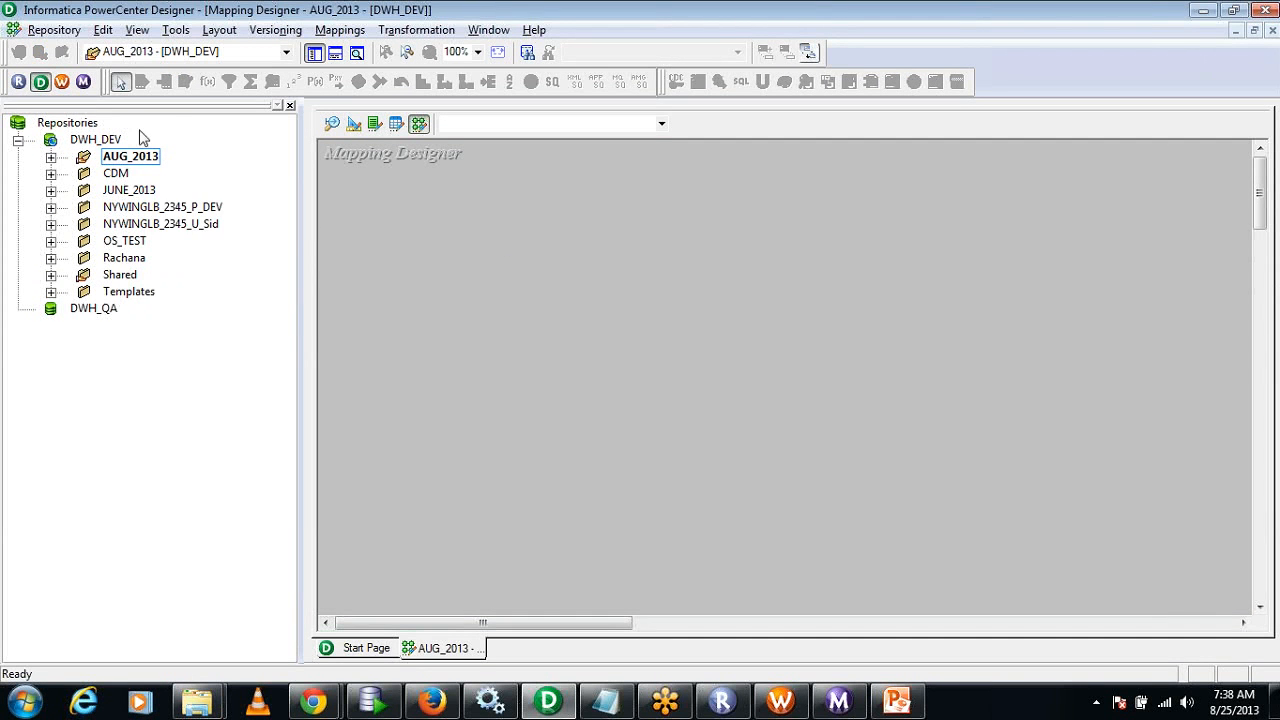
click(50, 157)
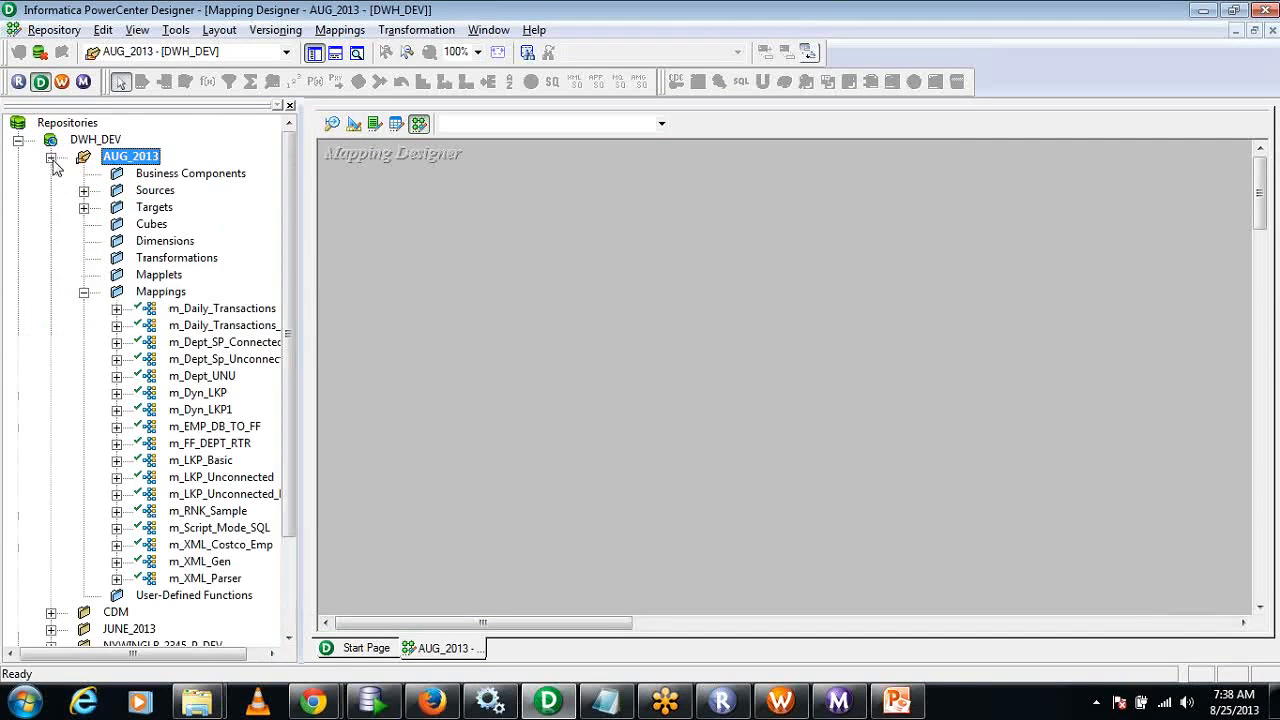
click(332, 123)
right_click(677, 213)
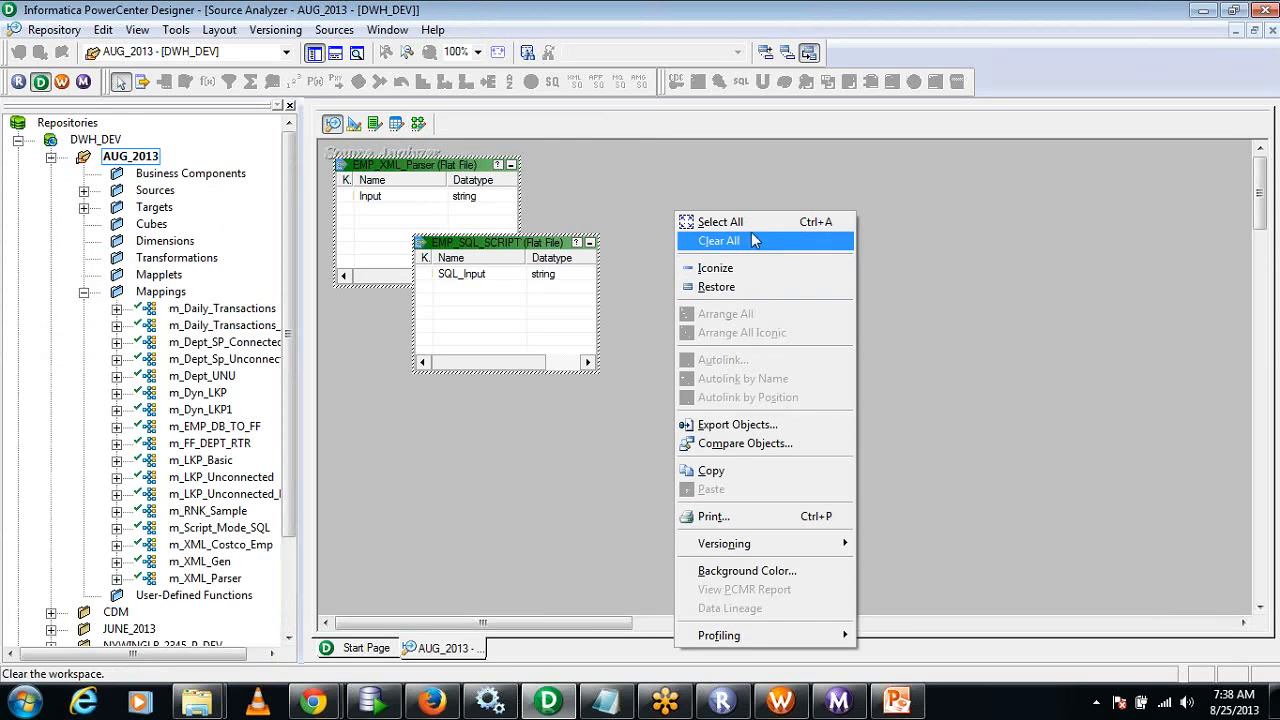
click(718, 241)
click(50, 157)
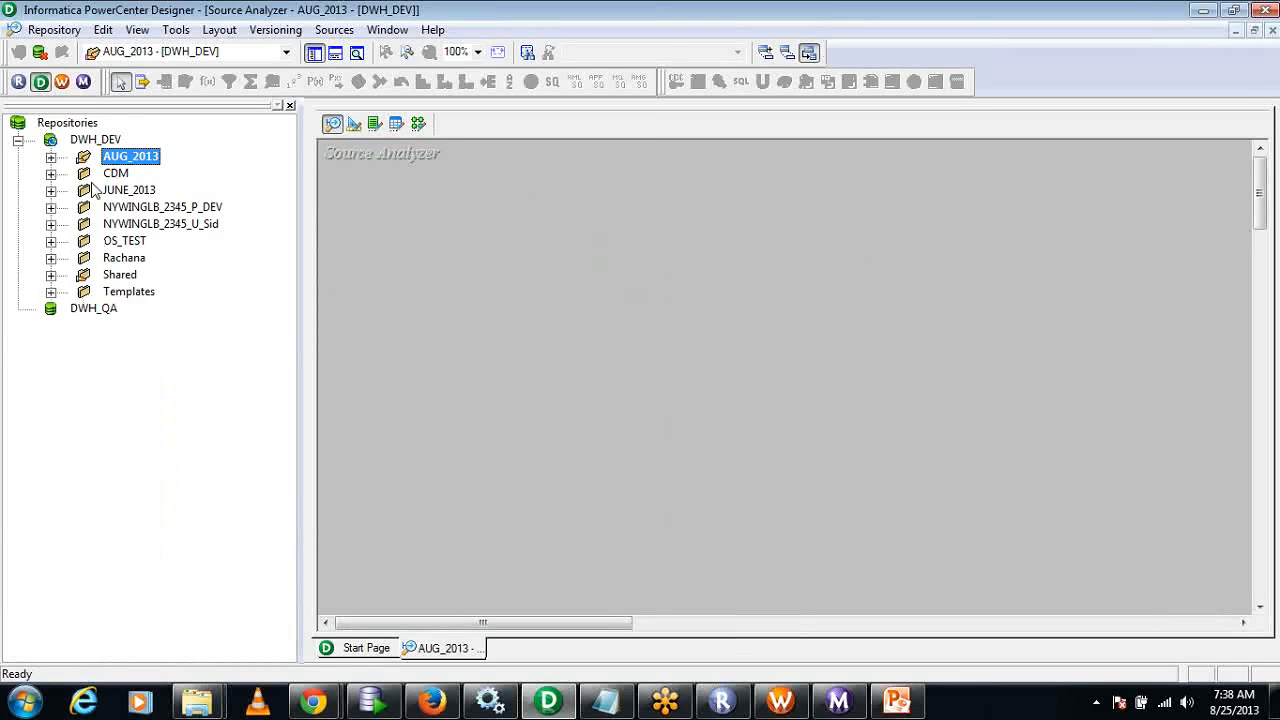
Start a source import from database and connect to the Oracle (DataDirect 6.1 Oracle Wire Protocol) data source with the database username and password.
click(333, 30)
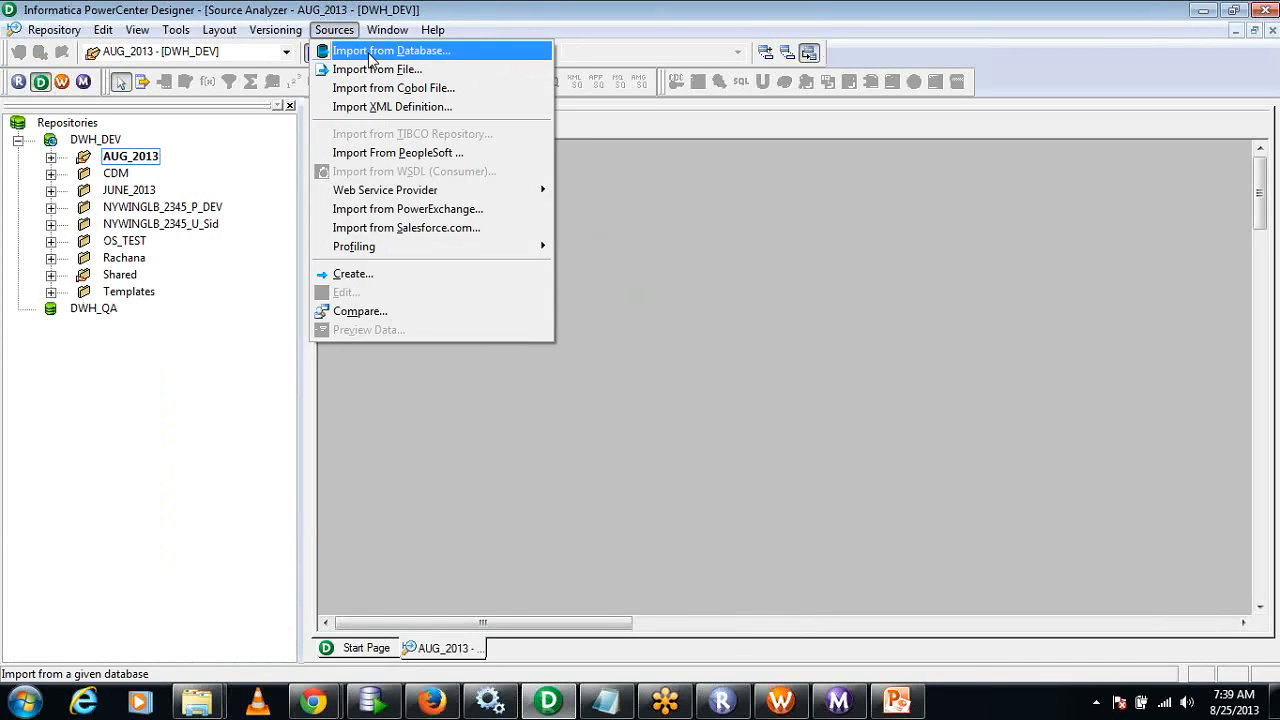
click(370, 52)
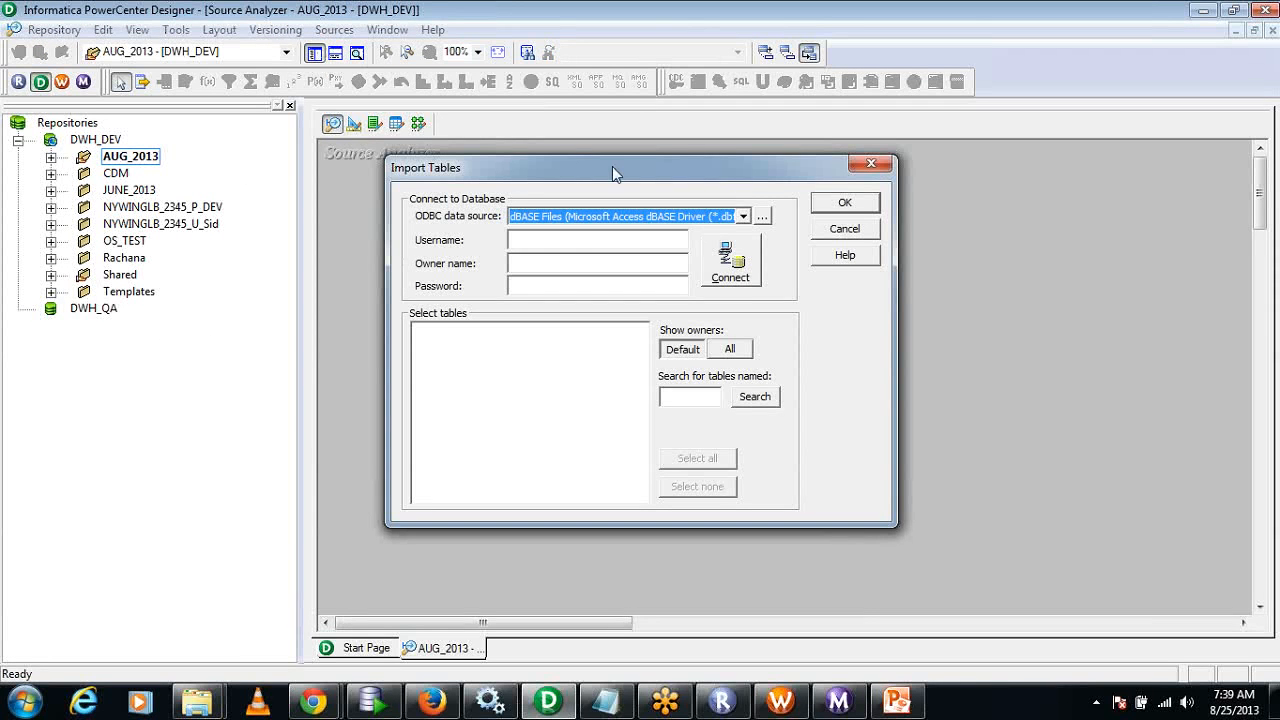
click(739, 219)
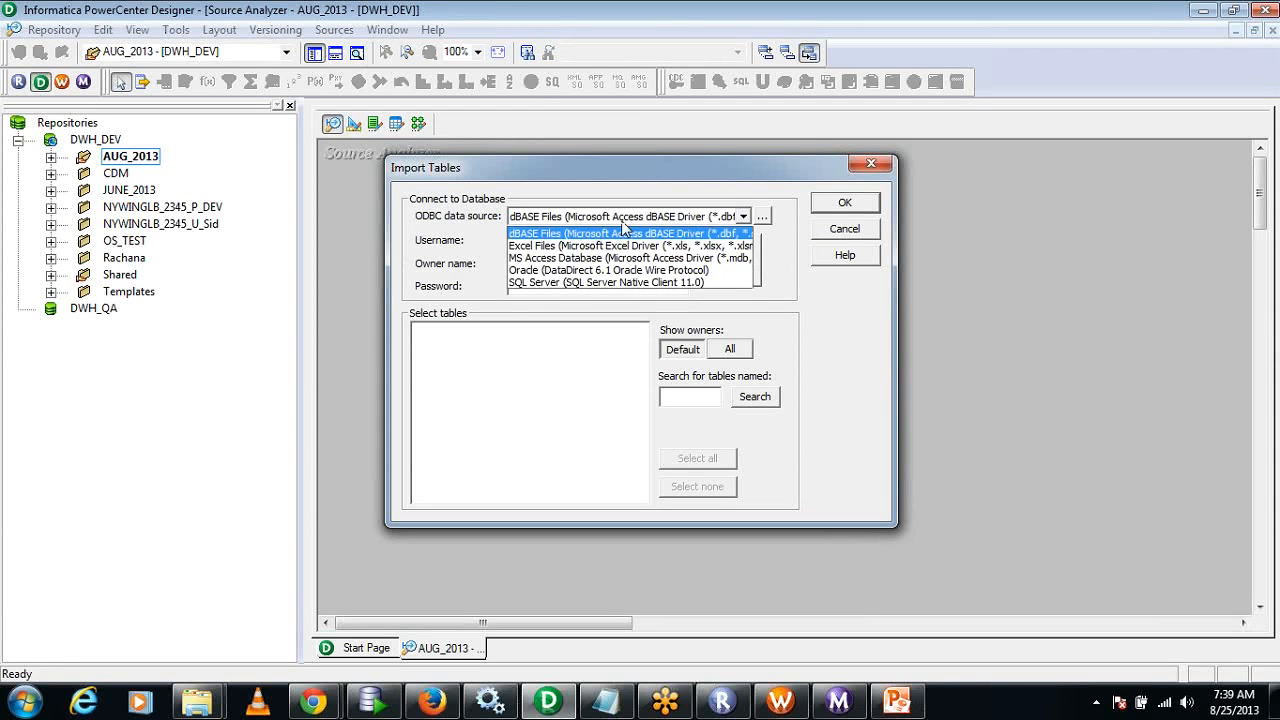
click(588, 270)
click(563, 241)
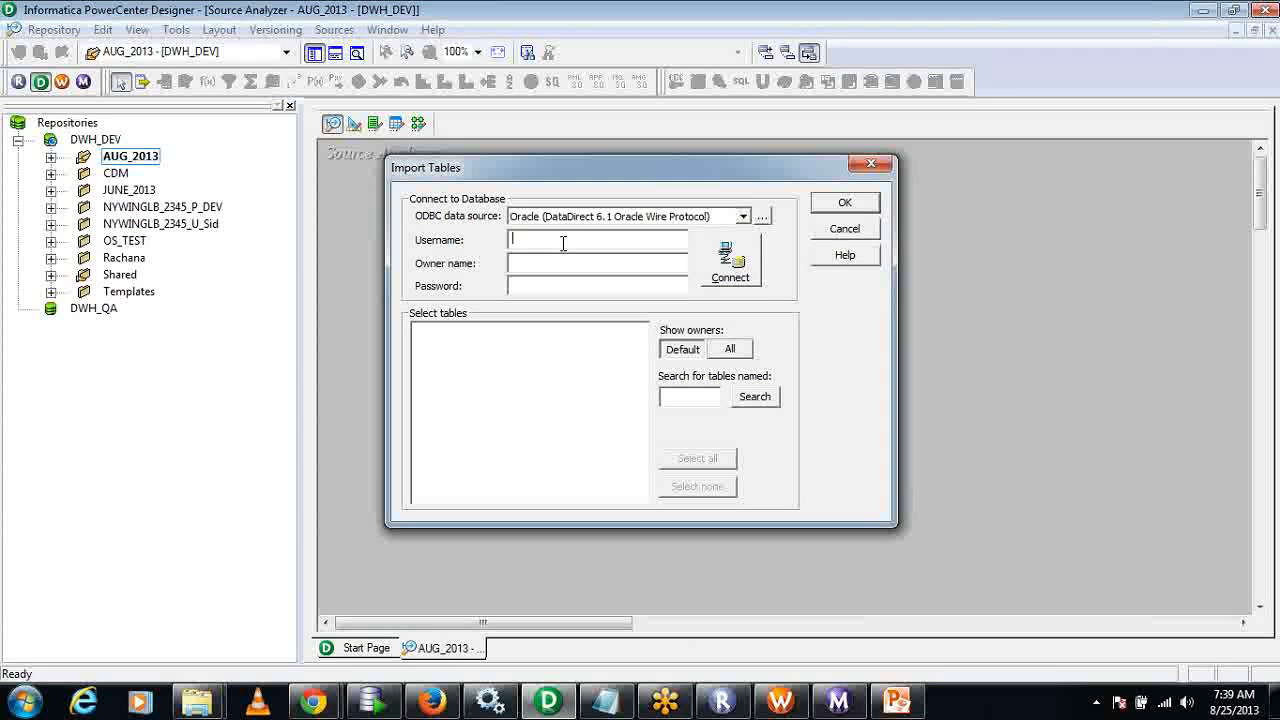
text(scott,)
key(Tab)
text(tiger)
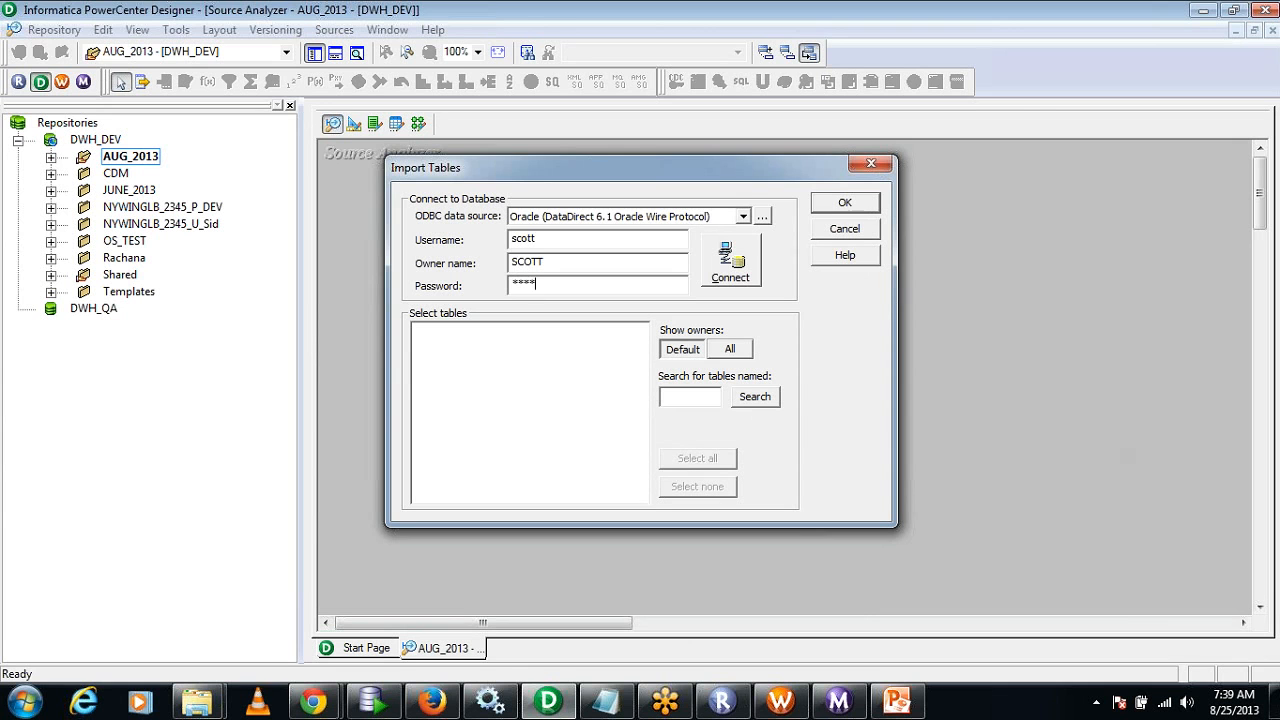
click(733, 262)
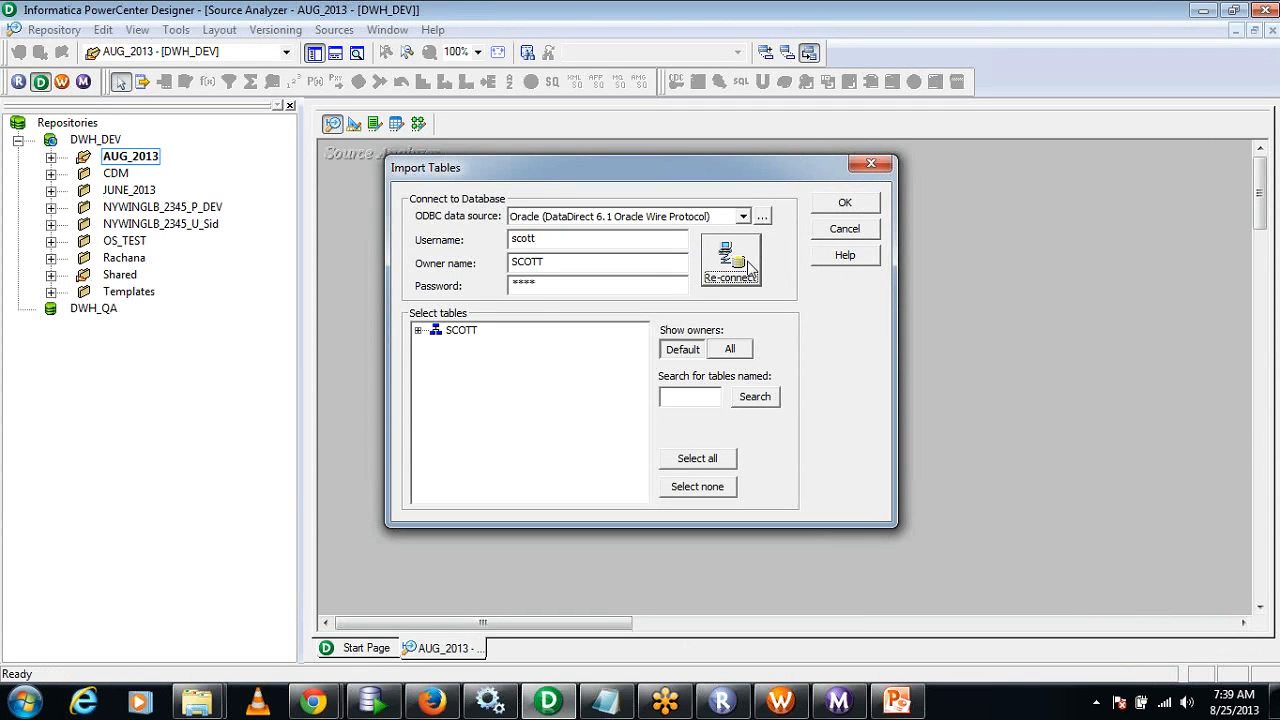
Import the DEPT table as a source definition, replacing the existing one in the repository.
click(418, 330)
click(437, 346)
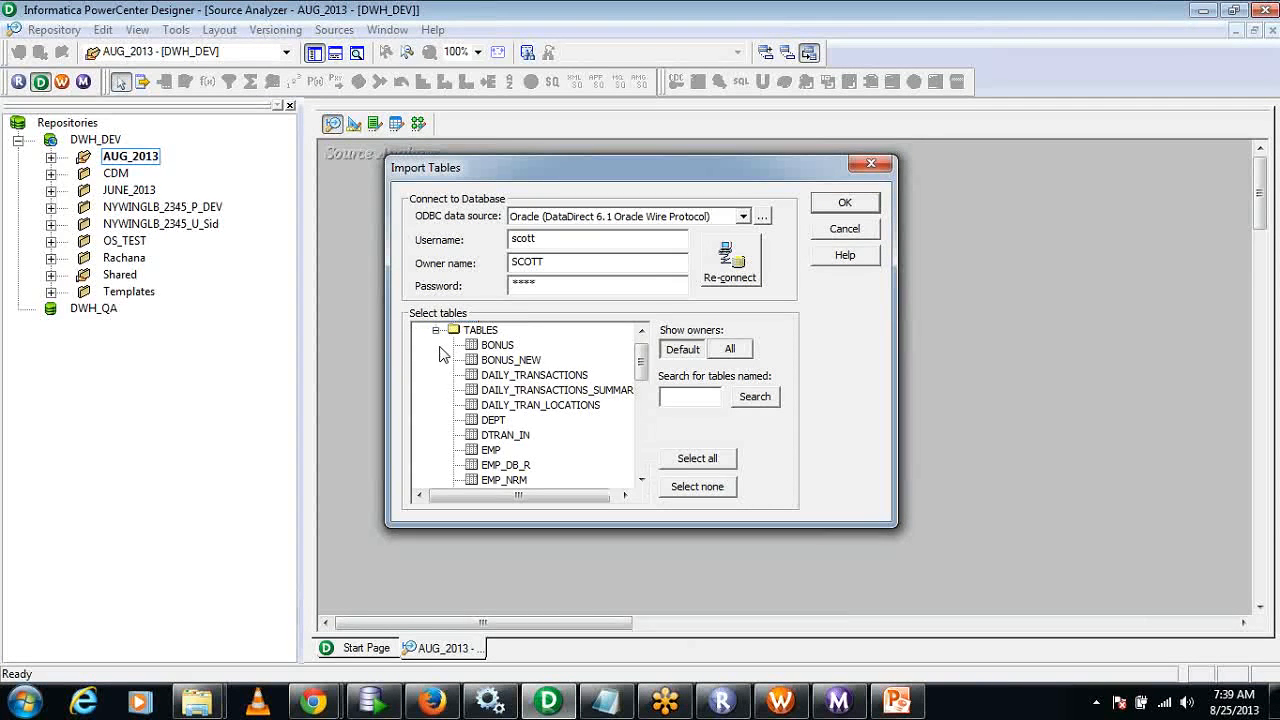
click(495, 423)
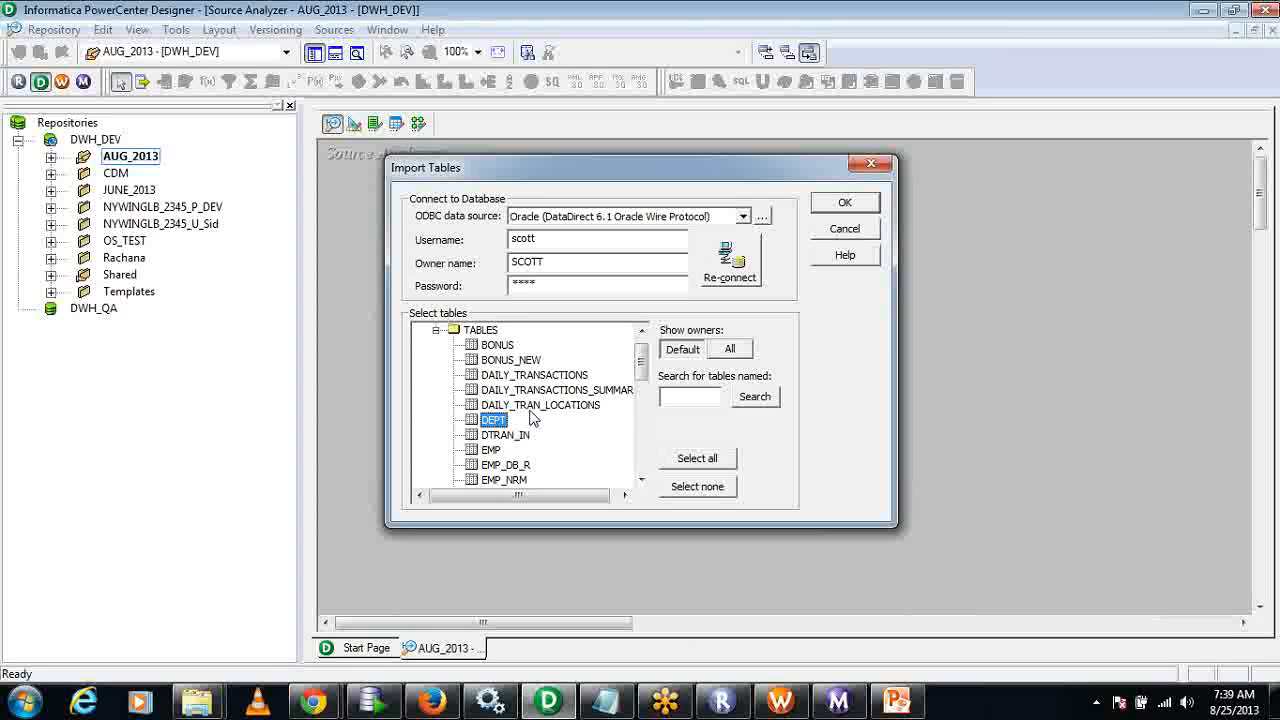
click(843, 203)
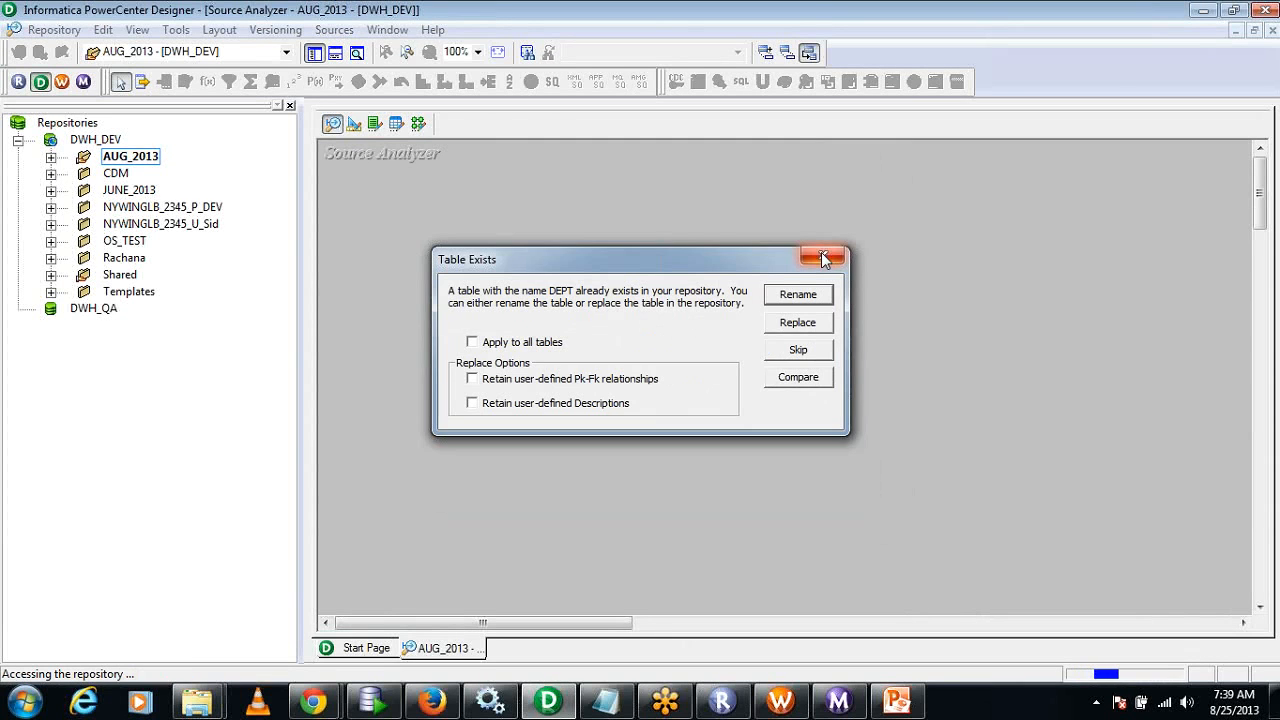
click(792, 326)
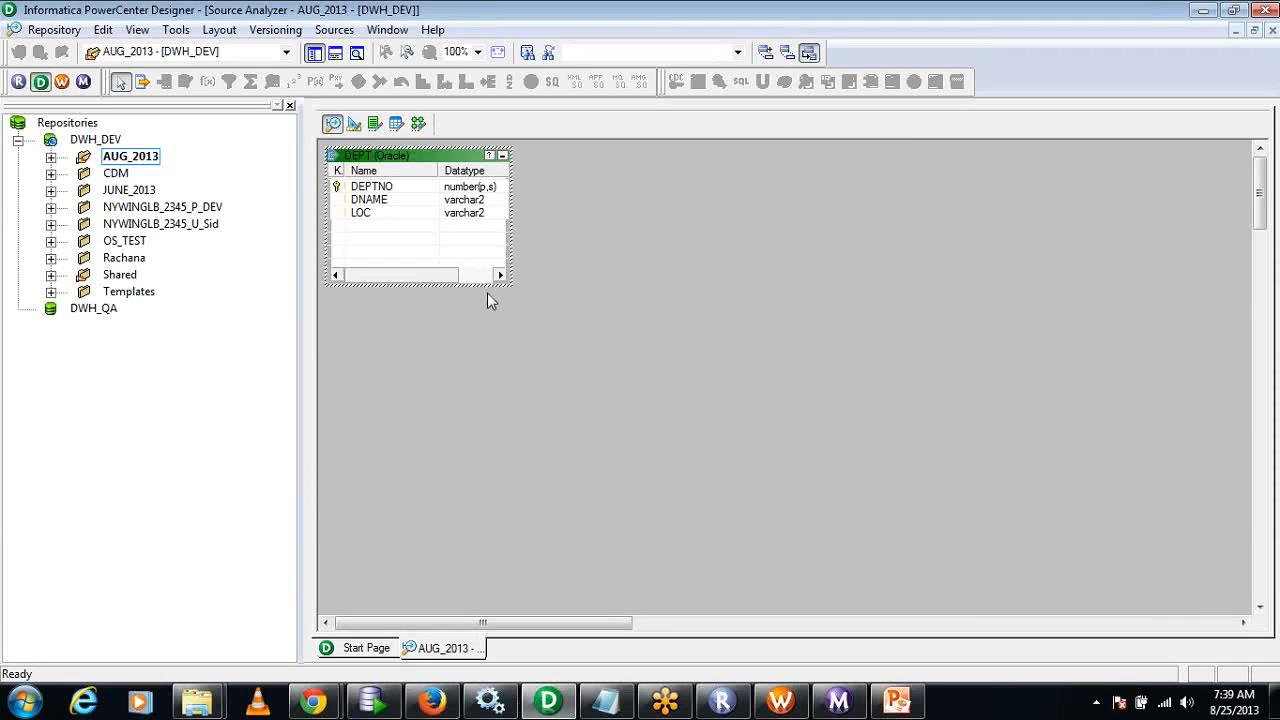
Switch to the Target Designer and clear all definitions from its workspace.
click(353, 124)
right_click(482, 183)
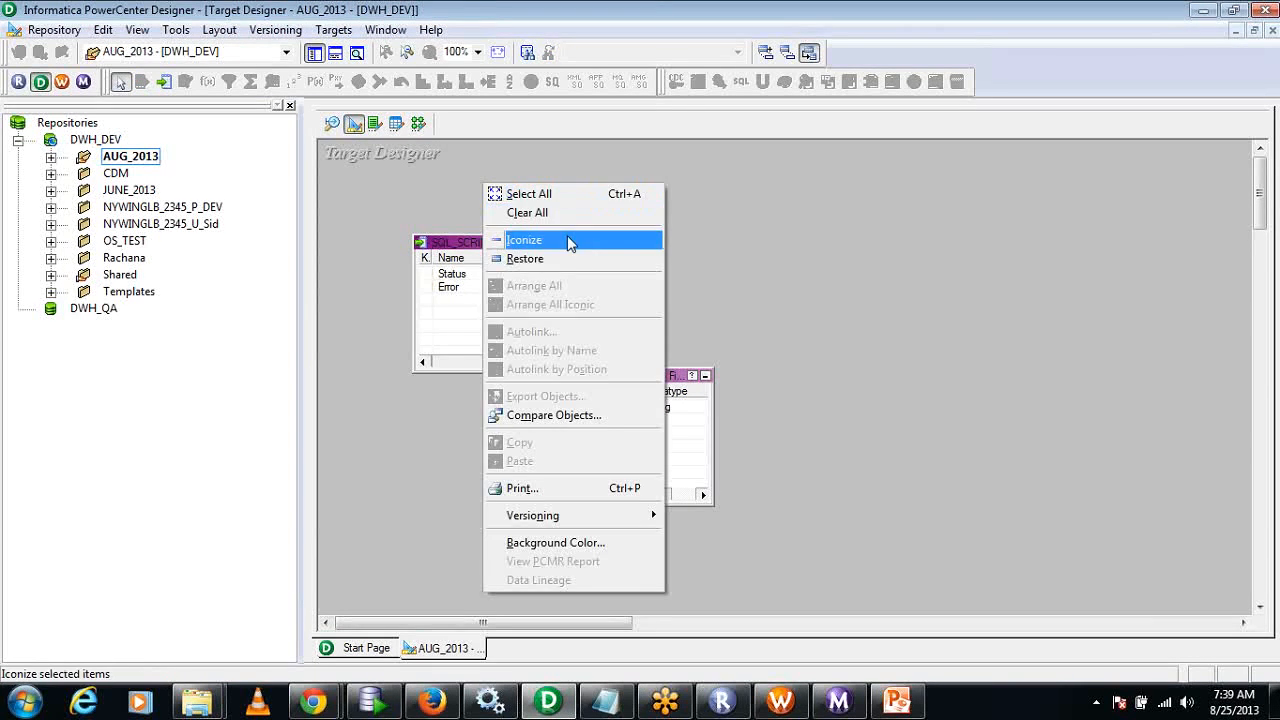
click(500, 209)
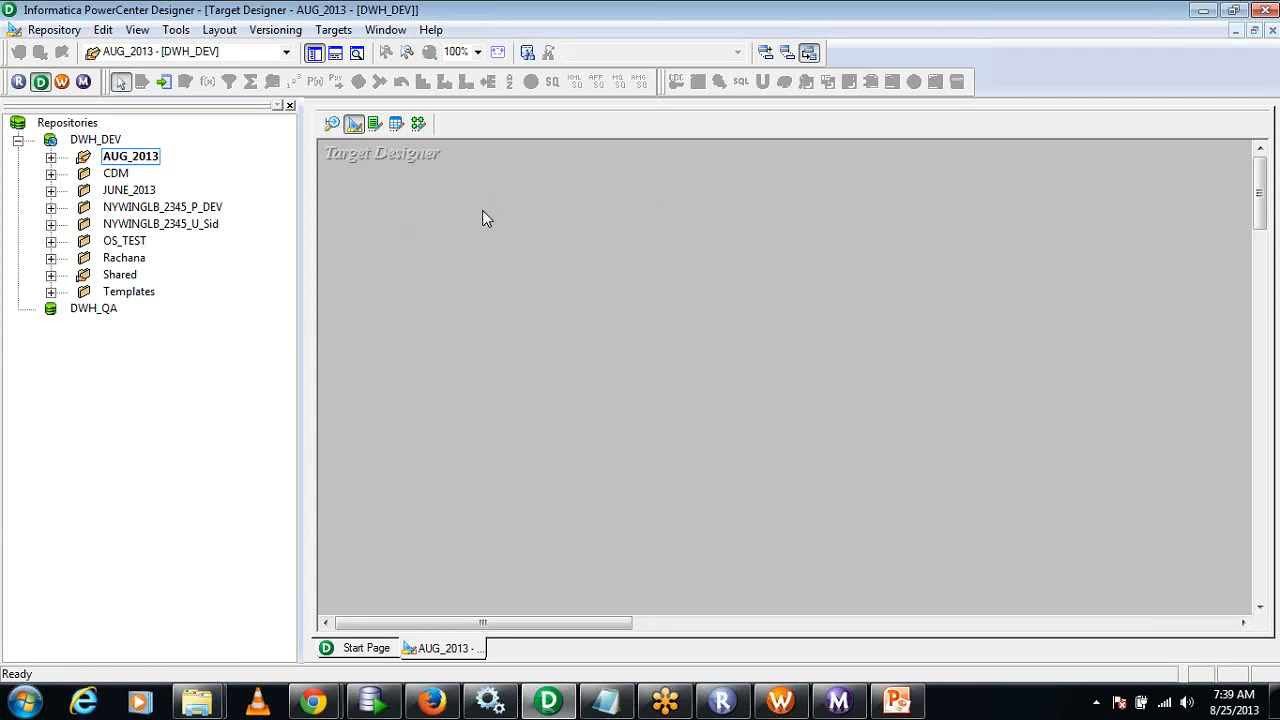
Start a target import from database and connect to the Oracle data source with the database password.
click(336, 31)
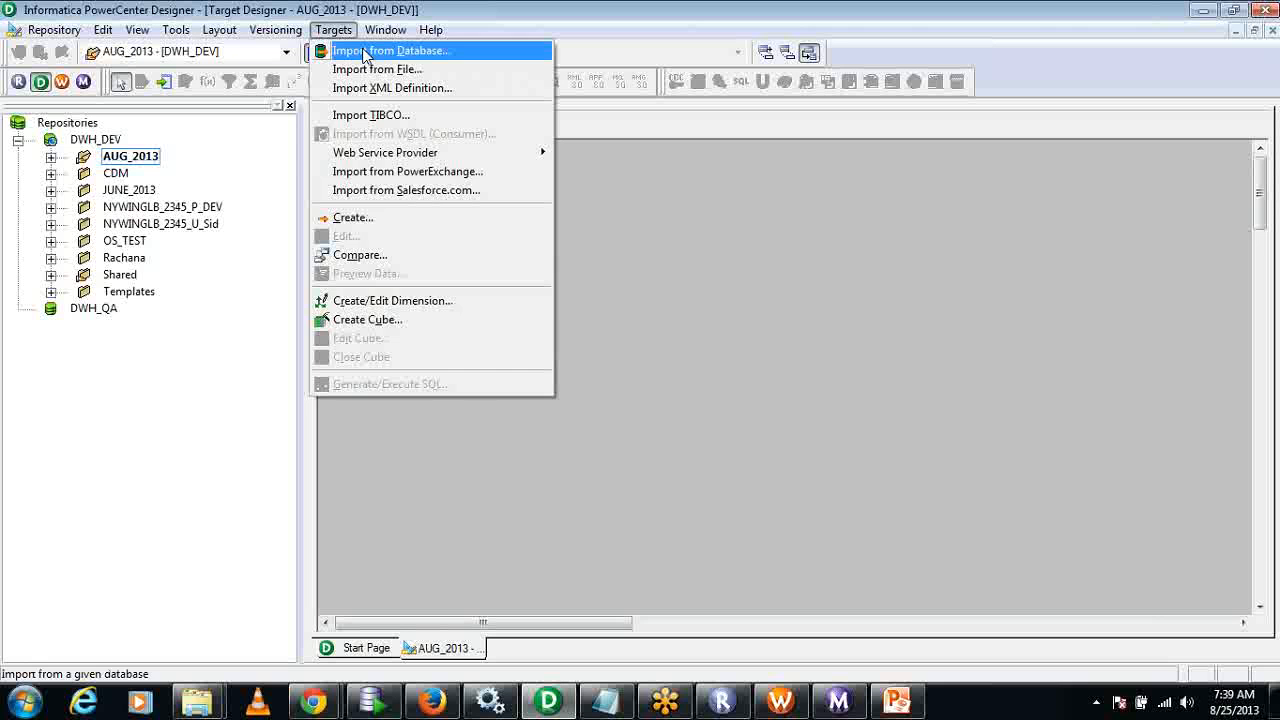
click(365, 55)
click(579, 285)
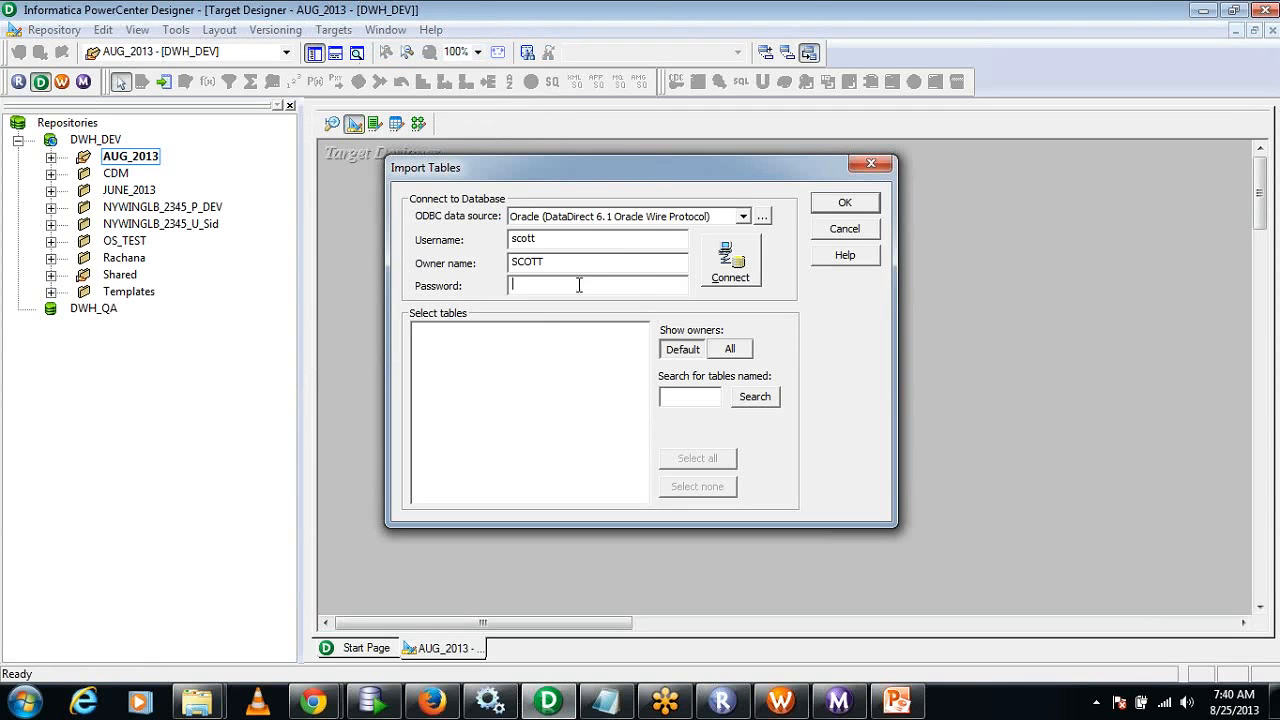
text(****)
click(722, 270)
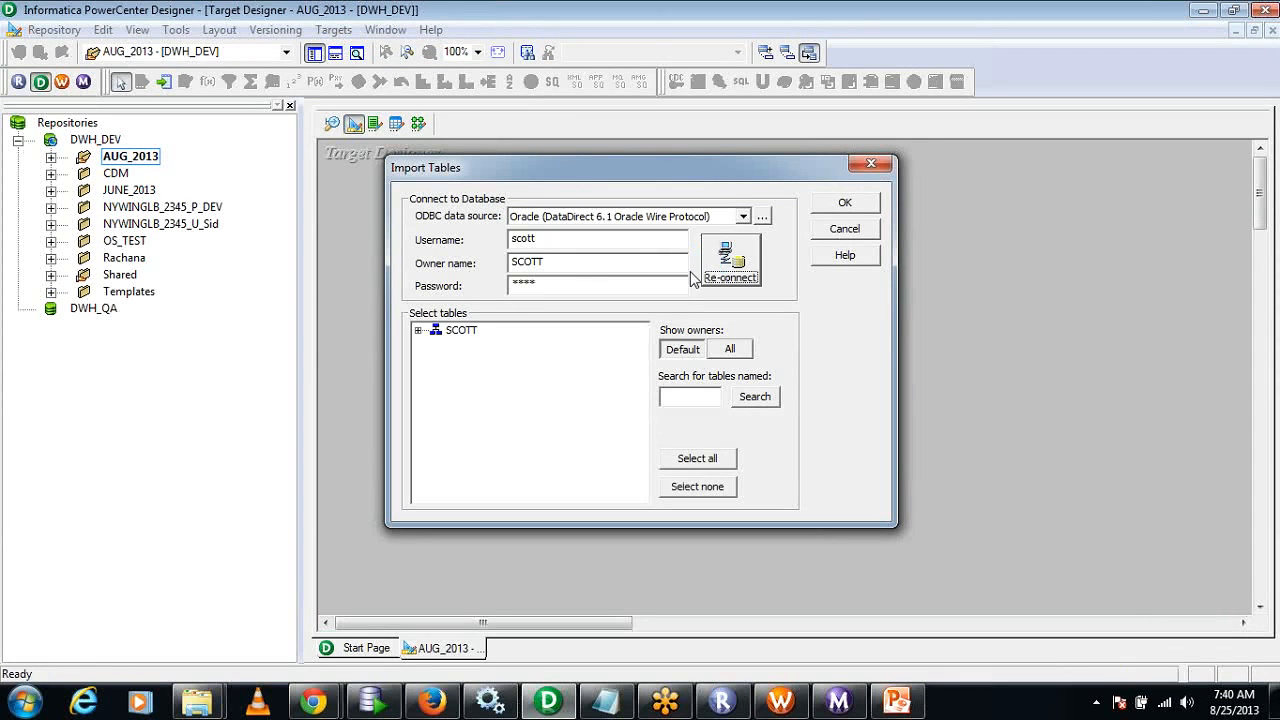
Import the DEPT table from the schema's tables as a target definition.
click(418, 330)
click(437, 346)
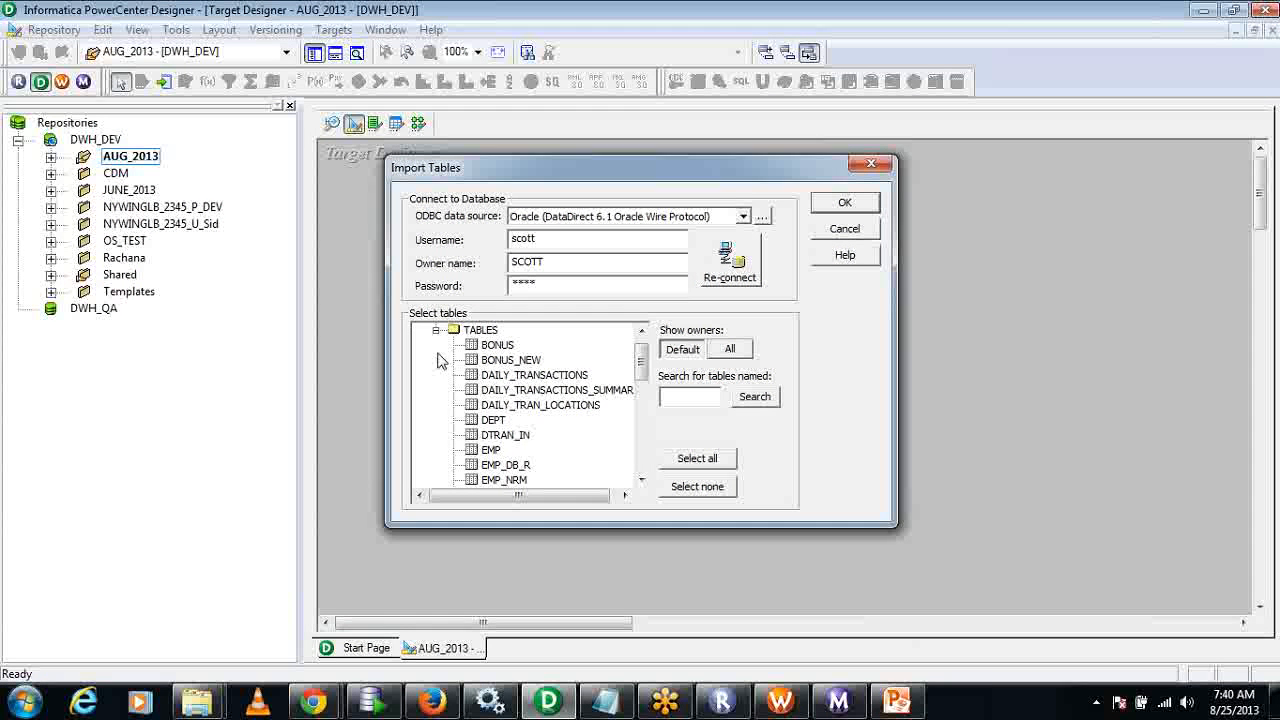
click(492, 420)
click(845, 203)
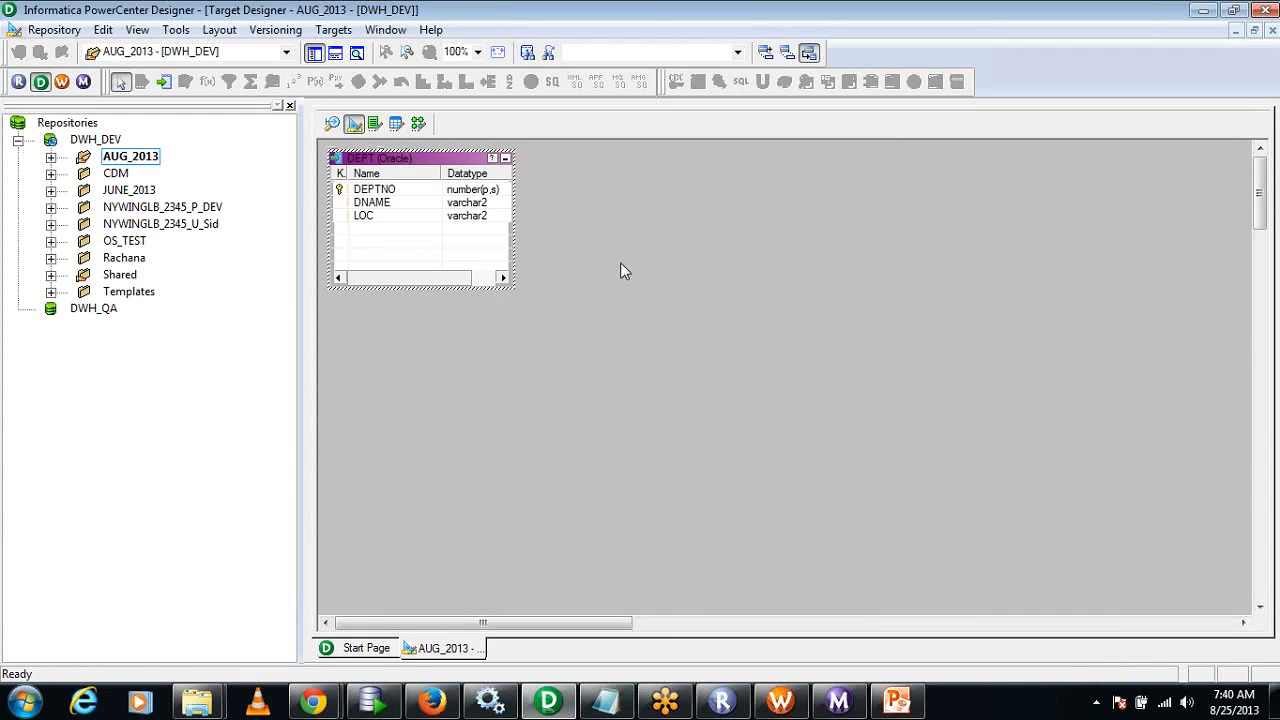
Switch to the Mapping Designer and add the Oracle source DEPT from the AUG_2013 folder to its empty workspace.
click(418, 123)
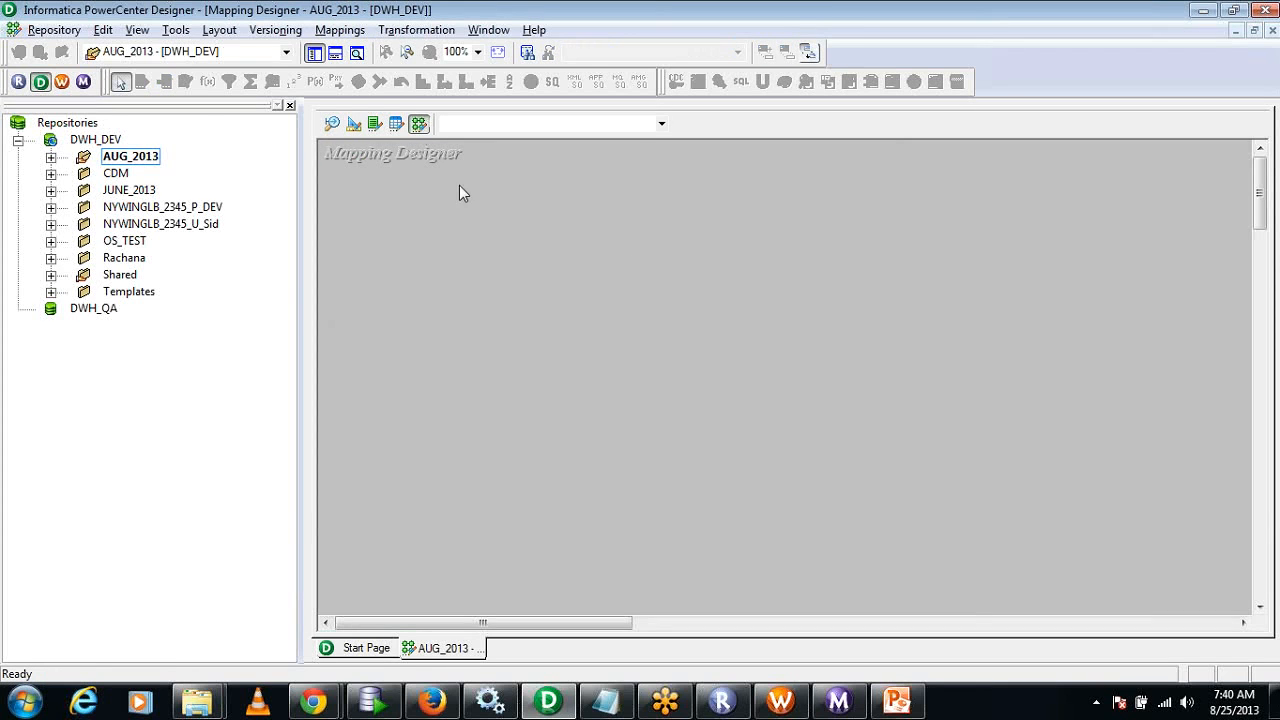
click(51, 157)
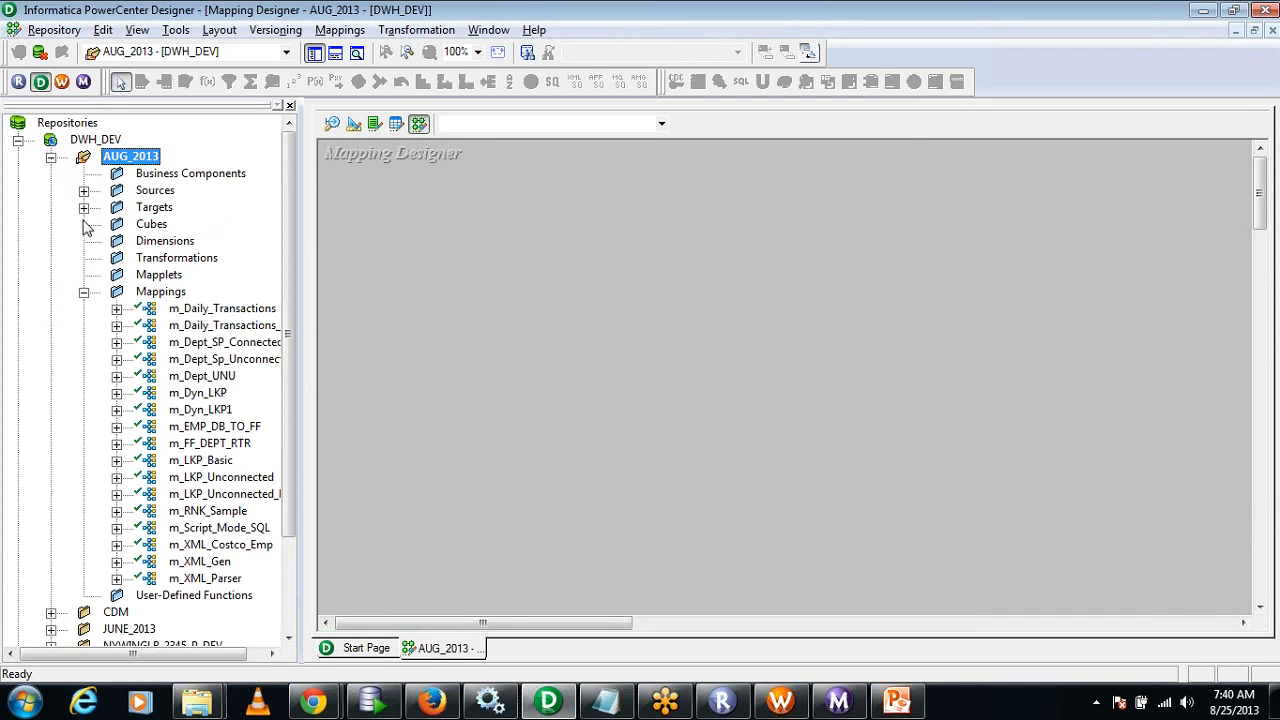
click(84, 291)
click(84, 190)
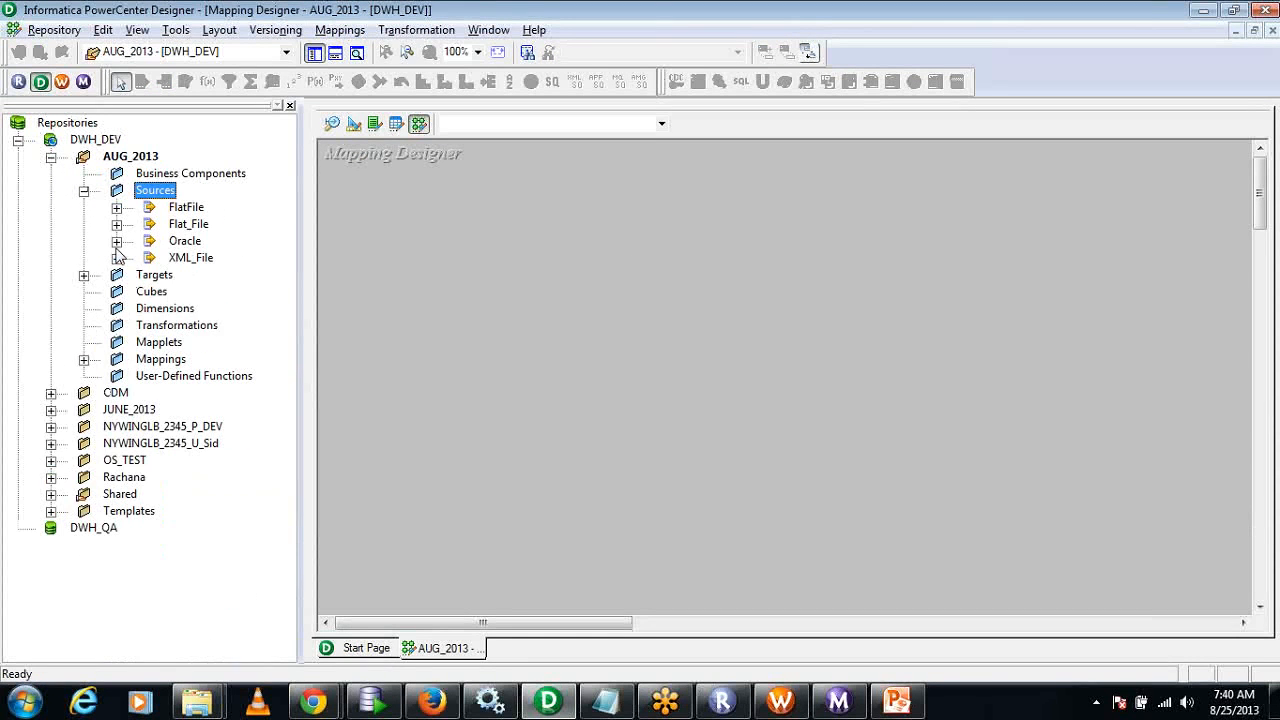
click(117, 241)
drag(214, 291, 413, 251)
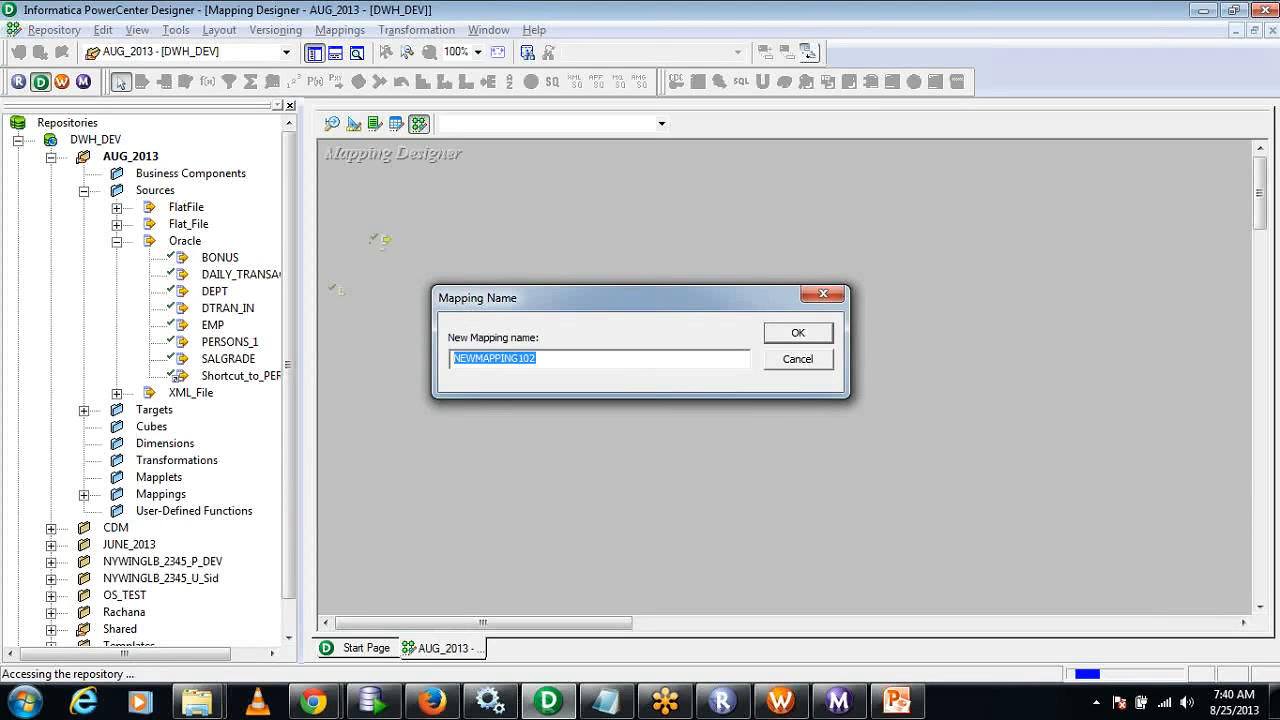
Name the new mapping m_NRM_Multiple_Rows and create it.
text(m_)
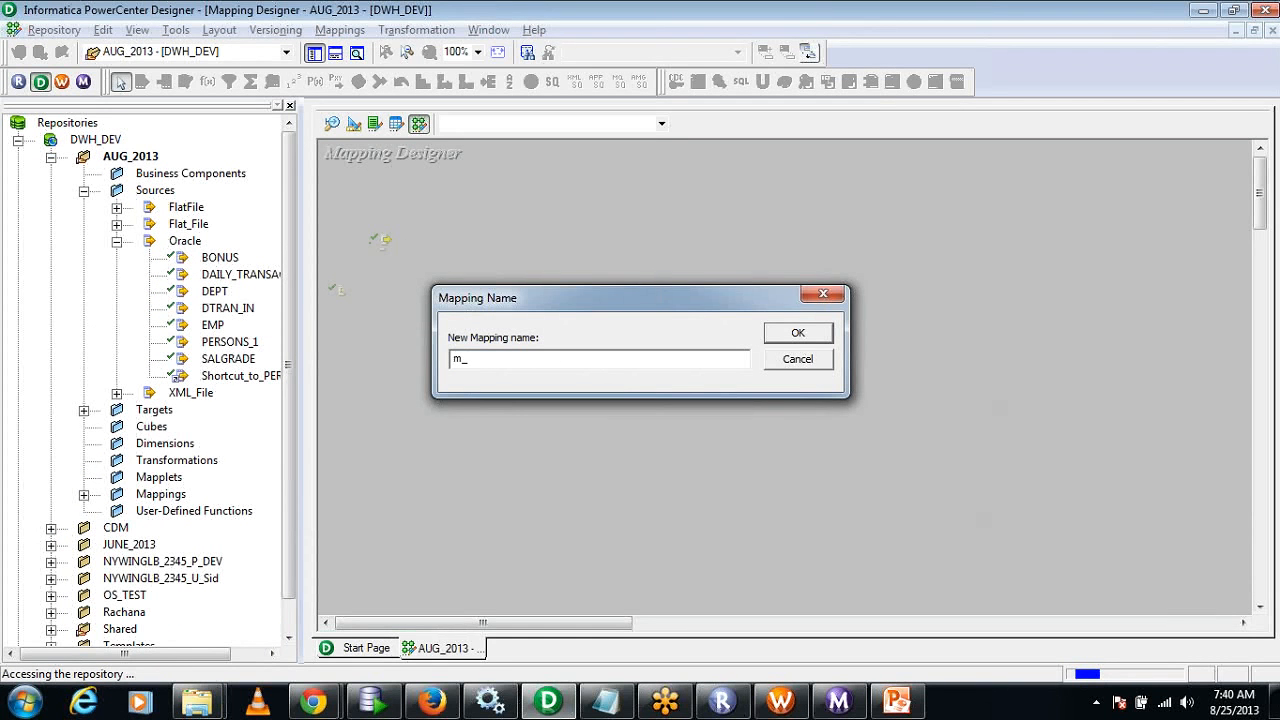
text(NRM_)
text(Multiple_Rows)
click(830, 337)
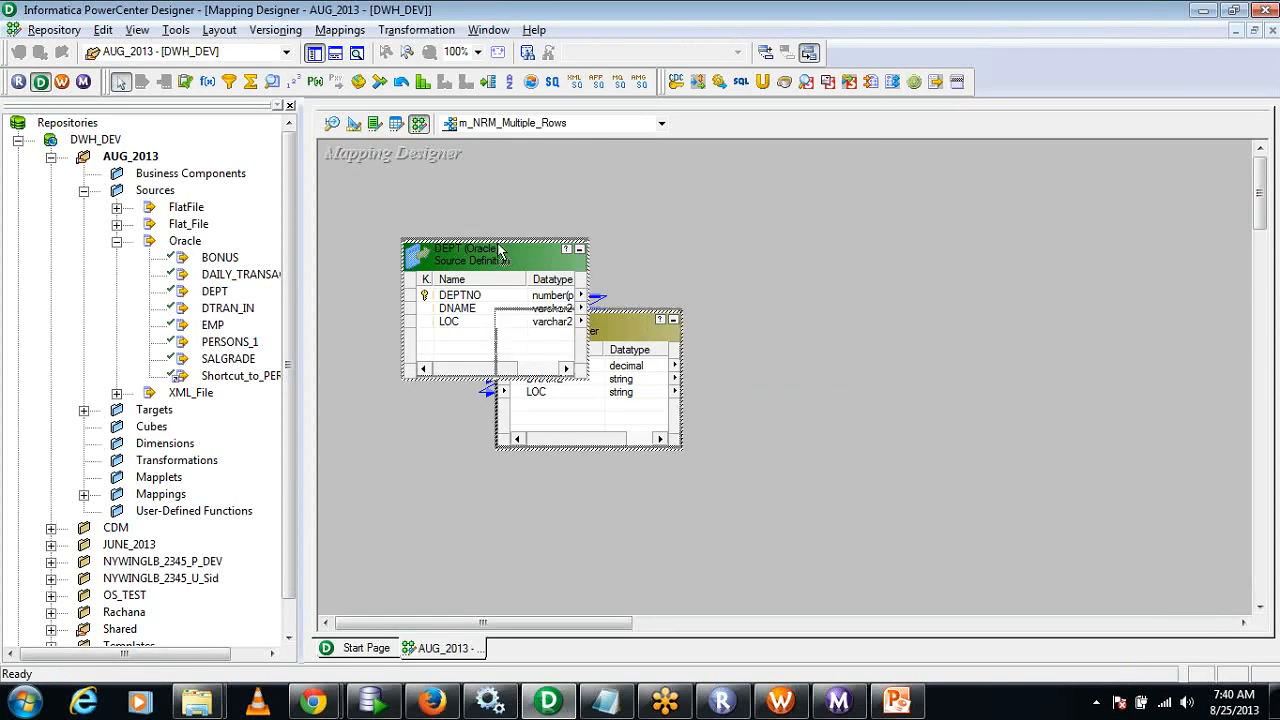
Move the DEPT source and its source qualifier to the upper-left corner of the mapping, and hide the repository navigator.
drag(505, 273, 435, 200)
click(685, 297)
click(562, 264)
click(769, 334)
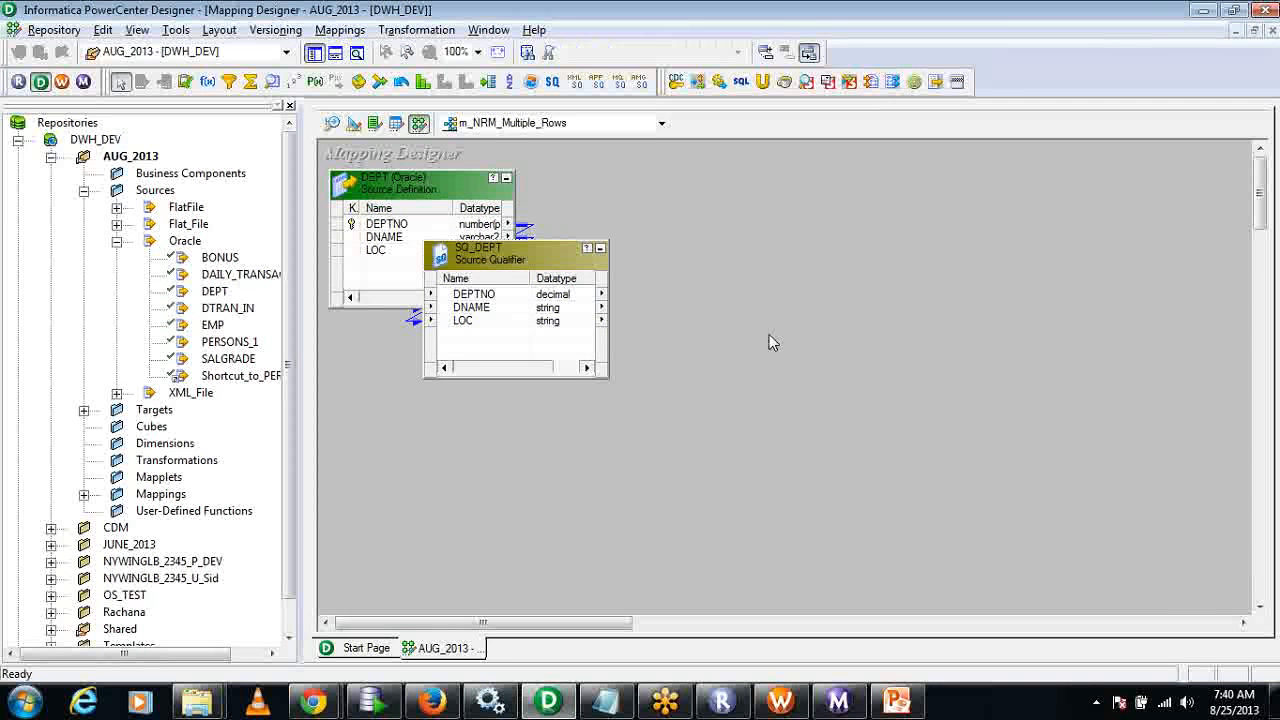
click(290, 105)
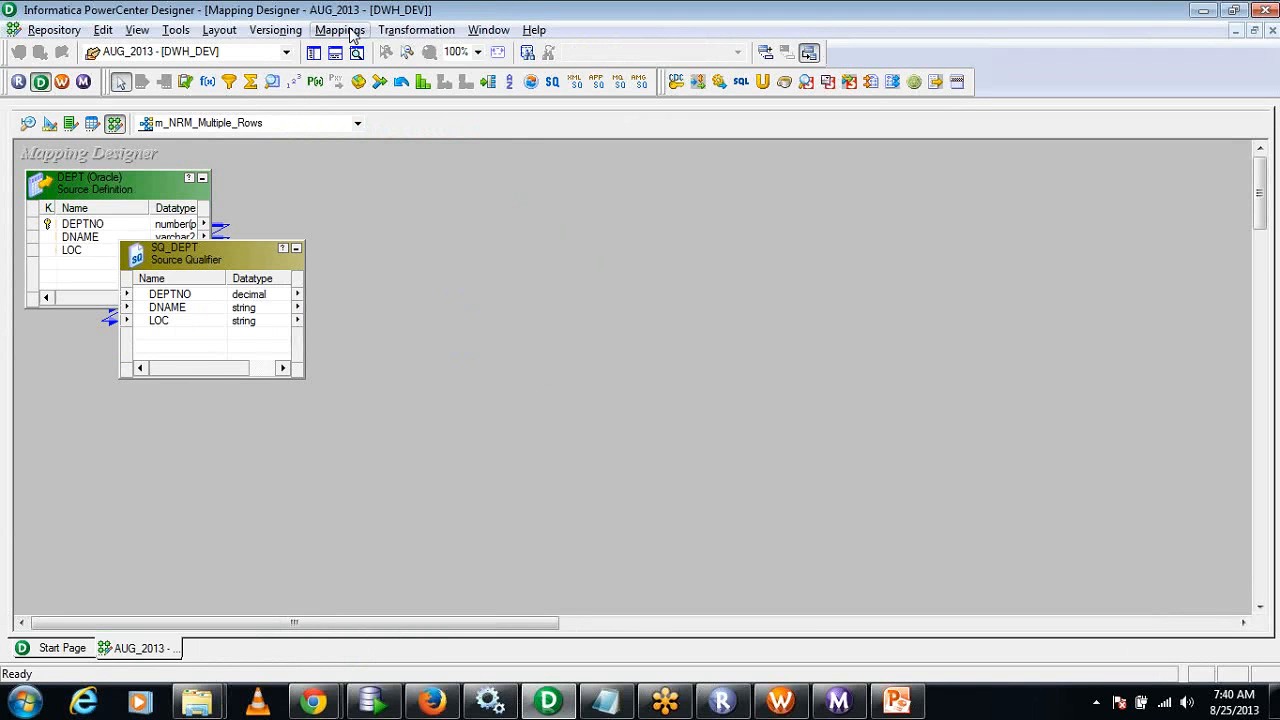
Create a Normalizer transformation named NRM_DEPT and place it to the right of the SQ_DEPT source qualifier.
click(416, 30)
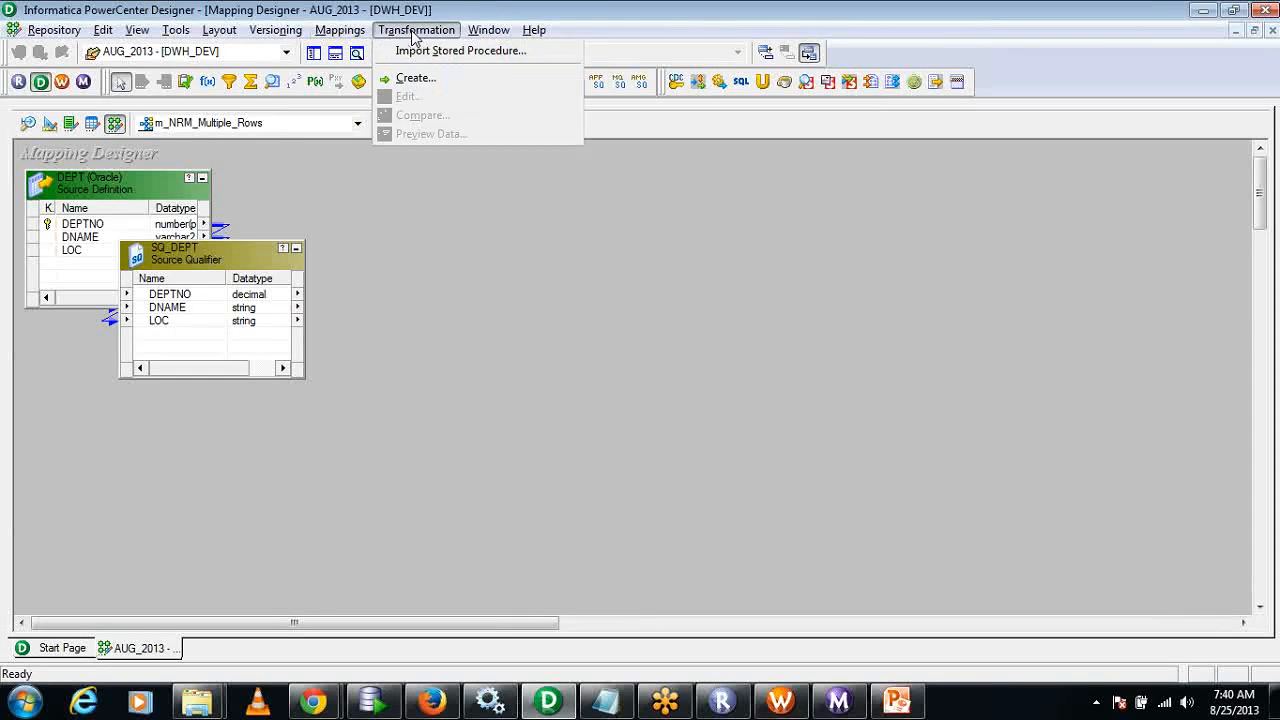
click(430, 80)
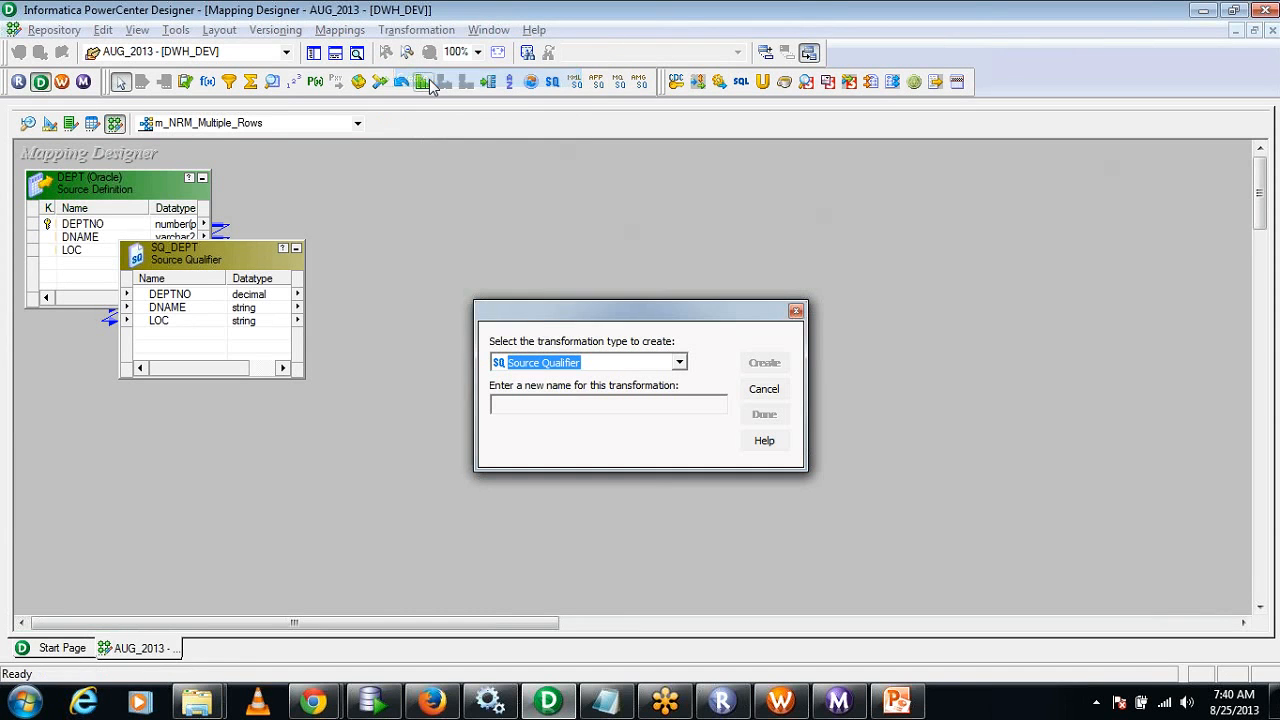
key(n)
click(565, 404)
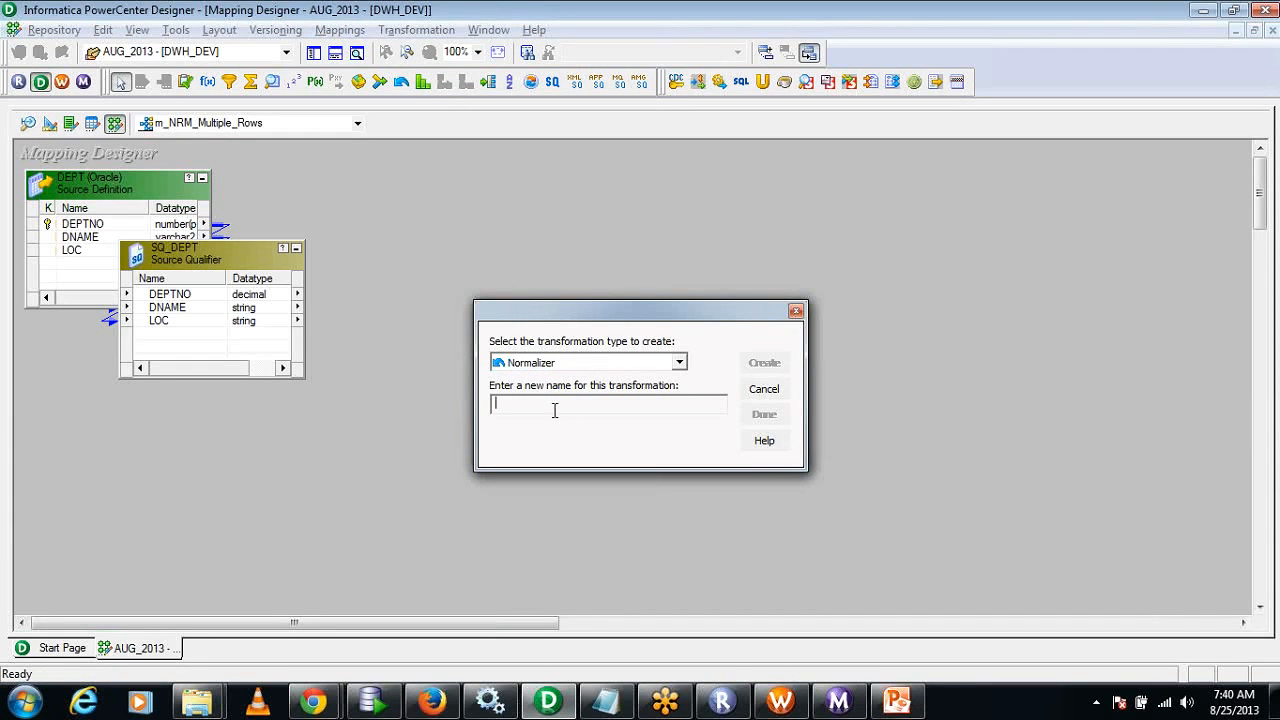
text(NRM_DEPT)
click(764, 364)
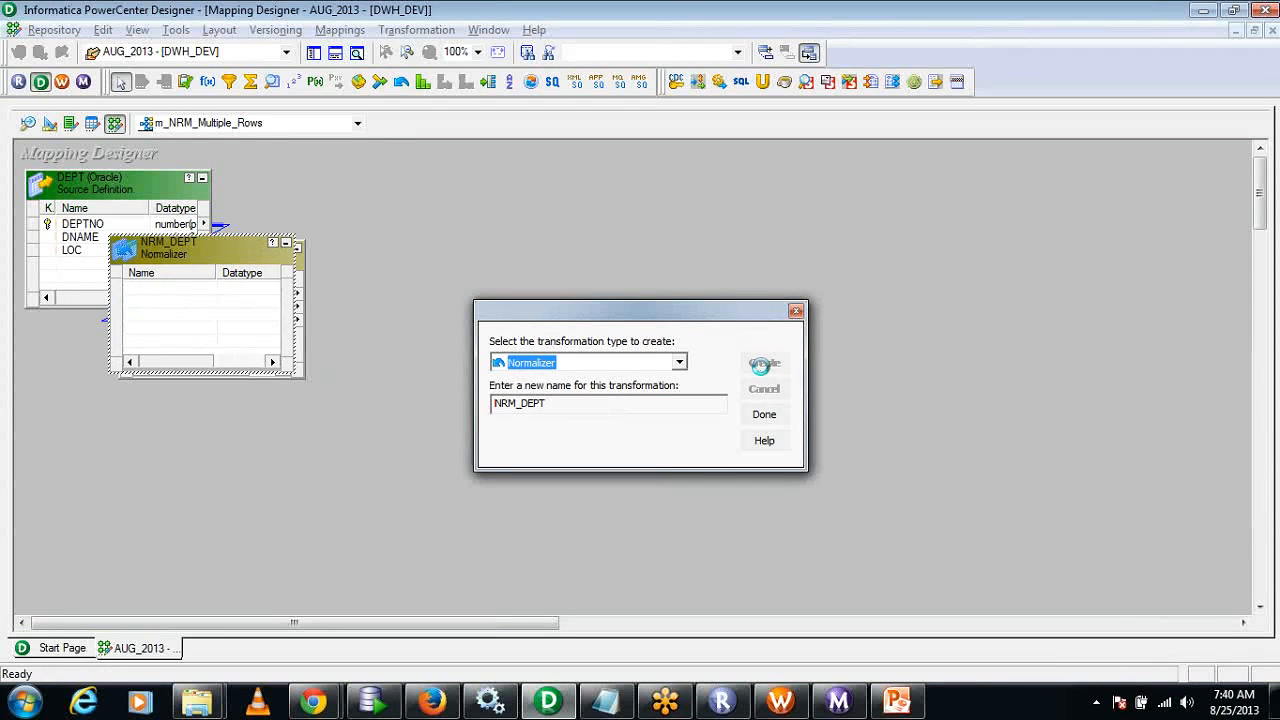
click(764, 415)
drag(203, 254, 540, 290)
Try to copy the DEPTNO, DNAME and LOC ports from SQ_DEPT into the NRM_DEPT Normalizer.
click(200, 294)
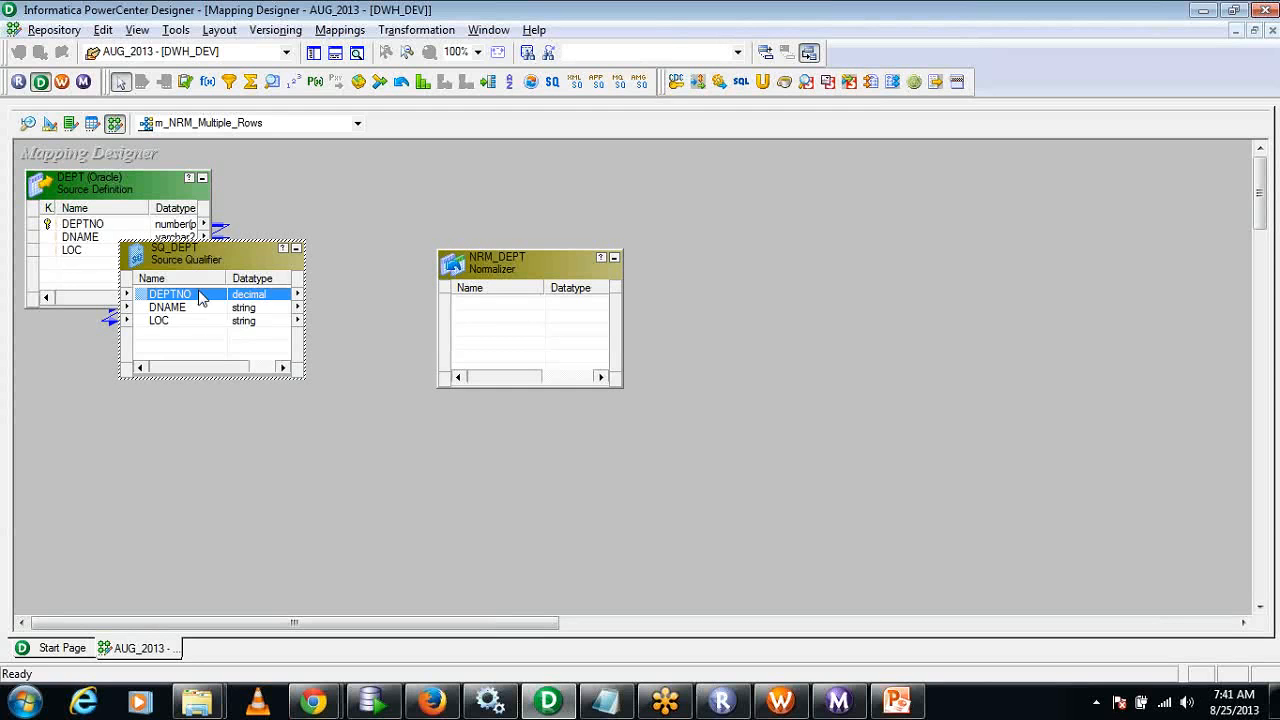
shift+click(177, 326)
drag(145, 306, 475, 307)
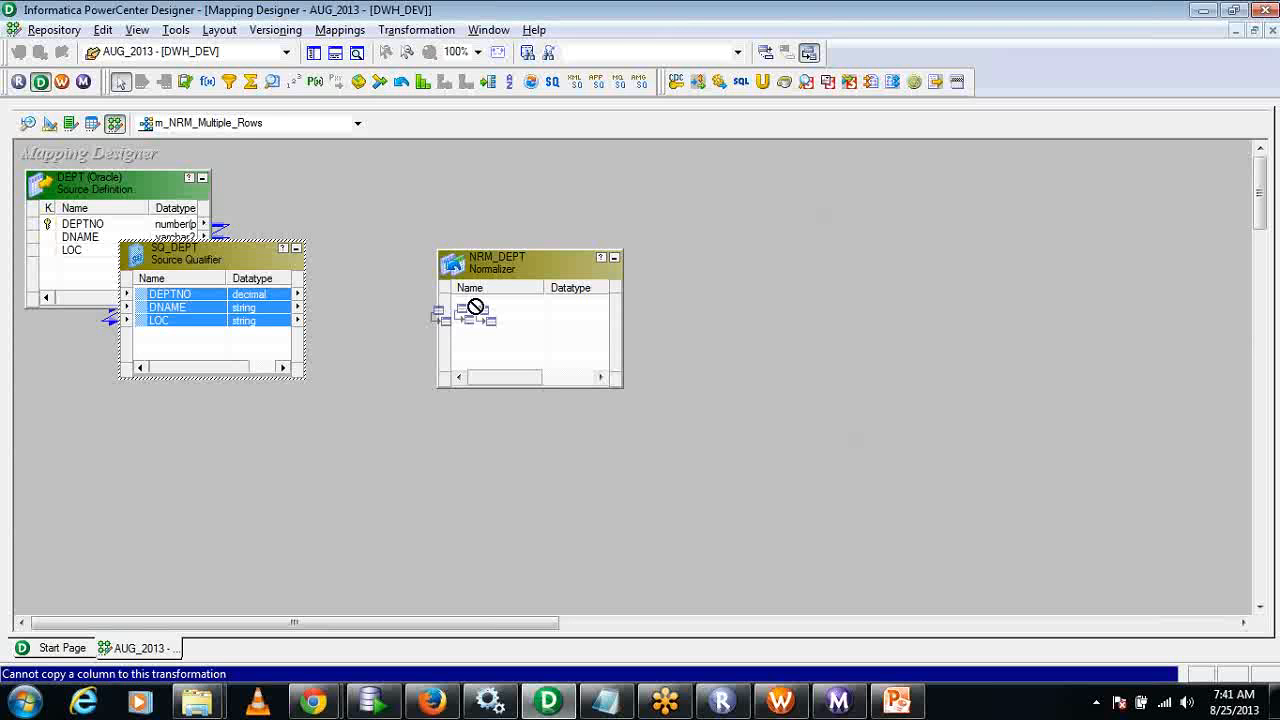
drag(475, 307, 365, 343)
click(369, 283)
Move the SQ_DEPT source qualifier closer to the NRM_DEPT Normalizer and select its DEPTNO port.
drag(208, 266, 265, 265)
click(237, 317)
click(240, 296)
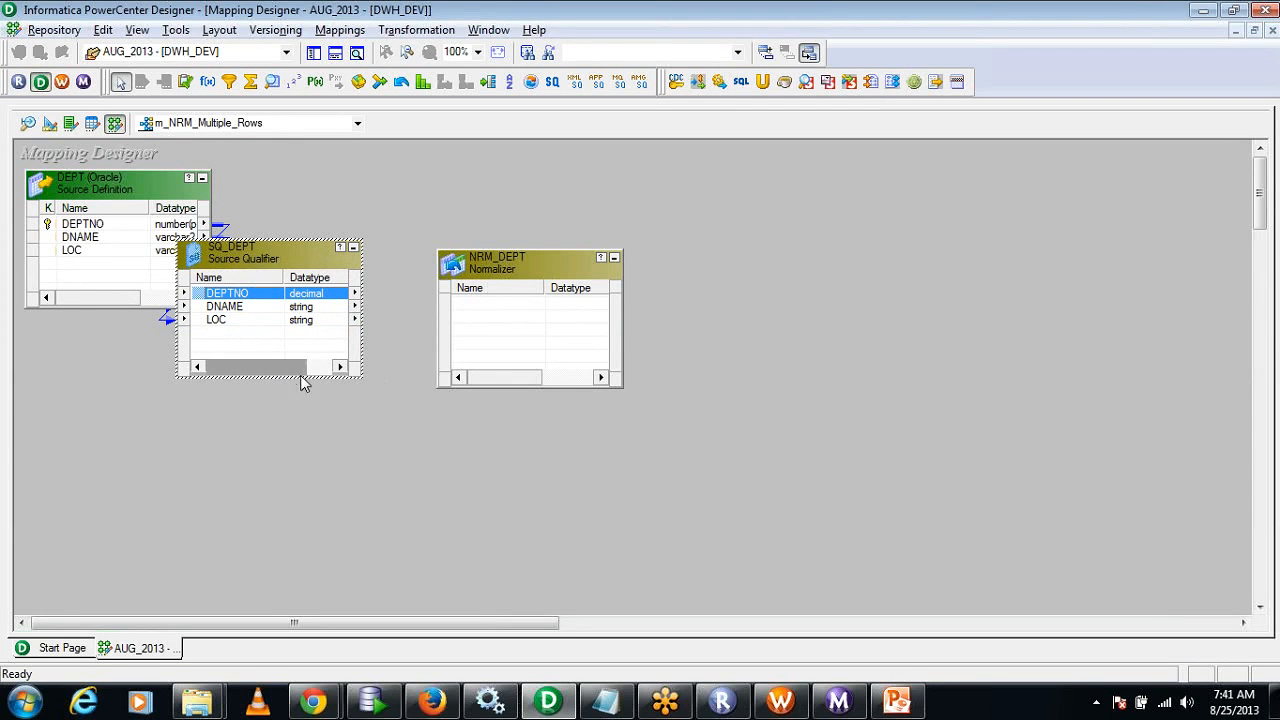
Open NRM_DEPT for editing and add three new columns to its Normalizer definition.
double_click(578, 288)
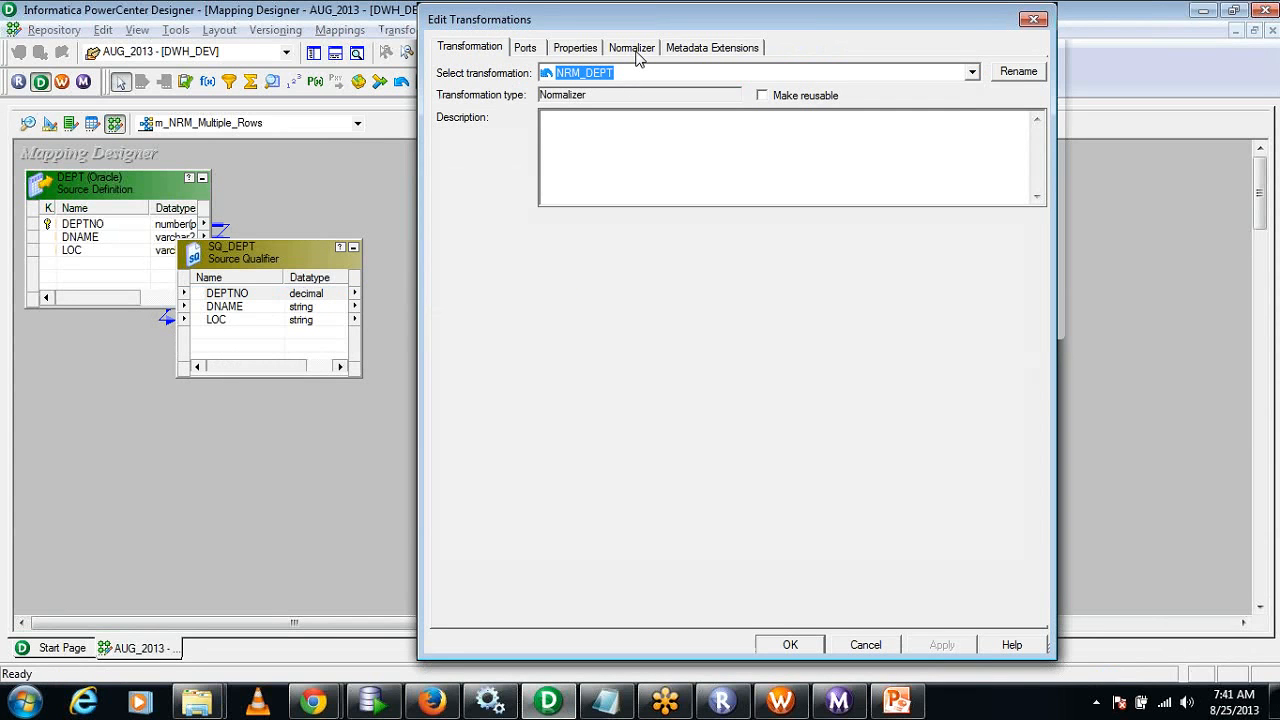
click(632, 48)
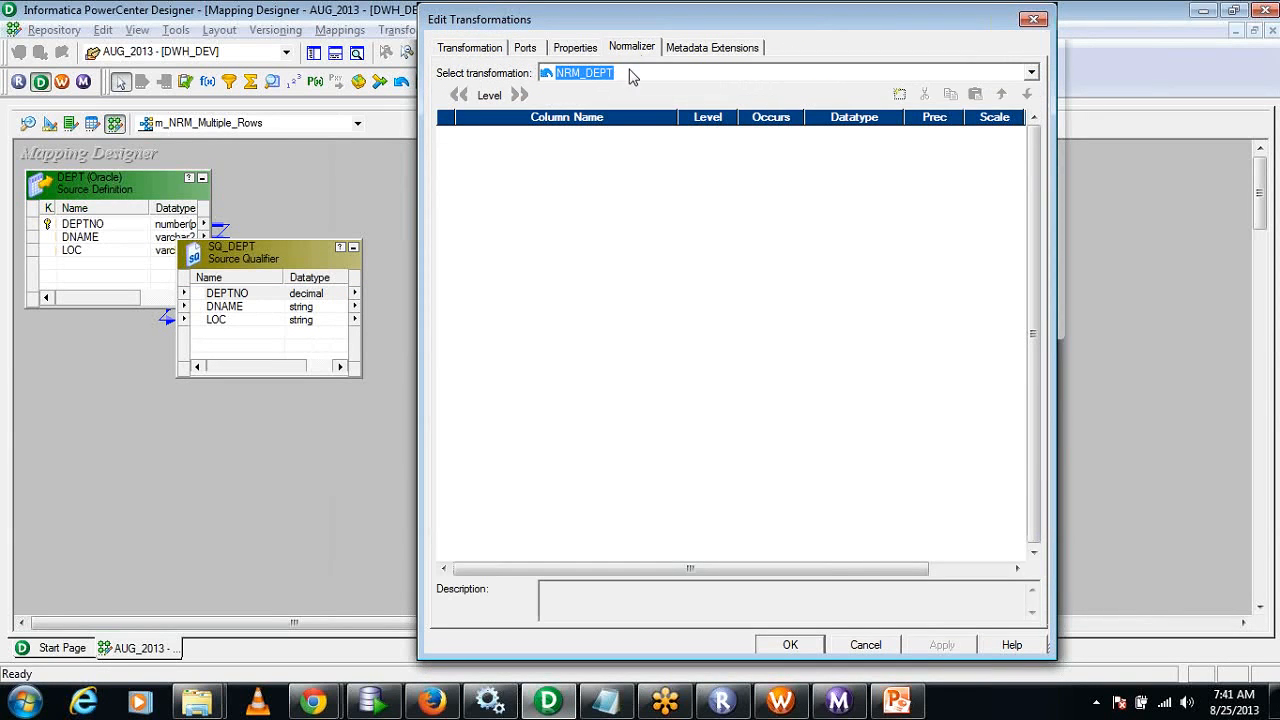
click(1080, 68)
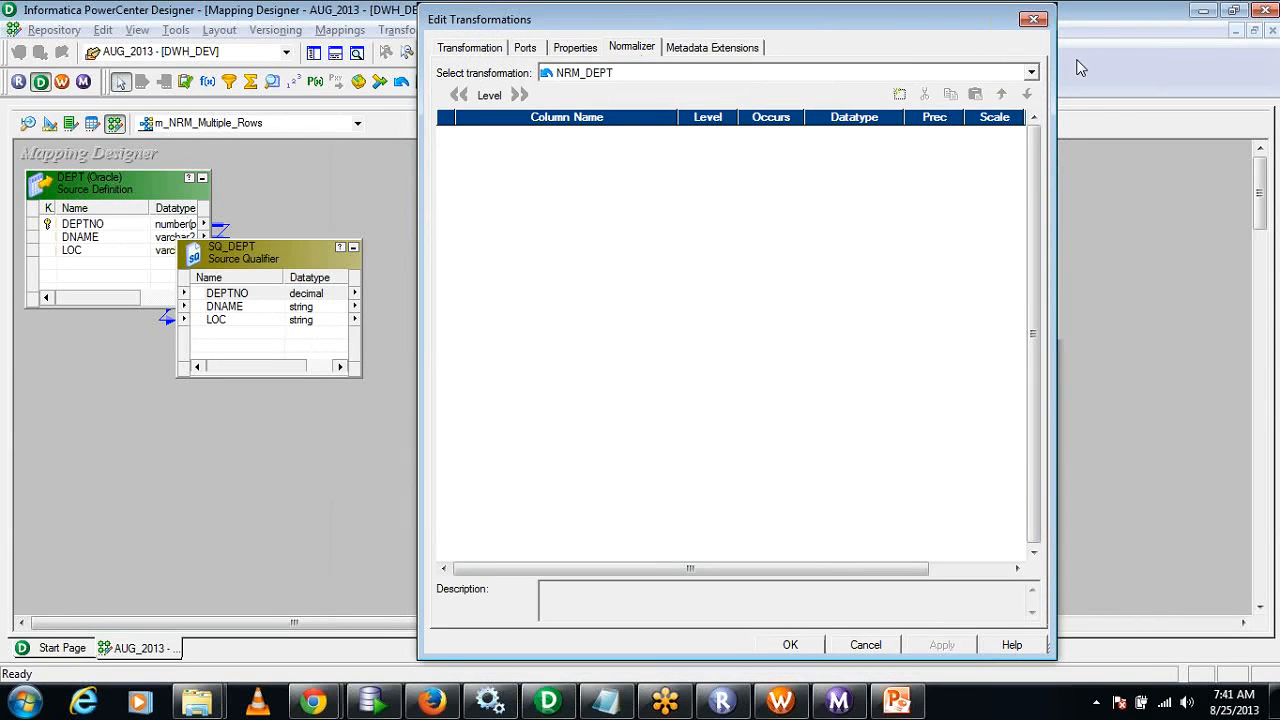
click(900, 94)
click(900, 94)
click(900, 94)
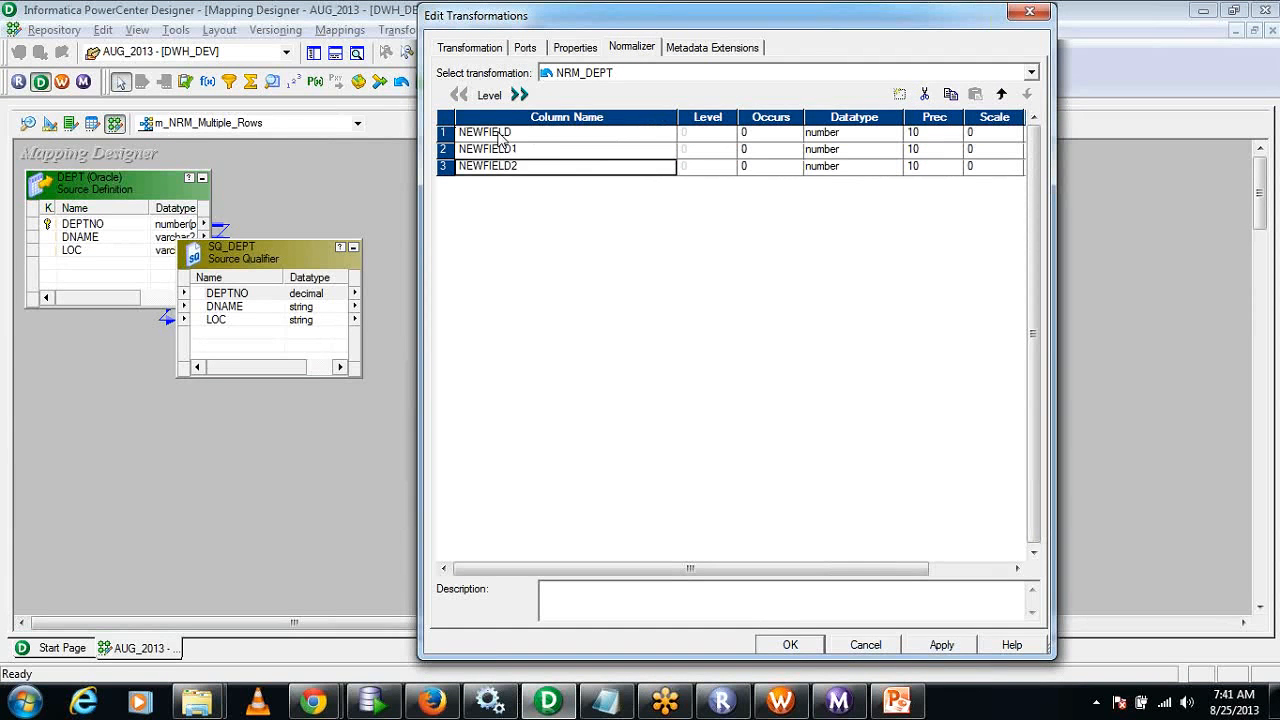
Name the three Normalizer columns DeptNO, Dname and Loc, in that order.
click(500, 133)
text(Sa)
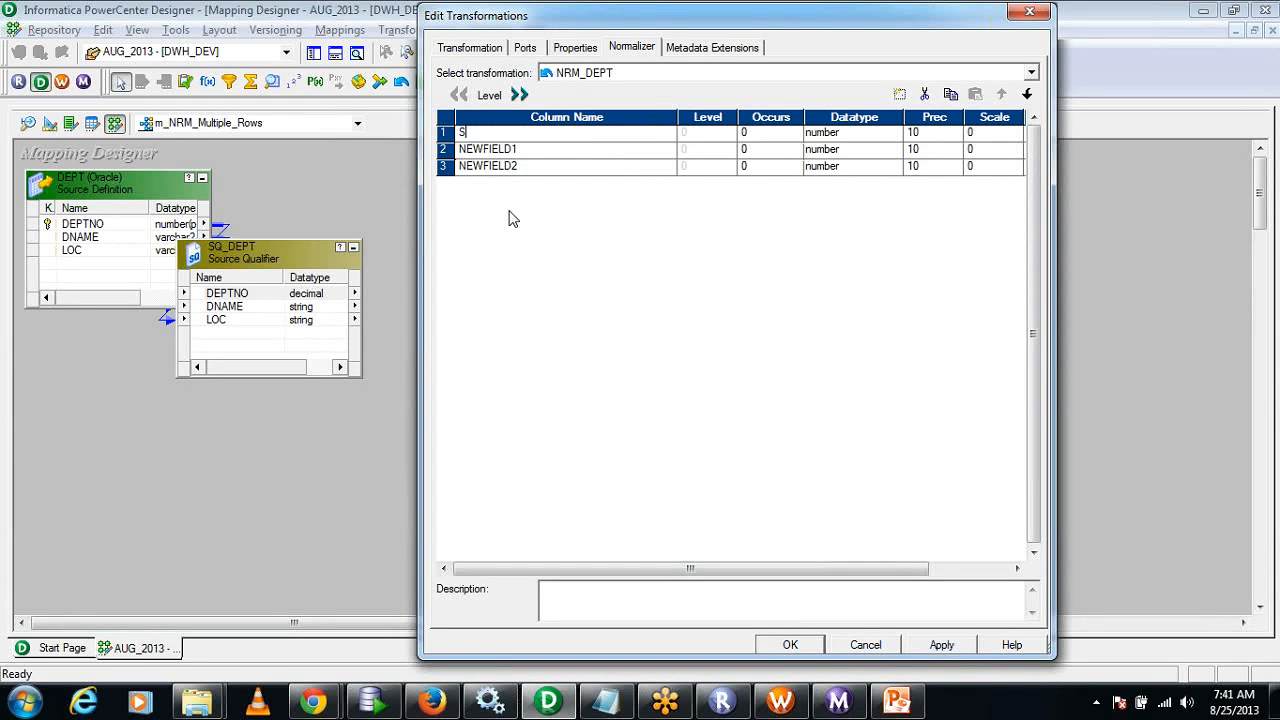
key(BackSpace)
key(BackSpace)
text(DeptNO)
click(563, 155)
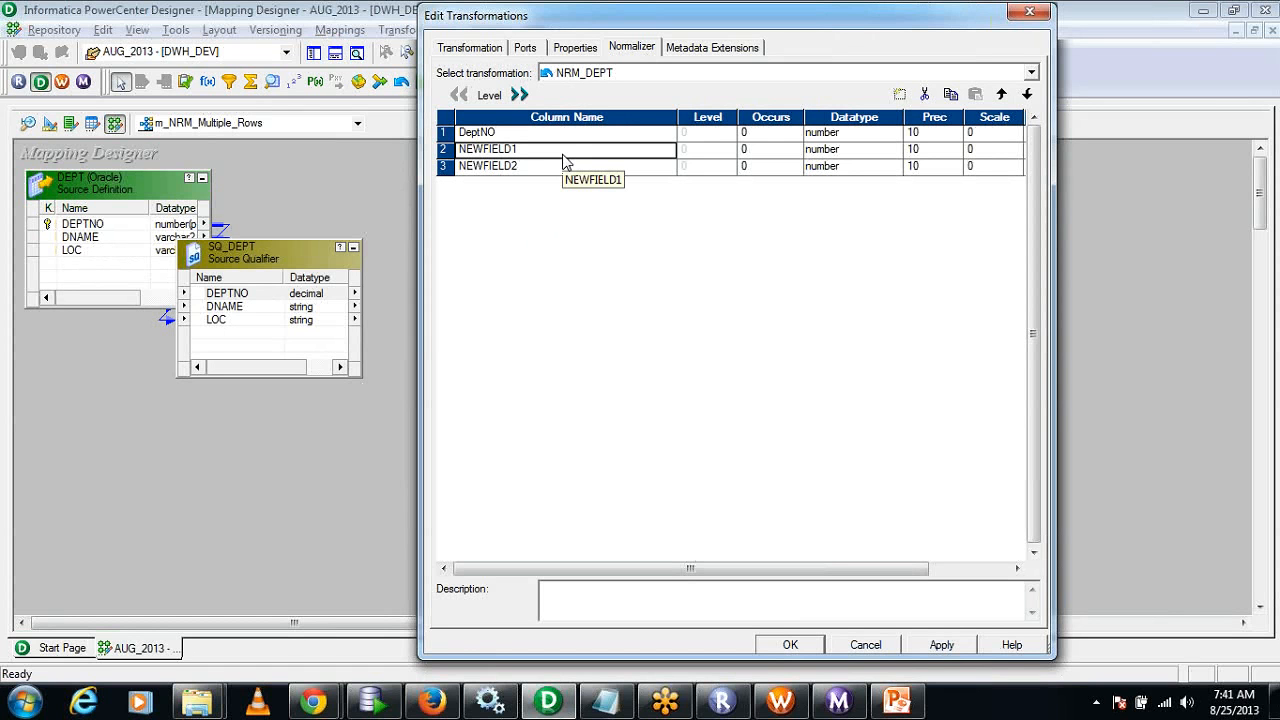
text(Dname)
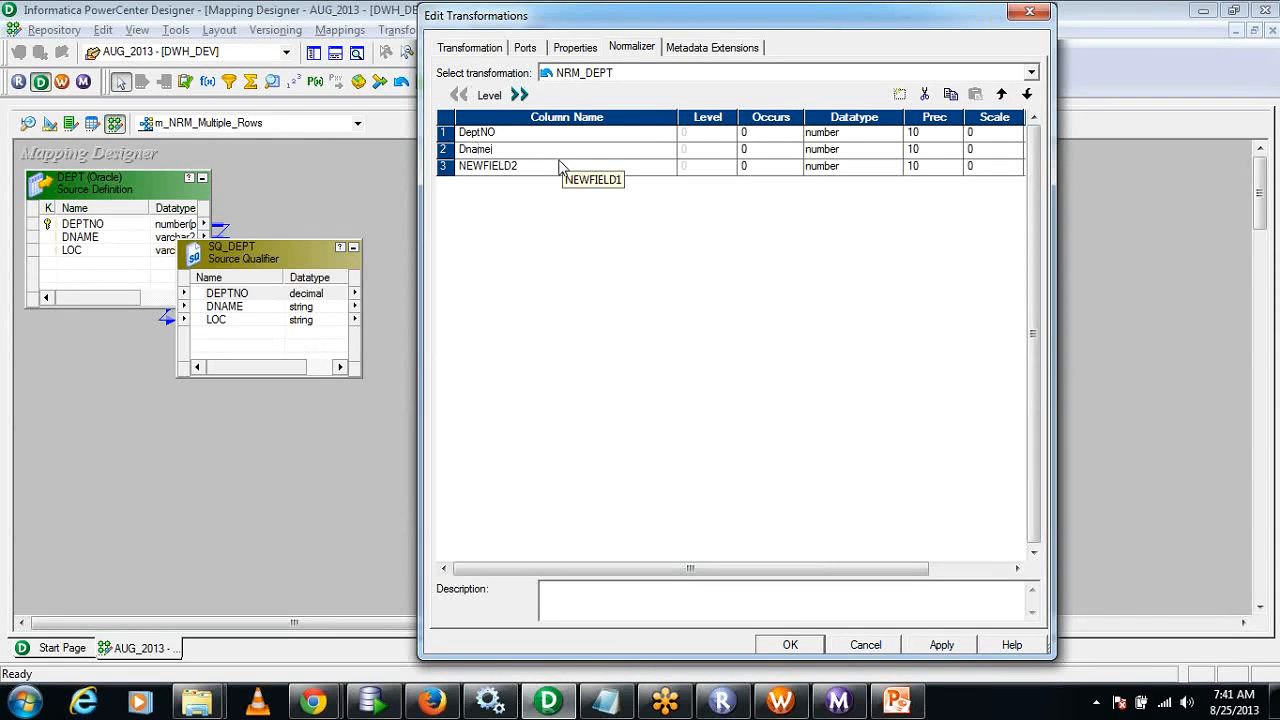
click(553, 166)
text(Loc)
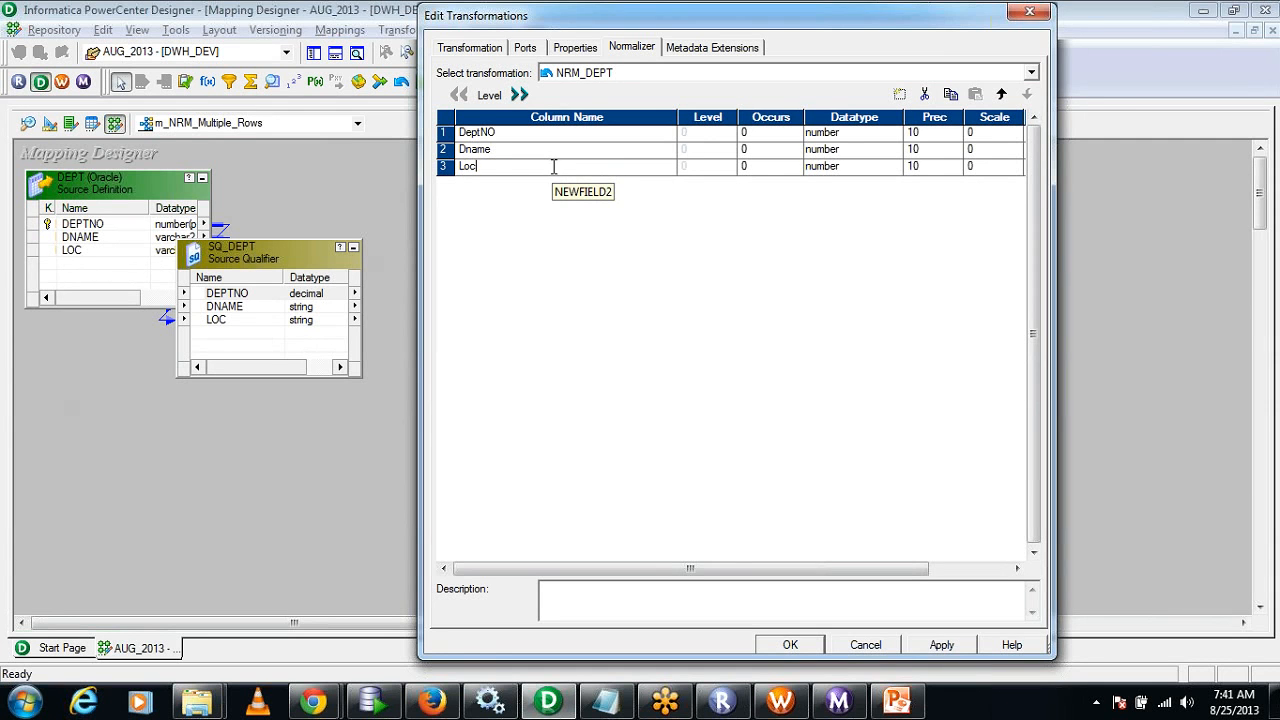
click(829, 134)
click(841, 136)
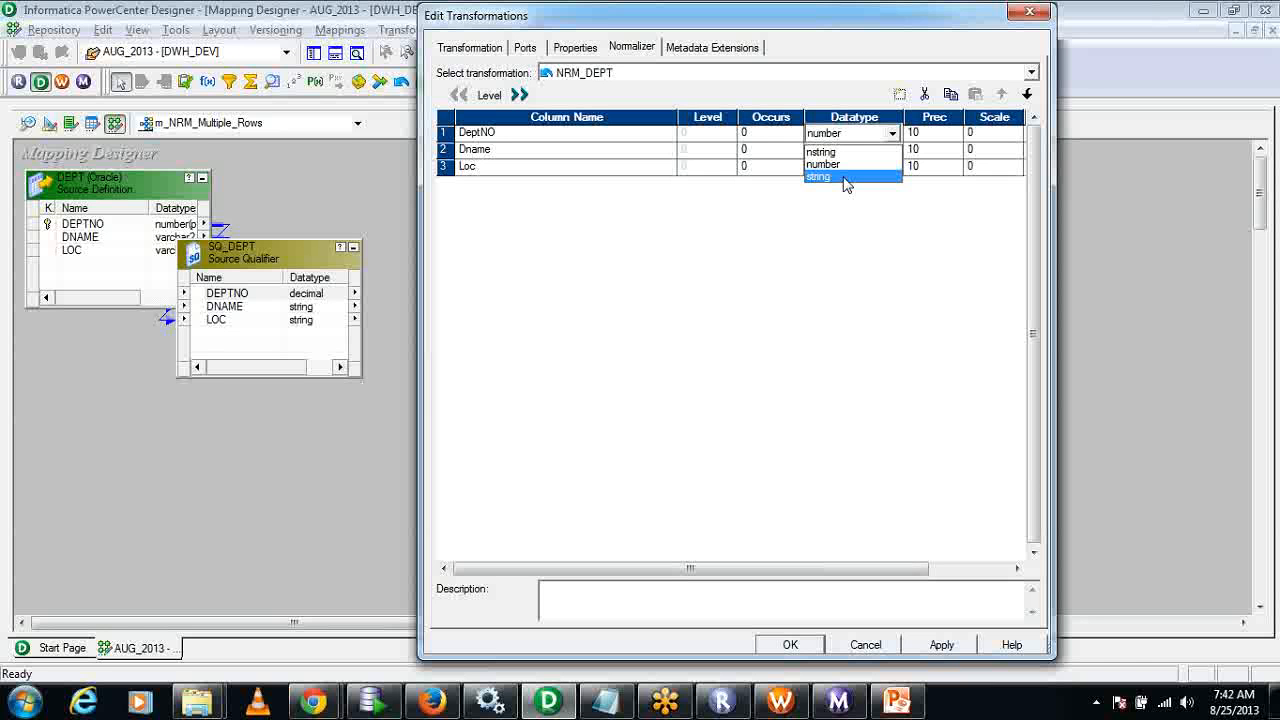
click(845, 177)
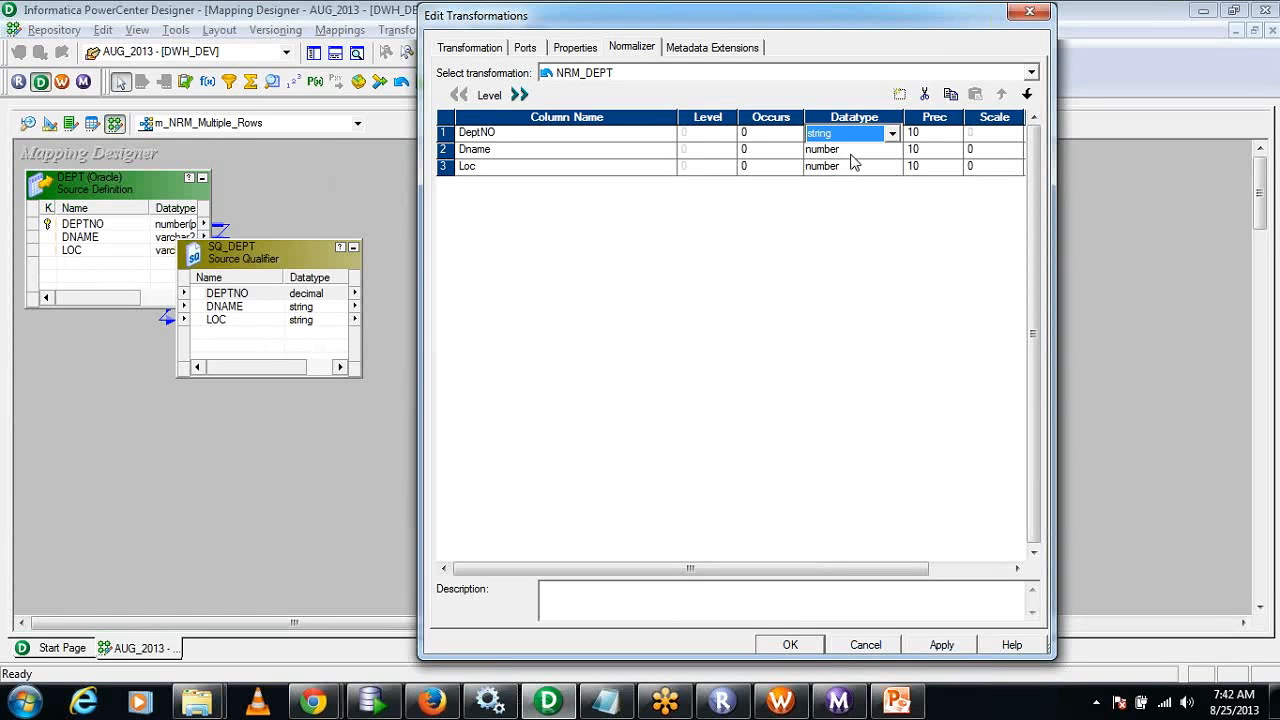
click(860, 138)
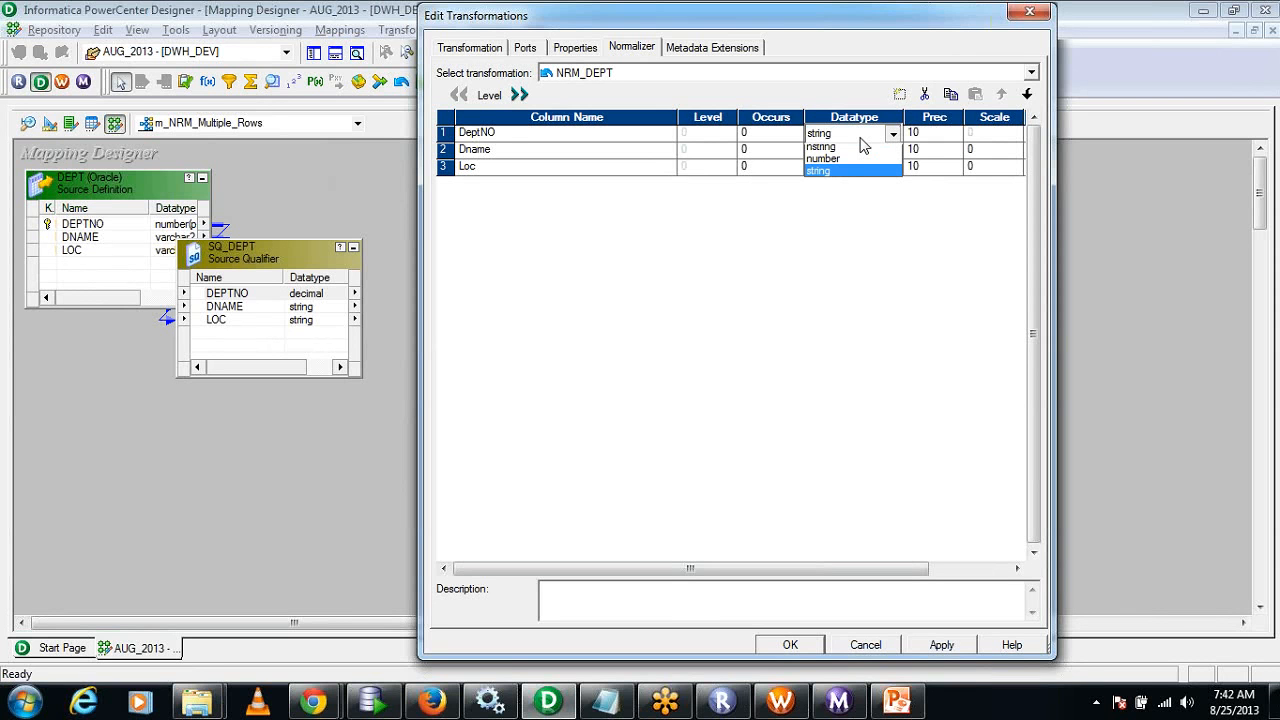
click(861, 138)
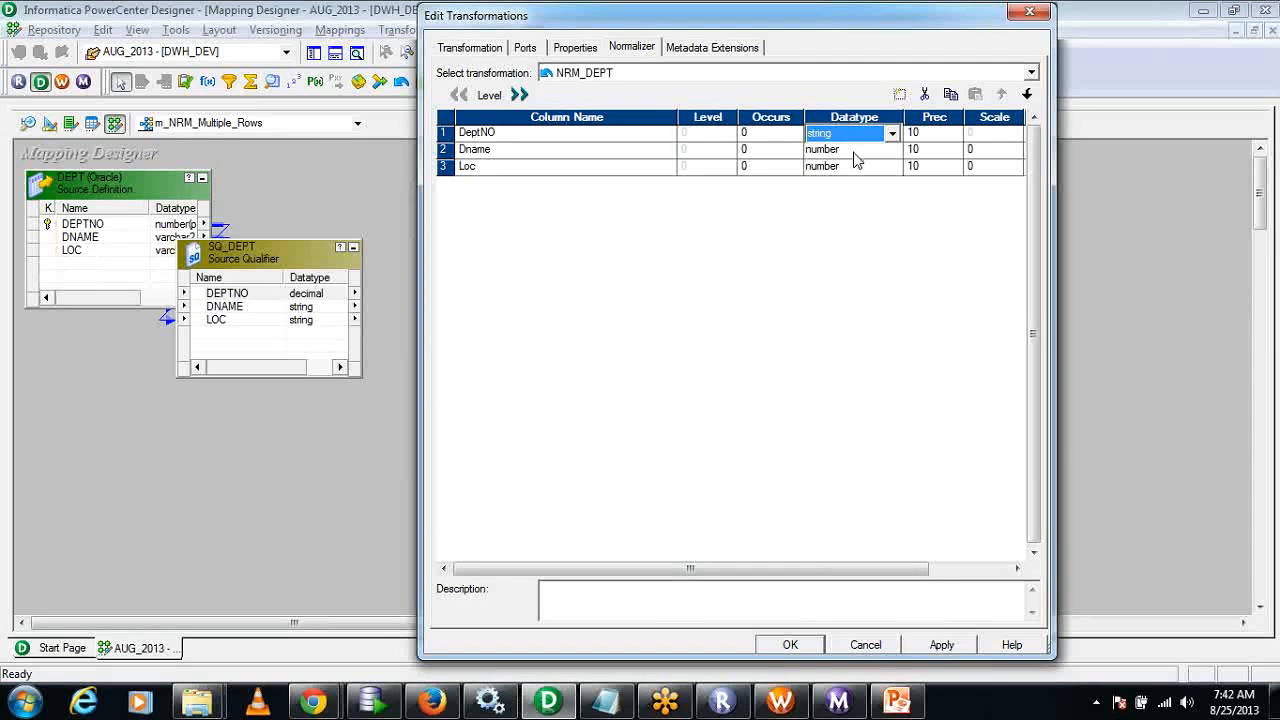
click(855, 133)
click(845, 164)
Set the datatype of the Dname and Loc columns to string.
click(846, 150)
click(845, 194)
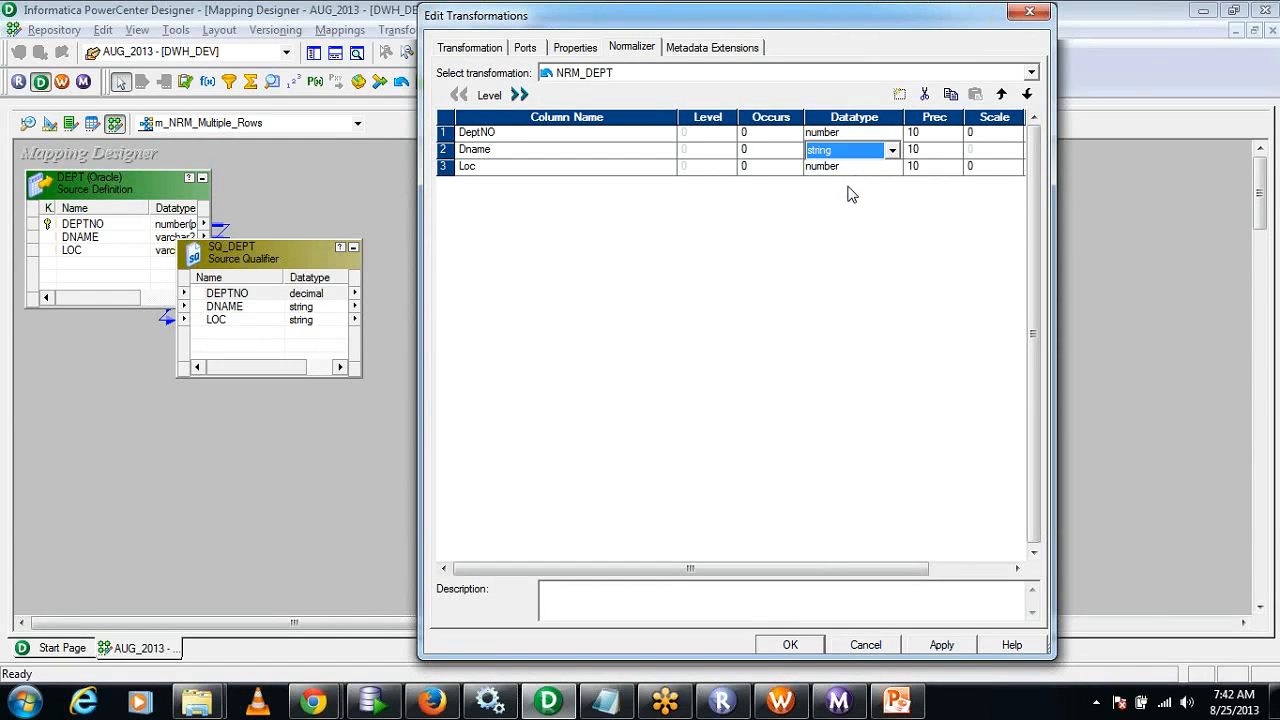
click(855, 167)
click(856, 168)
click(851, 207)
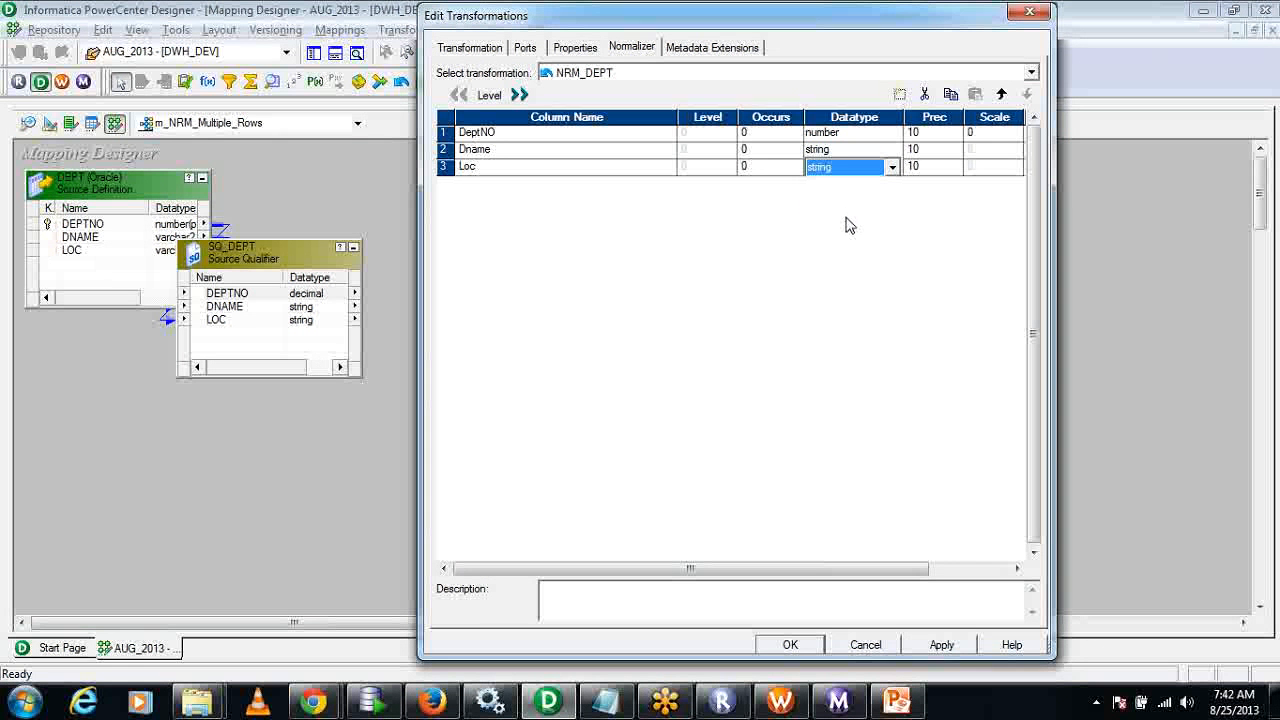
Set DeptNO to occur 5 times, apply and close the edit, and enlarge NRM_DEPT to show all its ports.
click(441, 133)
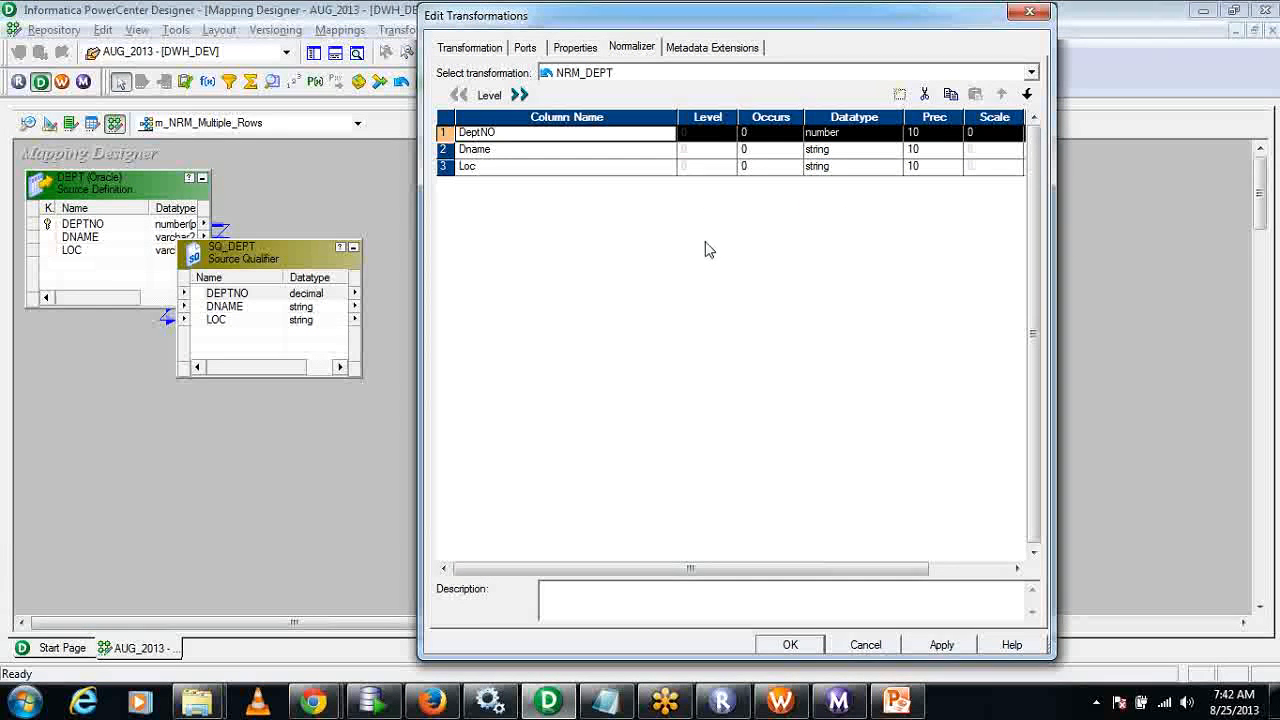
click(762, 134)
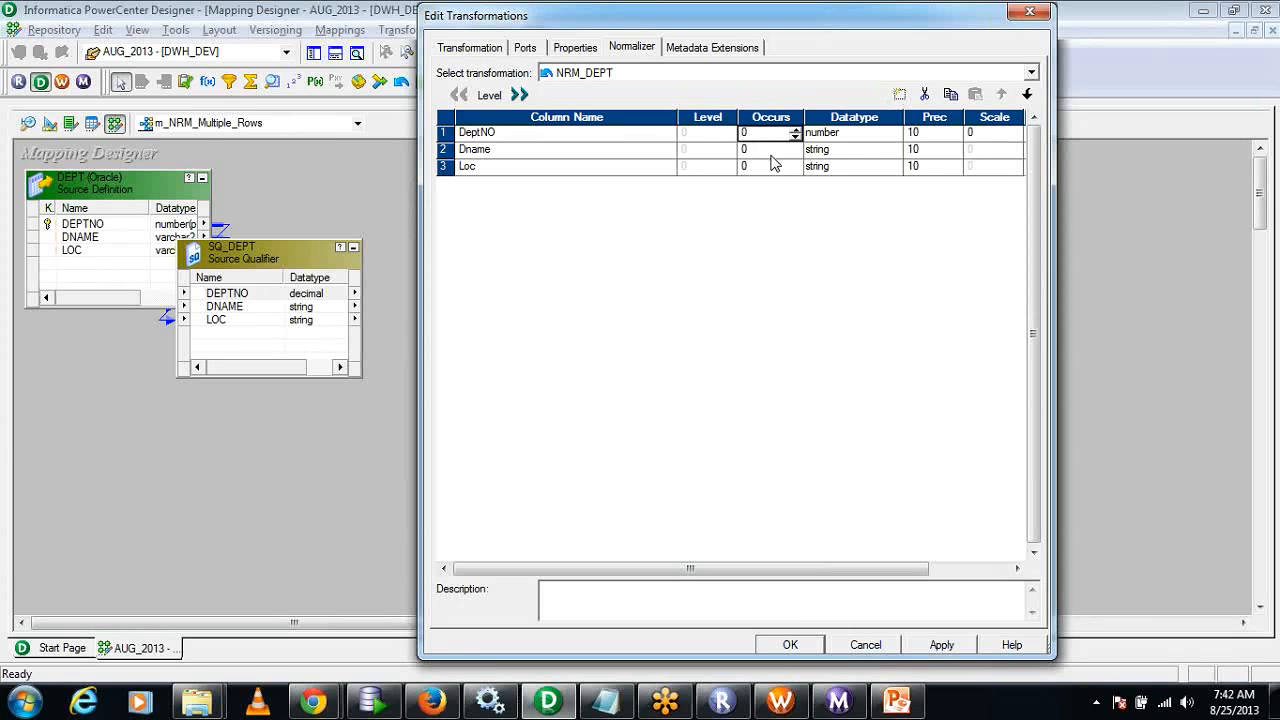
text(5)
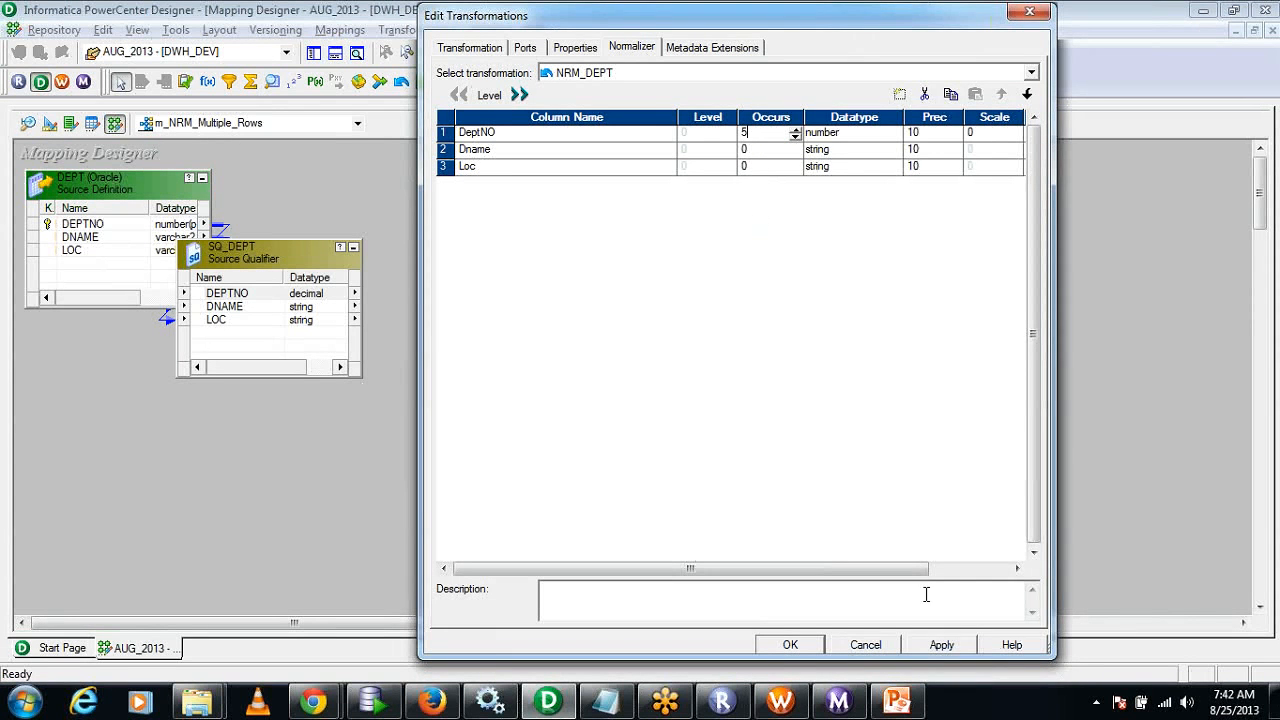
click(943, 645)
click(785, 645)
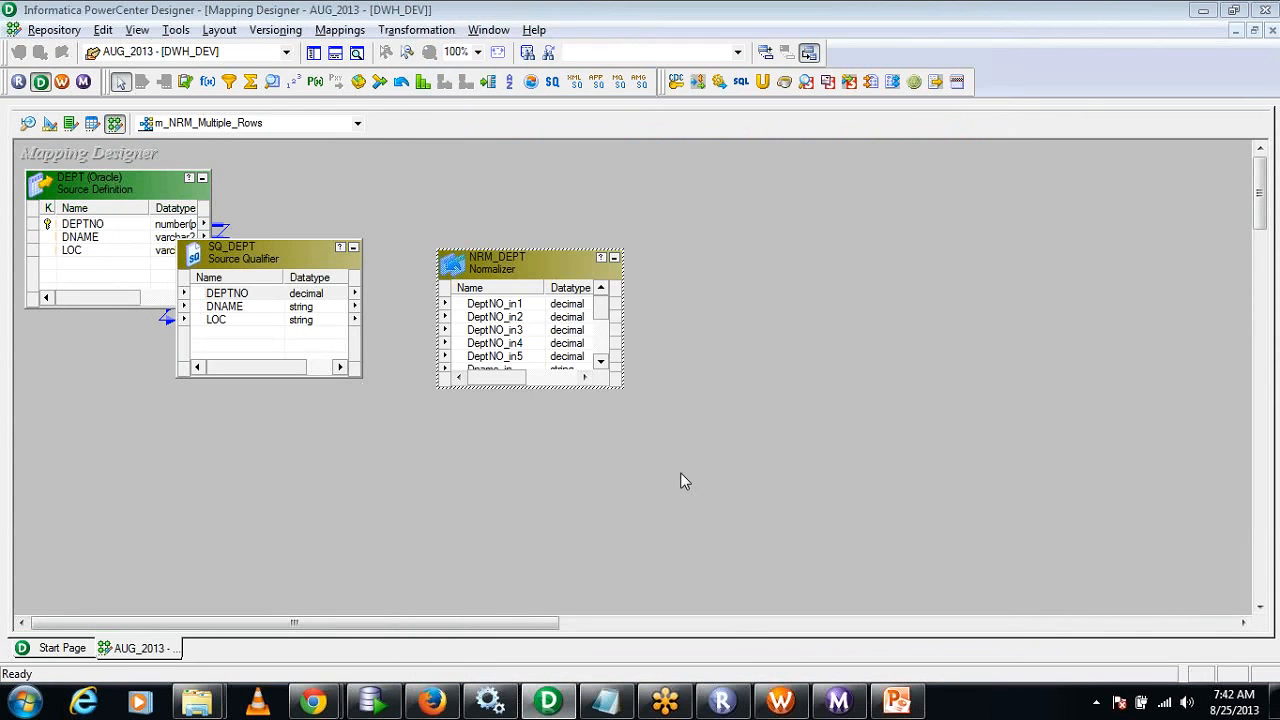
drag(560, 388, 589, 545)
drag(530, 303, 525, 362)
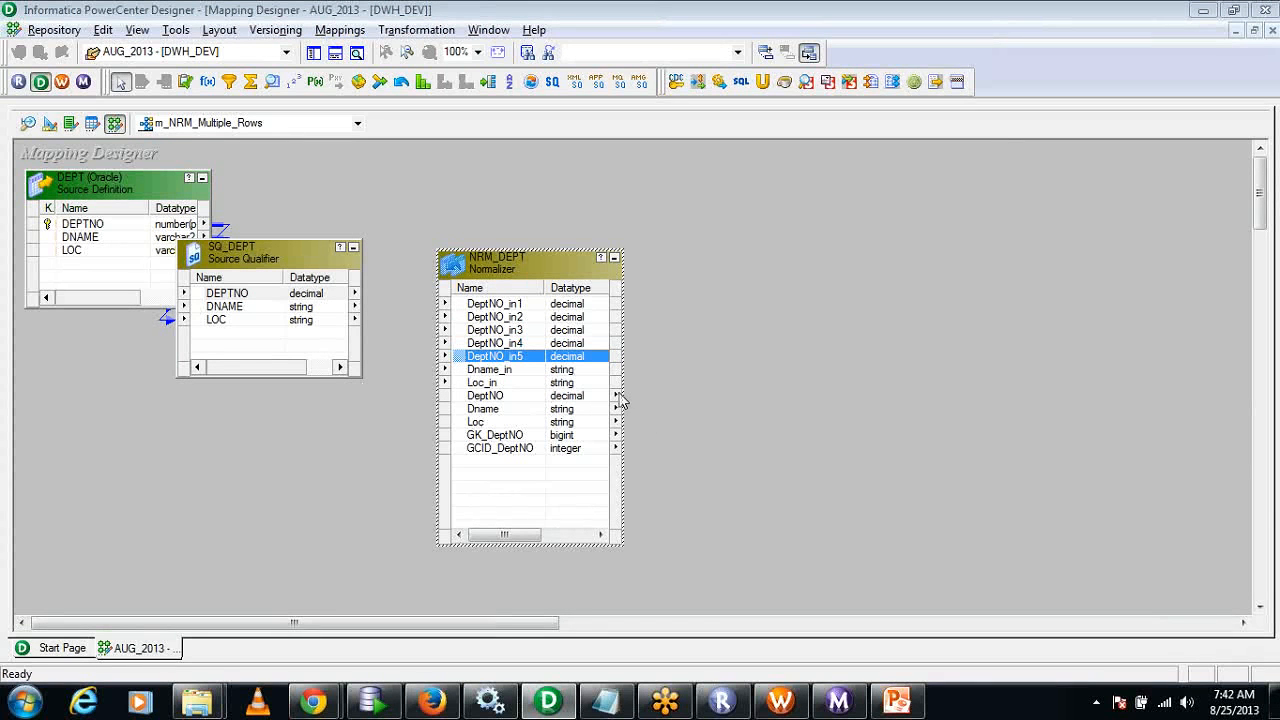
Switch to the Target Designer and move the DEPT target definition toward the middle of the workspace.
click(50, 123)
drag(133, 172, 490, 256)
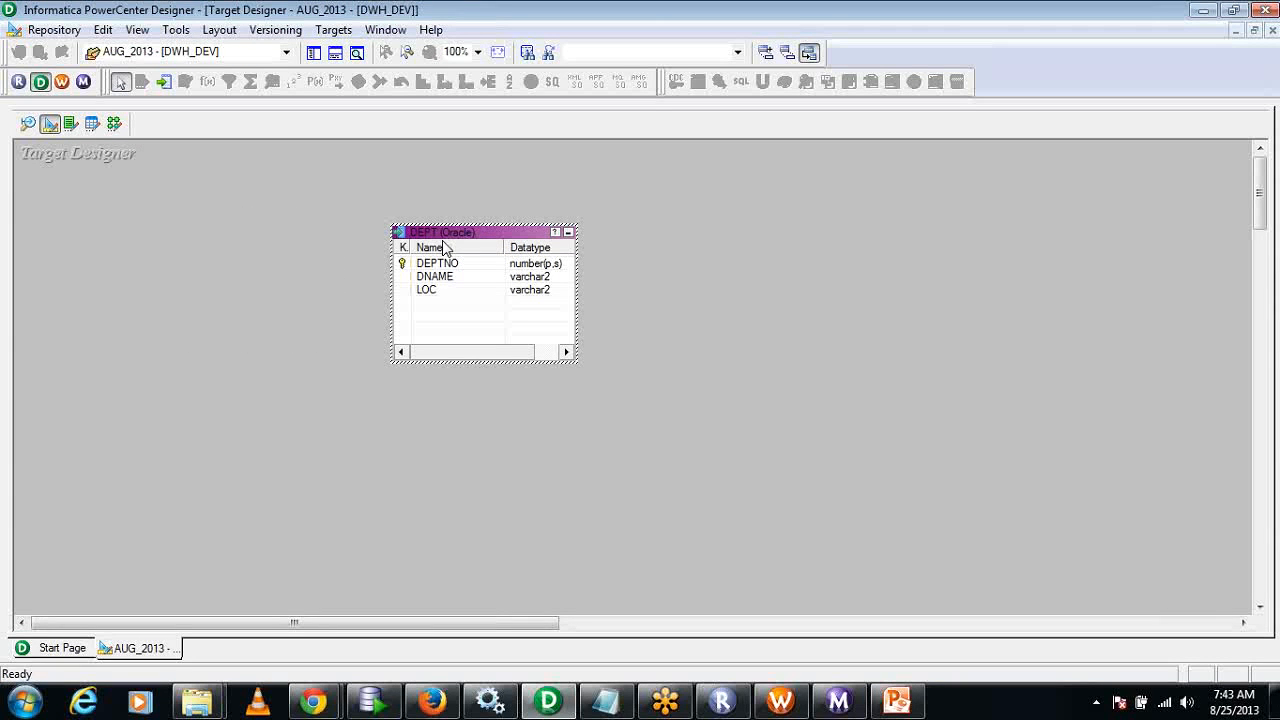
Switch to Oracle SQL Developer and, in the scott worksheet, run "create table DEPT_NRM as select * from DEPT" in place of the old statements.
click(372, 702)
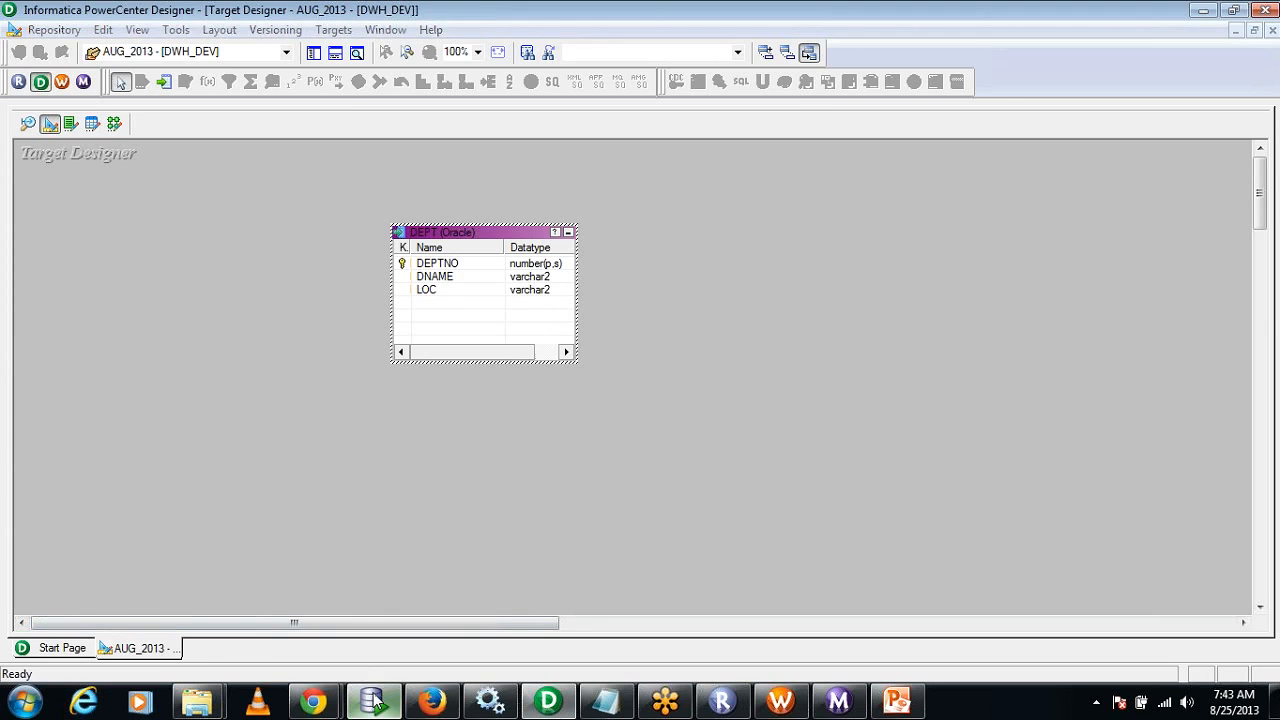
click(446, 88)
drag(654, 243, 175, 140)
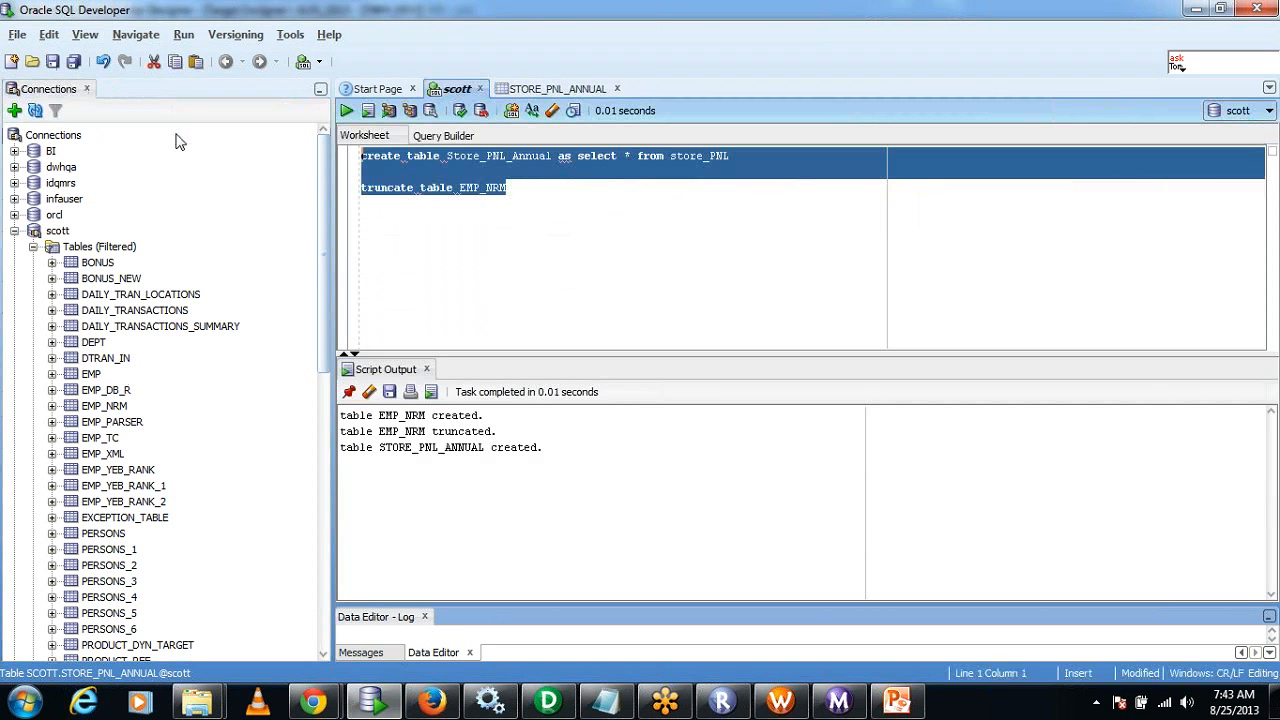
text(create )
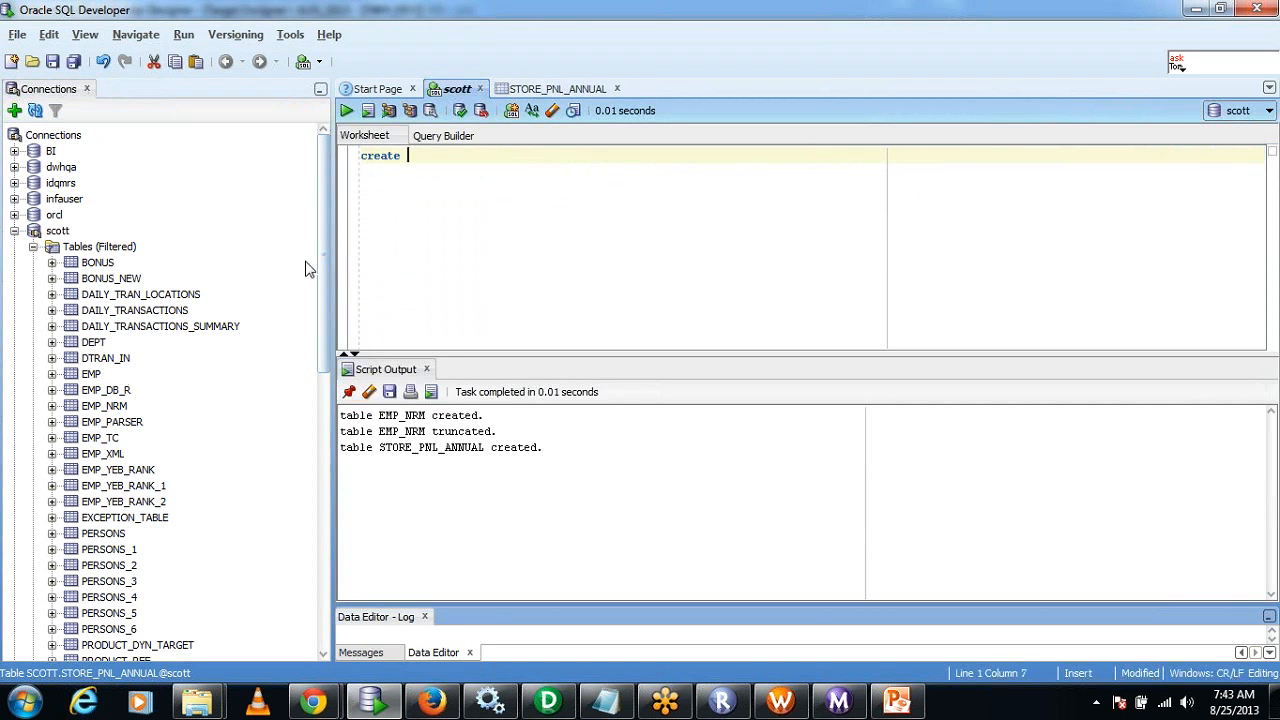
text(table DEPT_NRM as sele)
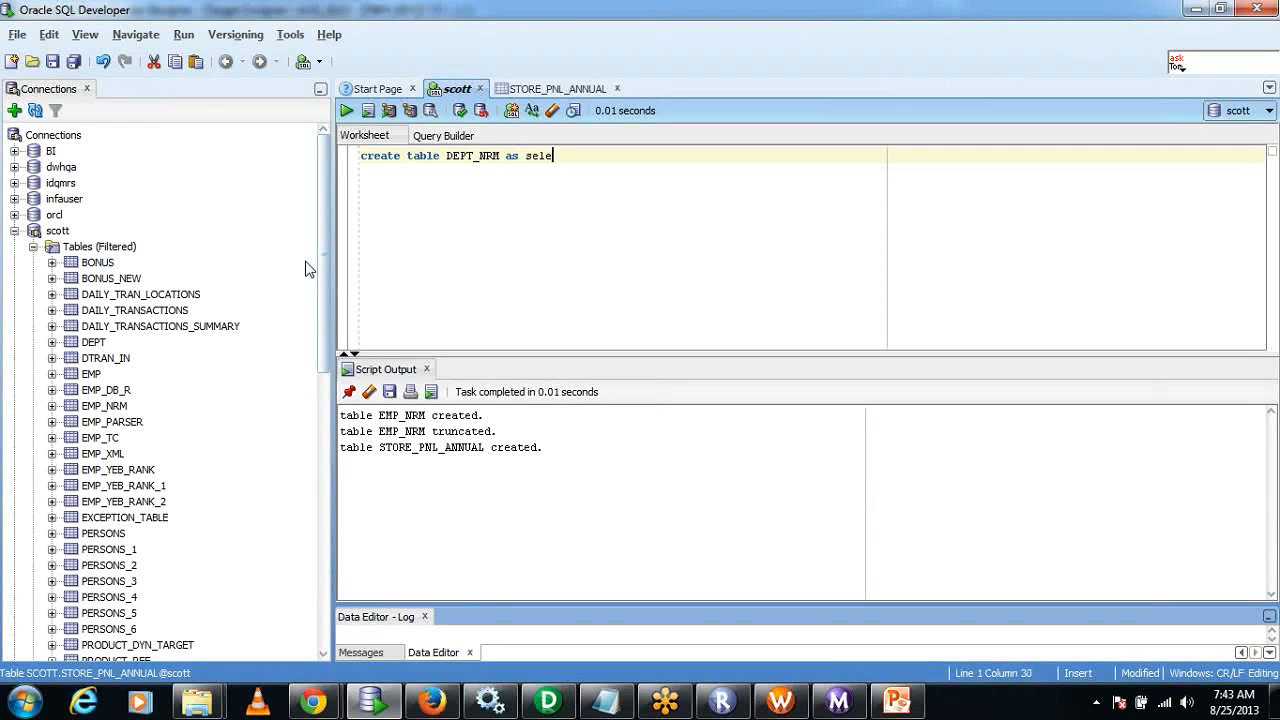
text(ct * from DEPT)
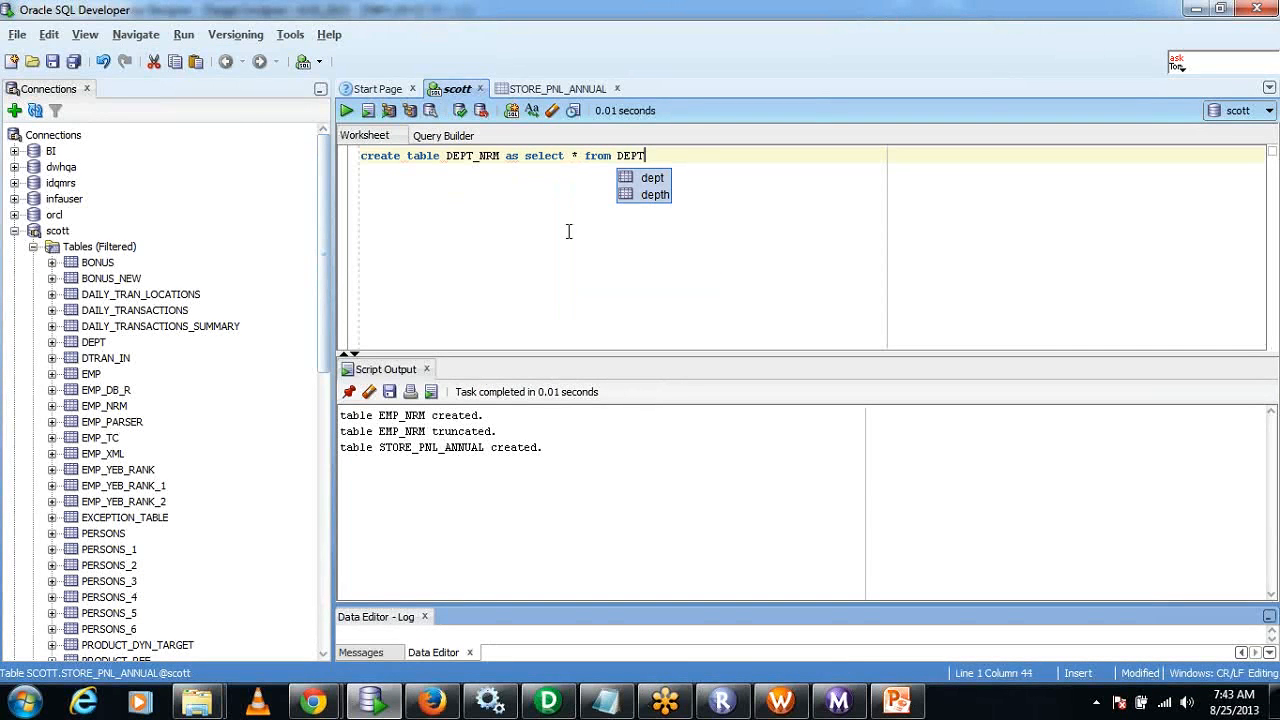
key(Escape)
drag(700, 160, 224, 140)
click(345, 111)
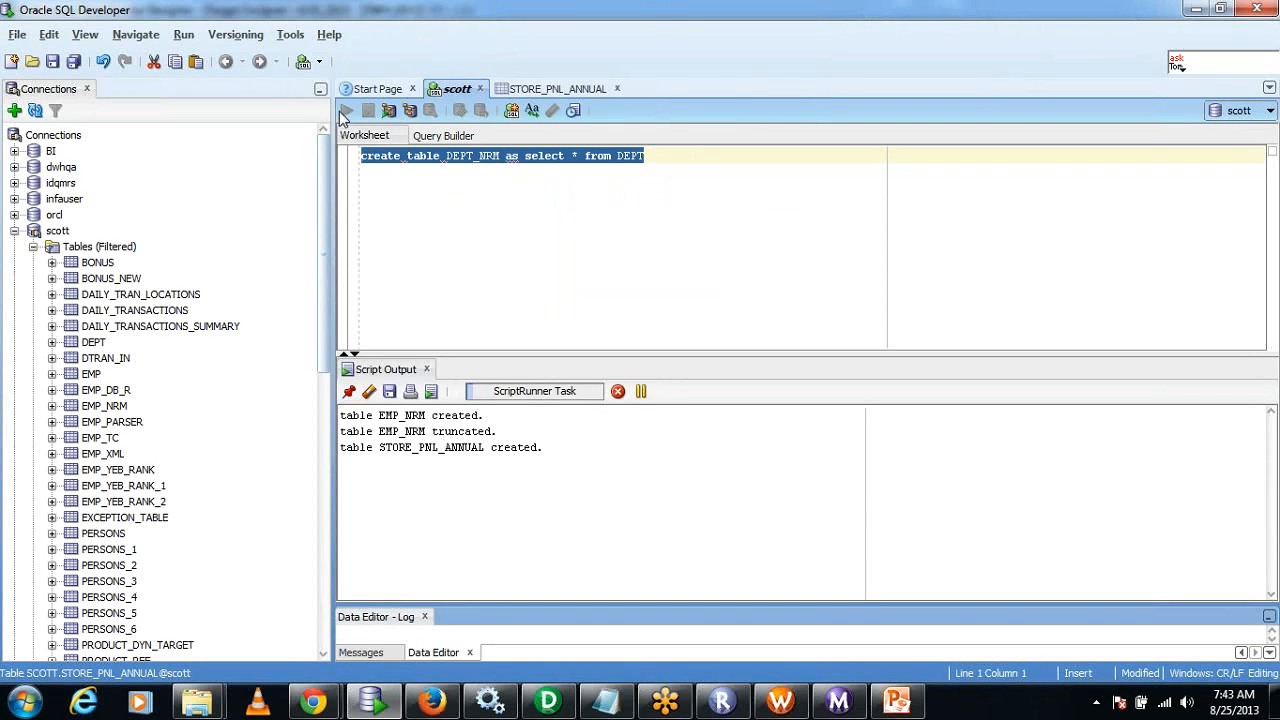
Add the statement "truncate table DEPT_NRM" below the create statement and run it.
click(686, 180)
key(Return)
key(Return)
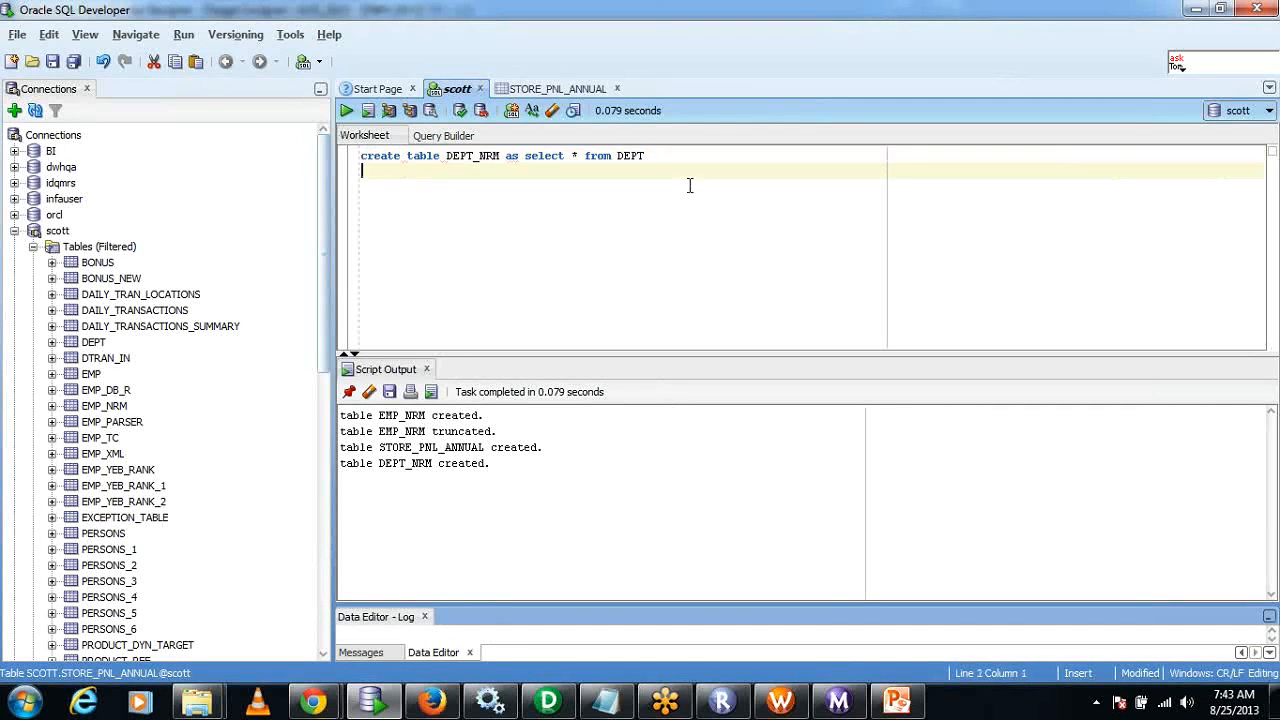
text(truncate tab)
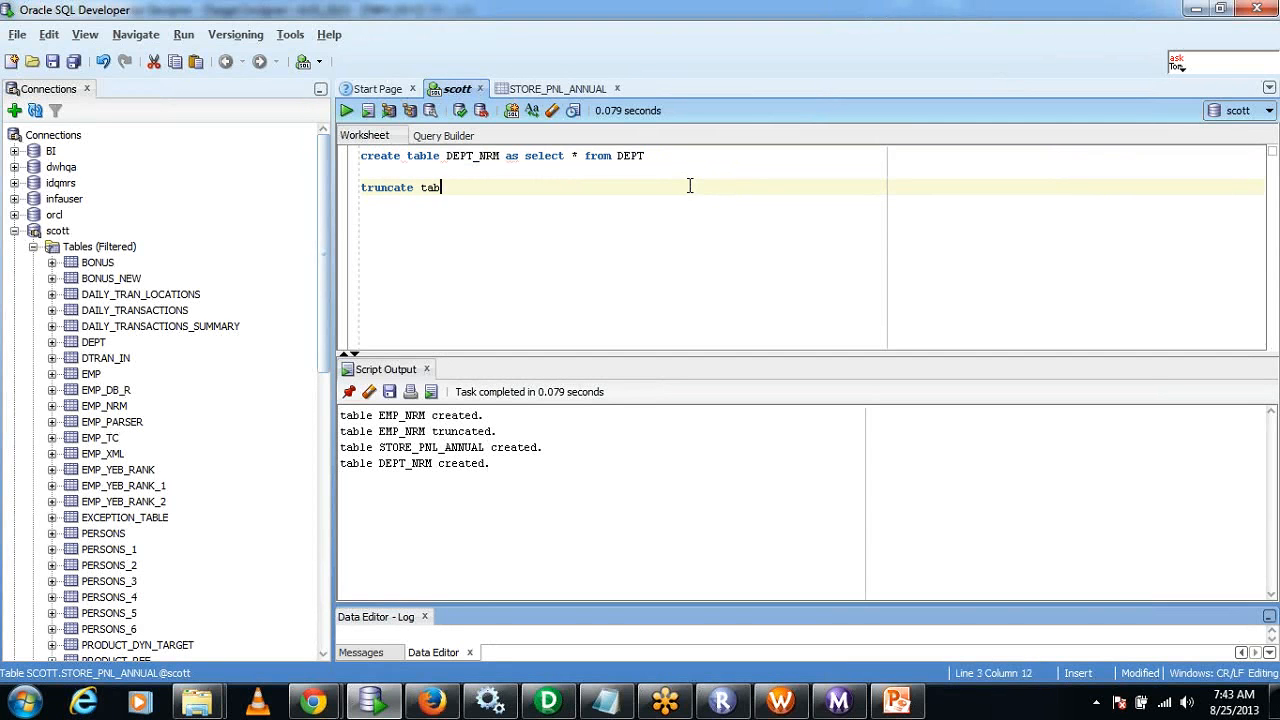
text(le DEPT_NRM)
key(F5)
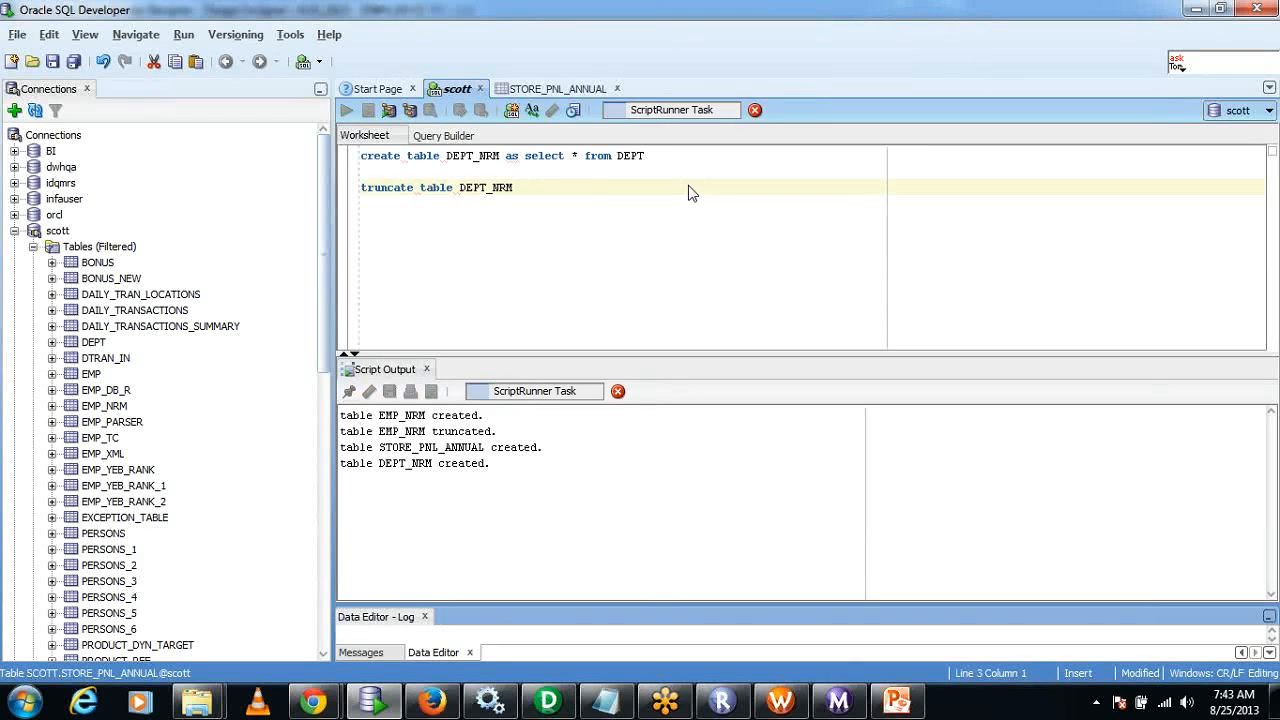
Switch back to PowerCenter Designer and clear everything from the Target Designer workspace.
click(548, 700)
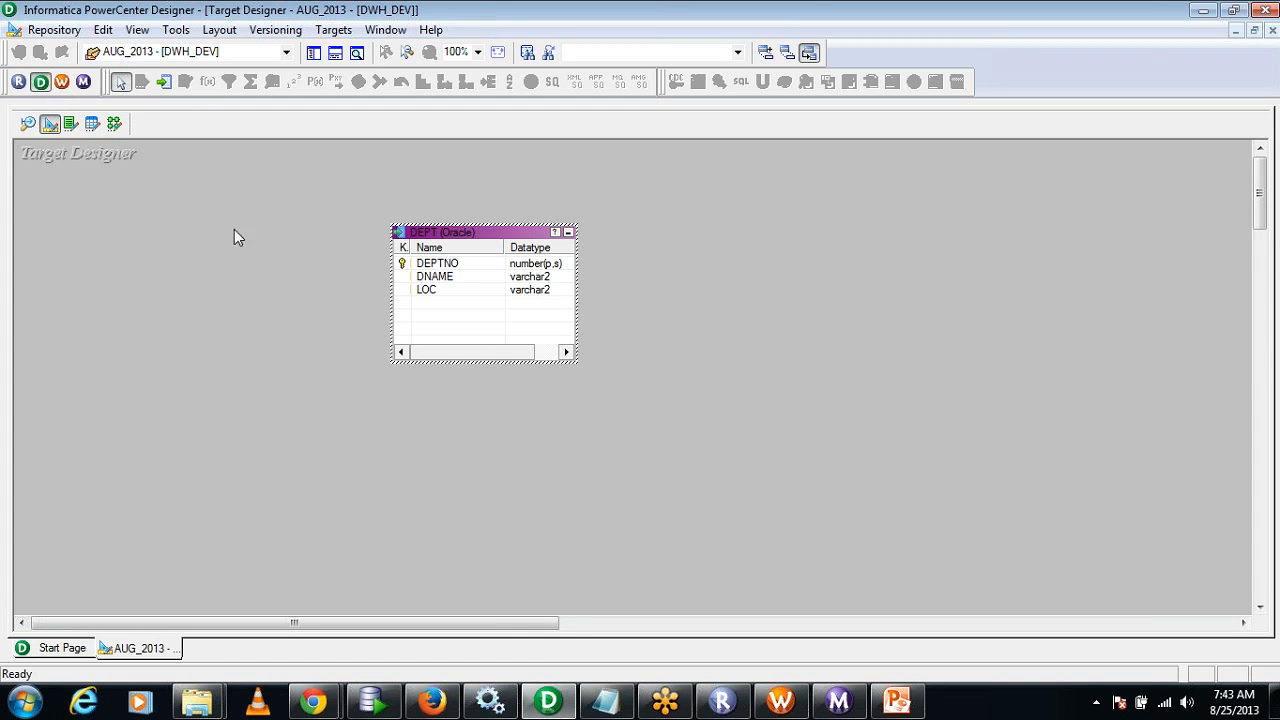
right_click(491, 168)
click(549, 195)
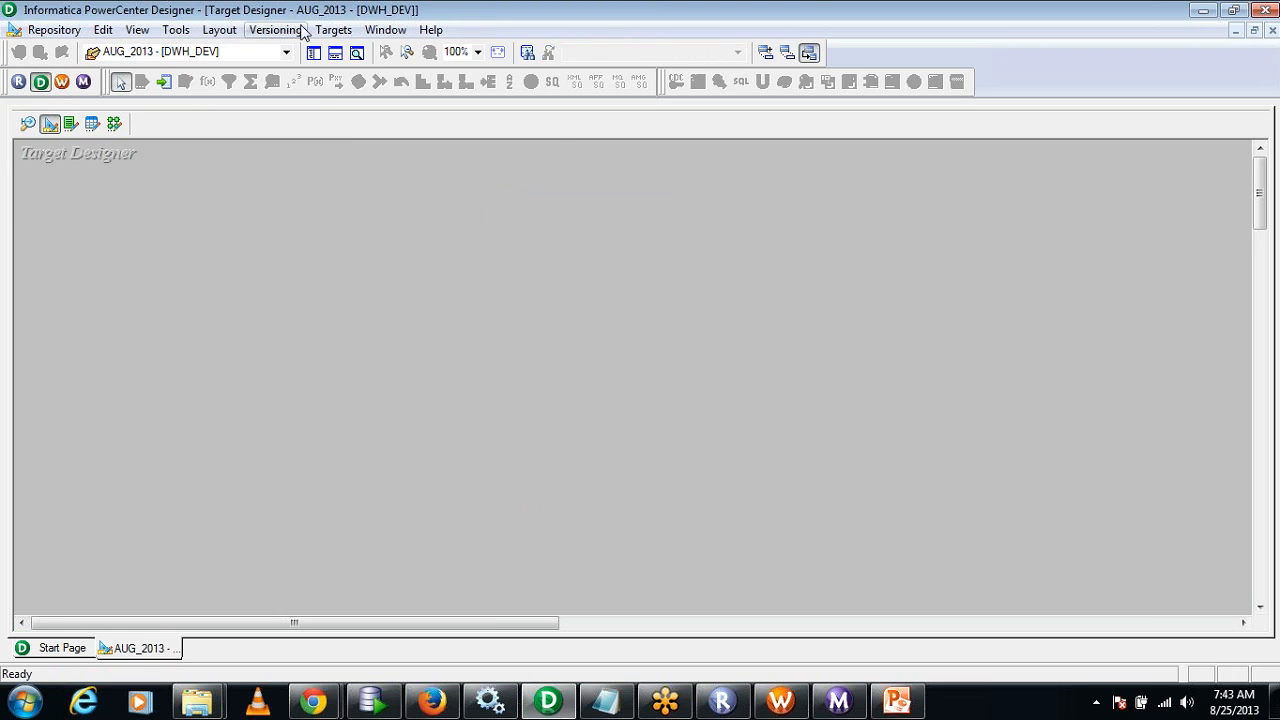
Import the SCOTT table DEPT_NRM from the Oracle data source as a target definition, filtering the table search by NRM.
click(334, 30)
click(400, 50)
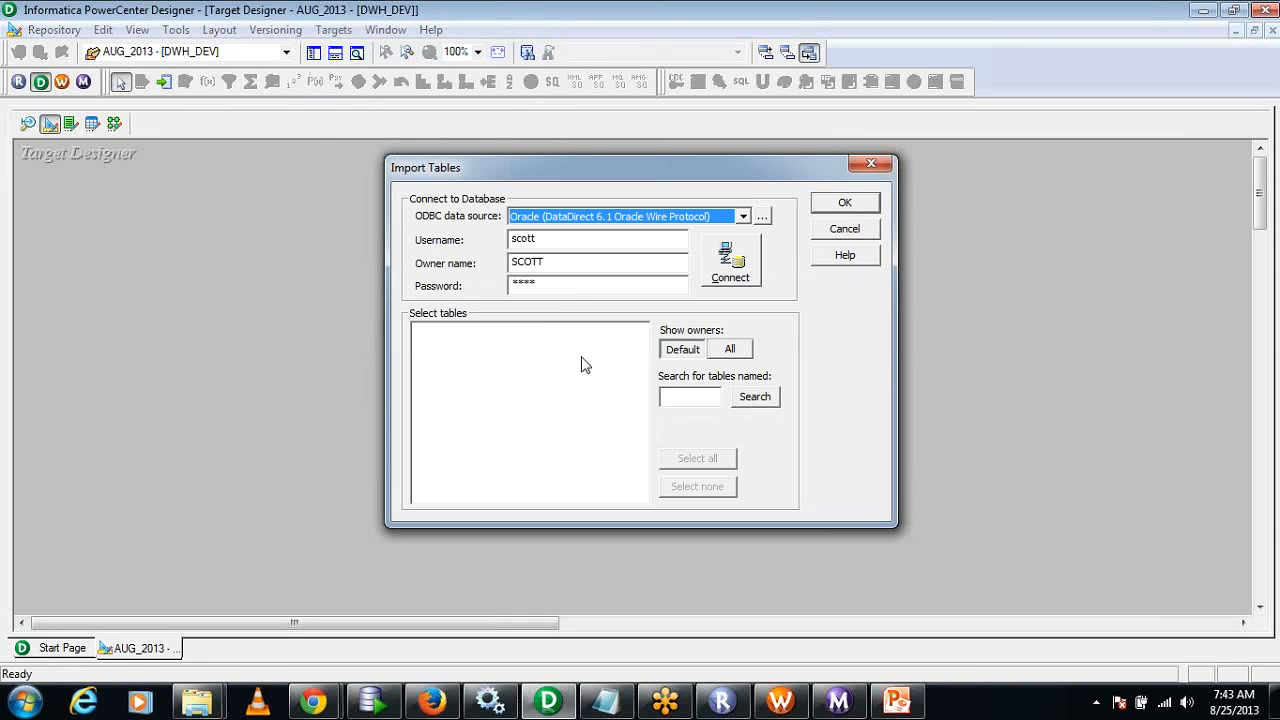
click(701, 395)
text(NR)
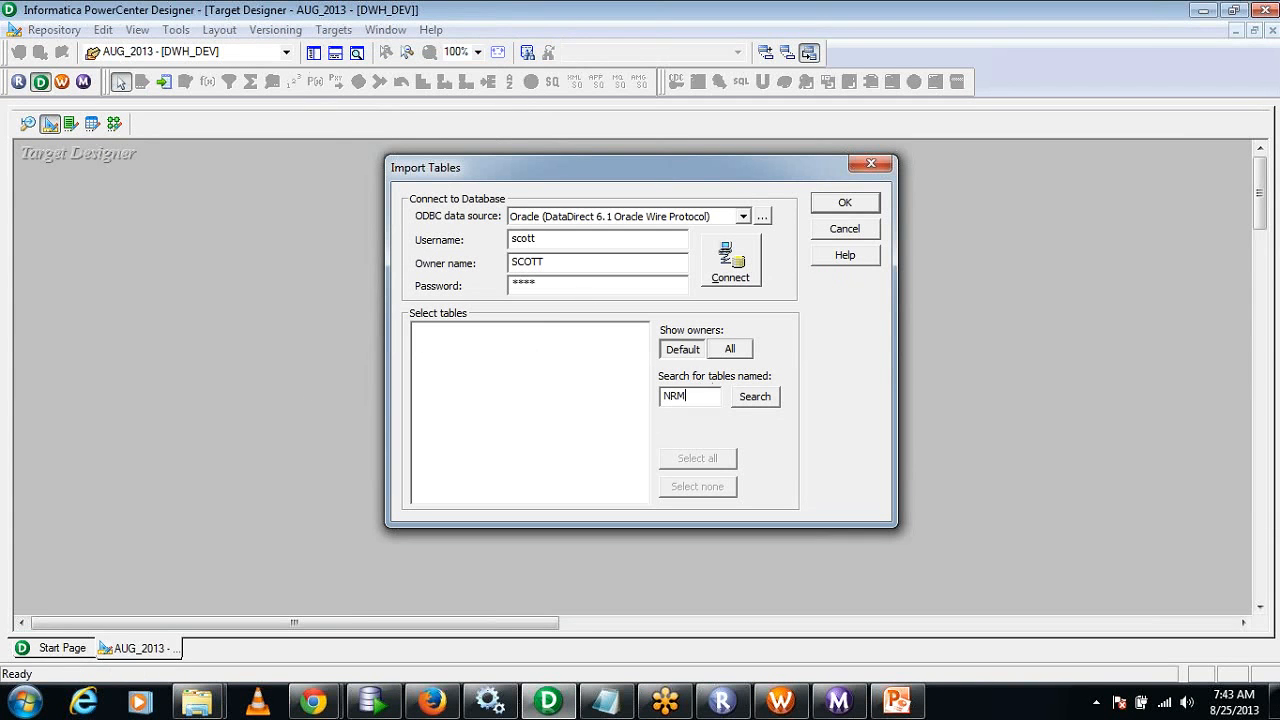
text(M)
click(764, 404)
click(716, 284)
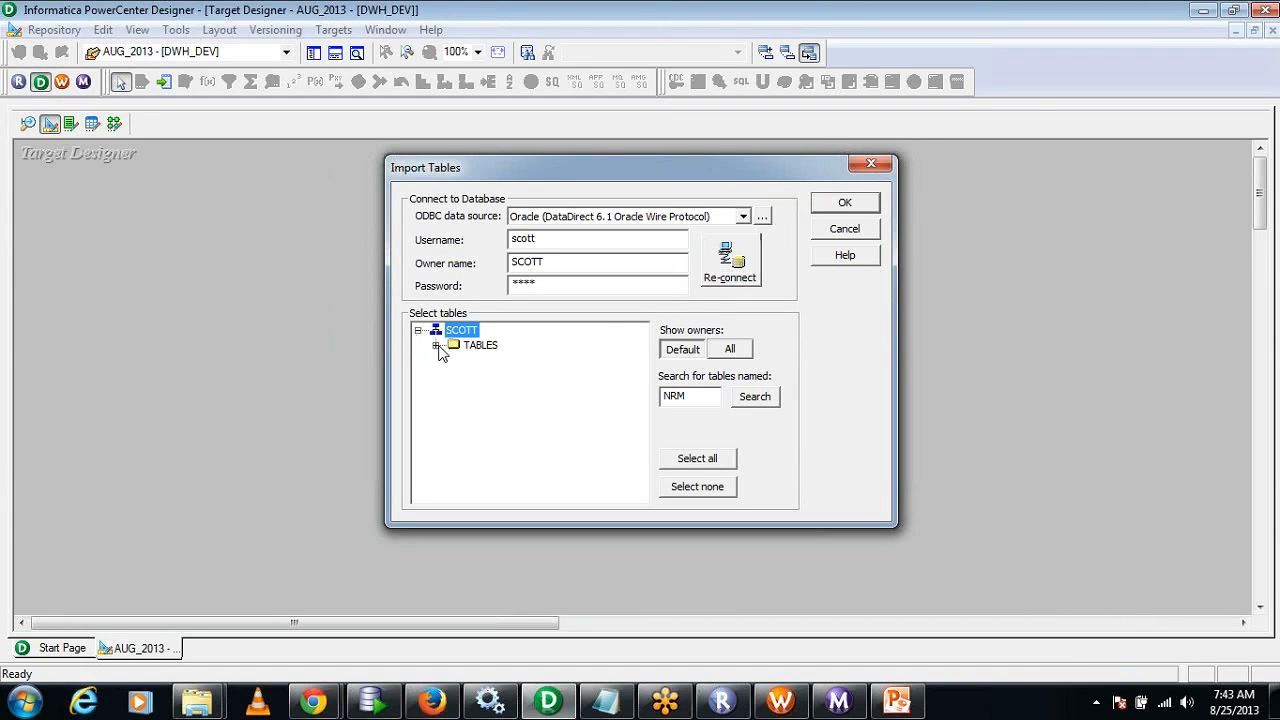
click(436, 345)
click(505, 362)
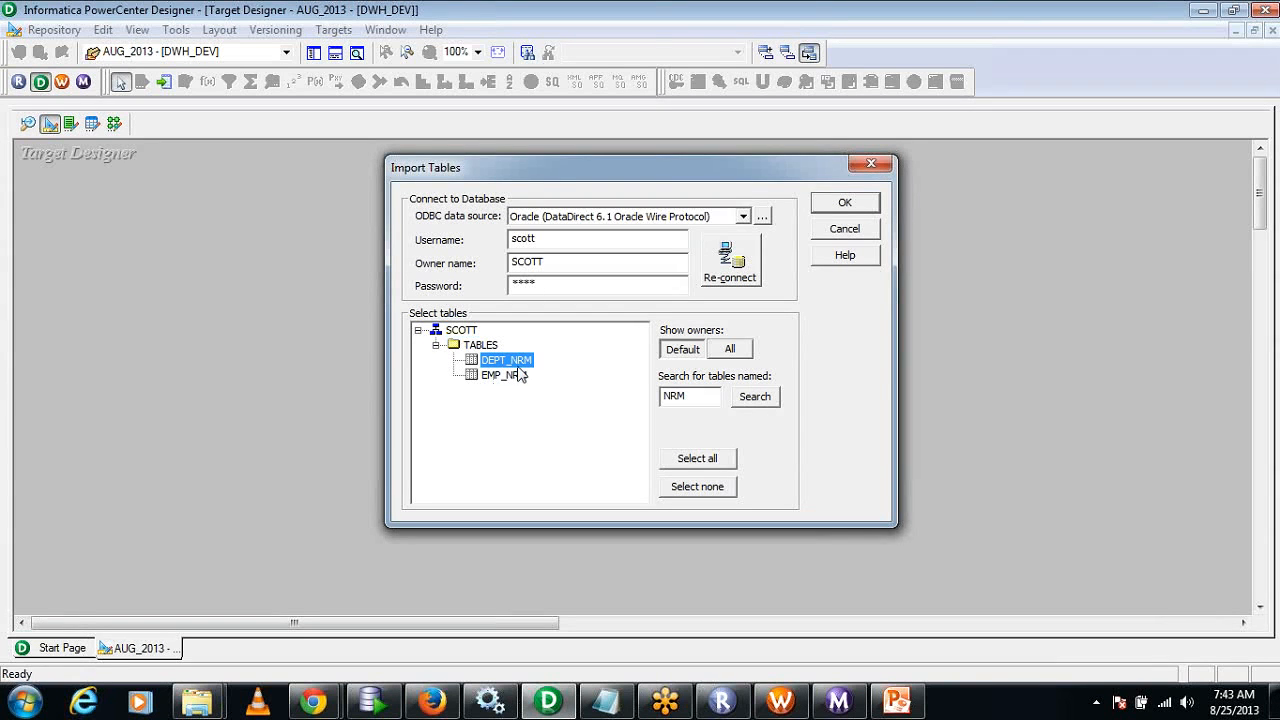
click(844, 208)
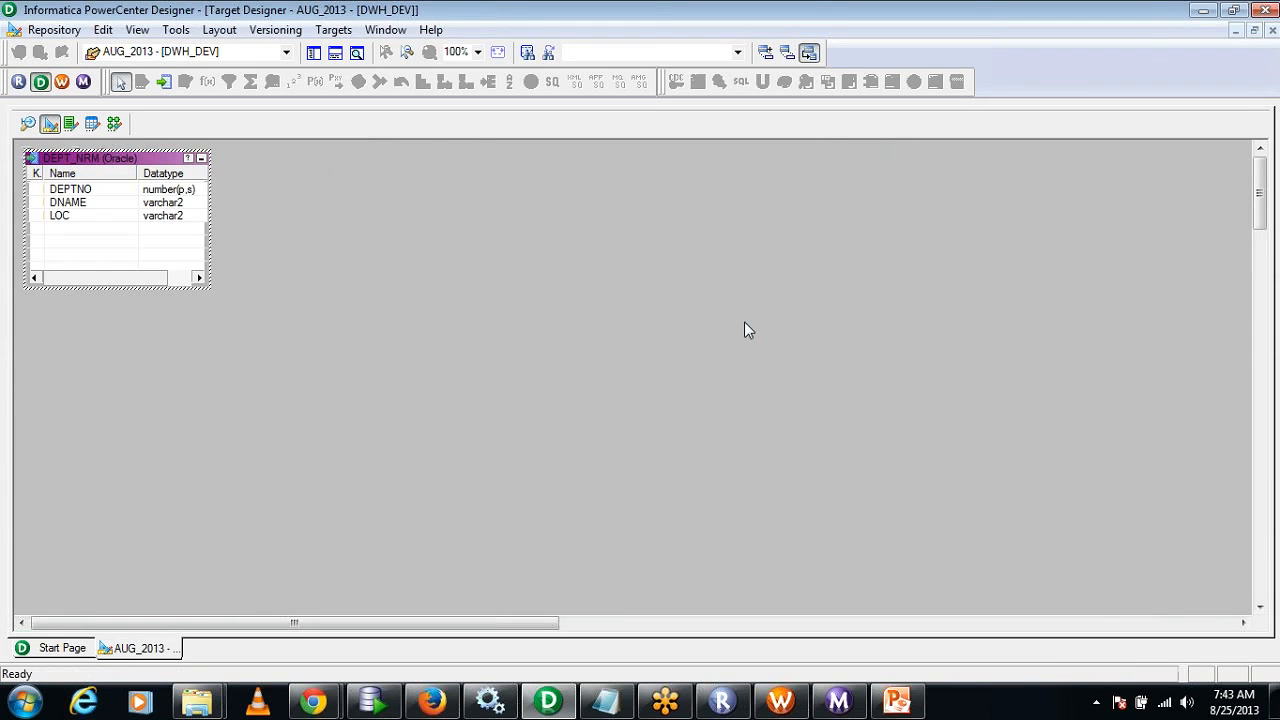
Switch to the Mapping Designer and add the DEPT_NRM target from AUG_2013 to m_NRM_Multiple_Rows, beyond the Normalizer.
click(114, 123)
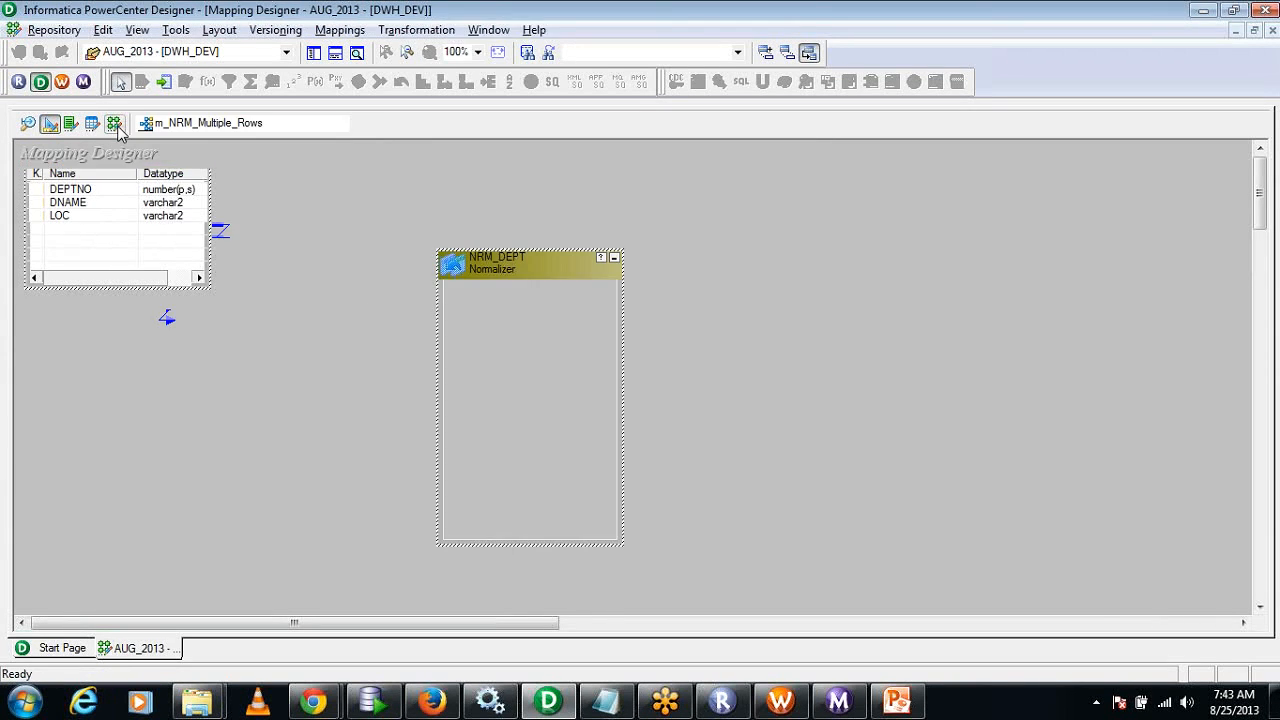
click(314, 52)
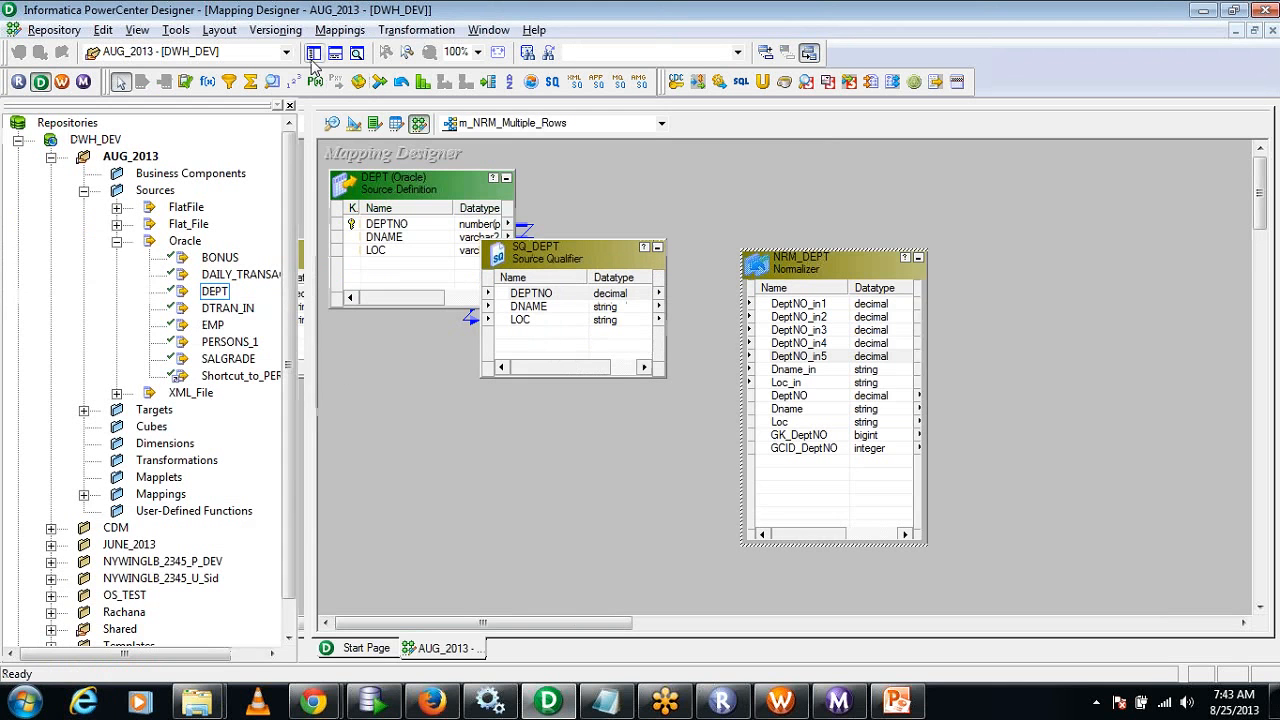
click(117, 241)
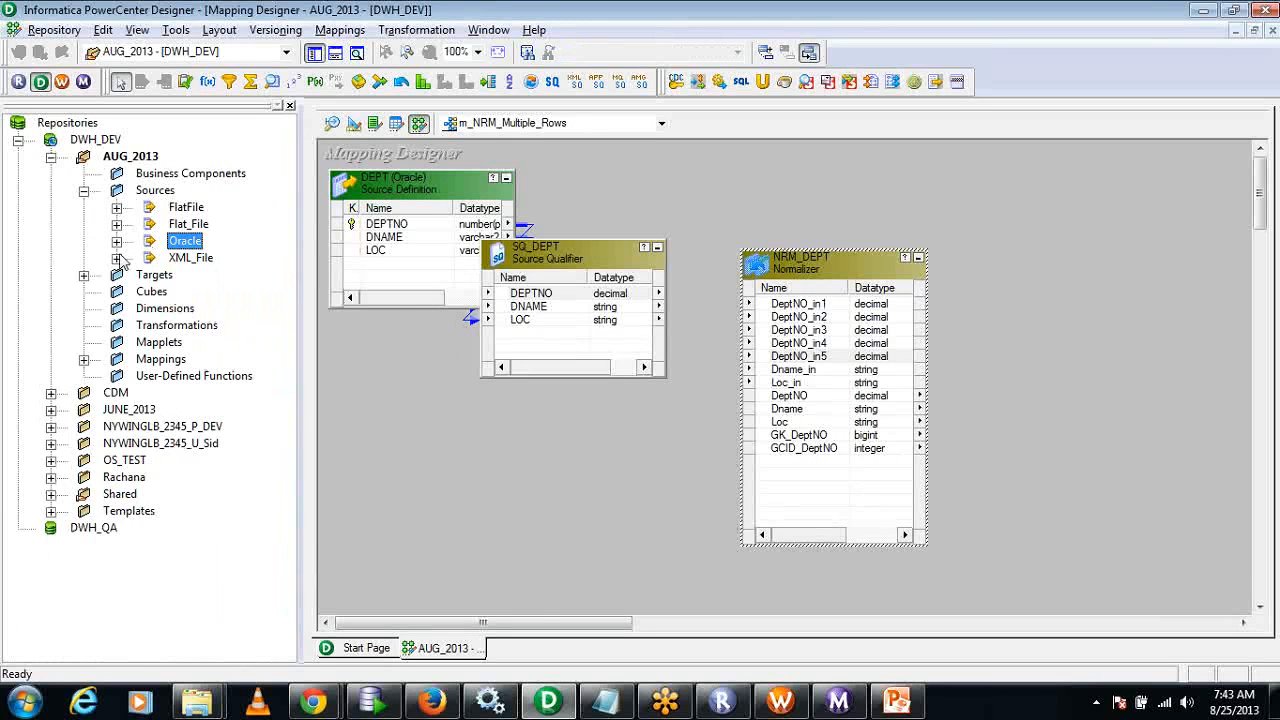
click(85, 276)
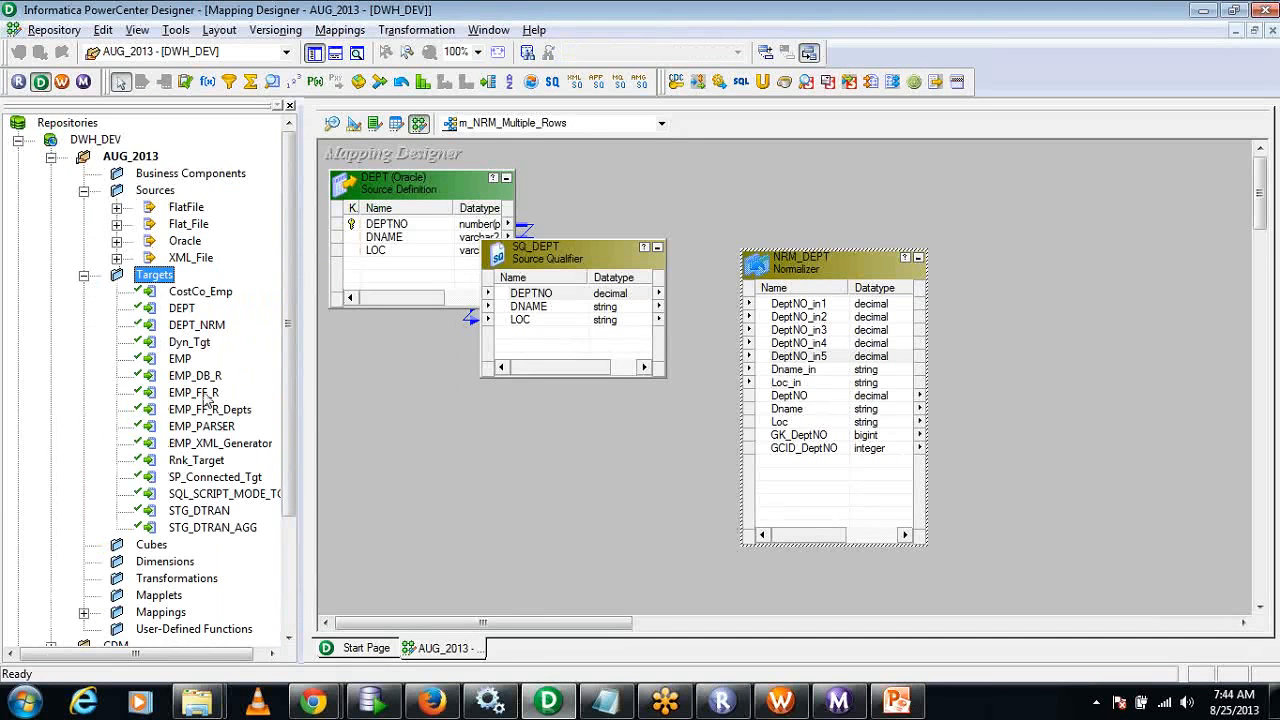
drag(197, 330, 1097, 346)
click(290, 105)
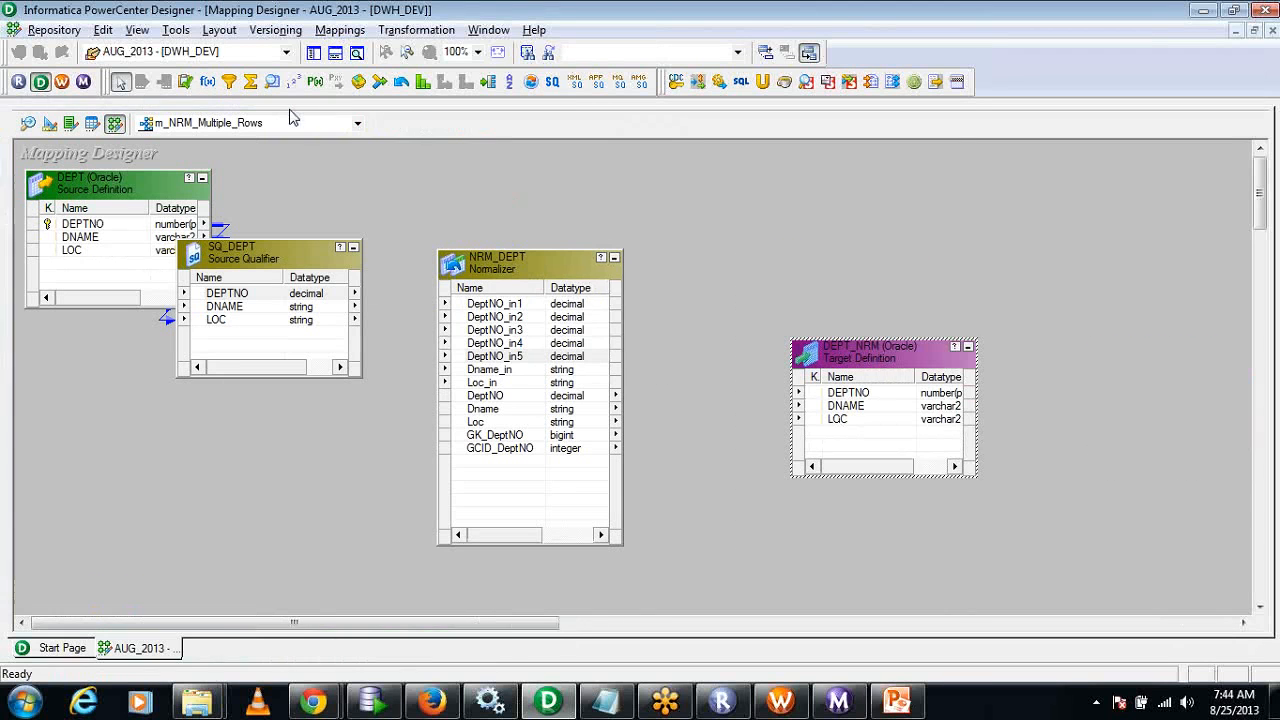
Link DEPTNO of SQ_DEPT to all five NRM_DEPT inputs, DeptNO_in1 through DeptNO_in5.
drag(248, 294, 505, 310)
drag(242, 295, 539, 317)
drag(250, 293, 510, 333)
drag(263, 294, 521, 342)
drag(278, 367, 243, 368)
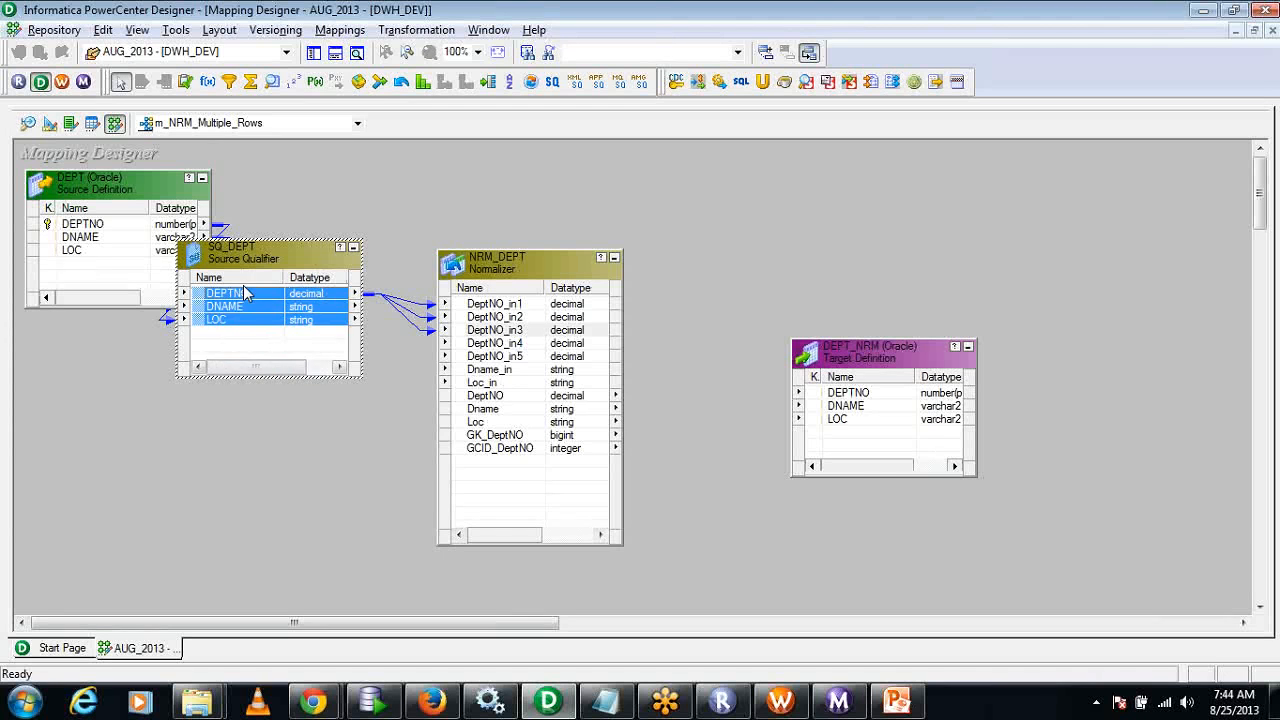
click(211, 296)
drag(211, 296, 500, 343)
drag(207, 295, 500, 357)
Link DNAME and LOC of SQ_DEPT to the Normalizer inputs Dname_in and Loc_in.
drag(246, 310, 500, 369)
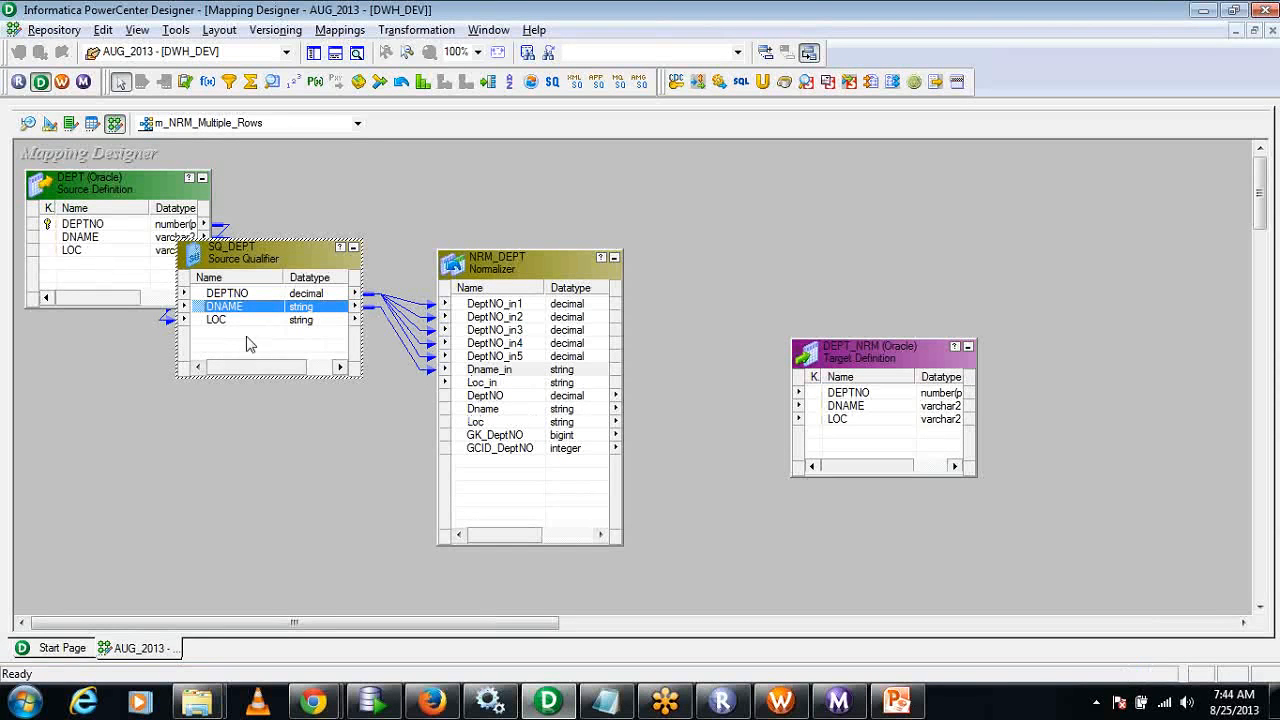
click(230, 321)
drag(230, 326, 490, 400)
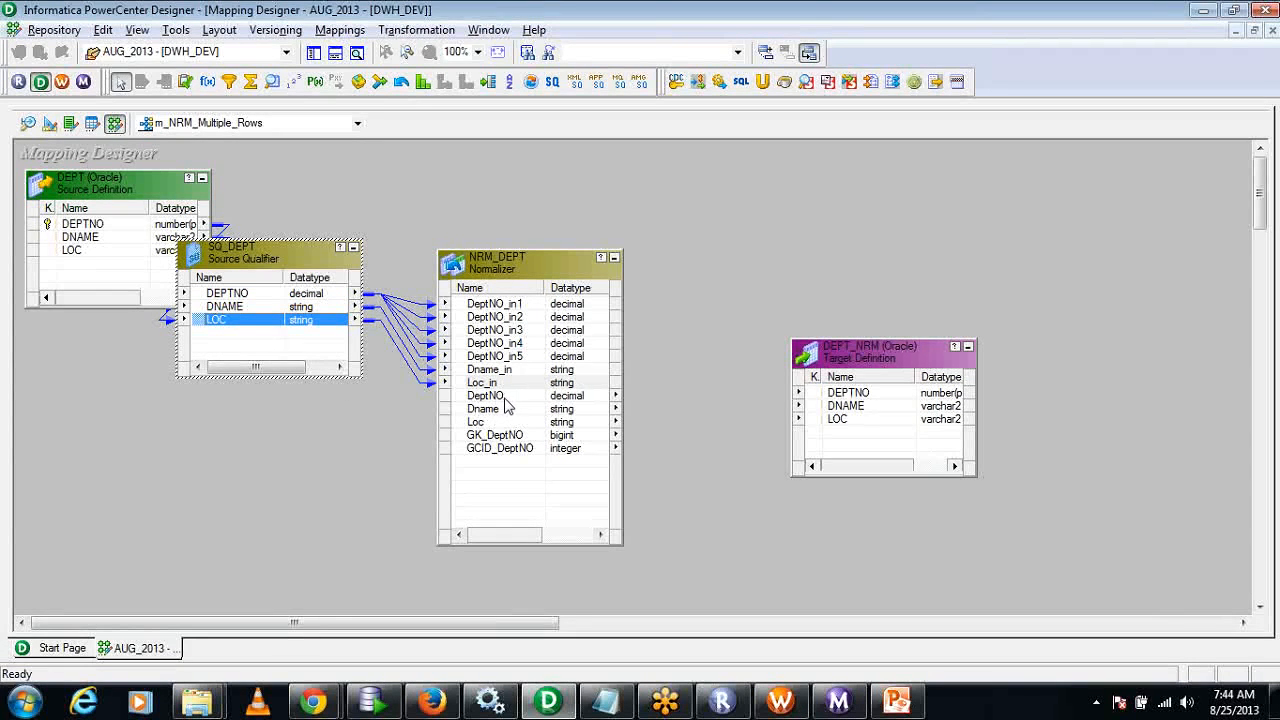
Link the Normalizer outputs DeptNO, Dname and Loc to DEPTNO, DNAME and LOC of the DEPT_NRM target.
click(490, 396)
drag(508, 403, 905, 394)
drag(498, 414, 850, 408)
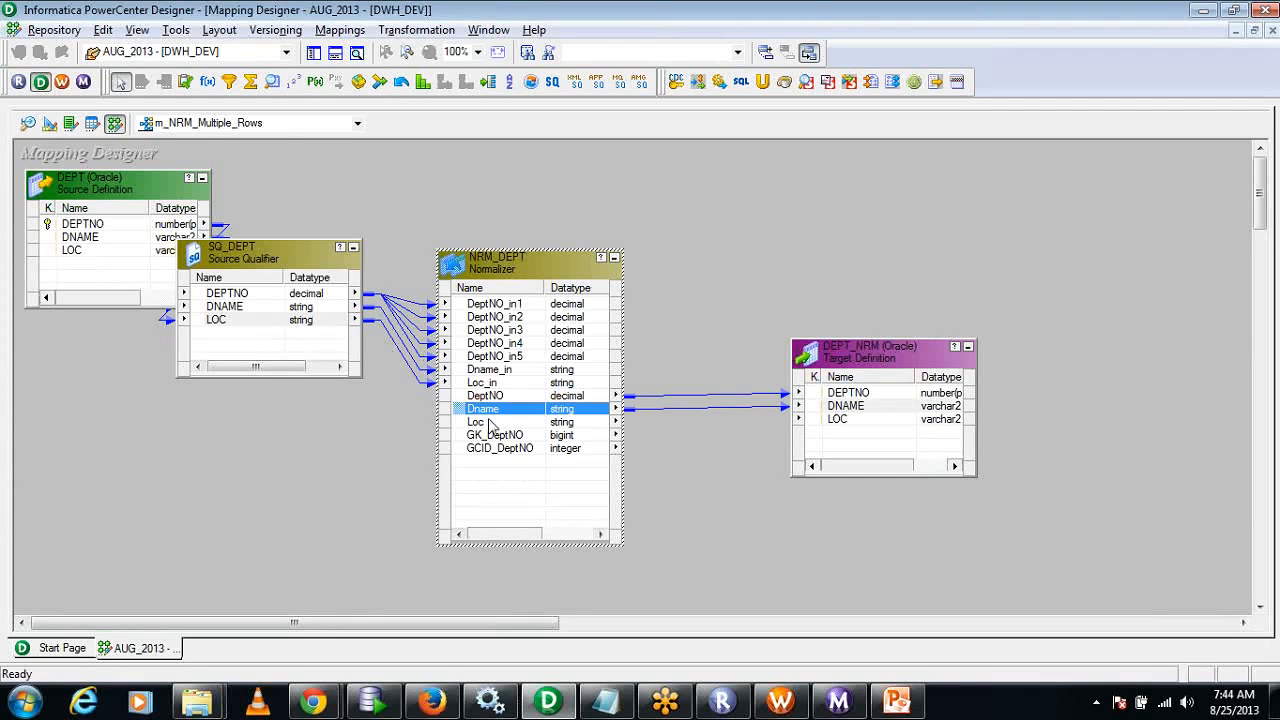
drag(460, 420, 836, 421)
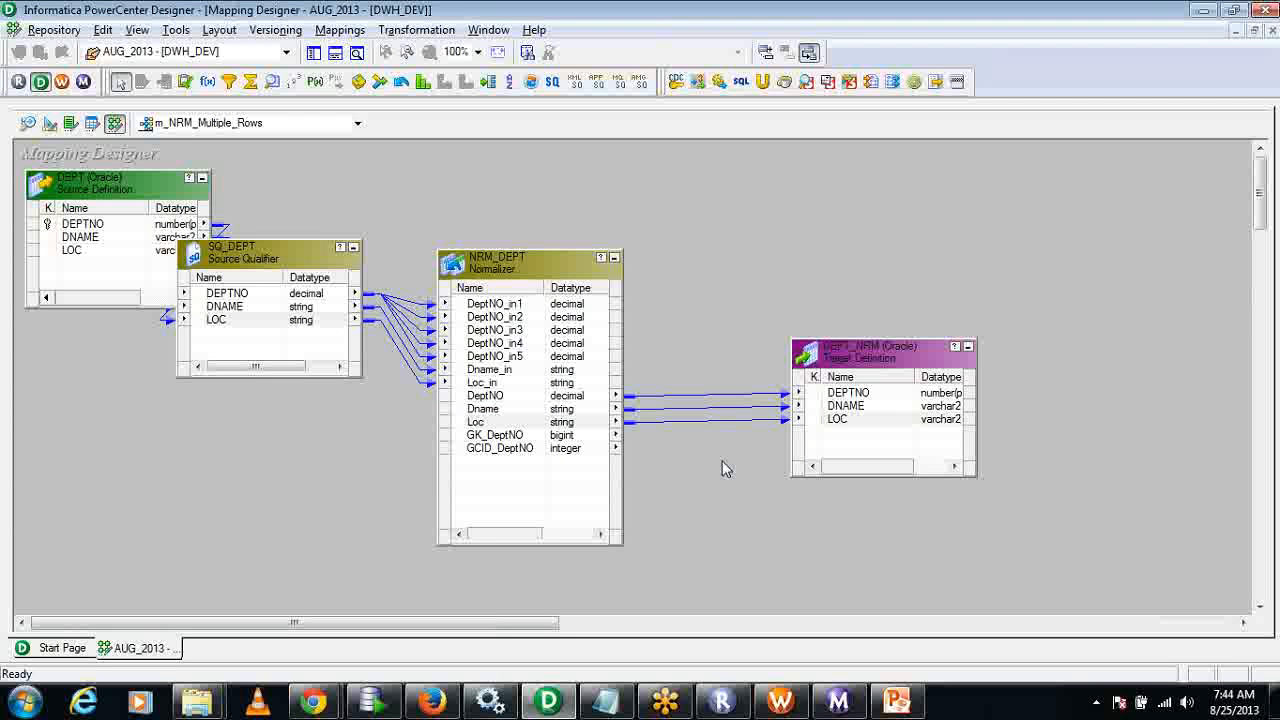
Shift SQ_DEPT slightly away from the Normalizer and examine the Normalizer's DeptNO_in1, GK_DeptNO and GCID_DeptNO ports.
click(495, 436)
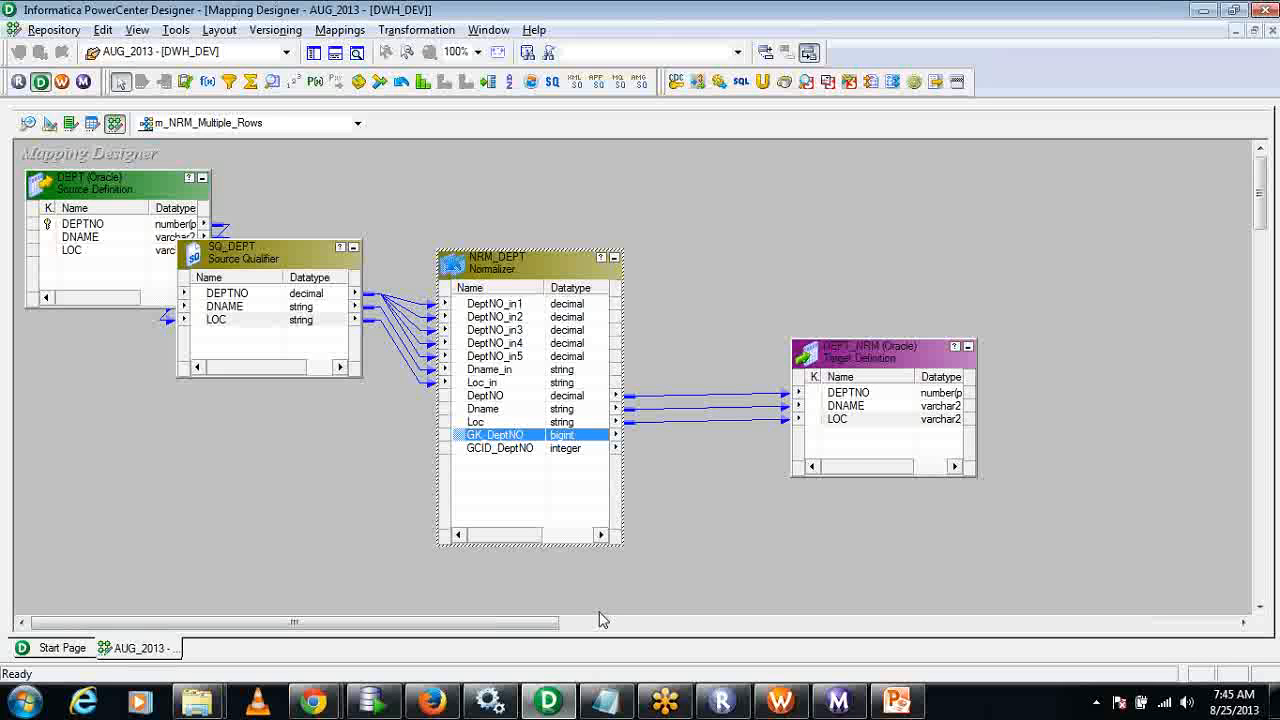
drag(308, 258, 280, 265)
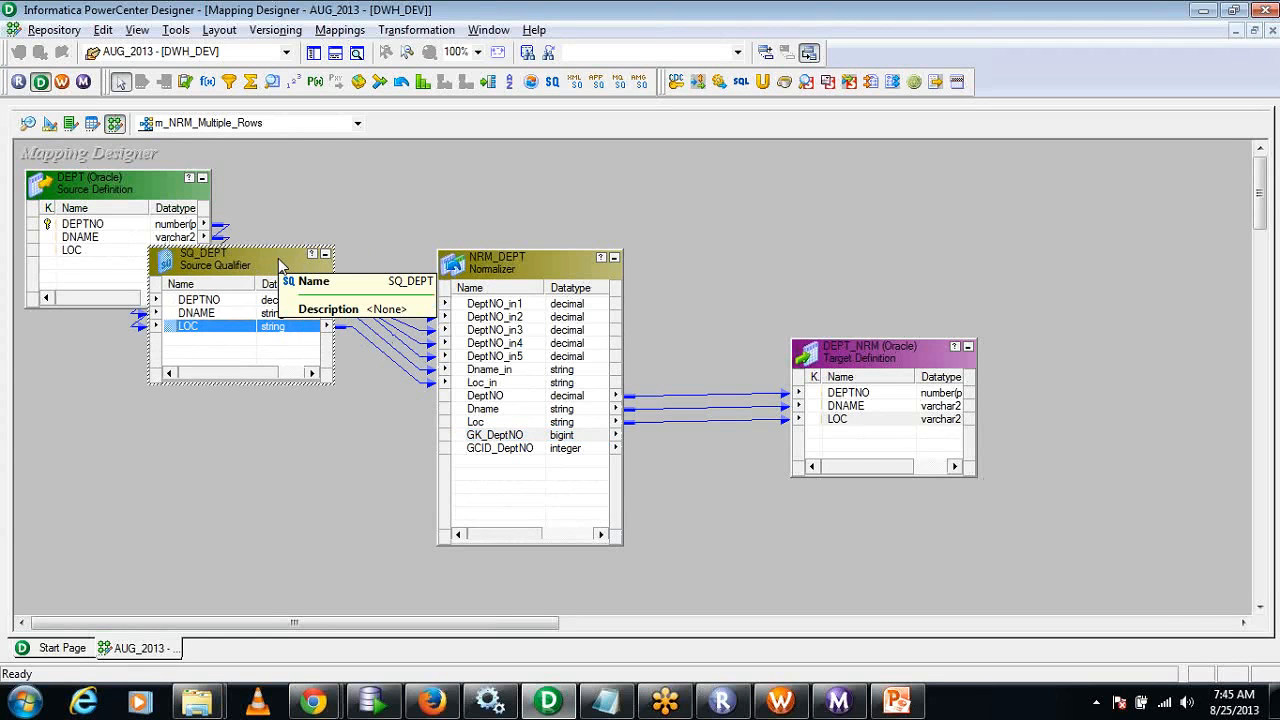
click(538, 304)
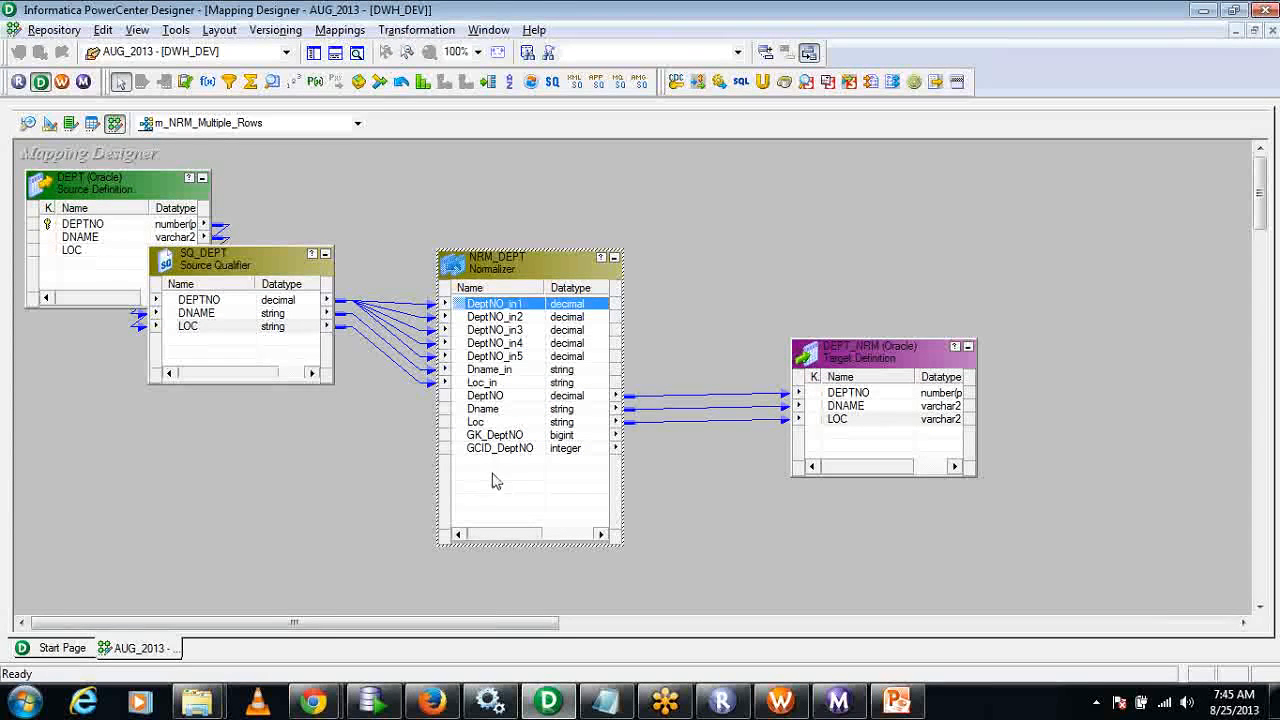
click(497, 436)
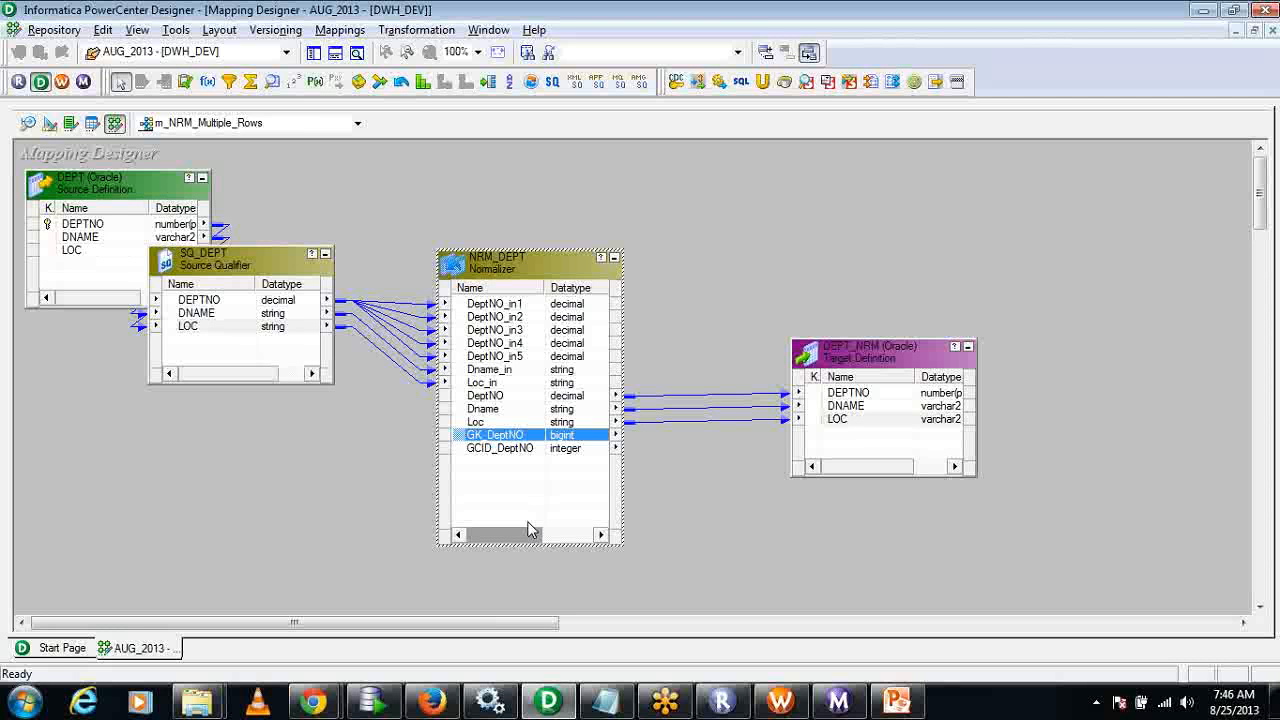
click(497, 452)
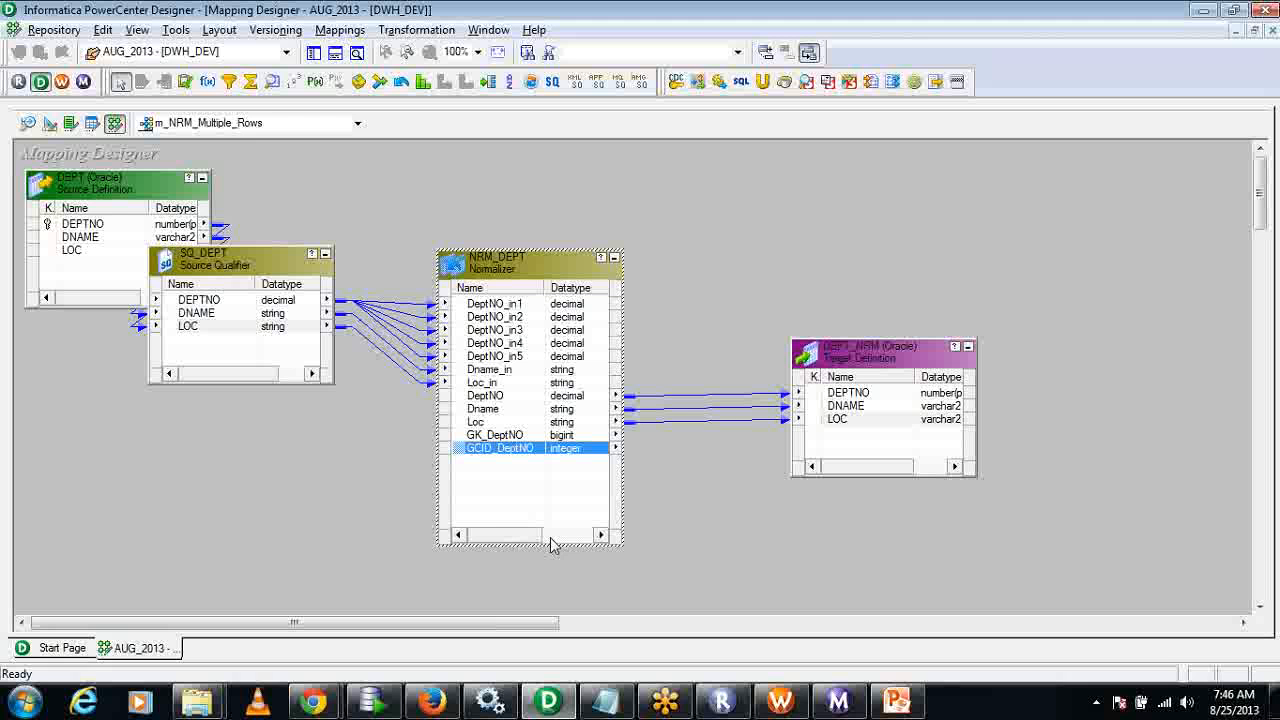
click(510, 304)
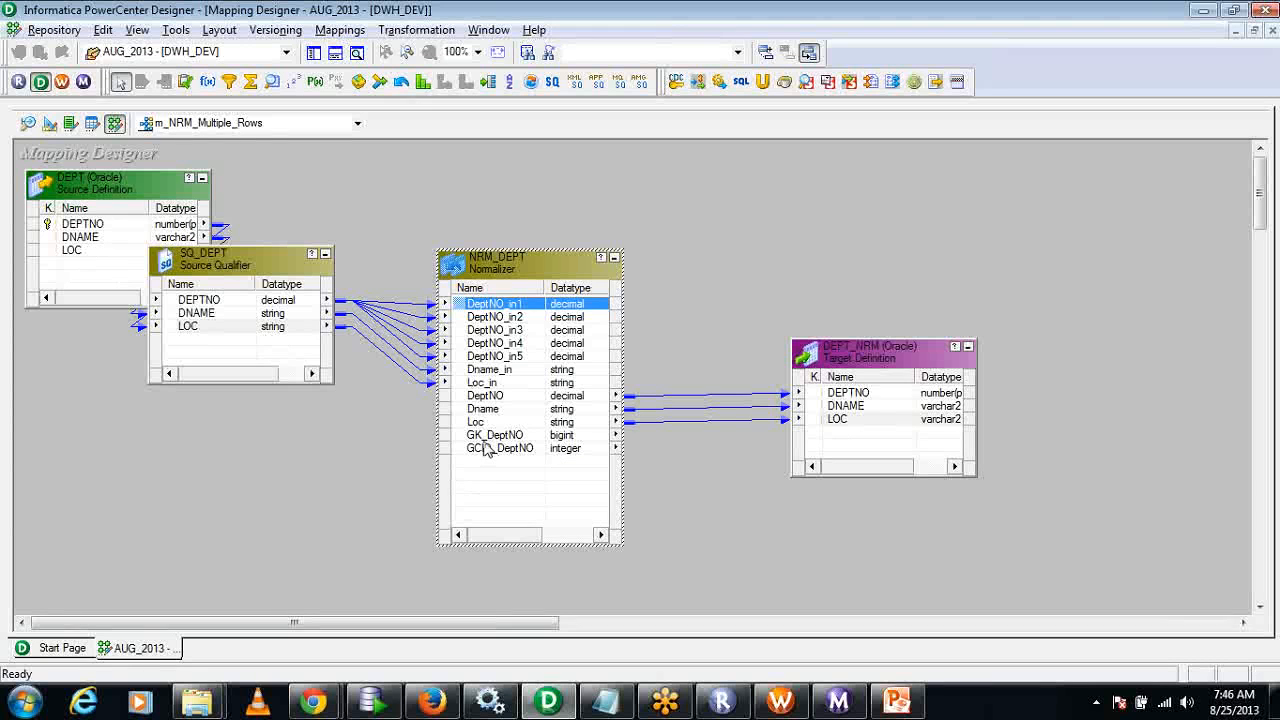
click(490, 436)
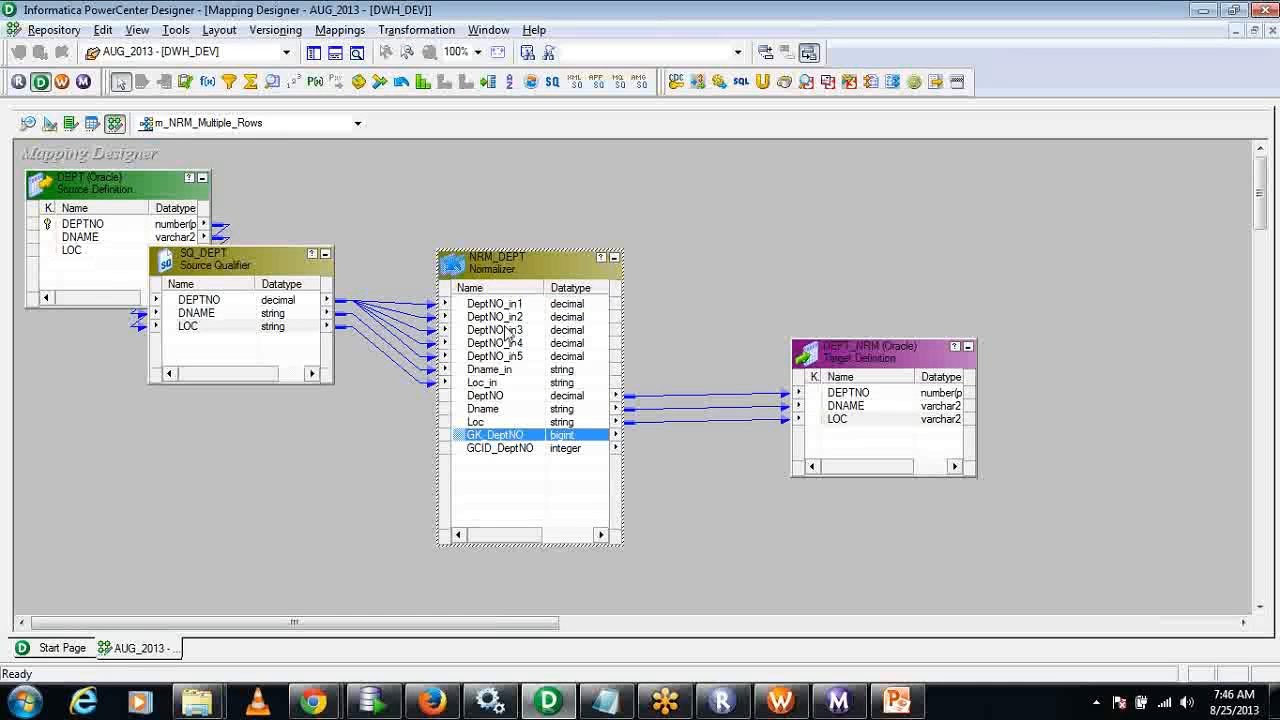
click(507, 449)
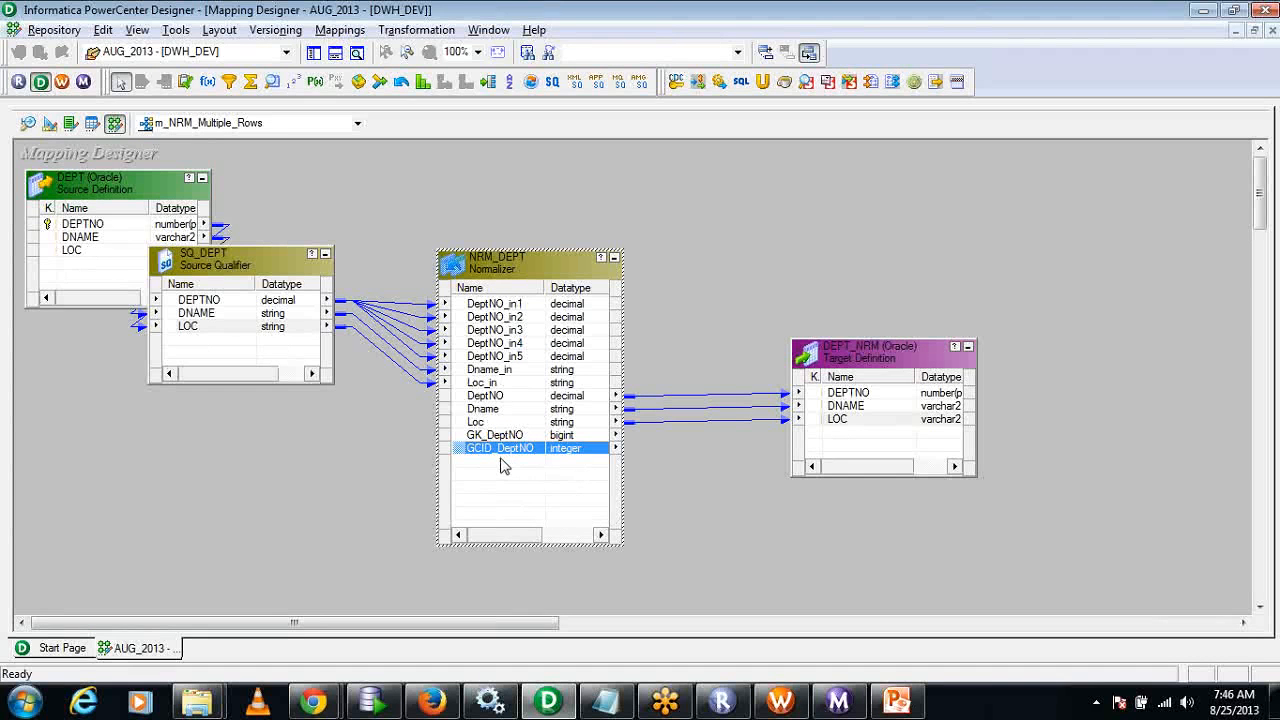
Save the m_NRM_Multiple_Rows mapping to the repository.
click(406, 172)
click(63, 37)
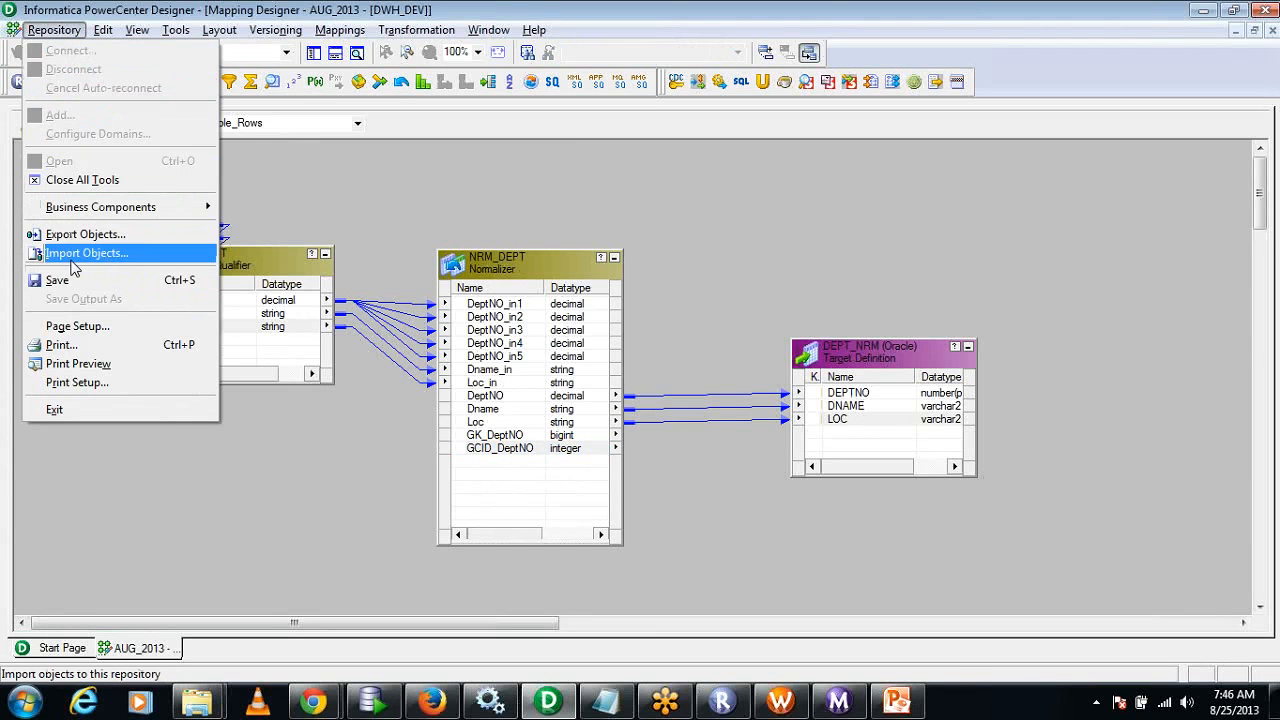
click(40, 277)
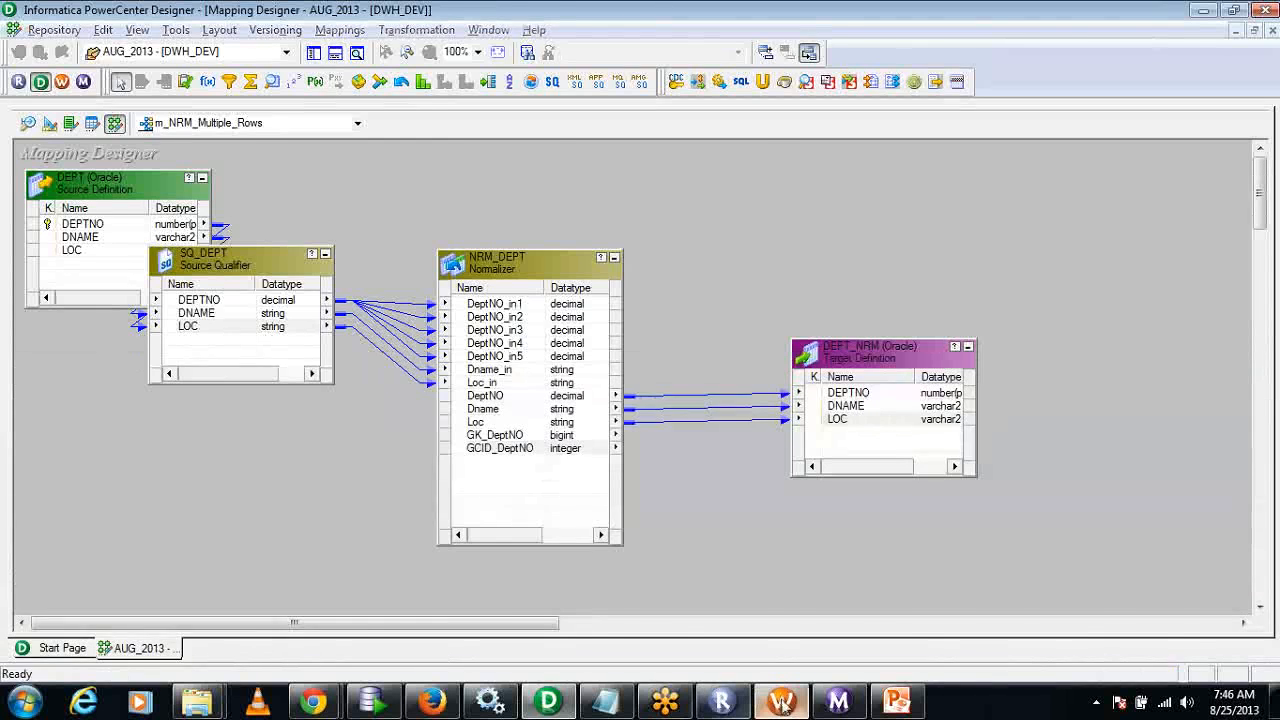
Switch to PowerCenter Workflow Manager, disconnect the DWH_QA repository and open the AUG_2013 folder of DWH_DEV.
click(783, 703)
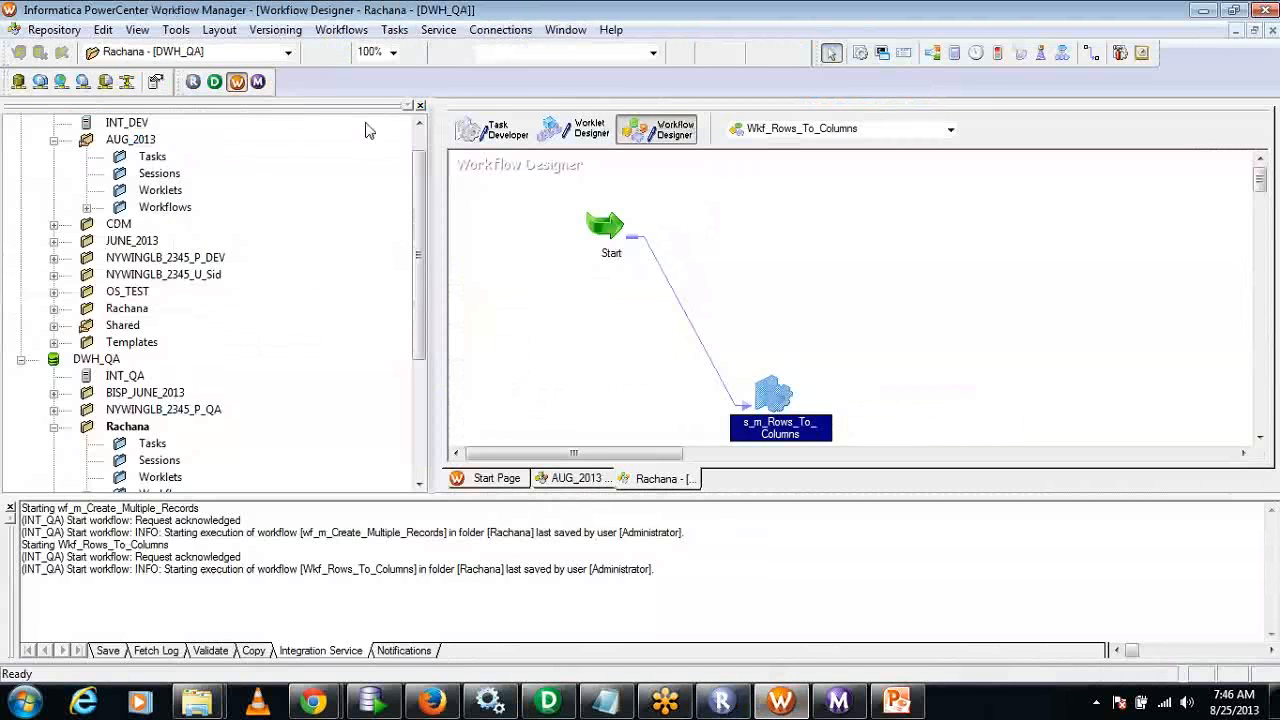
right_click(80, 392)
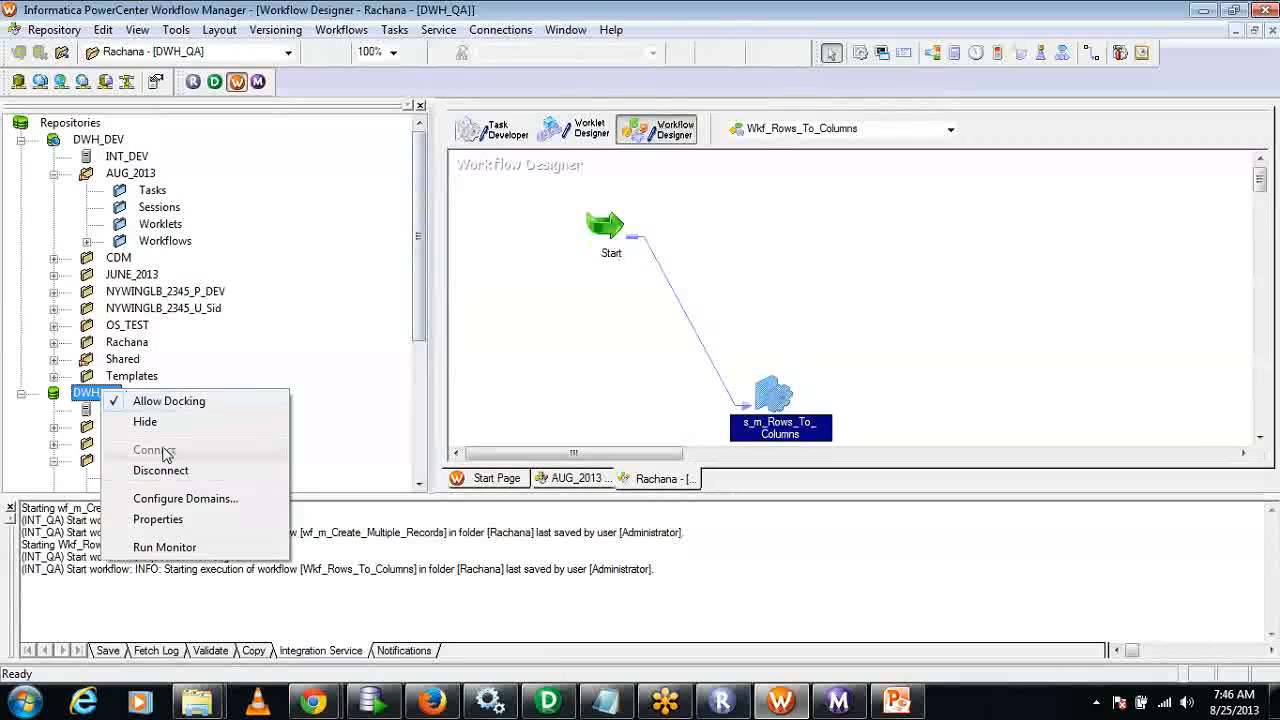
click(165, 473)
click(140, 175)
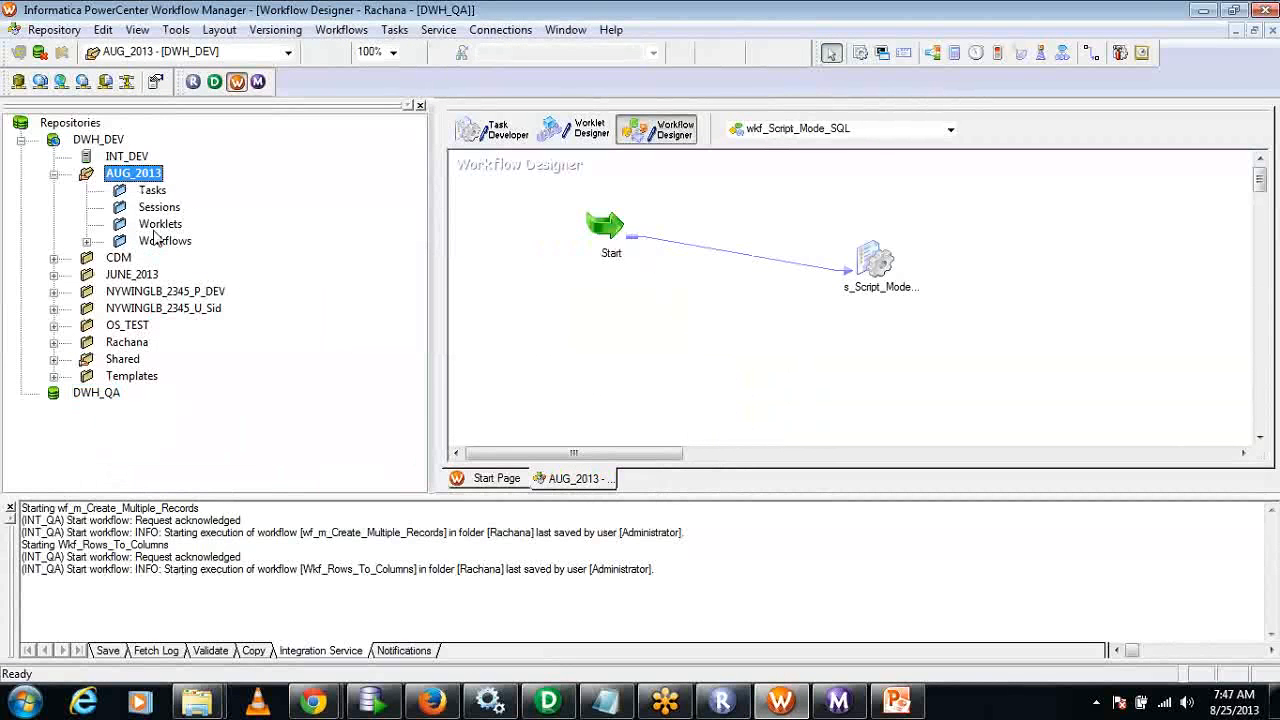
Create the workflow wkf_NRM_Multiple_Rows, copying the part after the wkf_ prefix from the mapping name in PowerCenter Designer.
click(342, 30)
click(348, 50)
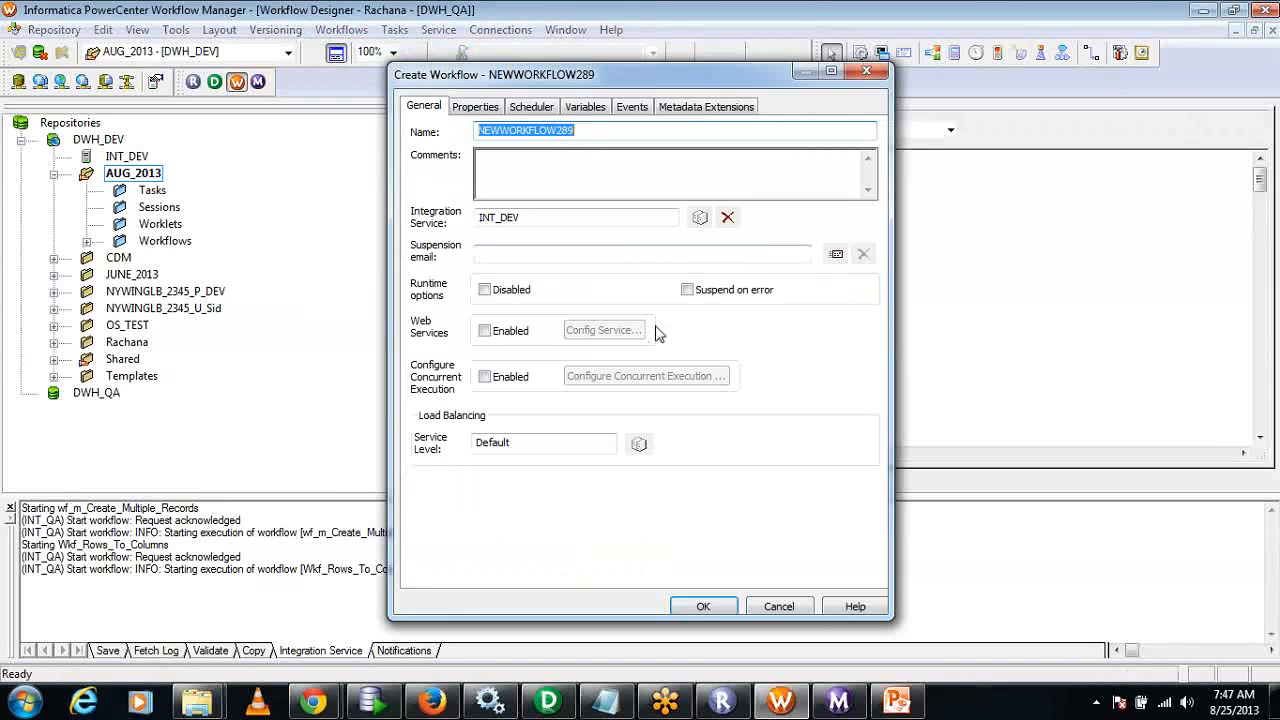
text(wkf)
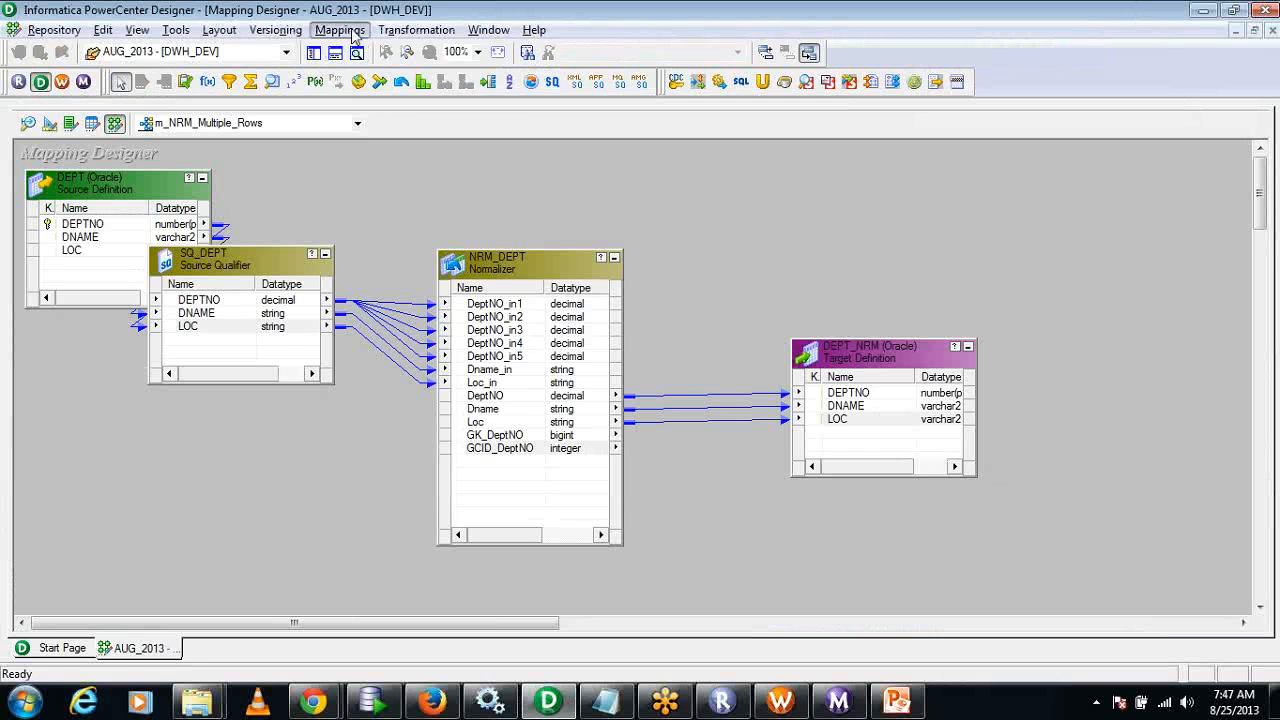
click(340, 30)
click(346, 88)
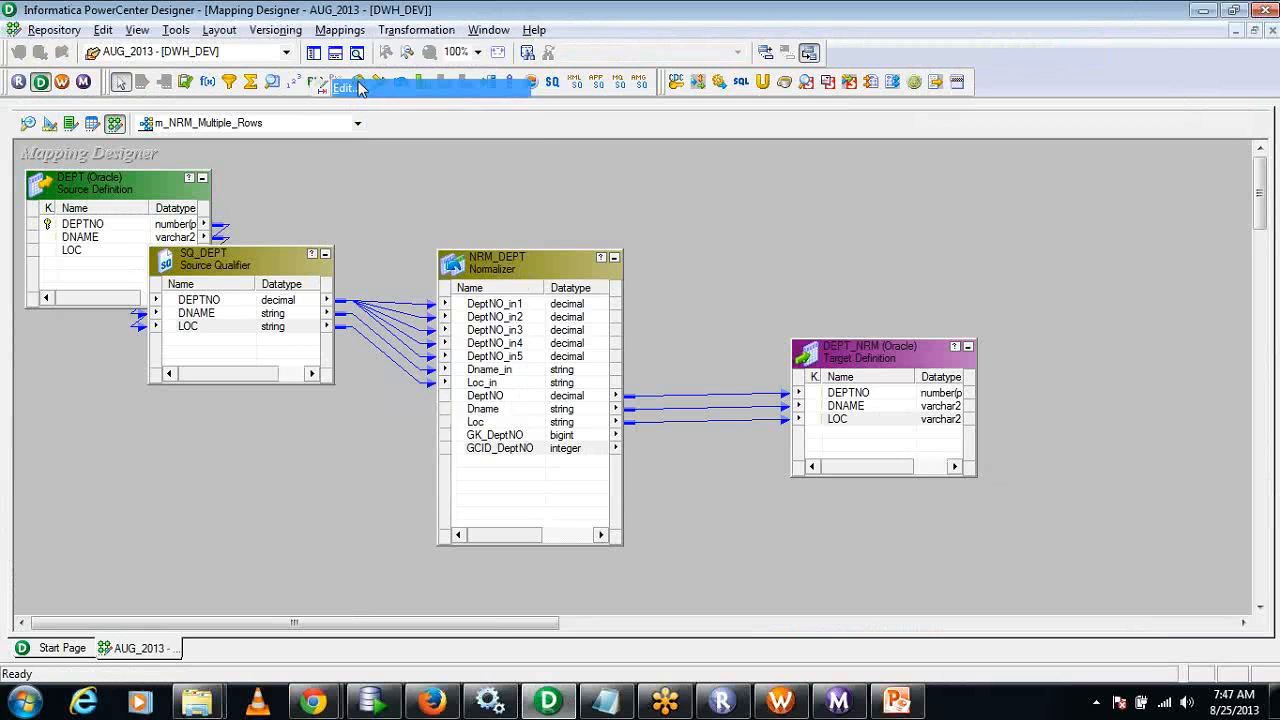
drag(606, 295, 512, 294)
key(ctrl+c)
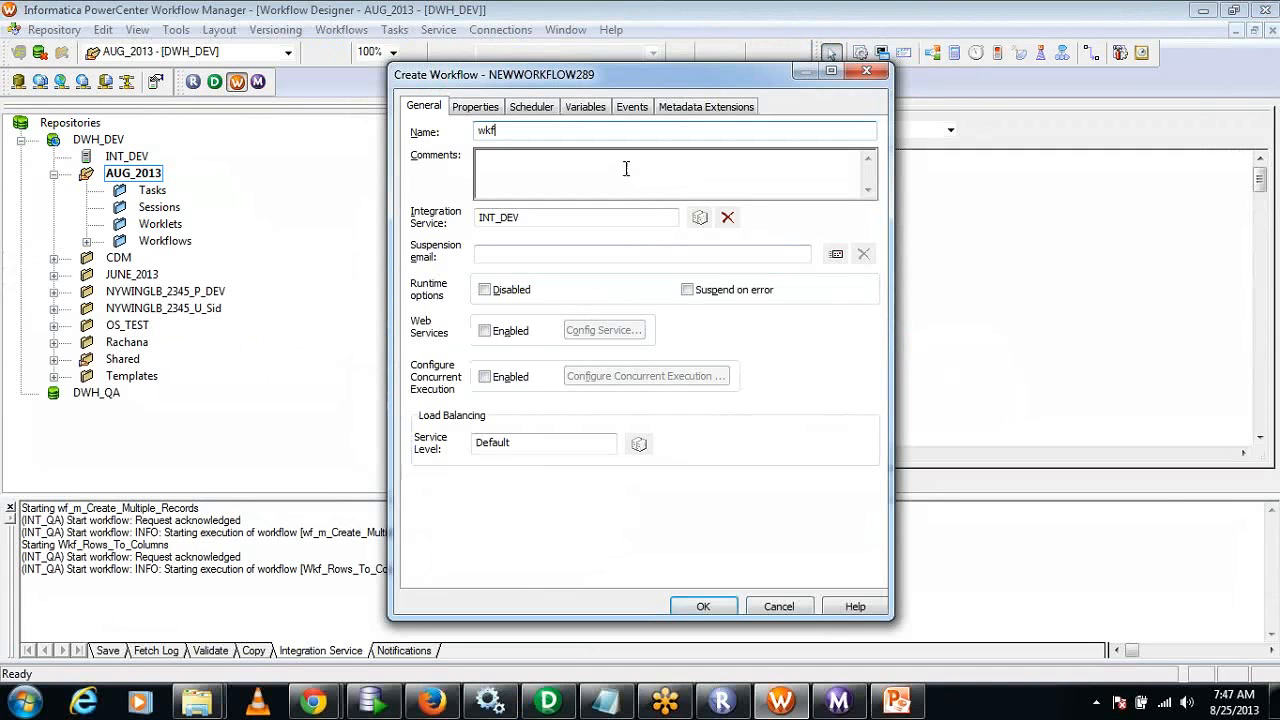
text(_)
key(ctrl+v)
click(703, 606)
Create the session task s_NRM_Multiple_Rows in the workflow and associate it with the m_NRM_Multiple_Rows mapping.
click(396, 30)
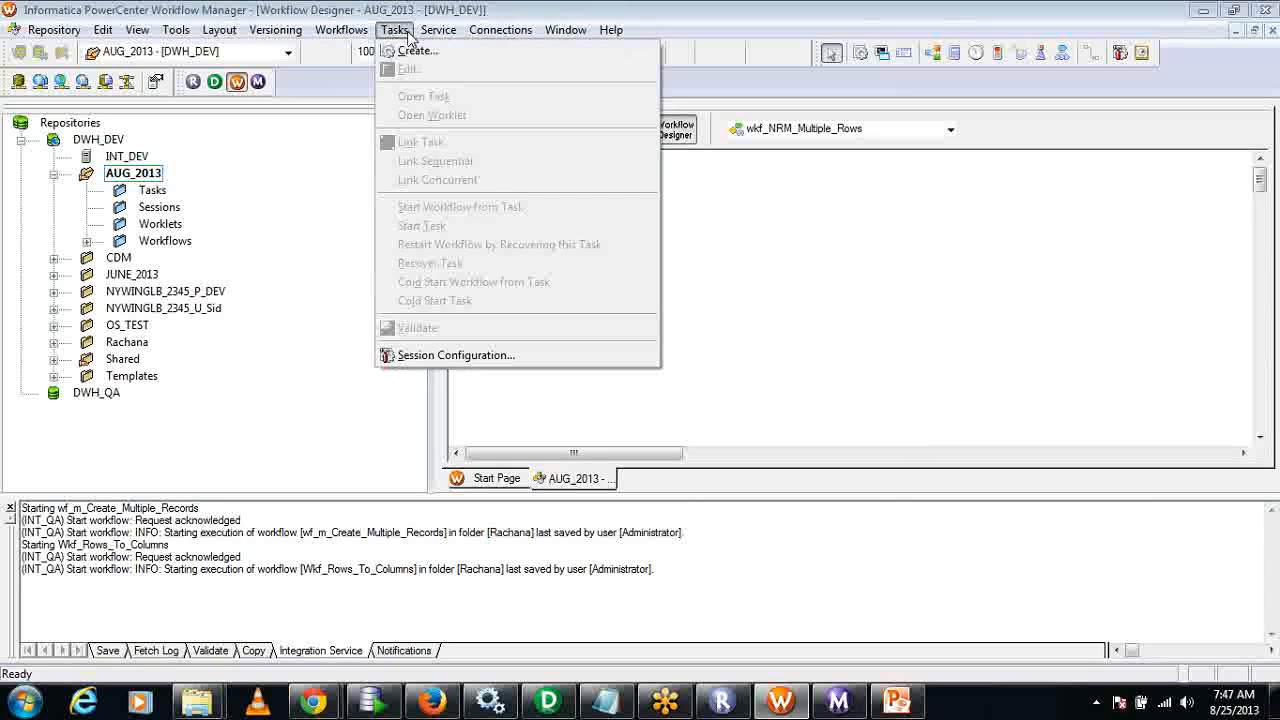
click(410, 51)
click(757, 323)
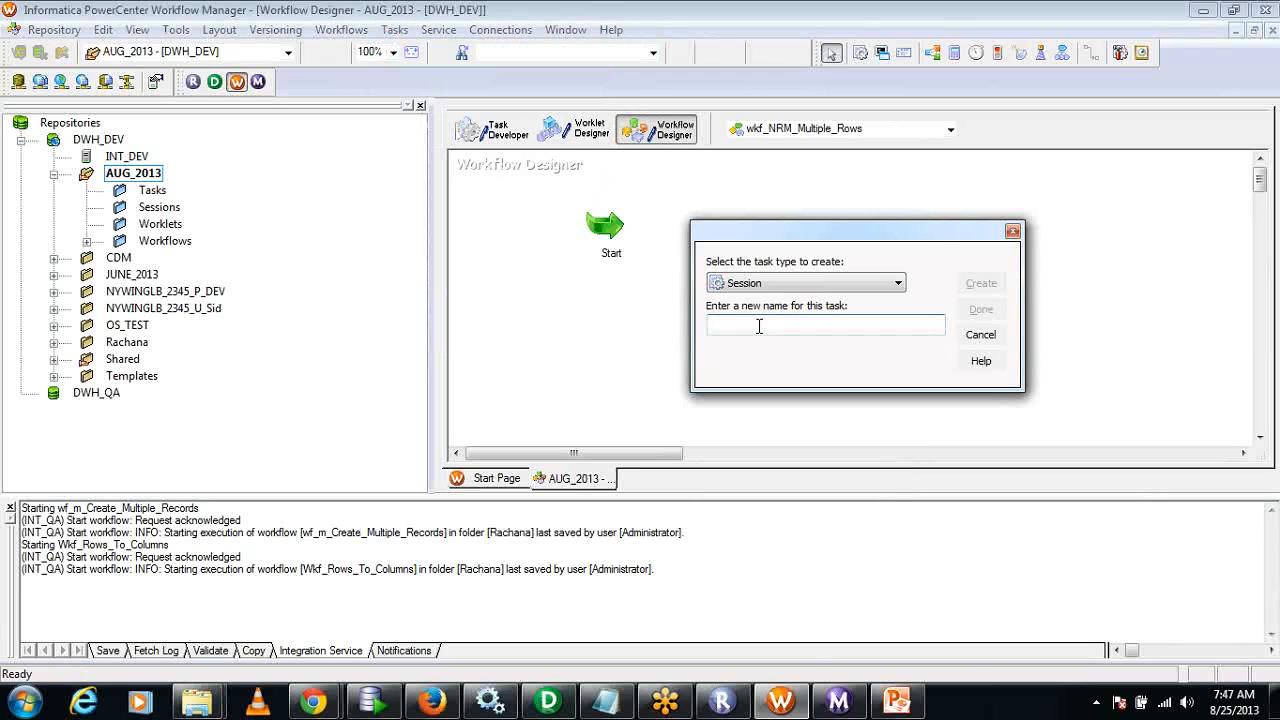
text(s_)
key(ctrl+v)
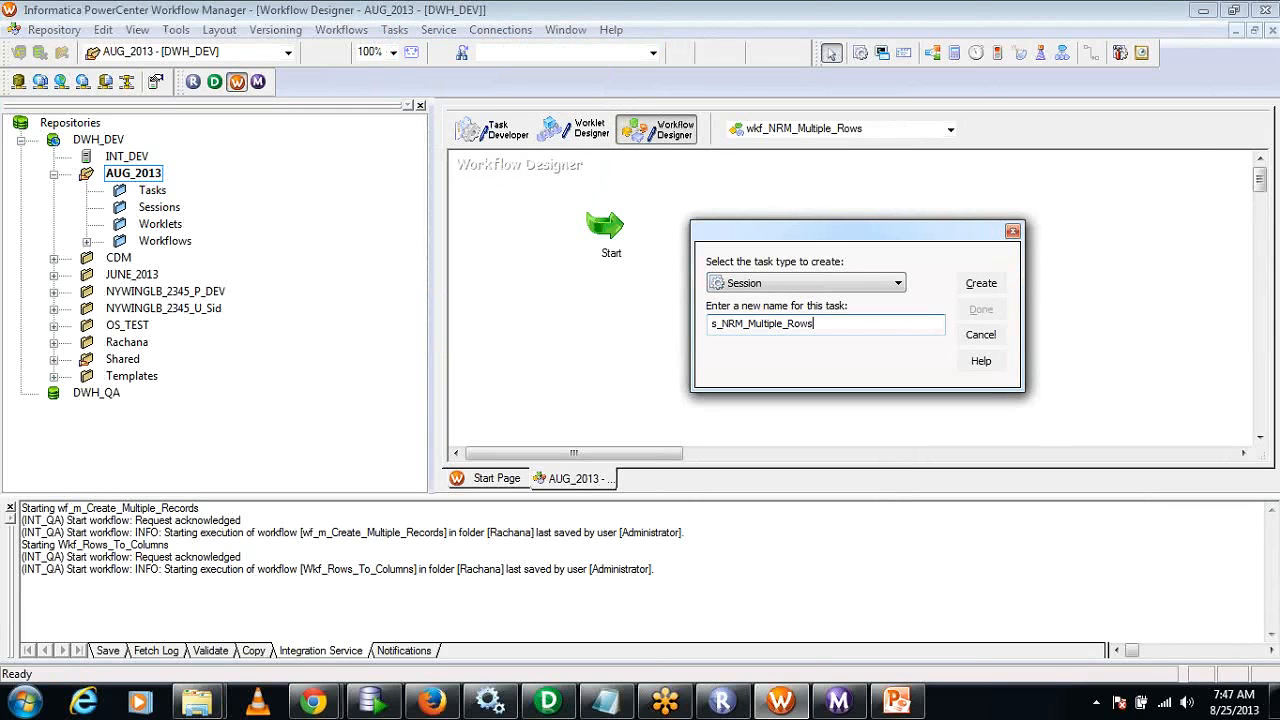
click(981, 285)
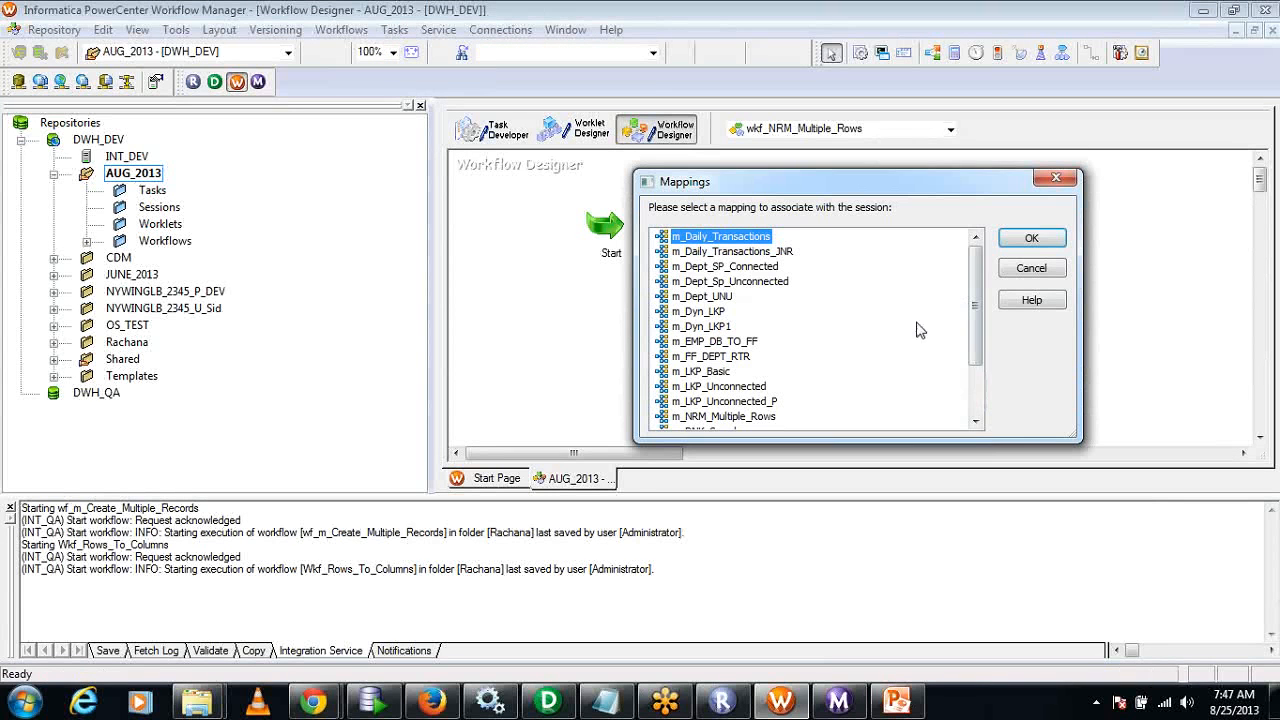
drag(976, 328, 976, 377)
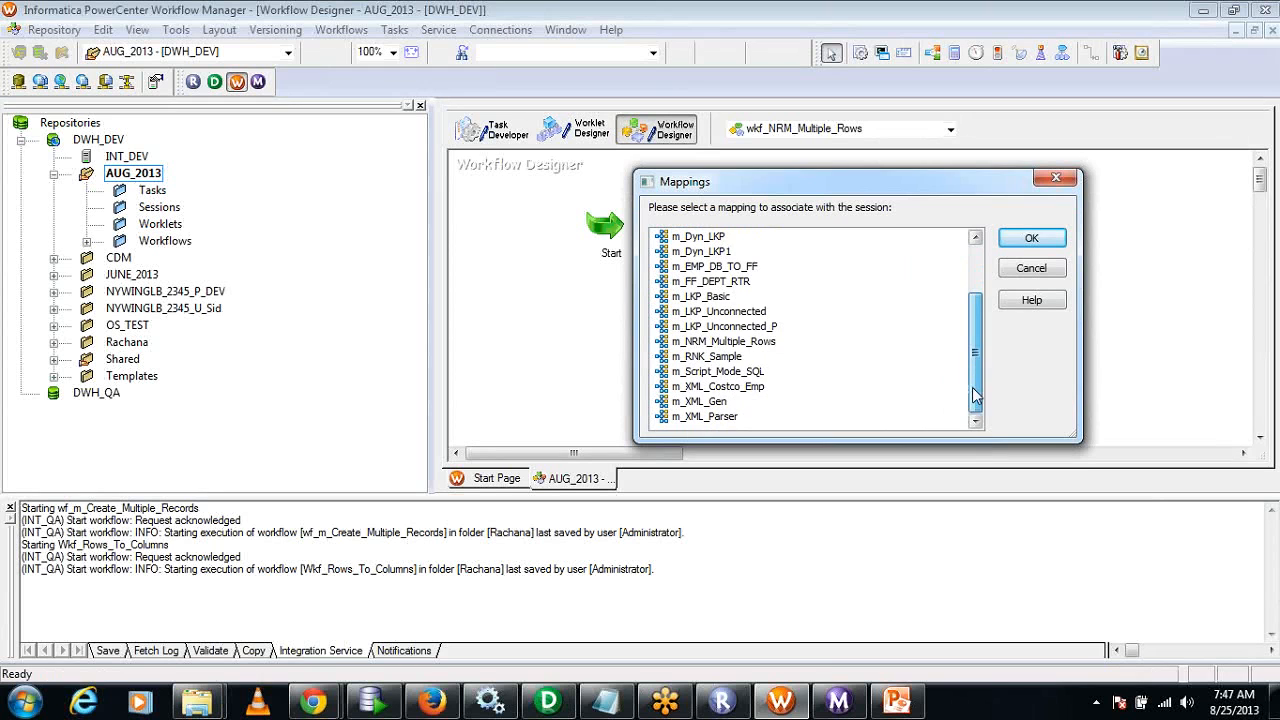
click(724, 341)
click(1055, 245)
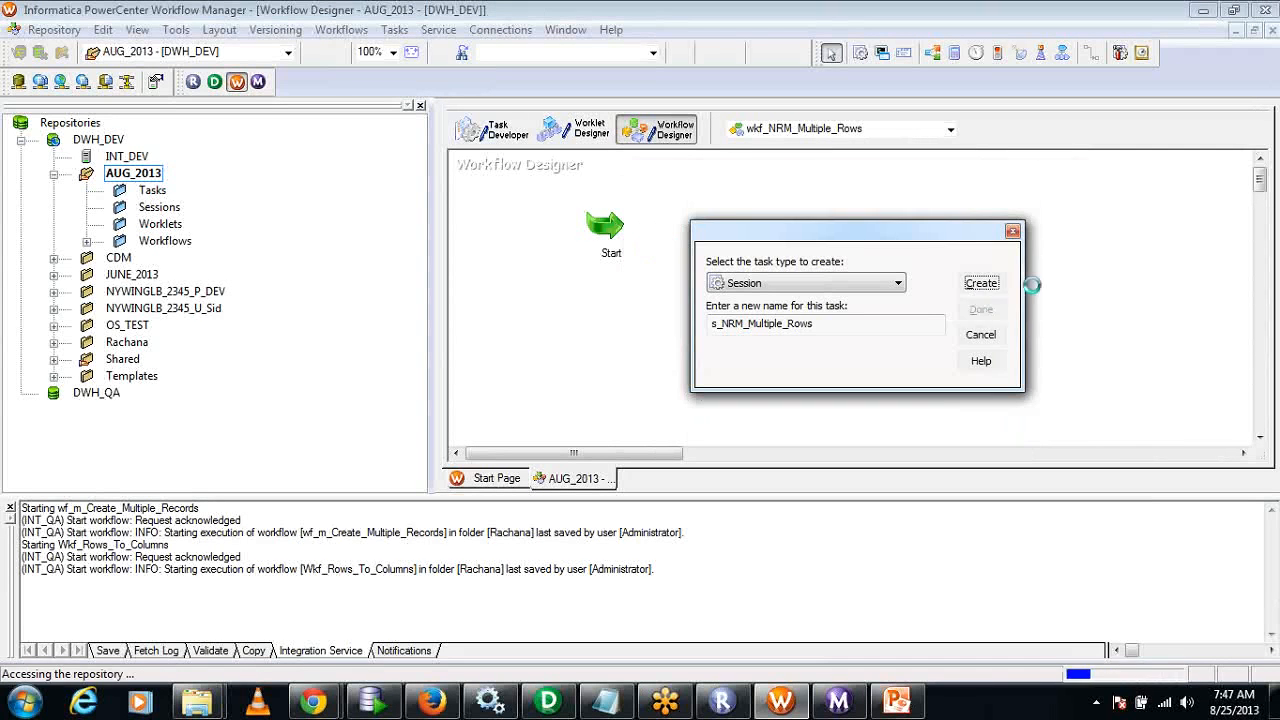
click(1002, 325)
Link the Start task to the s_NRM_Multiple_Rows session.
drag(560, 248, 859, 356)
click(1092, 54)
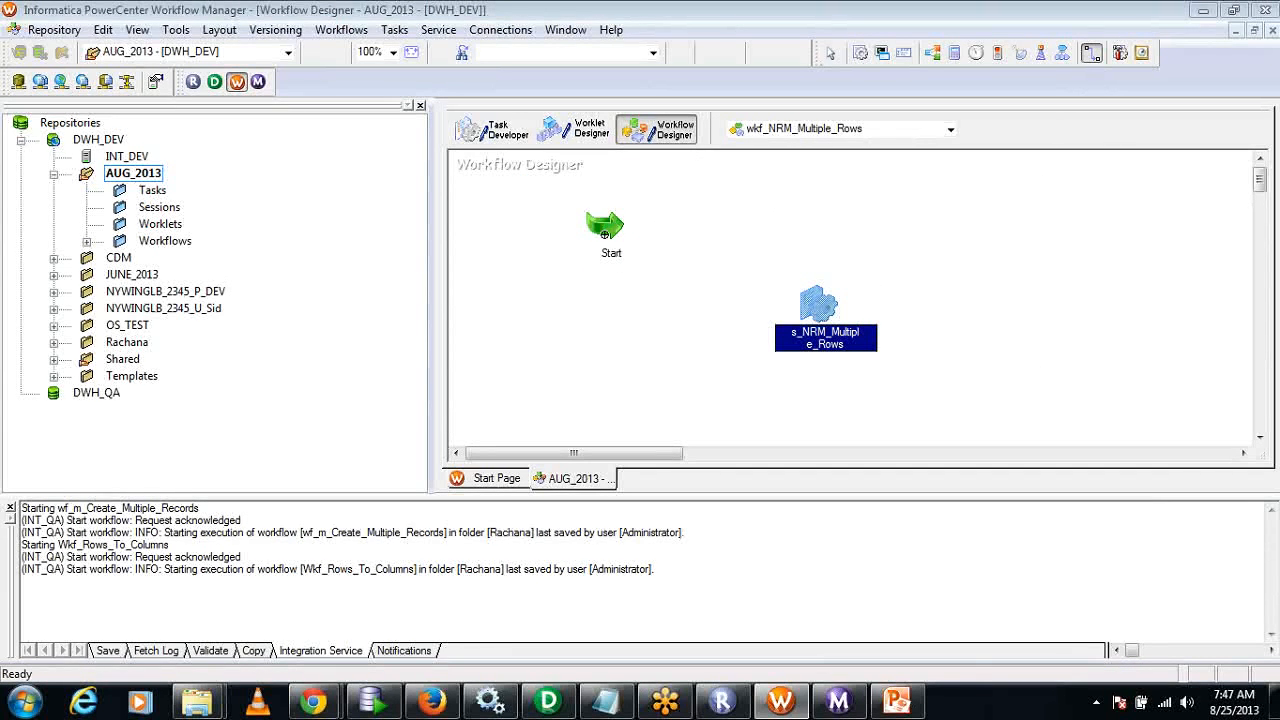
mouse_move(604, 233)
mouse_down()
mouse_move(798, 311)
mouse_move(800, 338)
mouse_up()
Enable Fail parent if this task fails for s_NRM_Multiple_Rows, check the DEPT_NRM and SQ_DEPT relational connections, and apply the session settings.
double_click(822, 342)
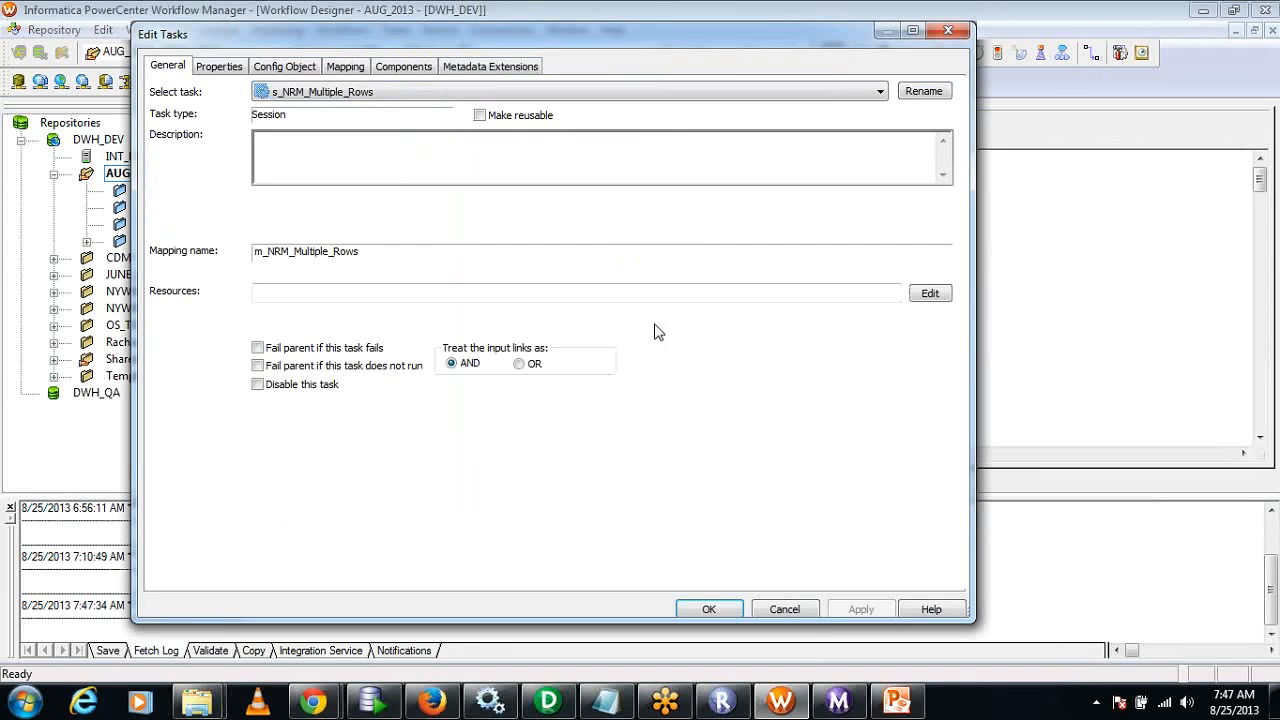
click(257, 347)
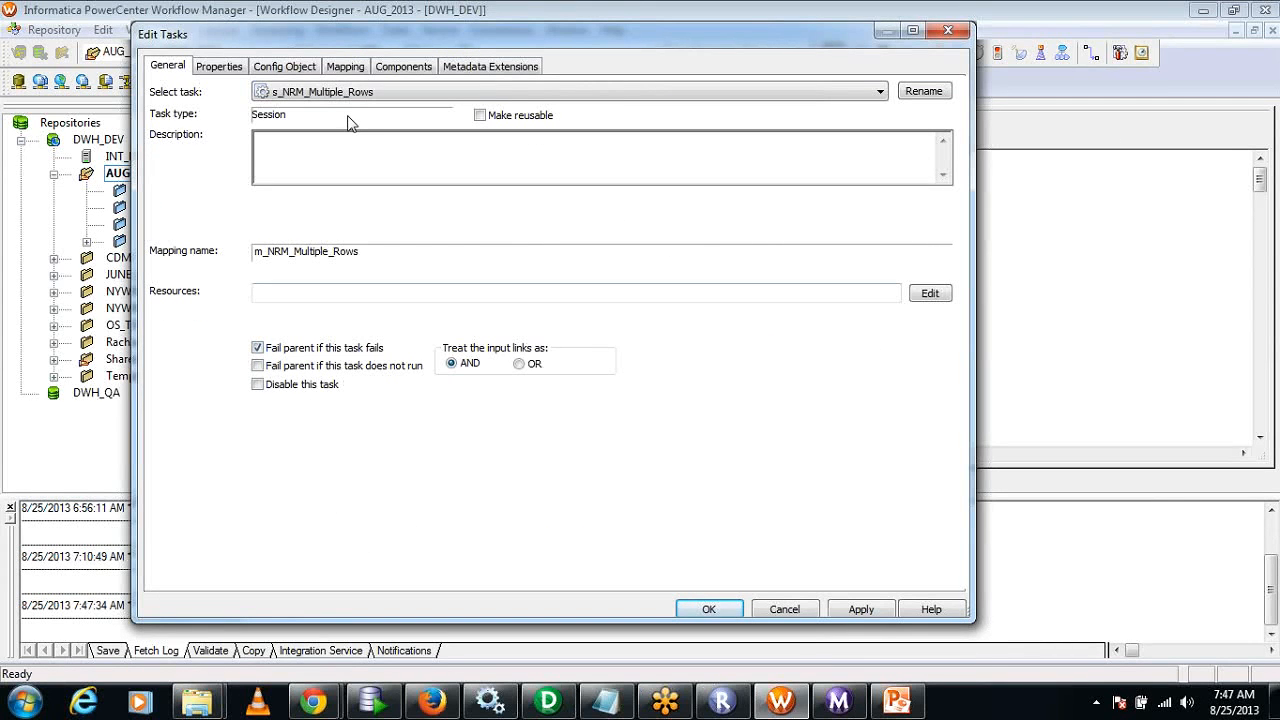
click(345, 66)
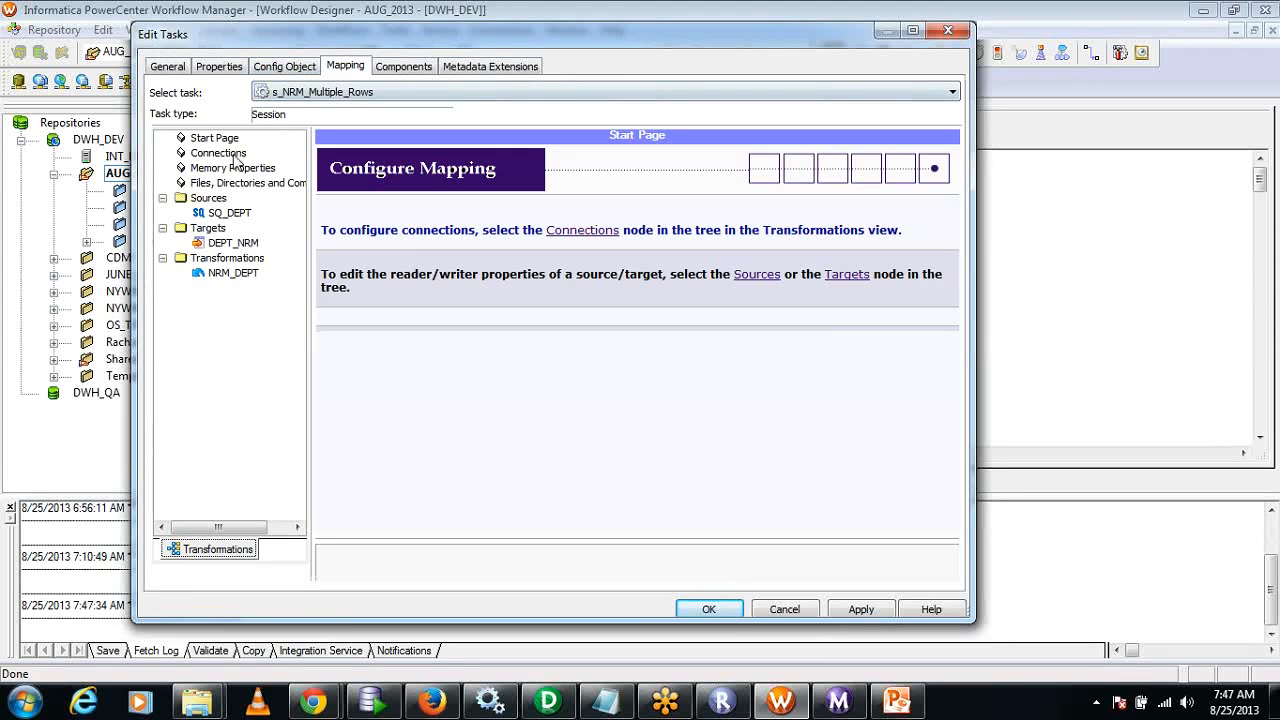
click(235, 156)
click(379, 192)
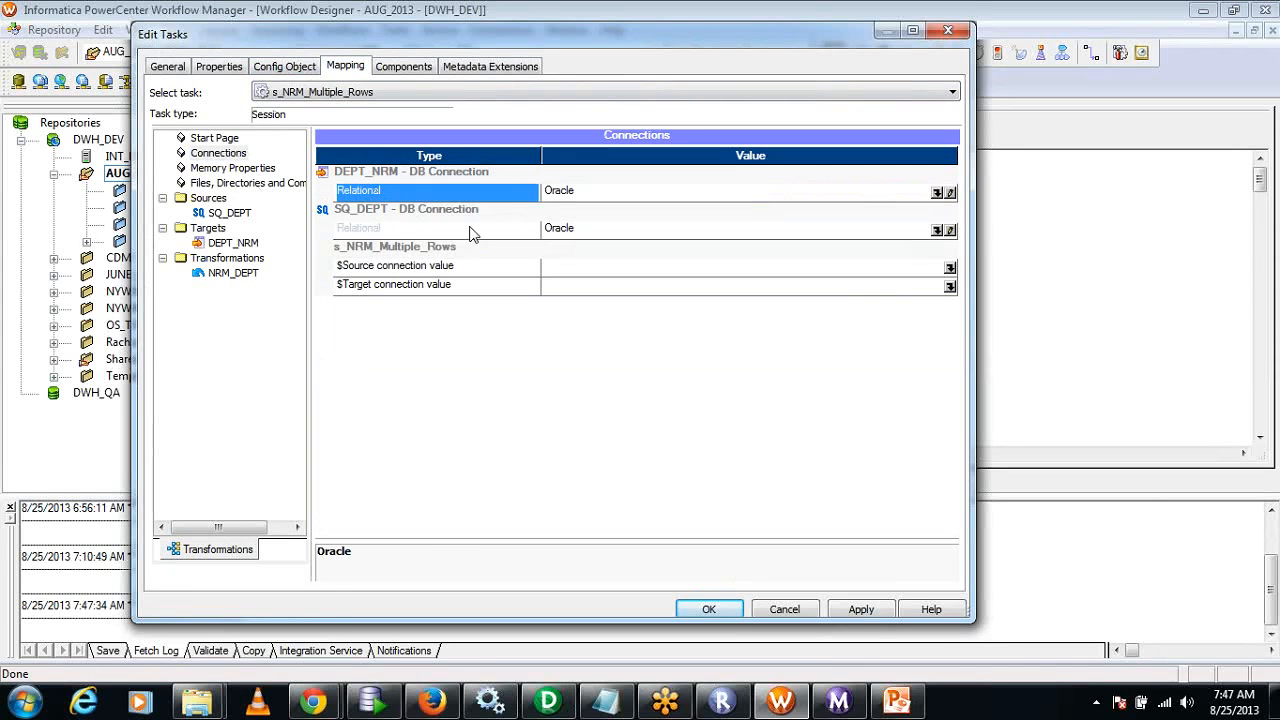
click(392, 230)
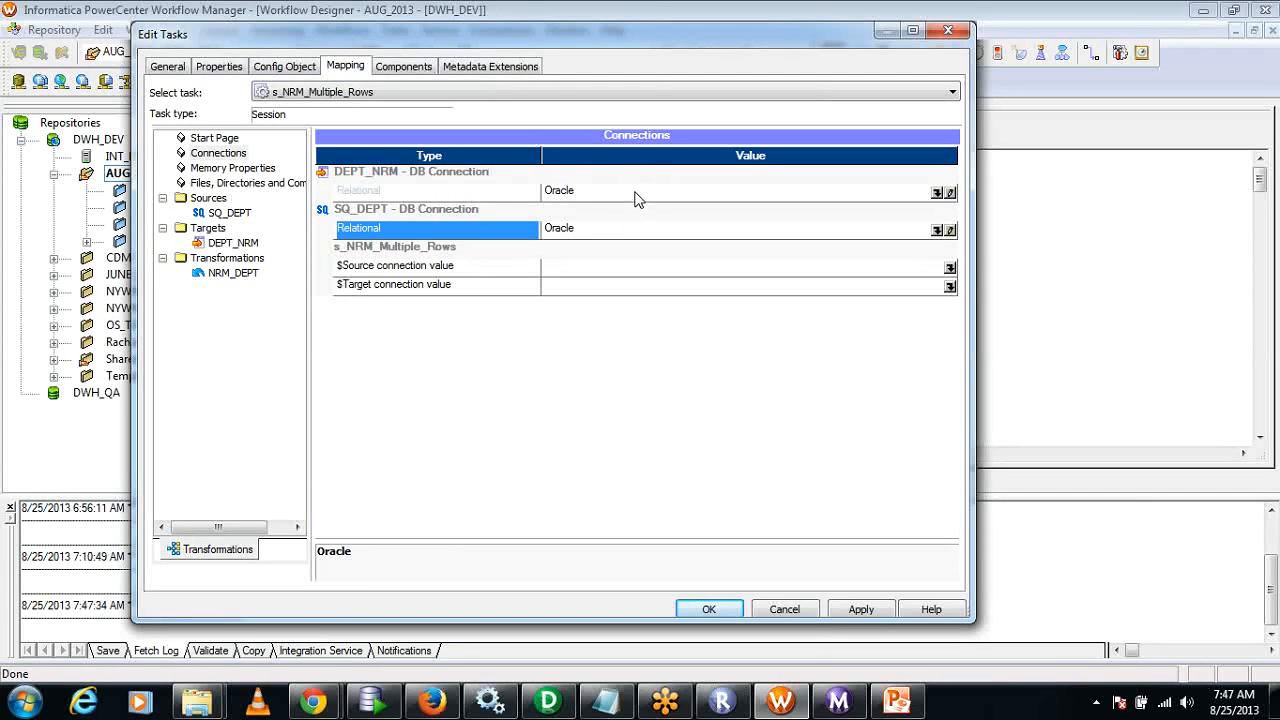
click(857, 609)
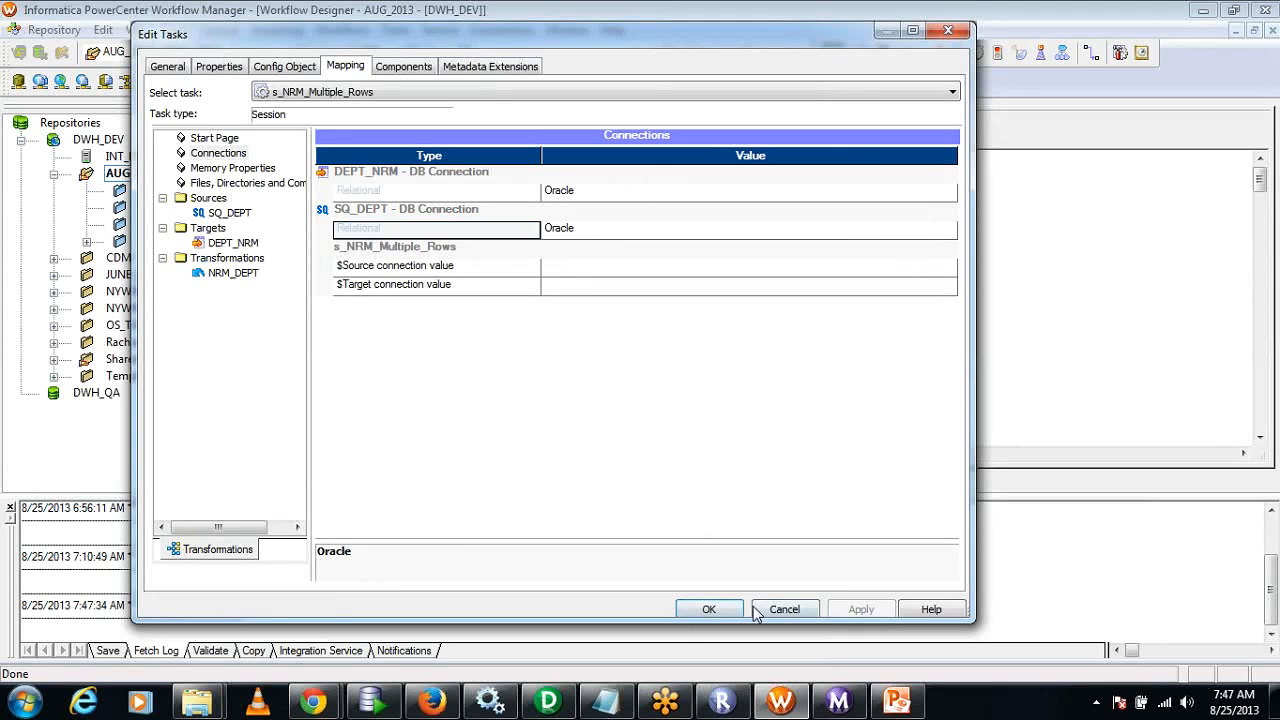
click(735, 609)
Save and start wkf_NRM_Multiple_Rows, and check its run status in PowerCenter Workflow Monitor.
click(56, 30)
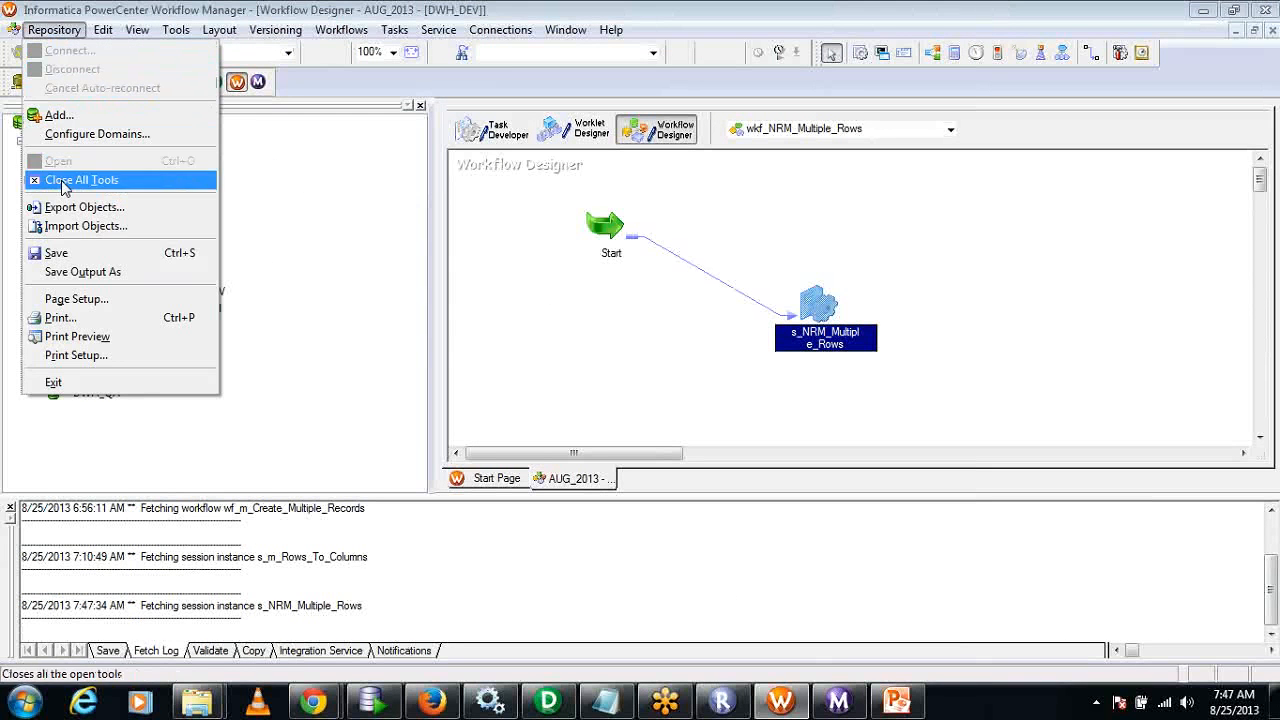
click(58, 253)
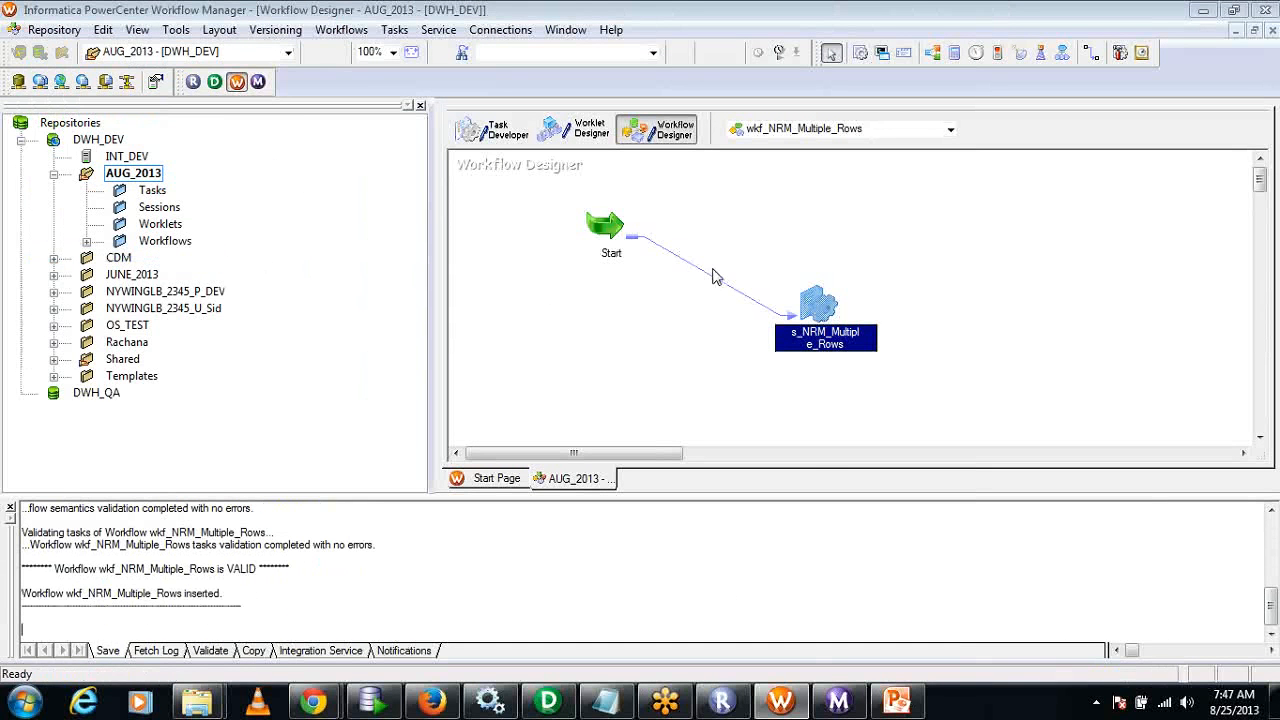
right_click(804, 208)
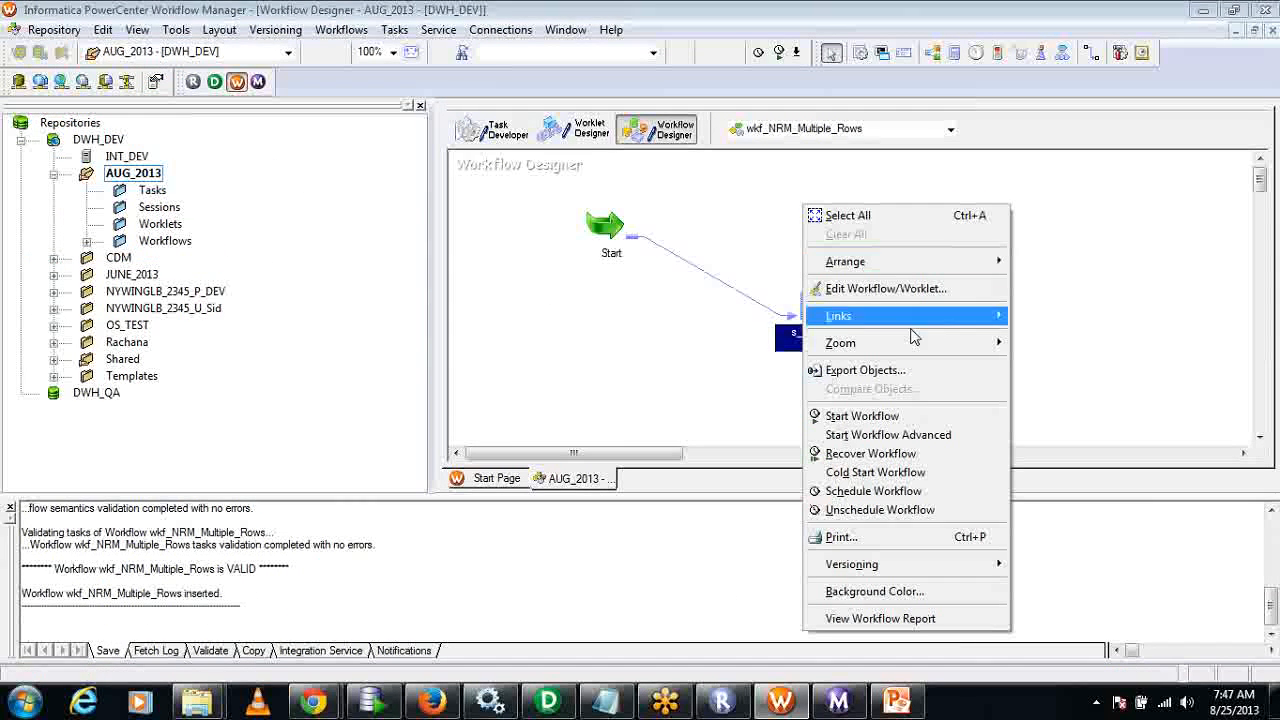
click(913, 418)
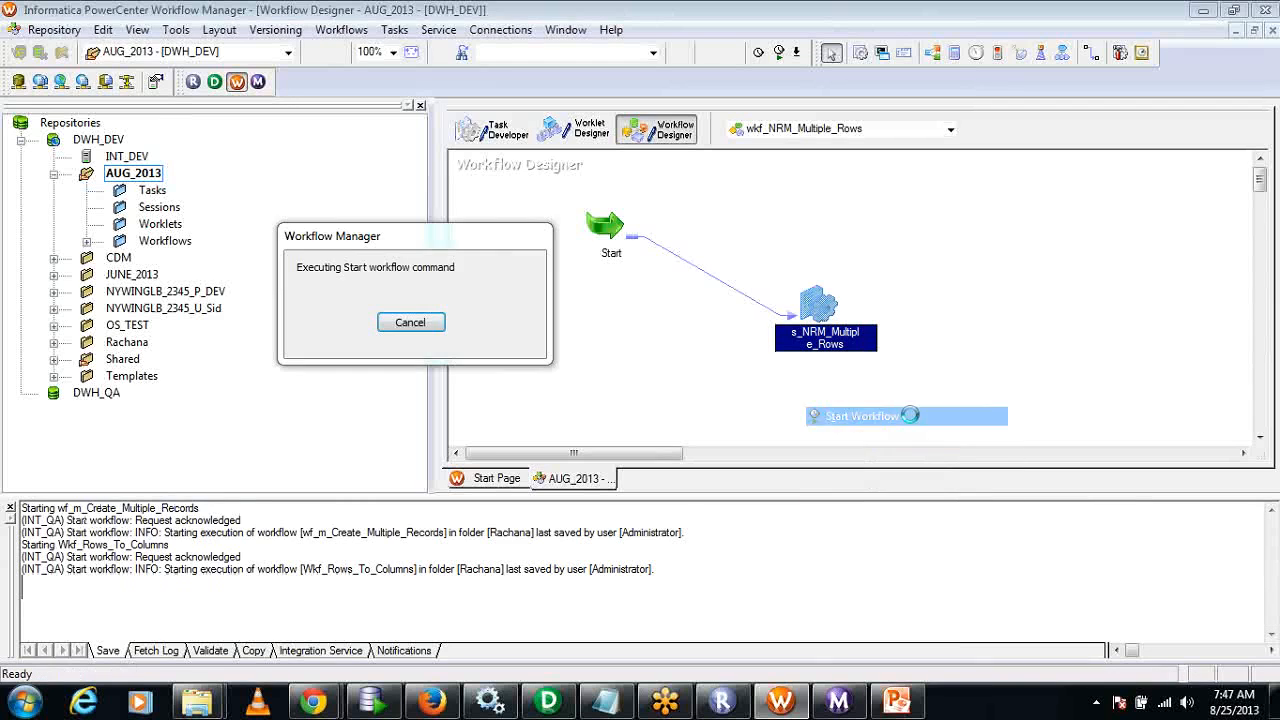
click(838, 703)
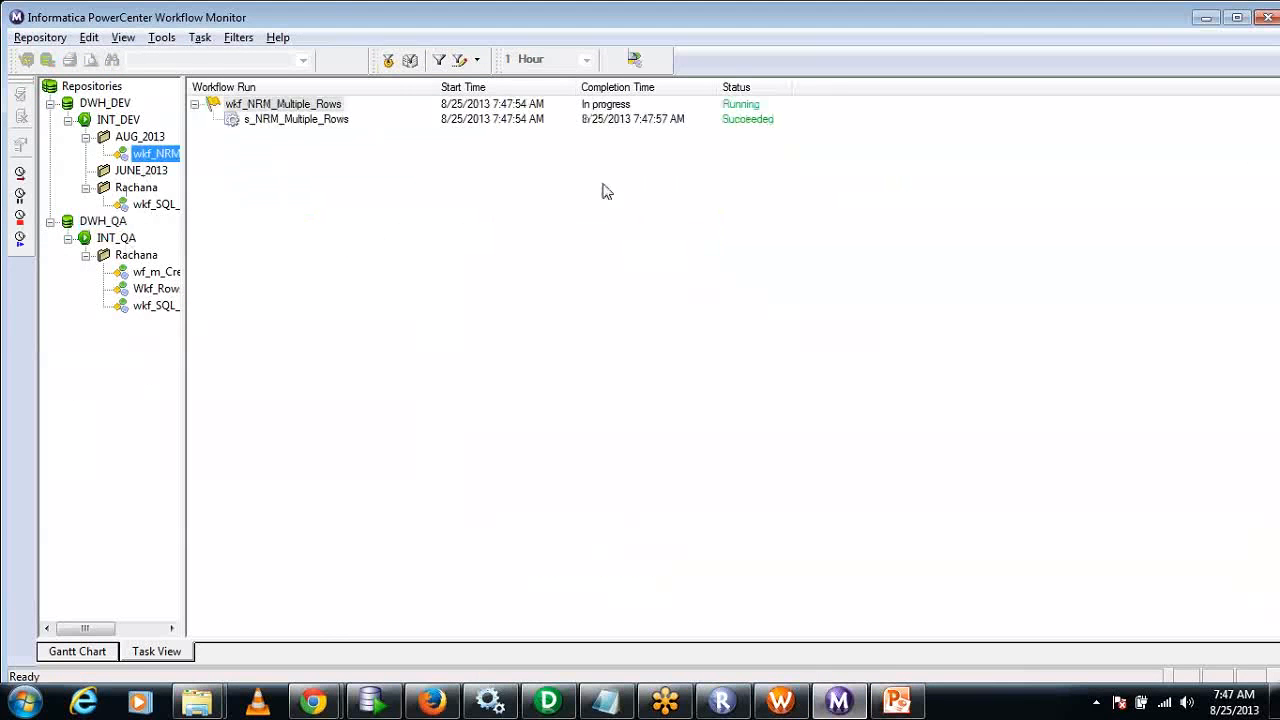
Switch to Oracle SQL Developer and add the query select * from DEPT_NRM below the truncate statement in the scott worksheet.
click(372, 703)
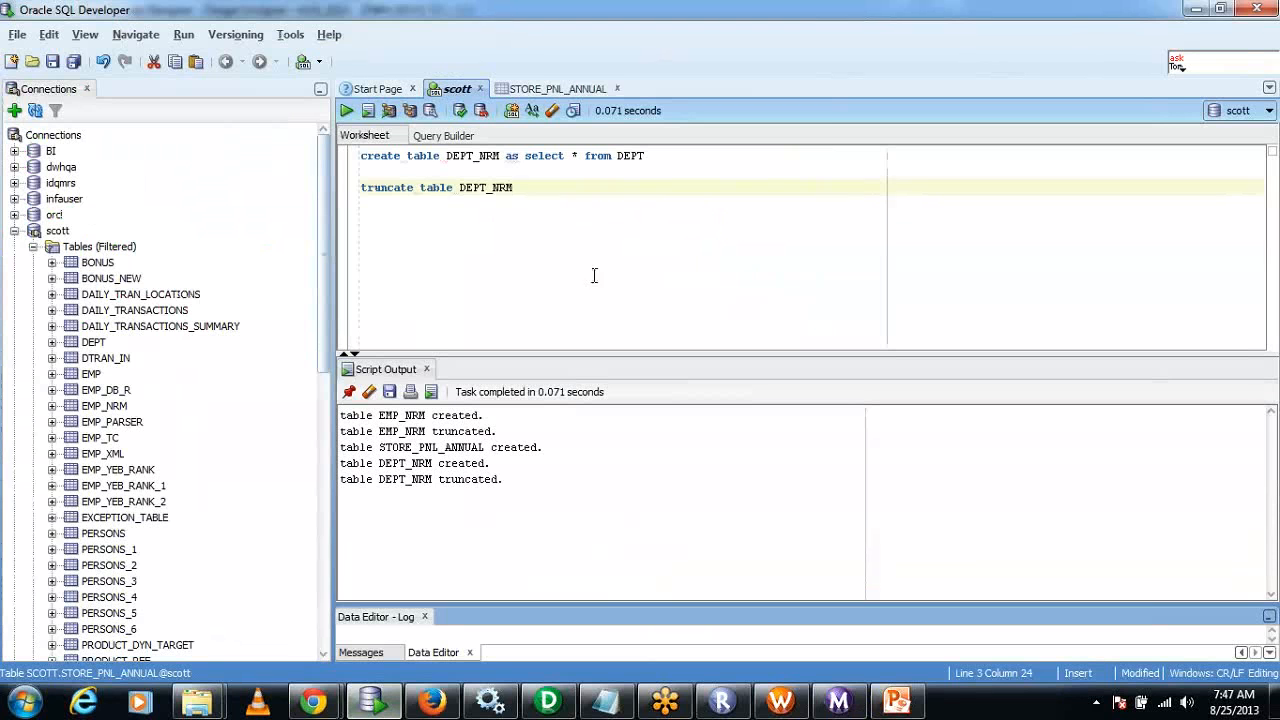
key(Return)
key(Return)
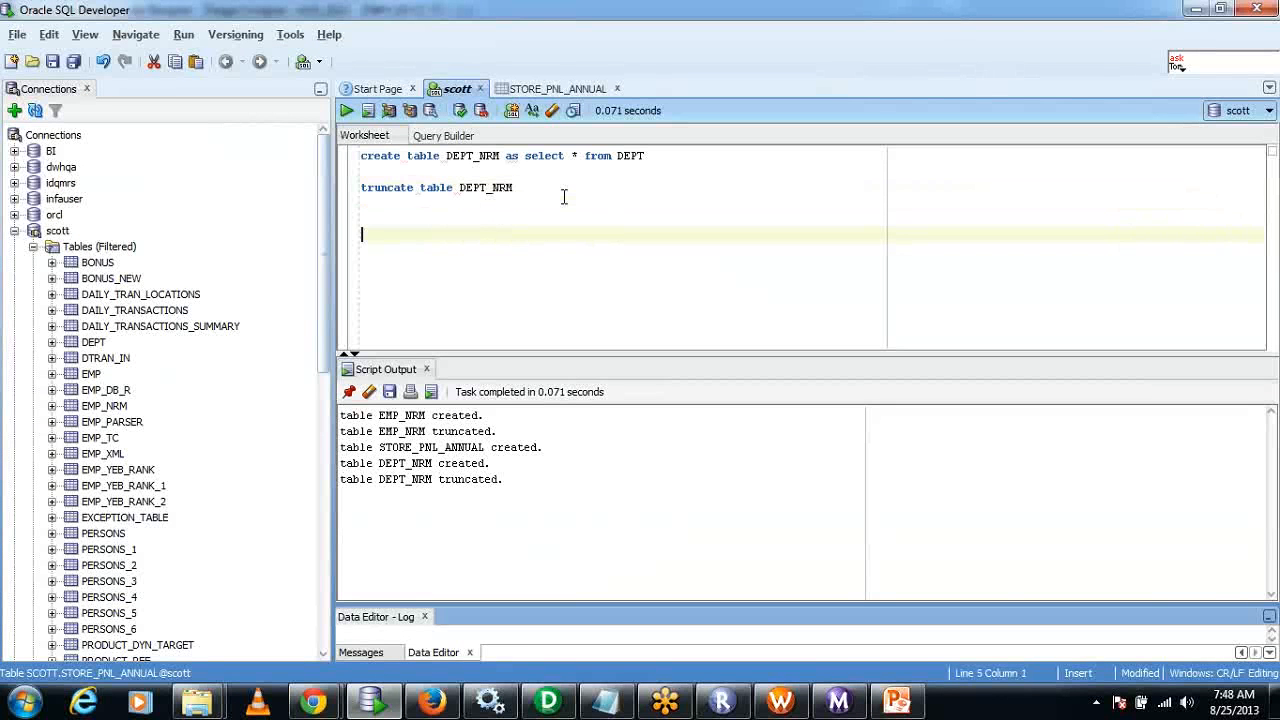
text(select* rom)
key(BackSpace)
key(BackSpace)
key(BackSpace)
key(BackSpace)
key(BackSpace)
key(BackSpace)
text(*)
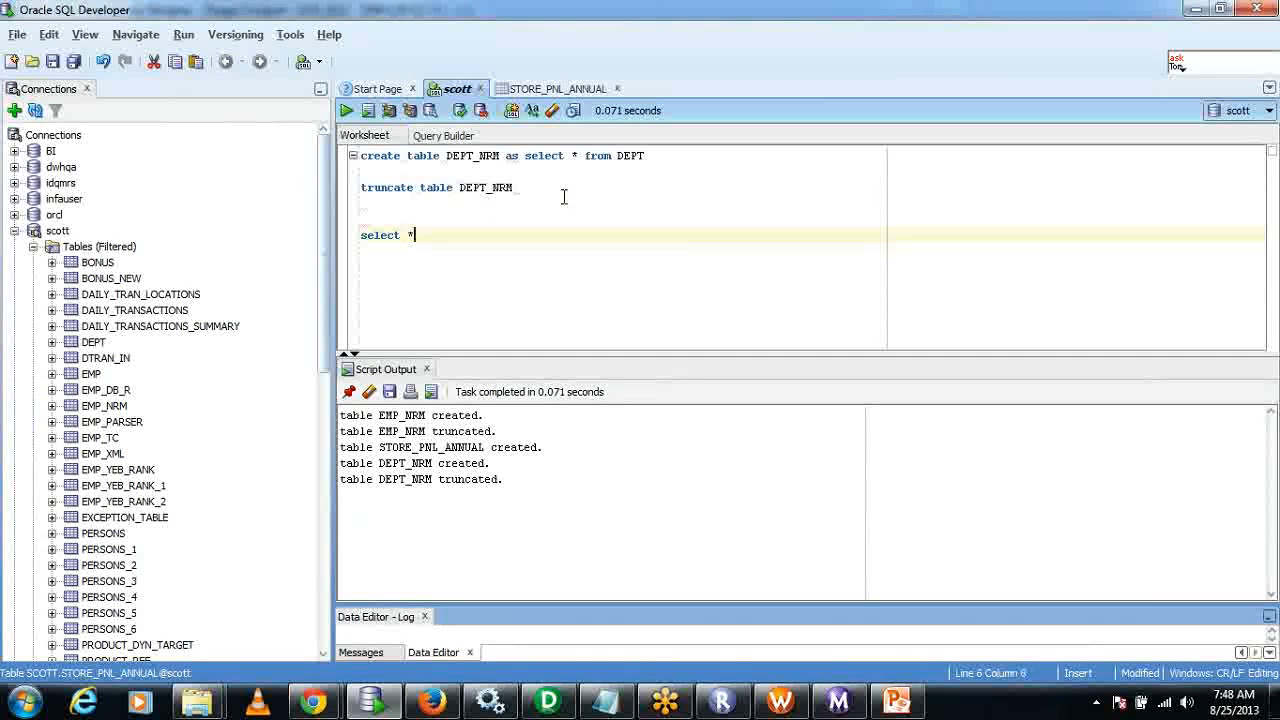
text( from )
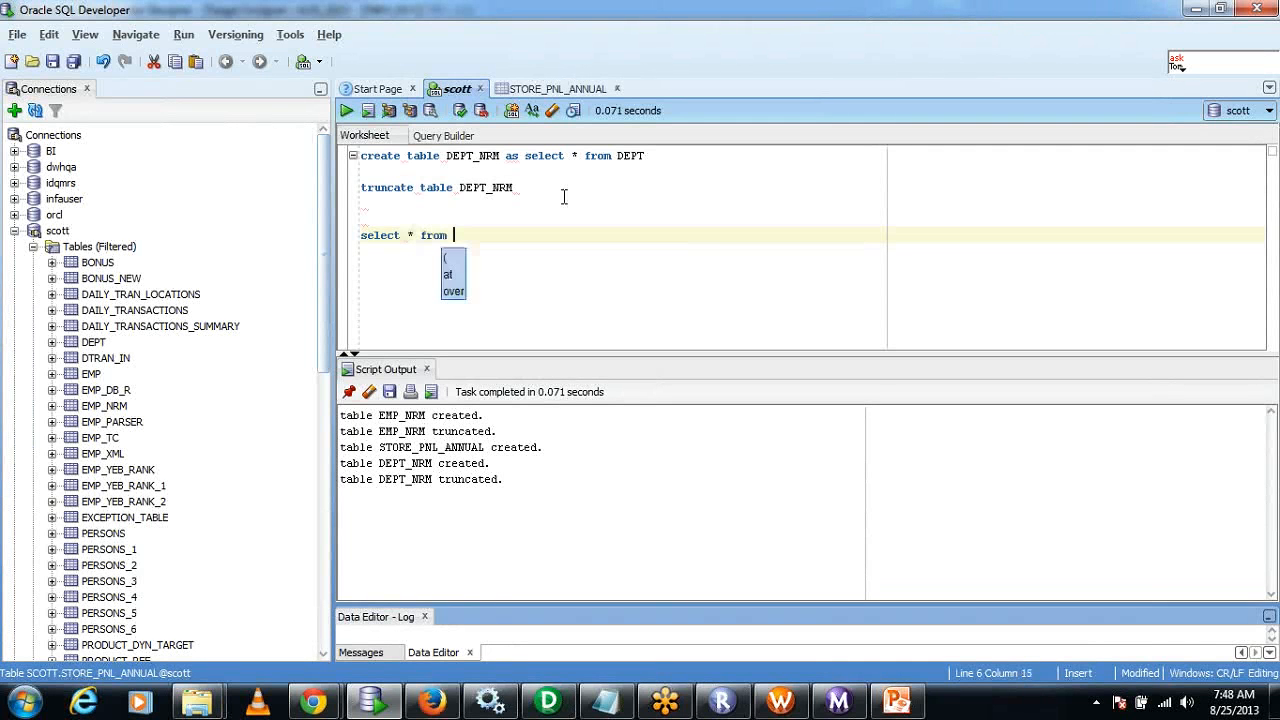
text(DEPT_NR)
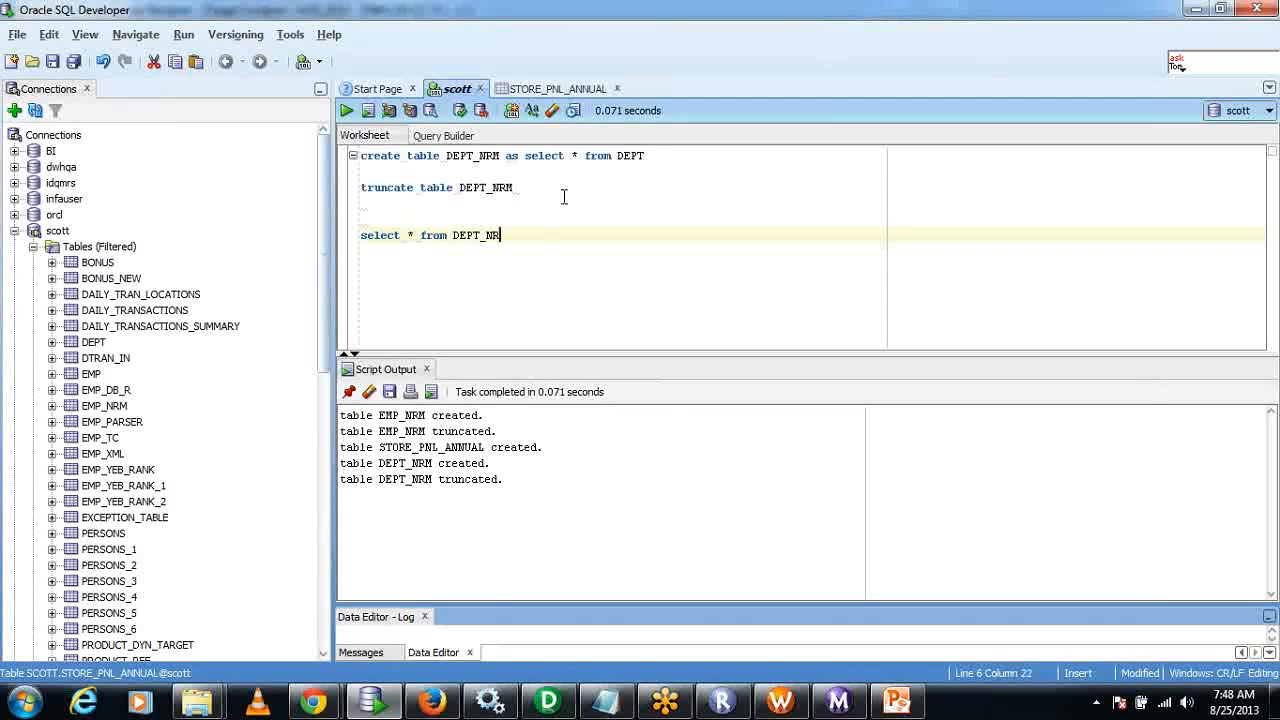
text(M)
Run only the DEPT_NRM select statement and enlarge the query results area.
key(F5)
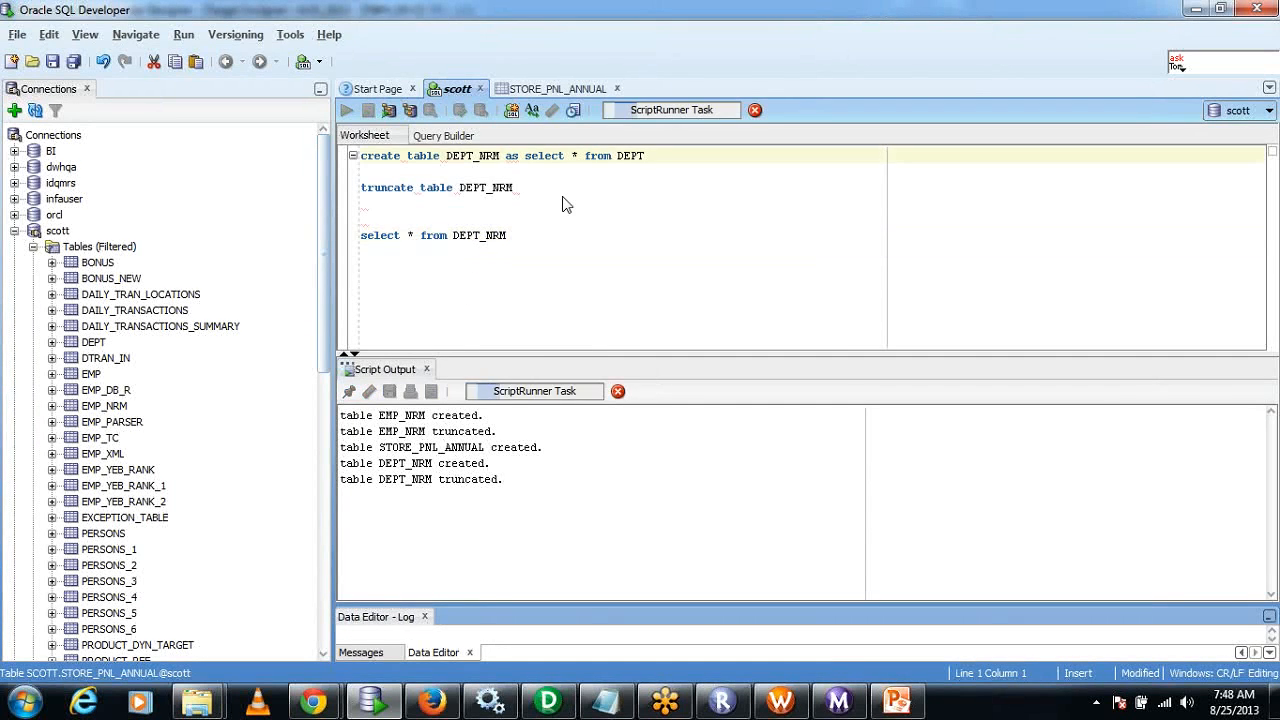
drag(507, 235, 343, 234)
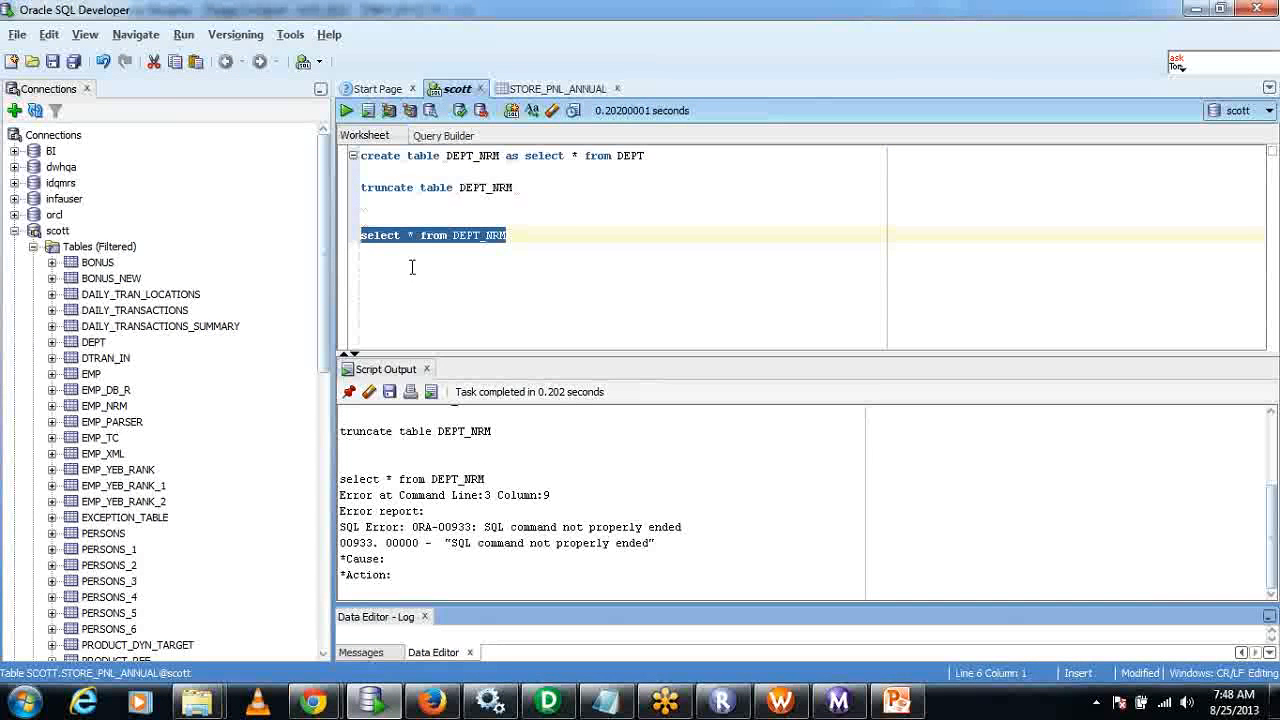
click(347, 111)
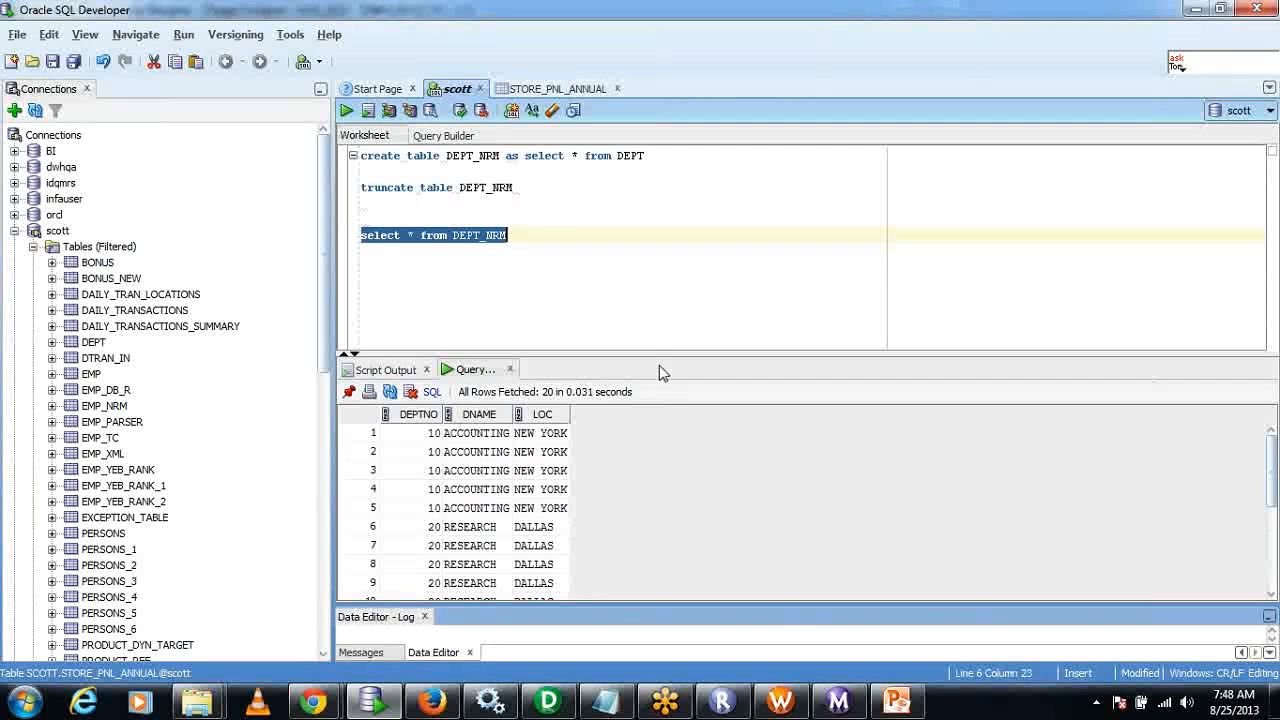
drag(660, 355, 660, 232)
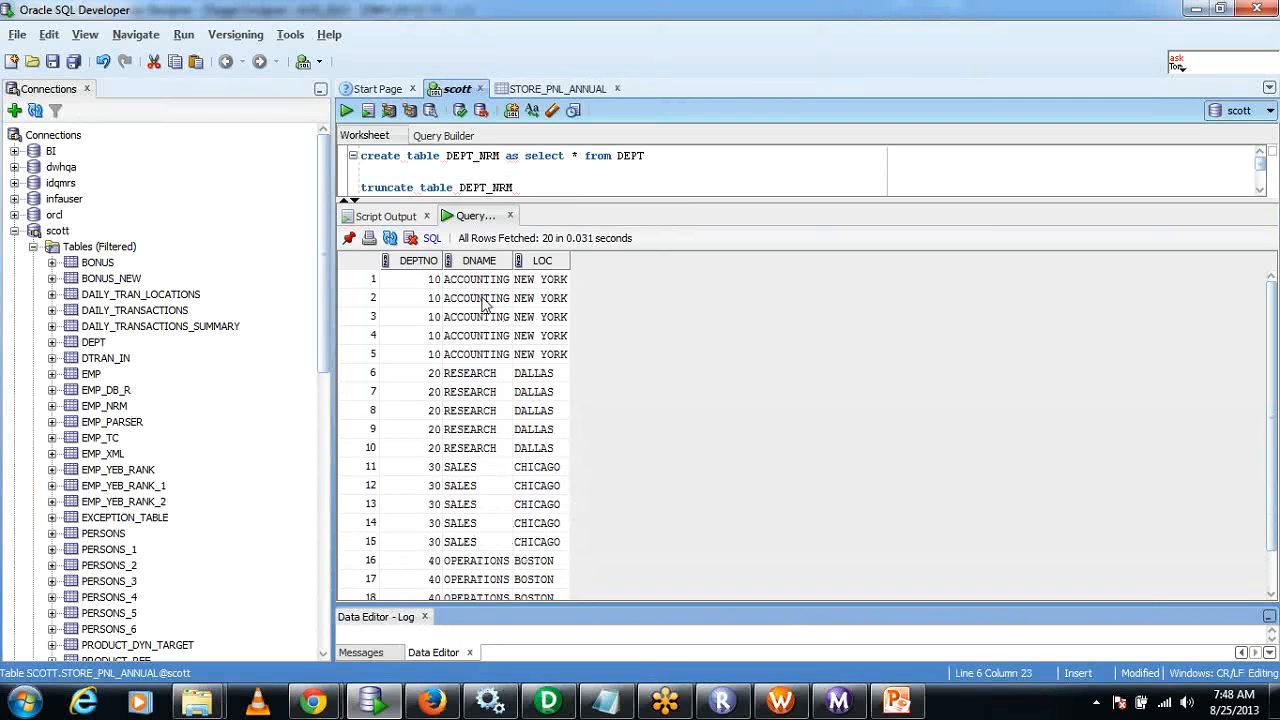
Examine how many times each department's row (10, 20, 30 and 40) is repeated in the DEPT_NRM query results.
drag(436, 281, 546, 360)
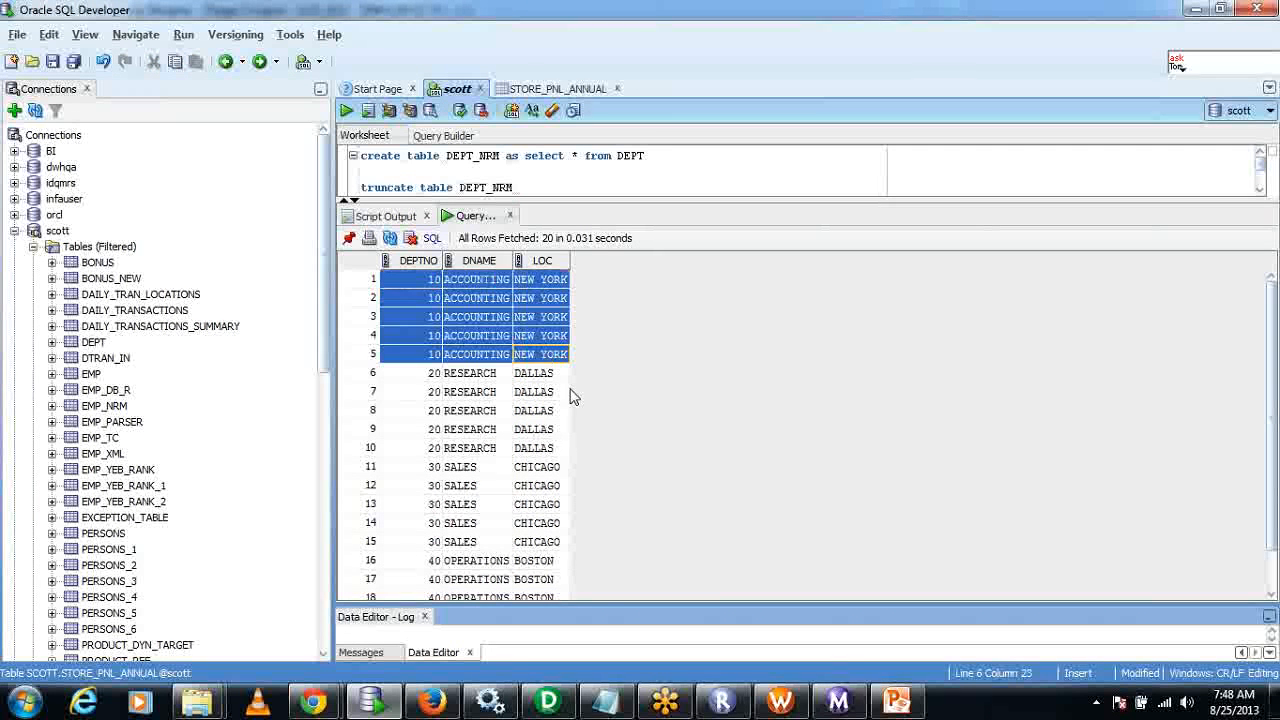
click(430, 375)
shift+click(533, 444)
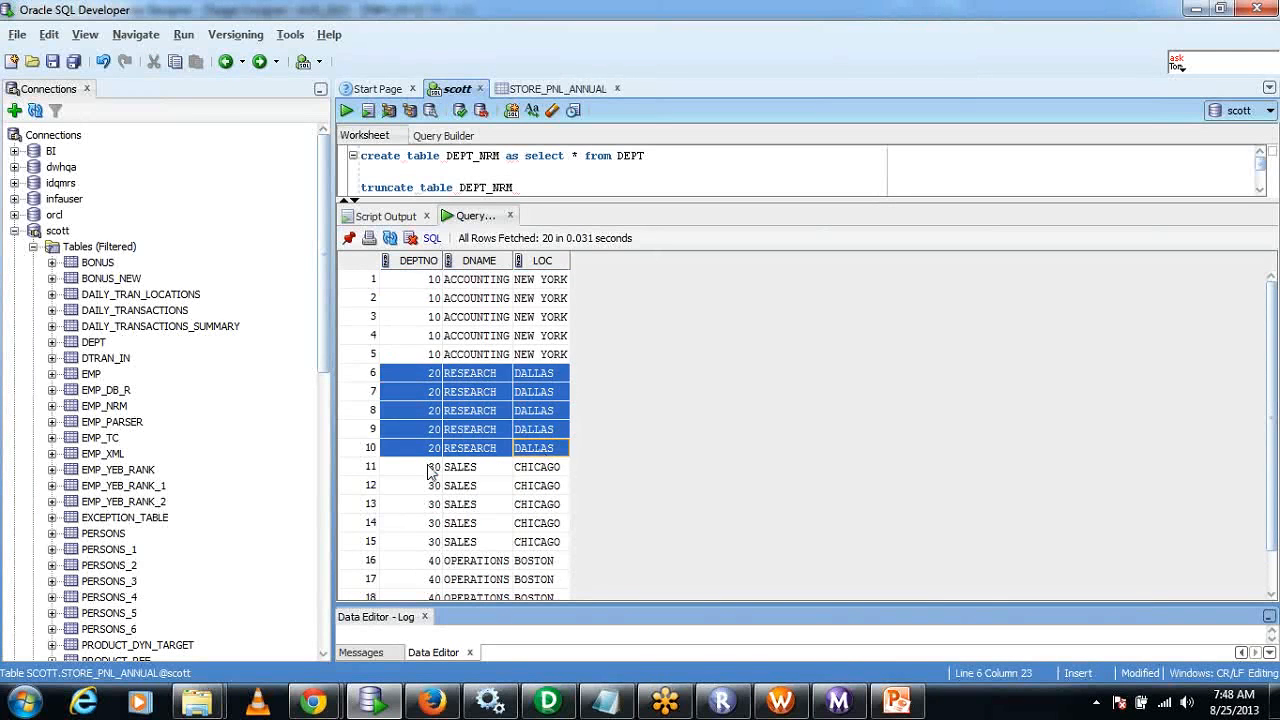
click(430, 468)
shift+click(551, 540)
scroll(561, 403, down, 1)
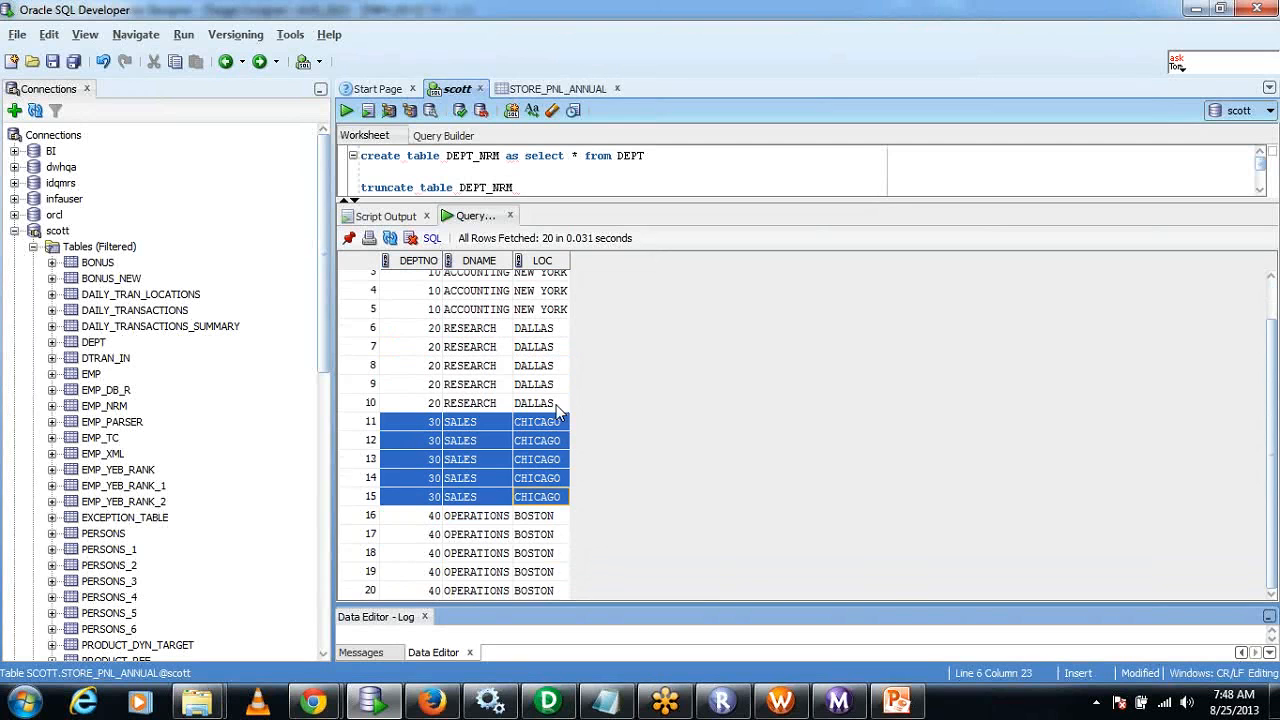
click(420, 516)
shift+click(543, 592)
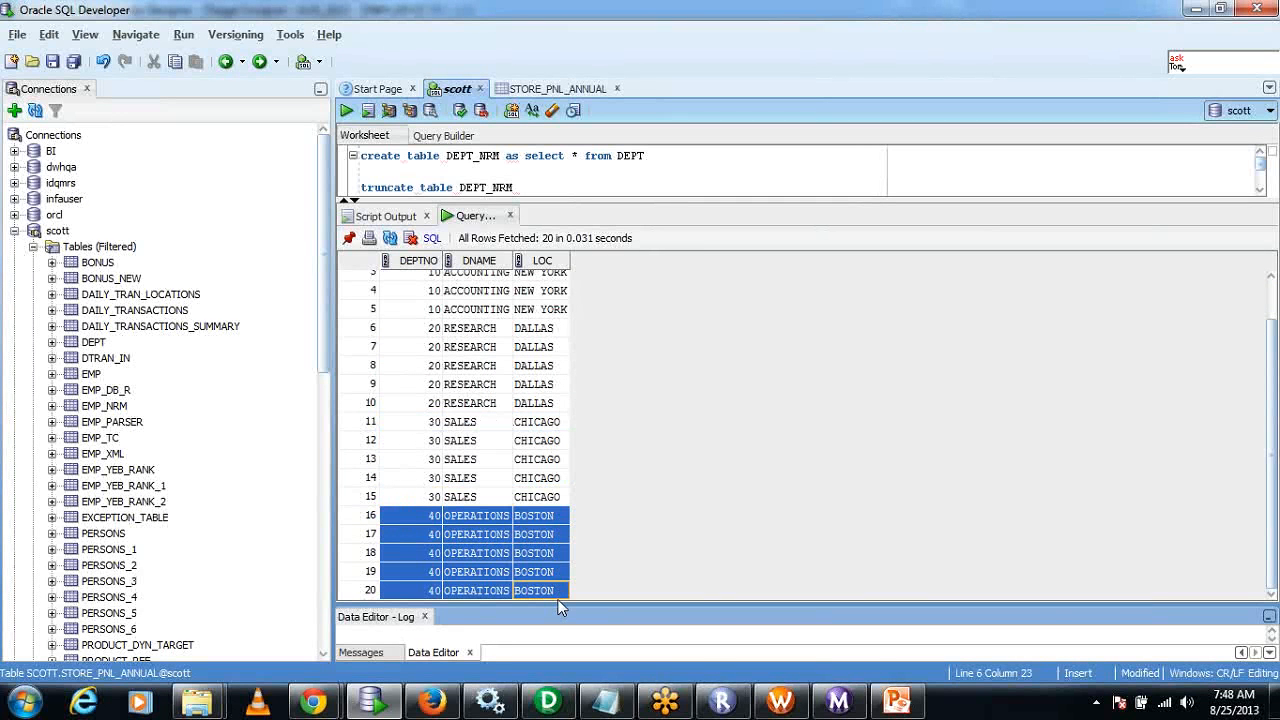
click(537, 558)
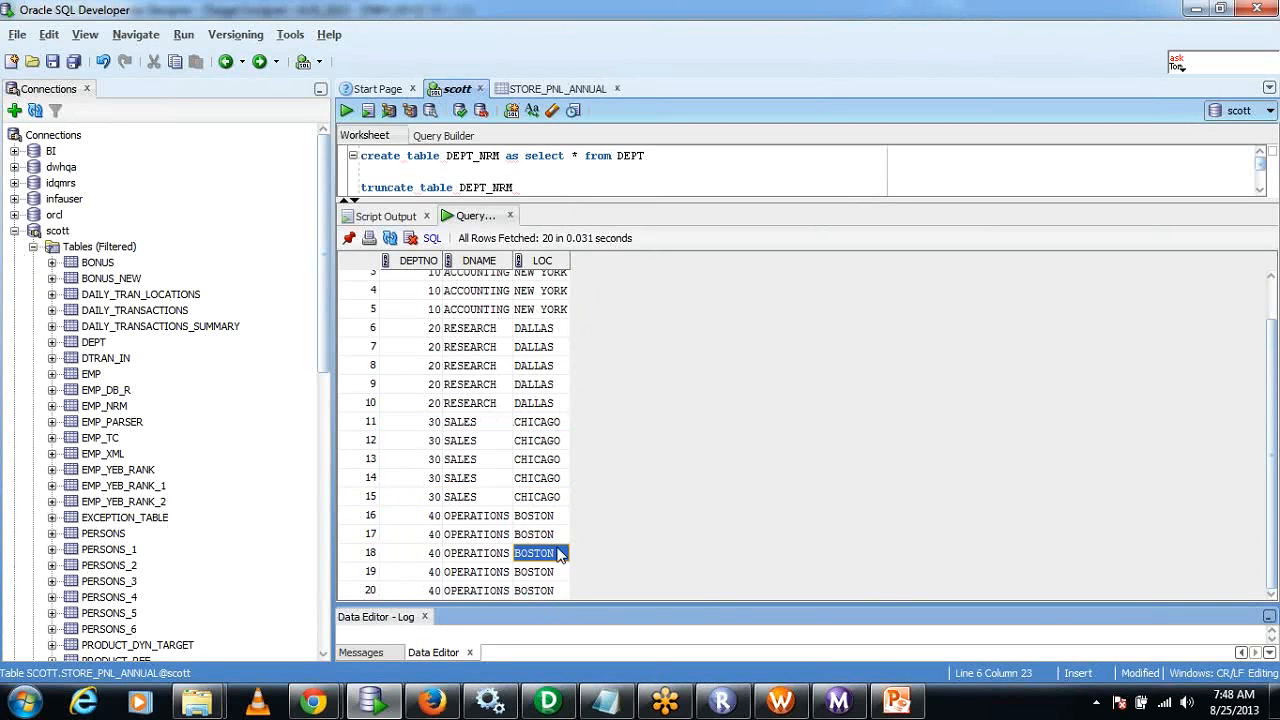
scroll(557, 550, up, 1)
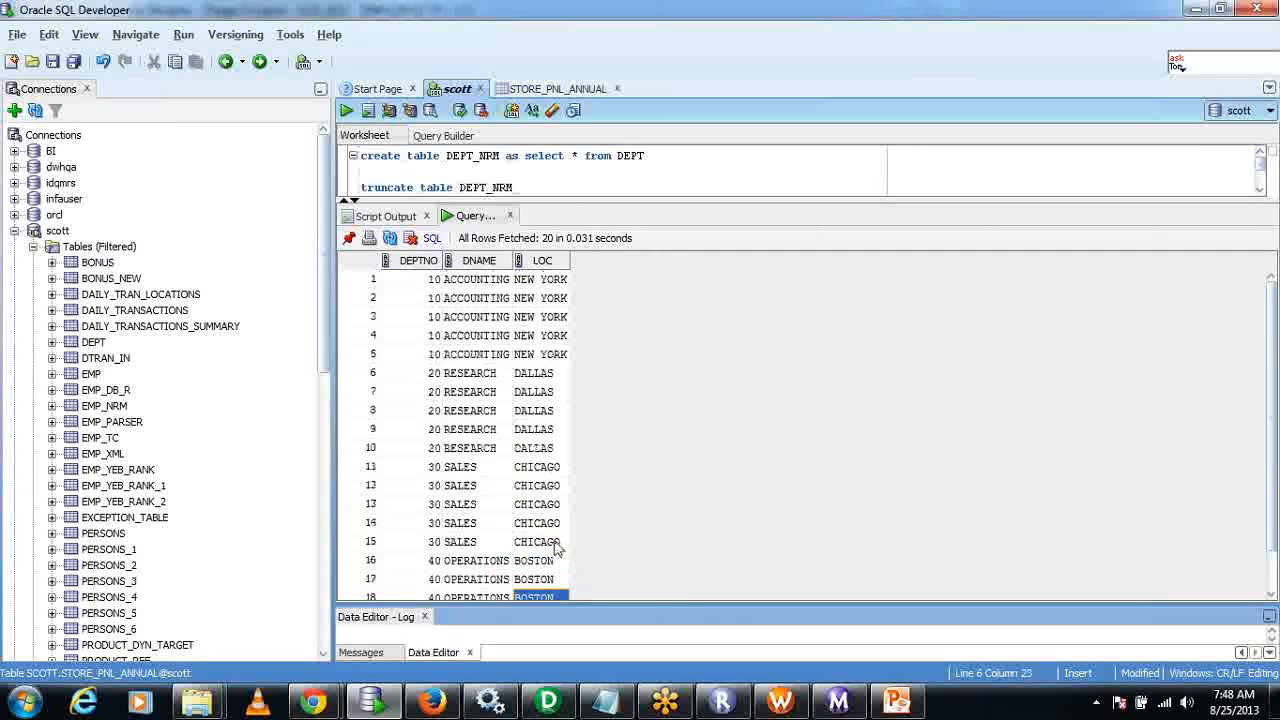
Add the query select * from DEPT above the DEPT_NRM select statement in the scott worksheet.
click(545, 172)
scroll(574, 186, down, 1)
click(562, 186)
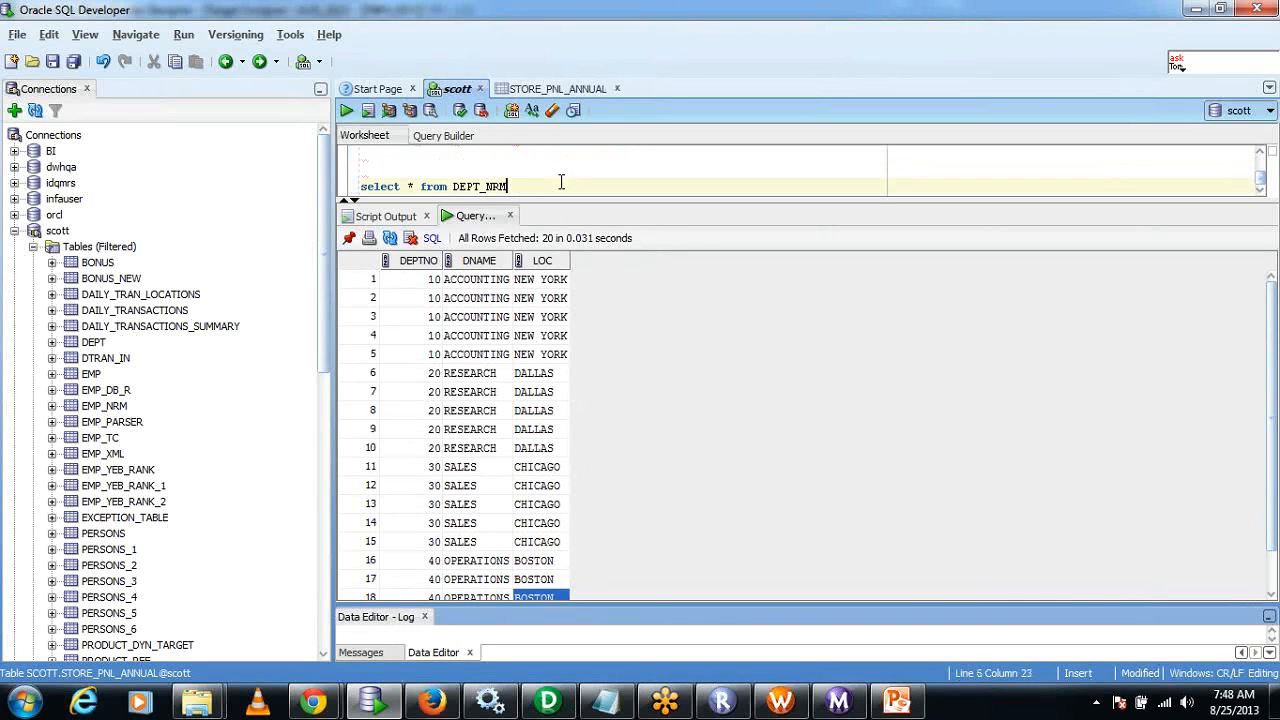
click(545, 170)
text(select * from )
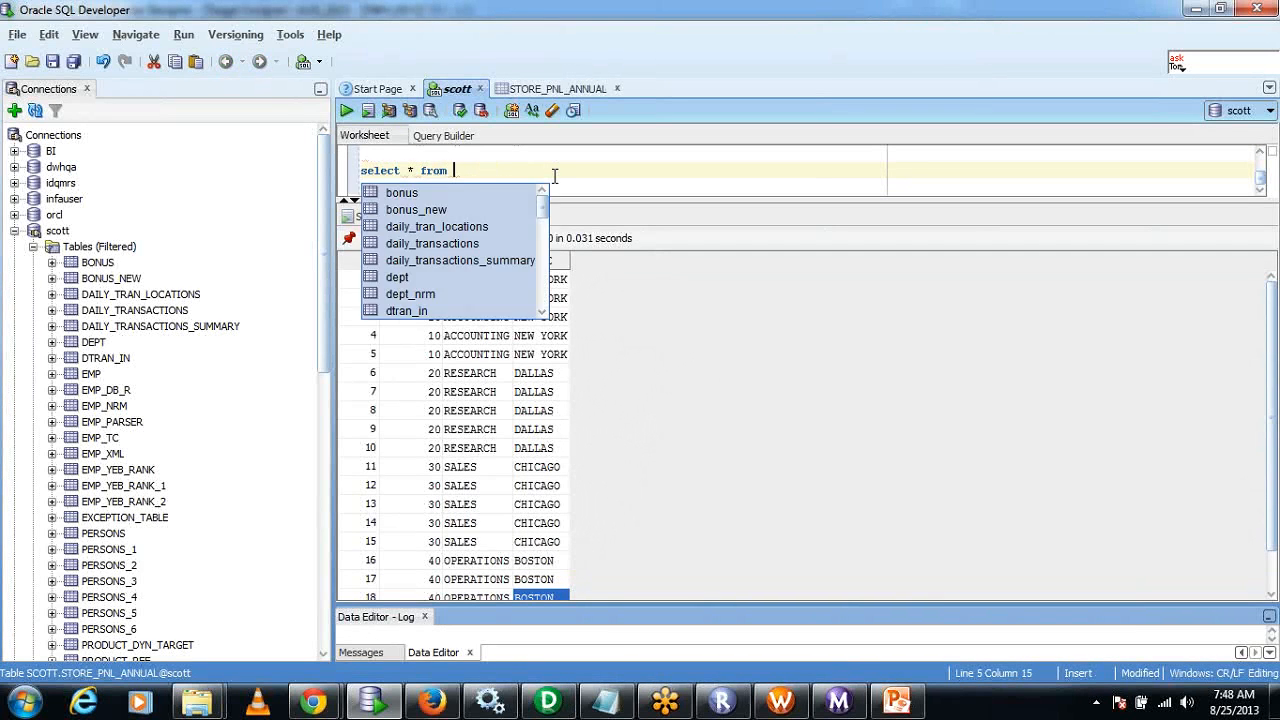
text(DEPT)
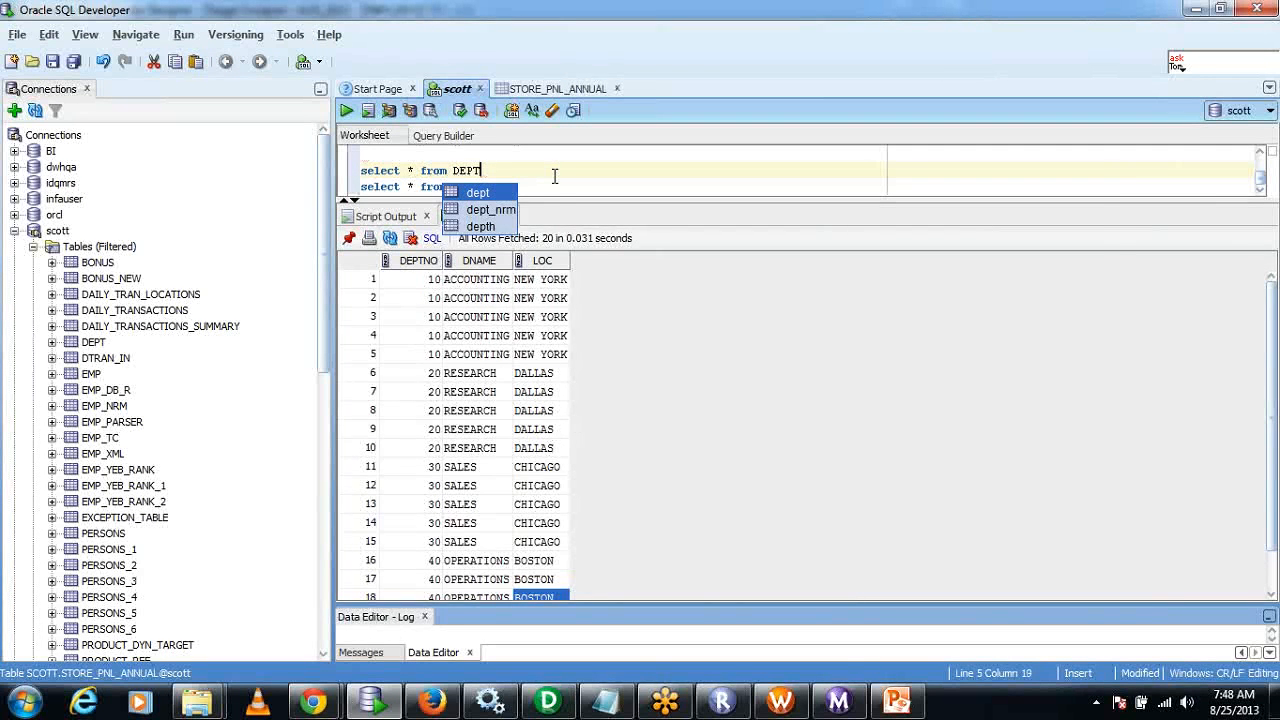
Run only the select * from DEPT statement to list the source table's rows.
key(F5)
drag(540, 174, 358, 172)
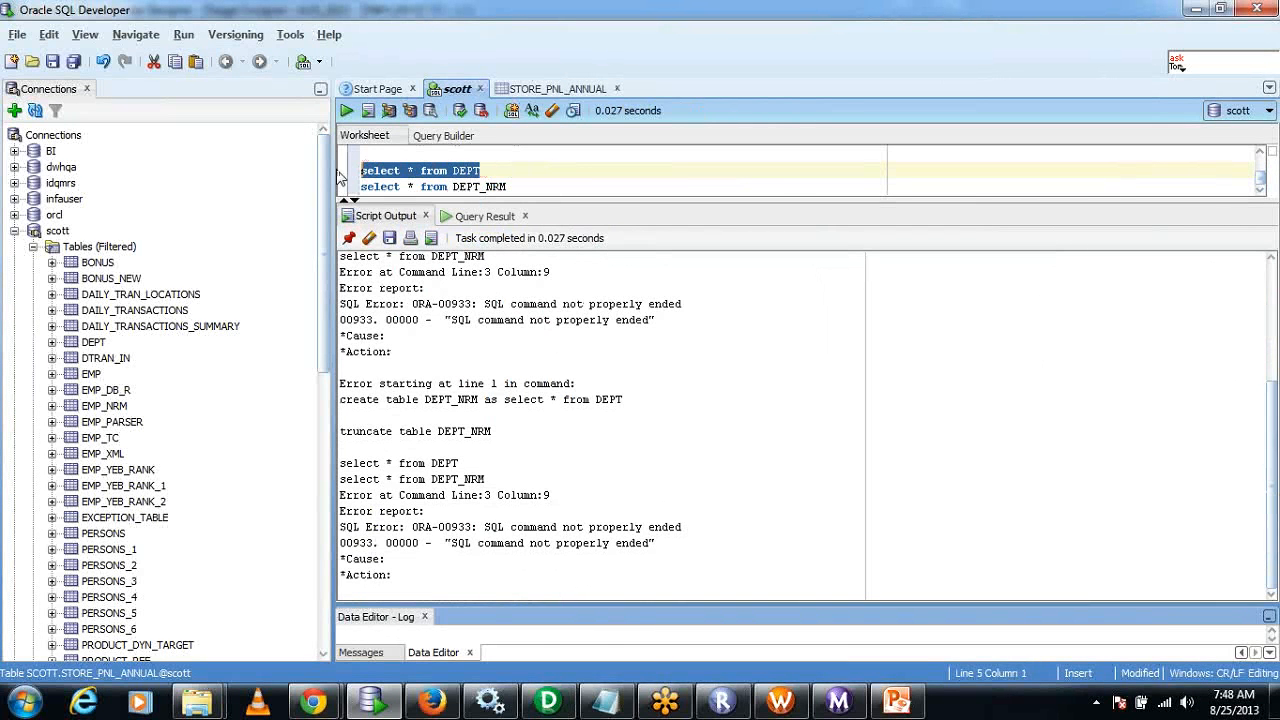
click(346, 110)
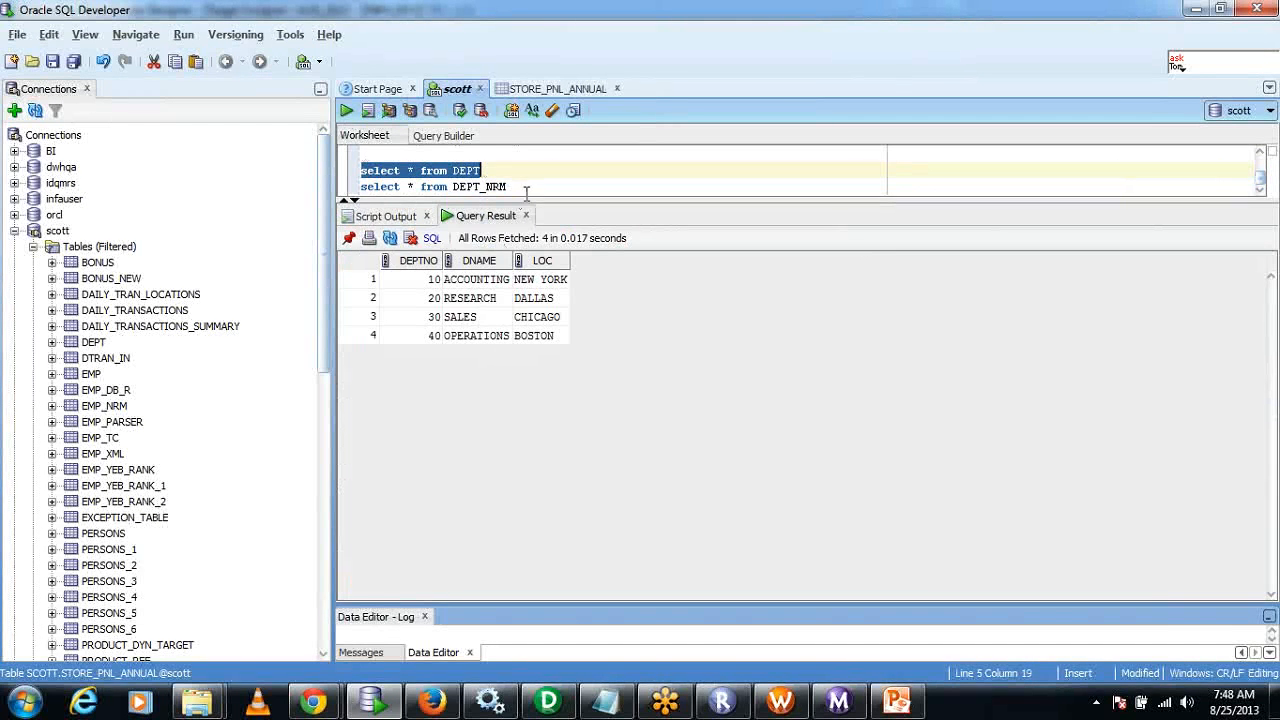
Run only the select * from DEPT_NRM statement and look through its rows for comparison with DEPT.
drag(527, 187, 360, 187)
click(345, 111)
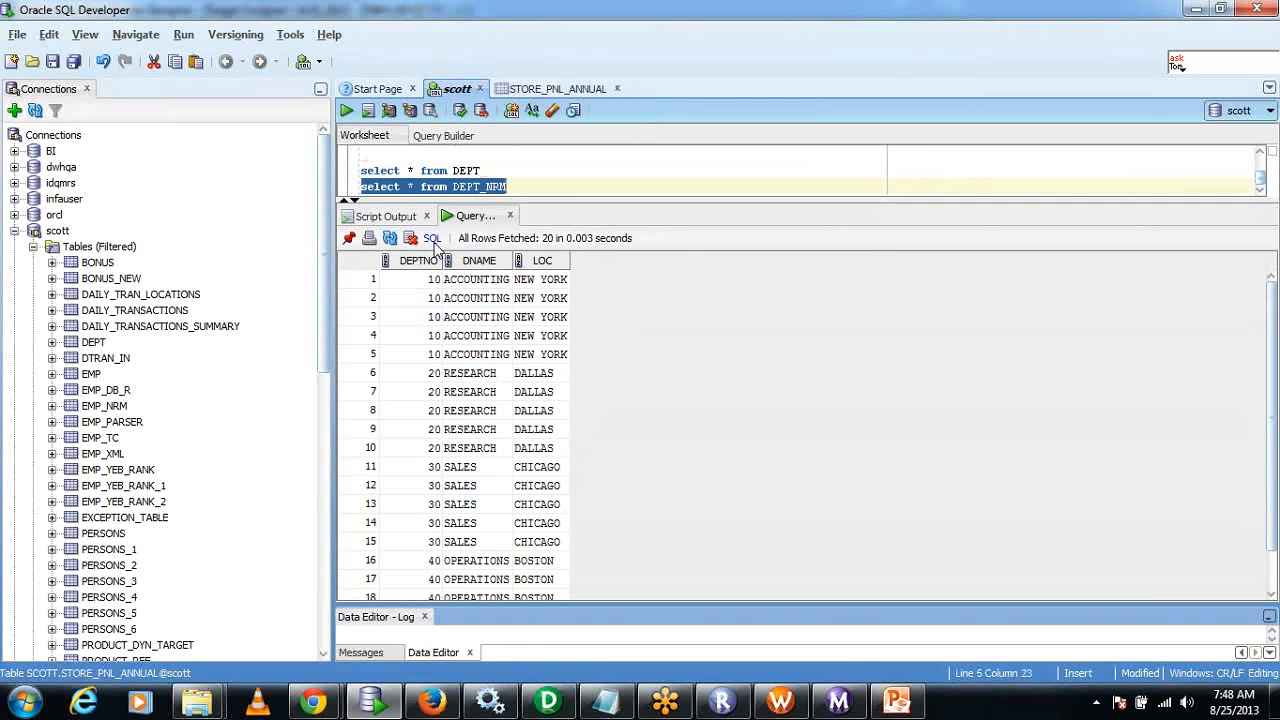
click(485, 392)
scroll(490, 420, down, 1)
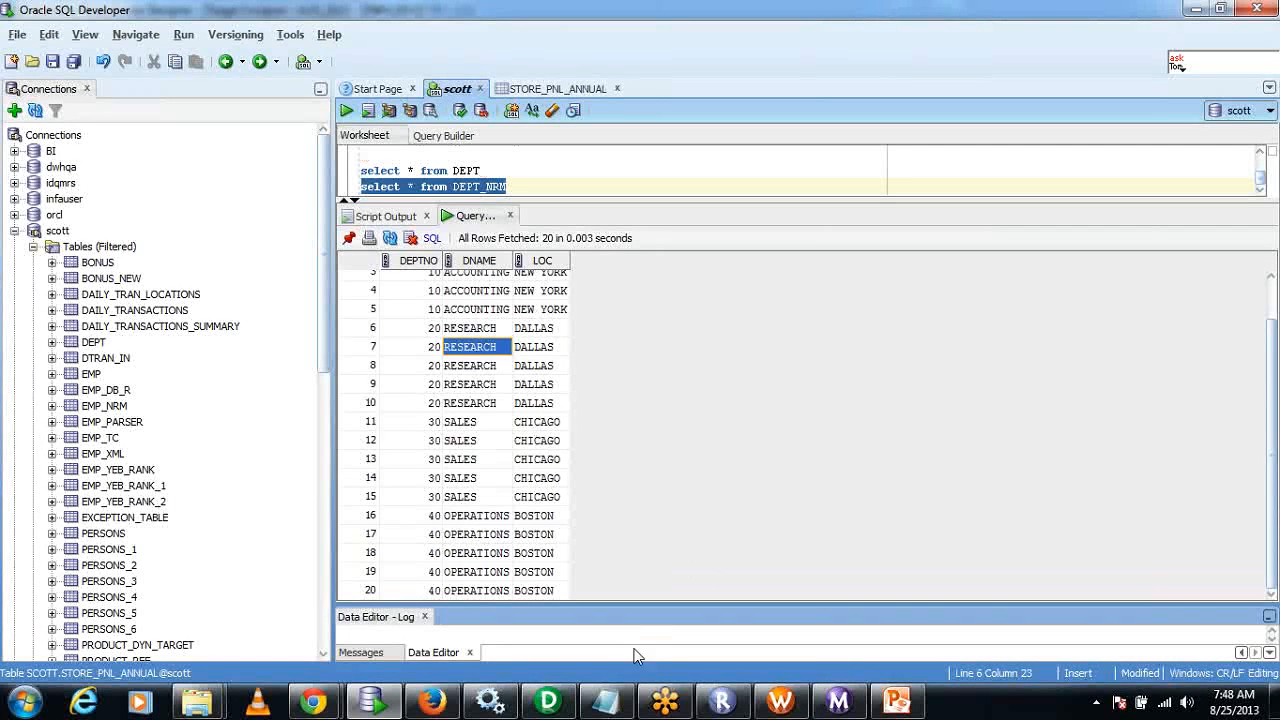
Switch to PowerCenter Designer, dismiss the mapping edit, and arrange all objects of m_NRM_Multiple_Rows as icons.
click(548, 702)
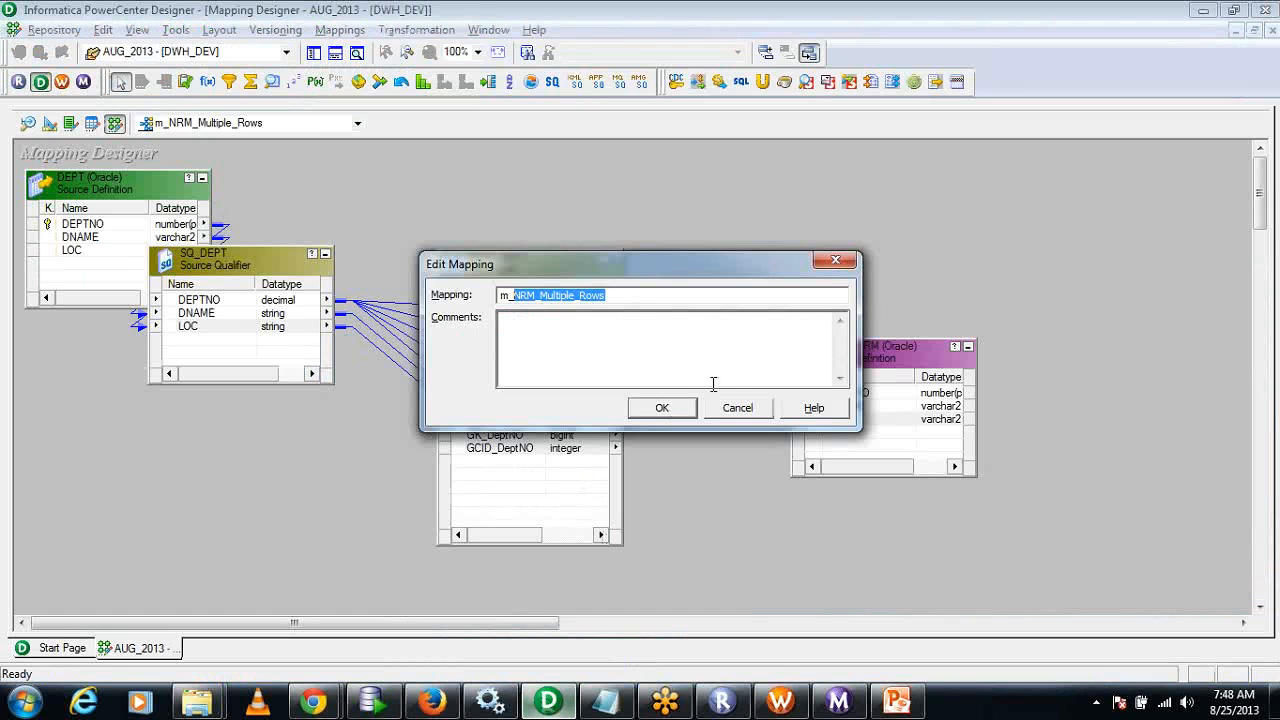
click(737, 408)
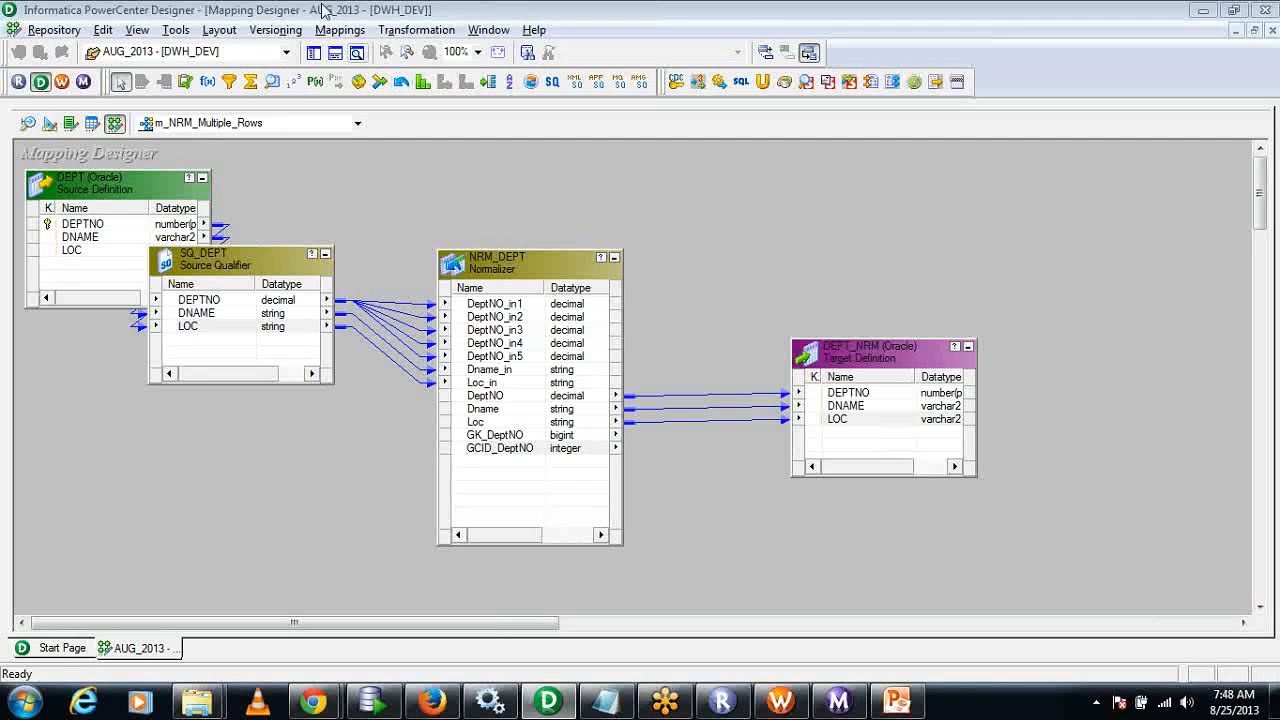
right_click(390, 175)
click(497, 216)
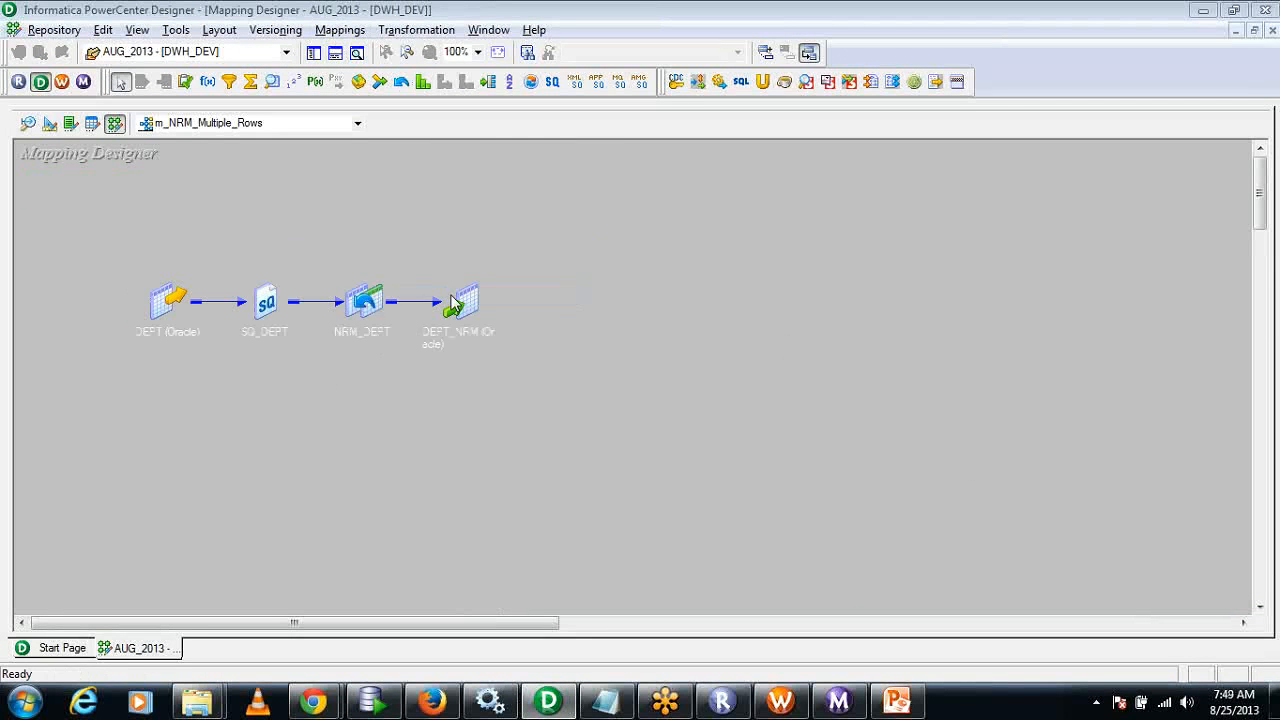
drag(76, 224, 585, 453)
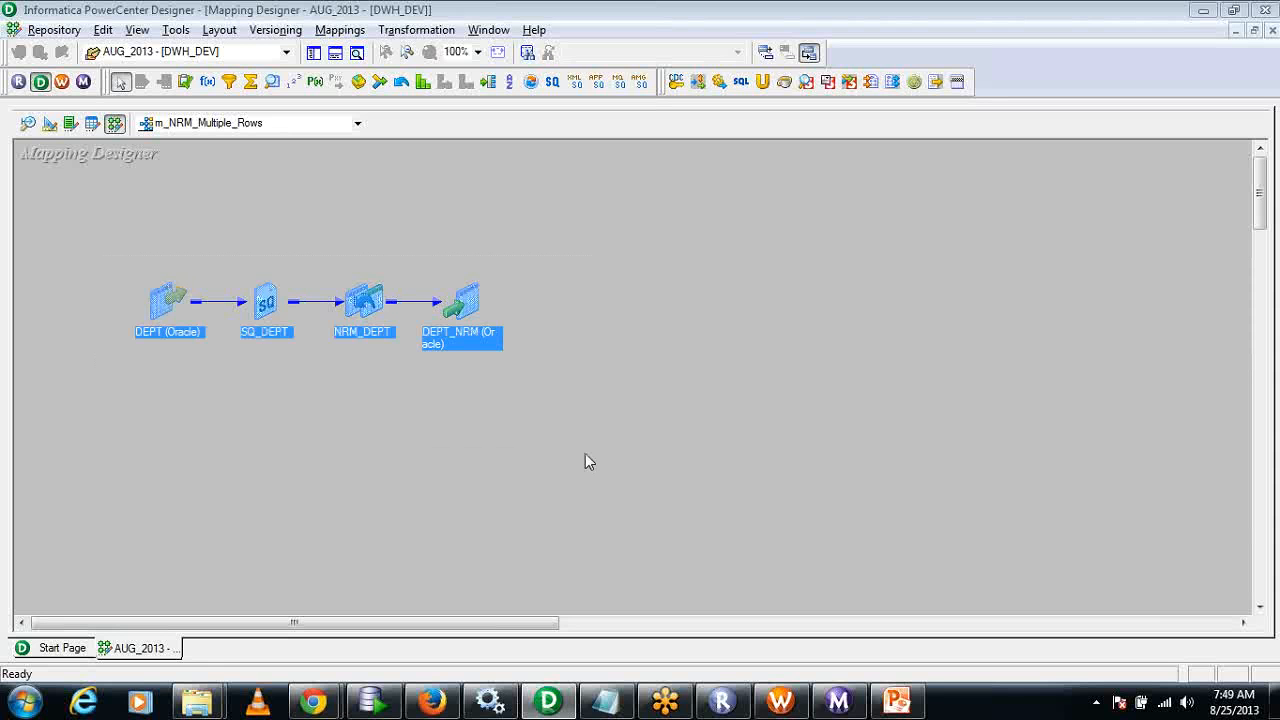
click(428, 418)
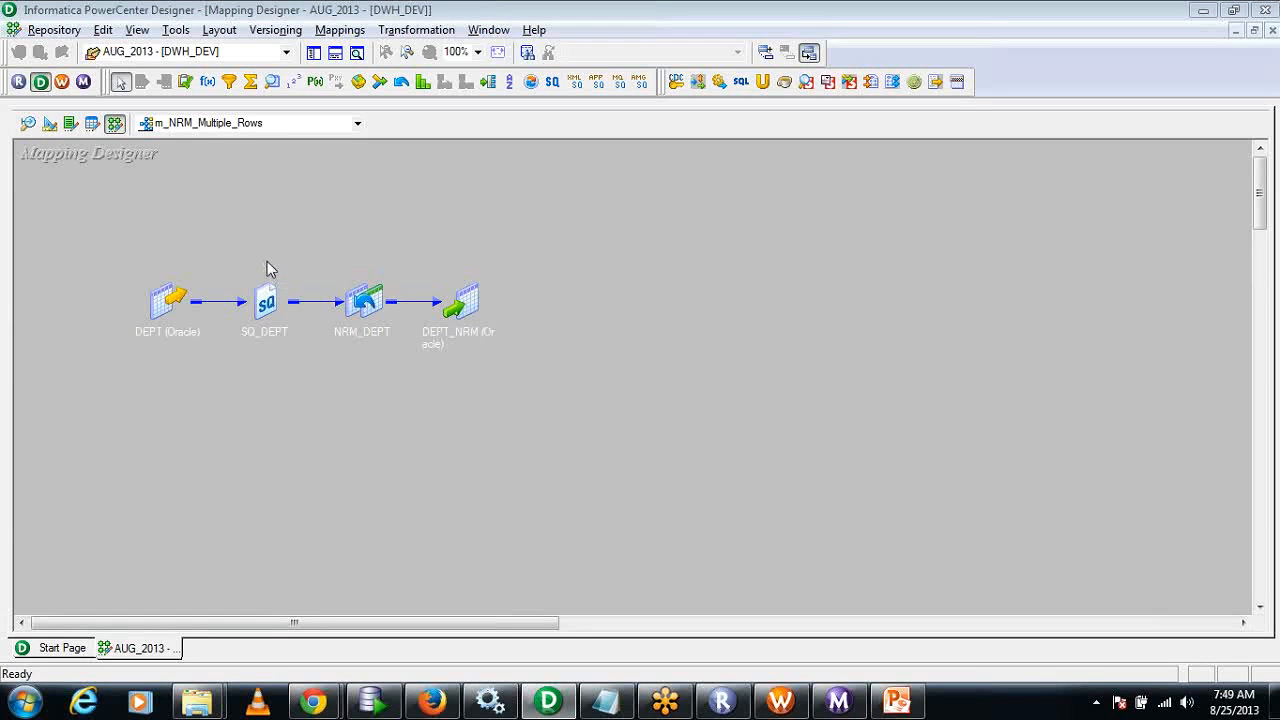
Restore the SQ_DEPT source qualifier and the NRM_DEPT normalizer from icons and place them side by side.
drag(267, 269, 362, 278)
double_click(265, 292)
drag(265, 288, 97, 213)
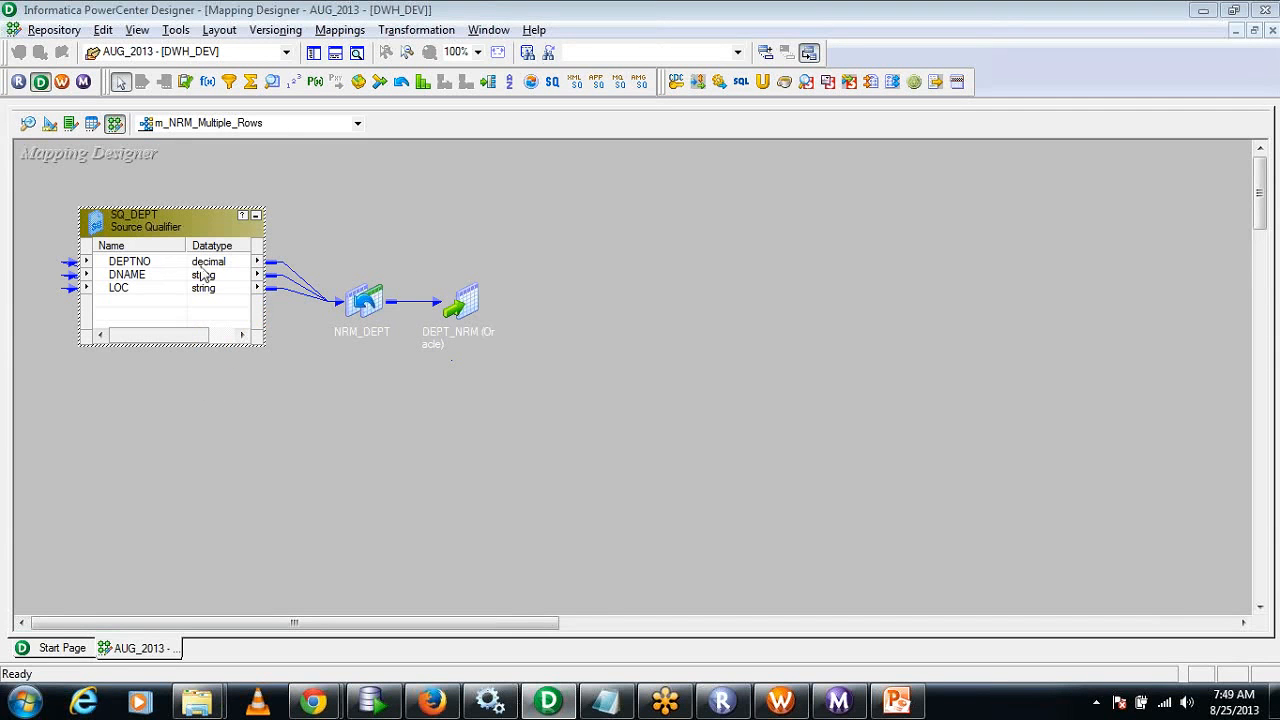
click(368, 300)
double_click(368, 300)
drag(406, 335, 480, 260)
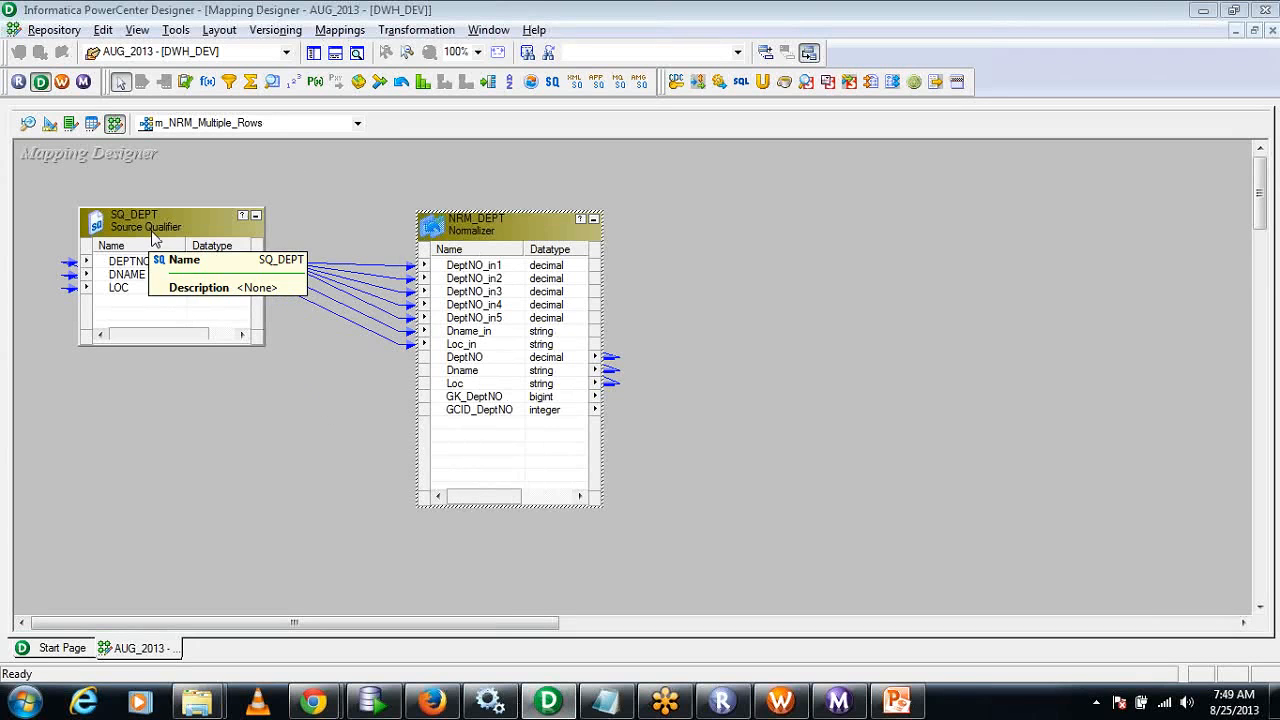
Review the ports and the Reset and Restart properties of NRM_DEPT, closing the transformation without changes.
double_click(492, 226)
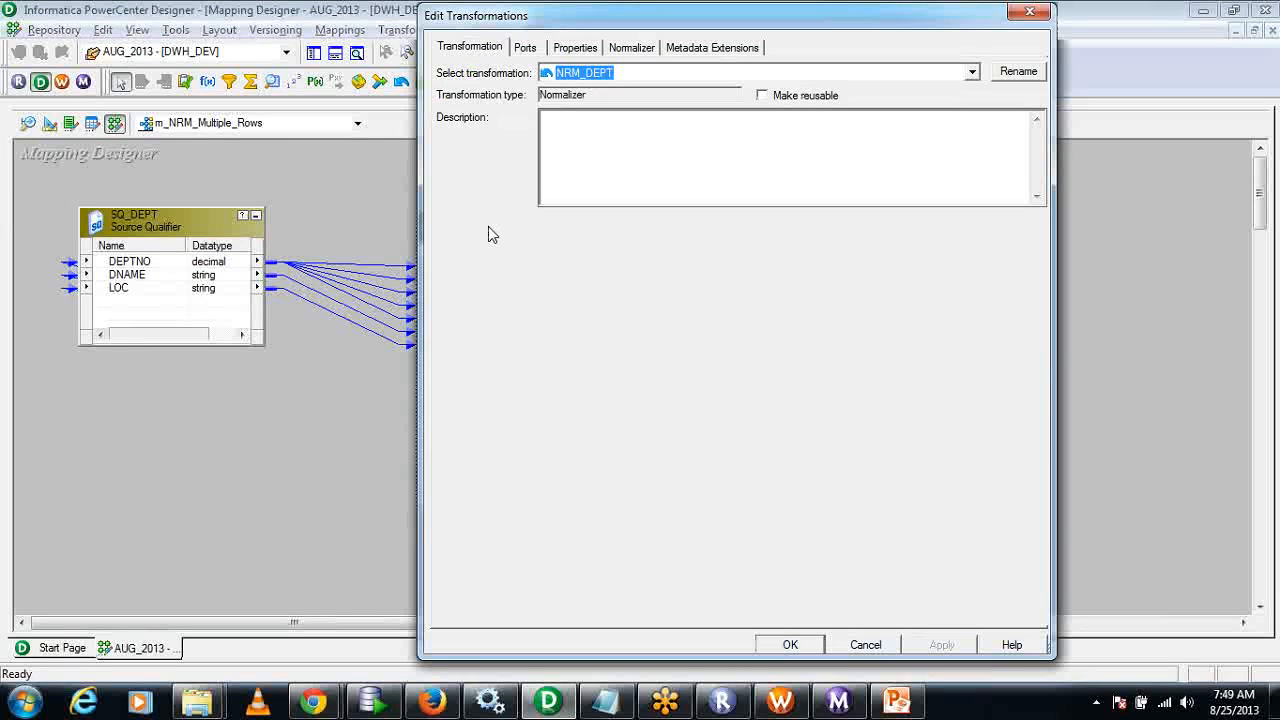
click(526, 52)
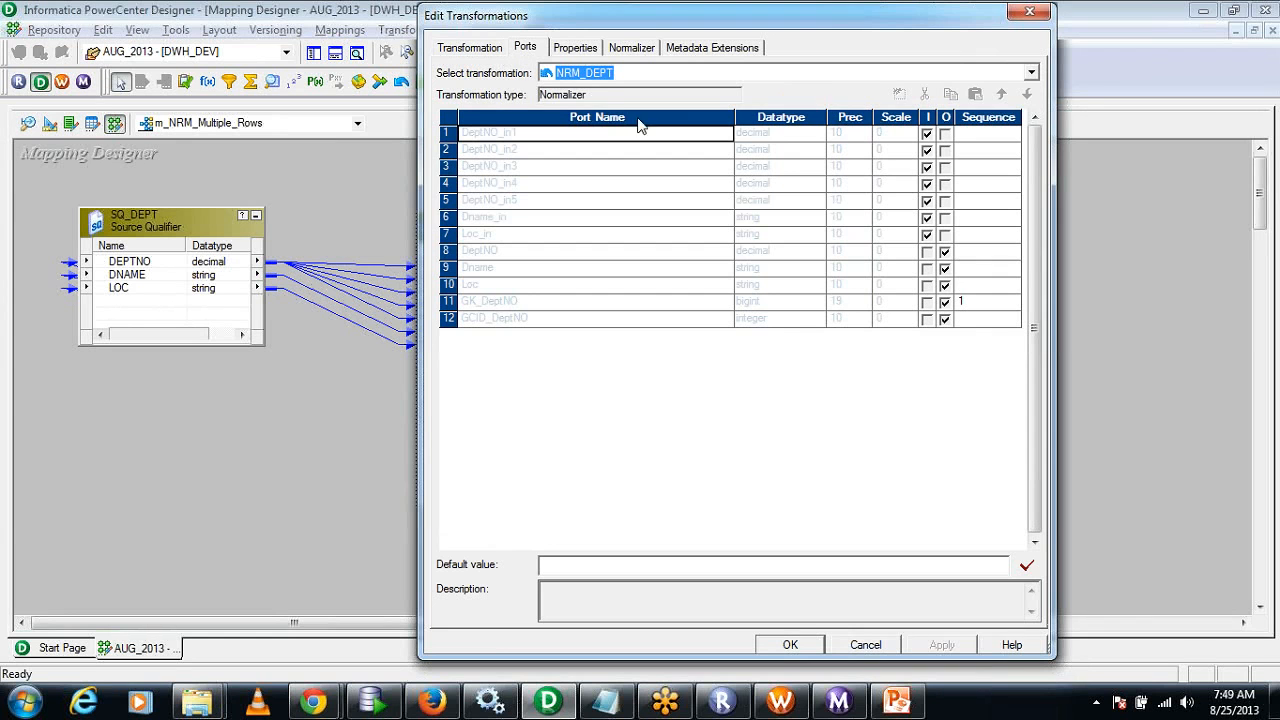
click(598, 52)
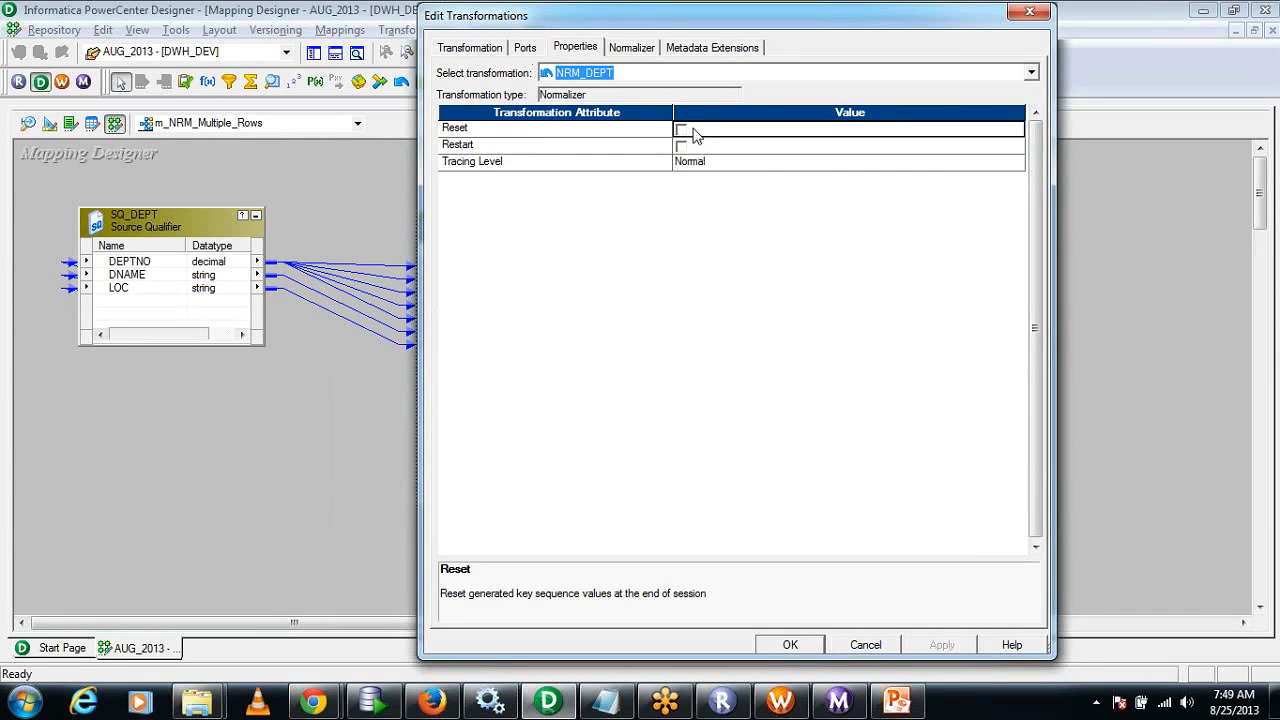
click(545, 131)
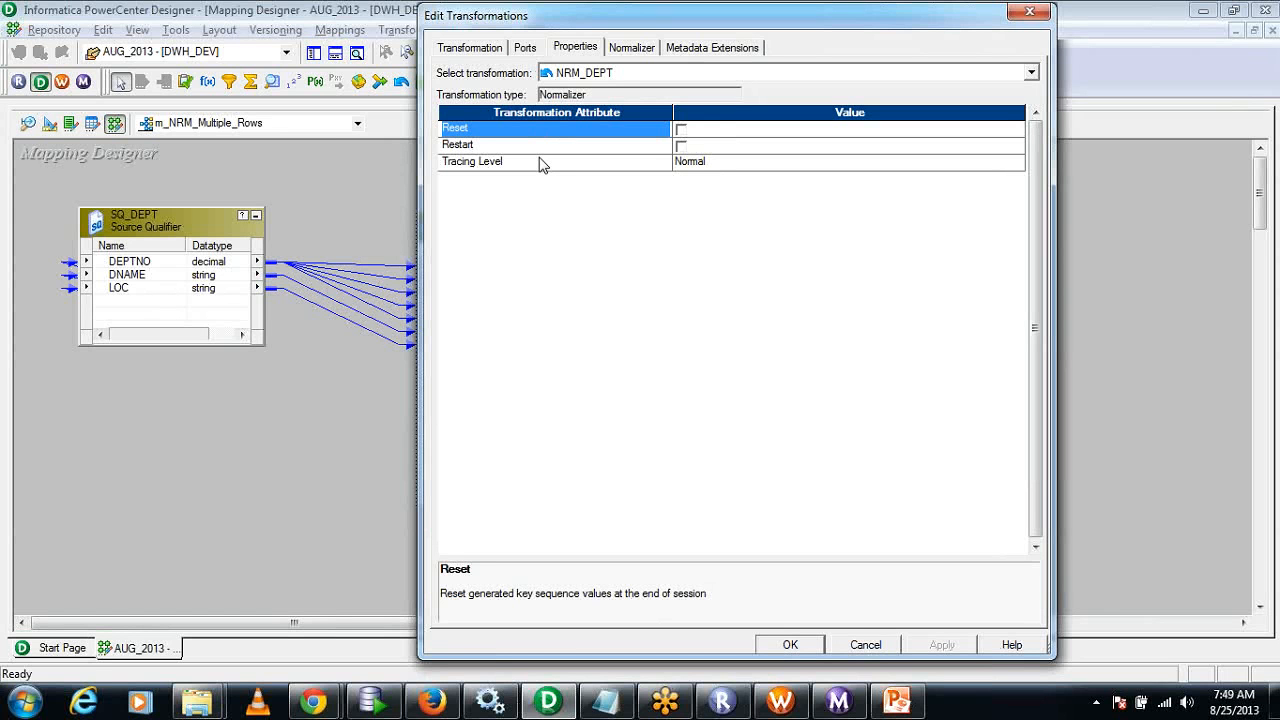
click(536, 146)
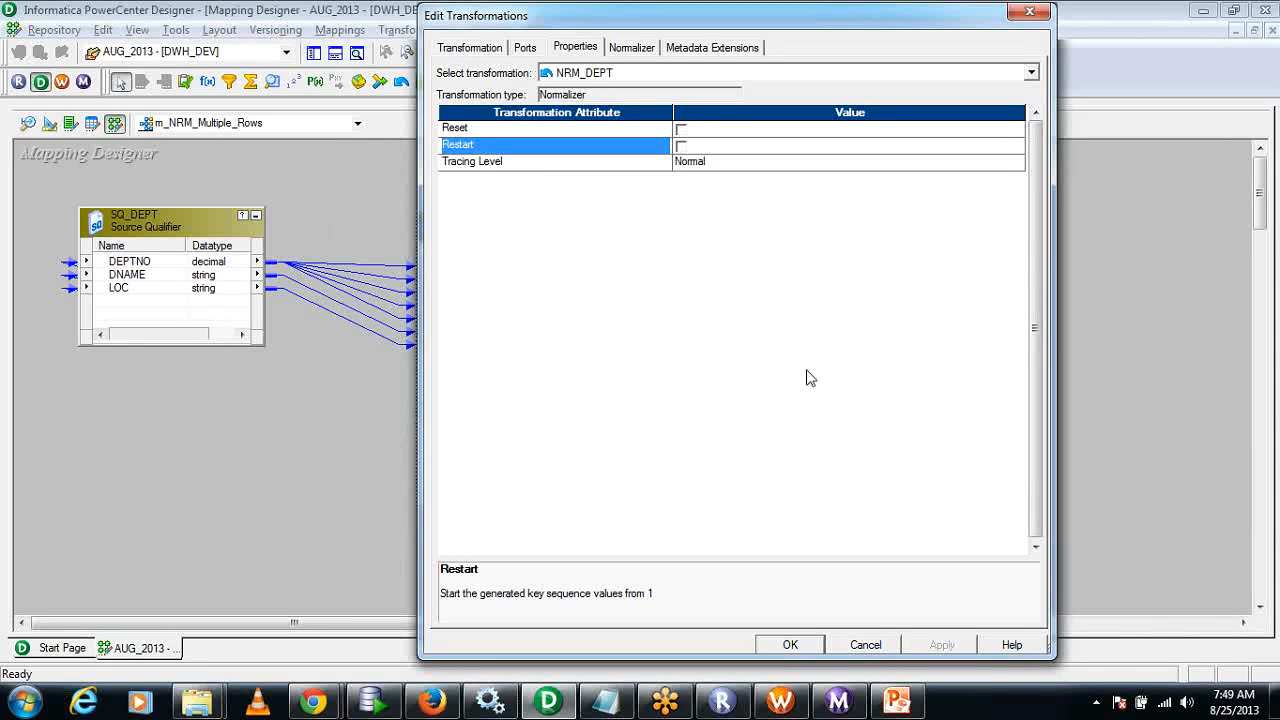
click(866, 645)
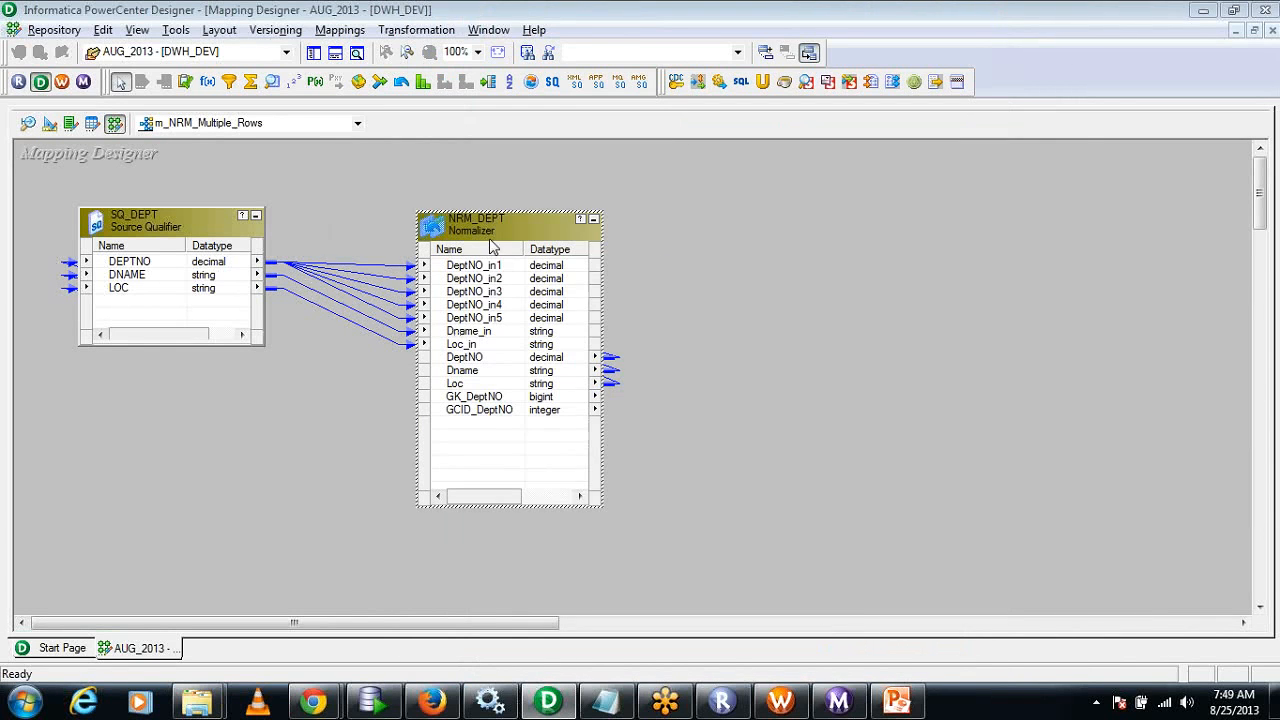
Rearrange the mapping so NRM_DEPT sits between SQ_DEPT and the DEPT_NRM target with its links clear.
drag(494, 238, 400, 246)
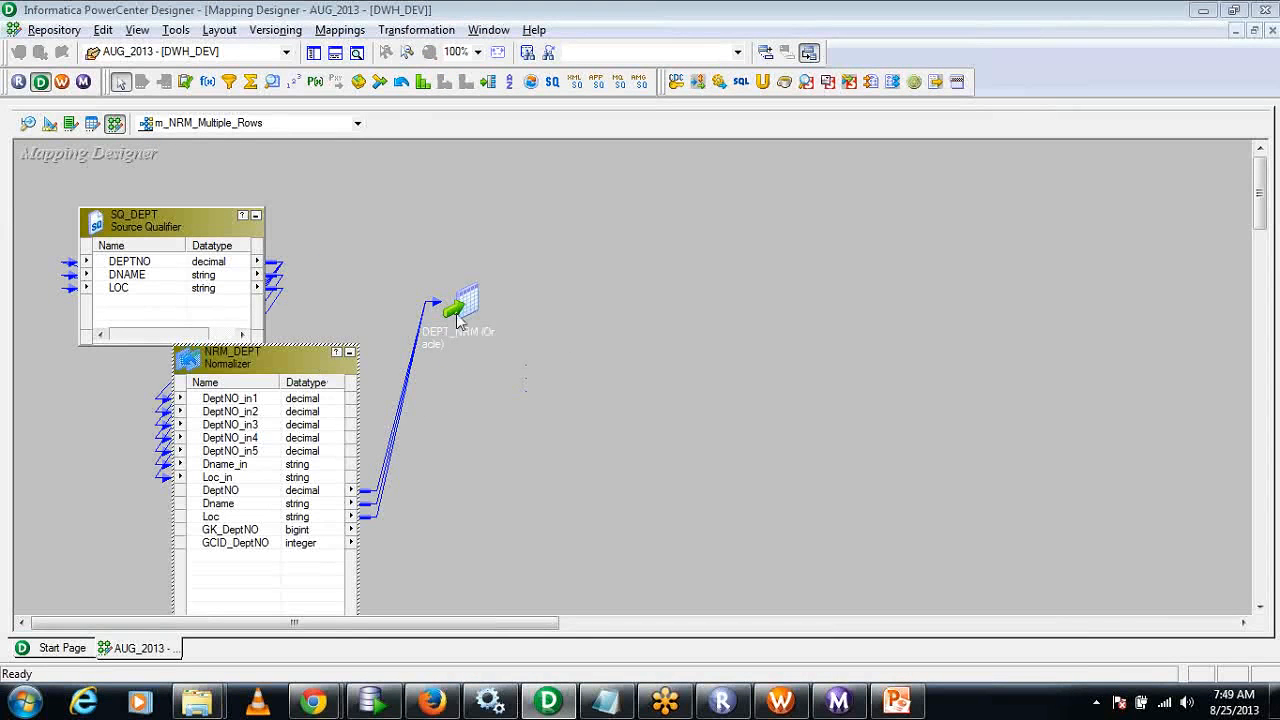
drag(457, 320, 814, 320)
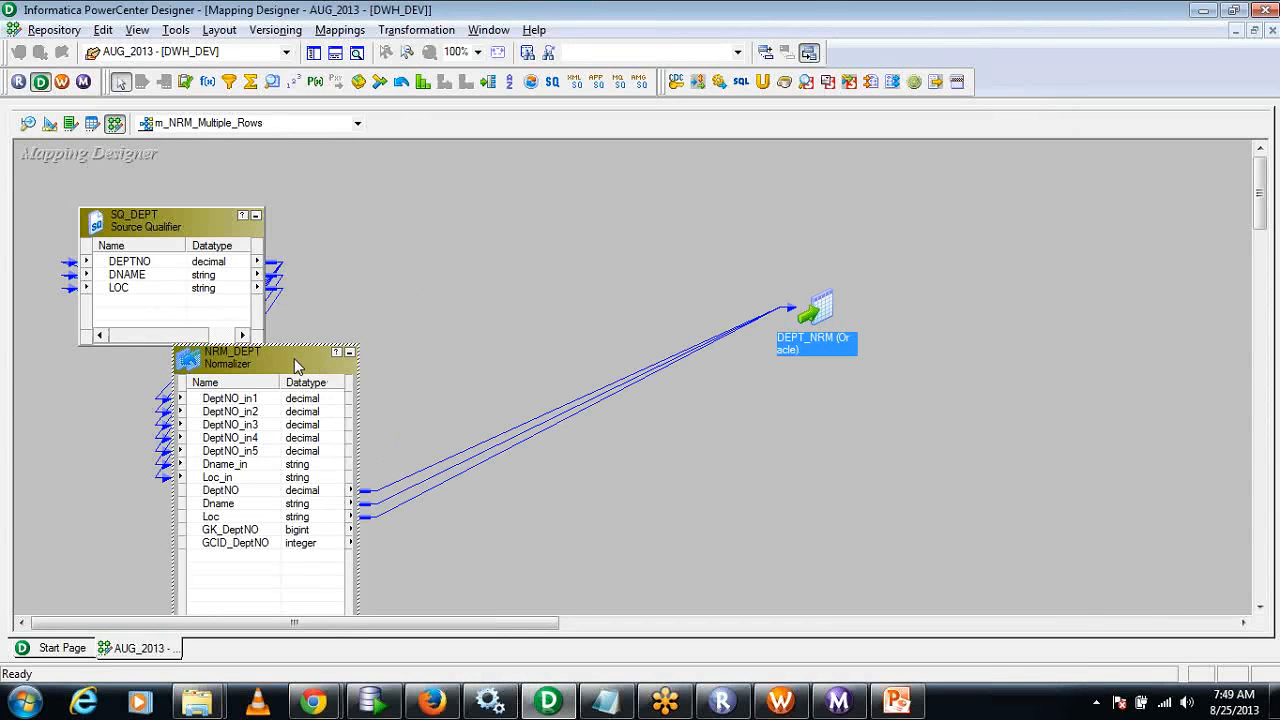
drag(294, 360, 612, 210)
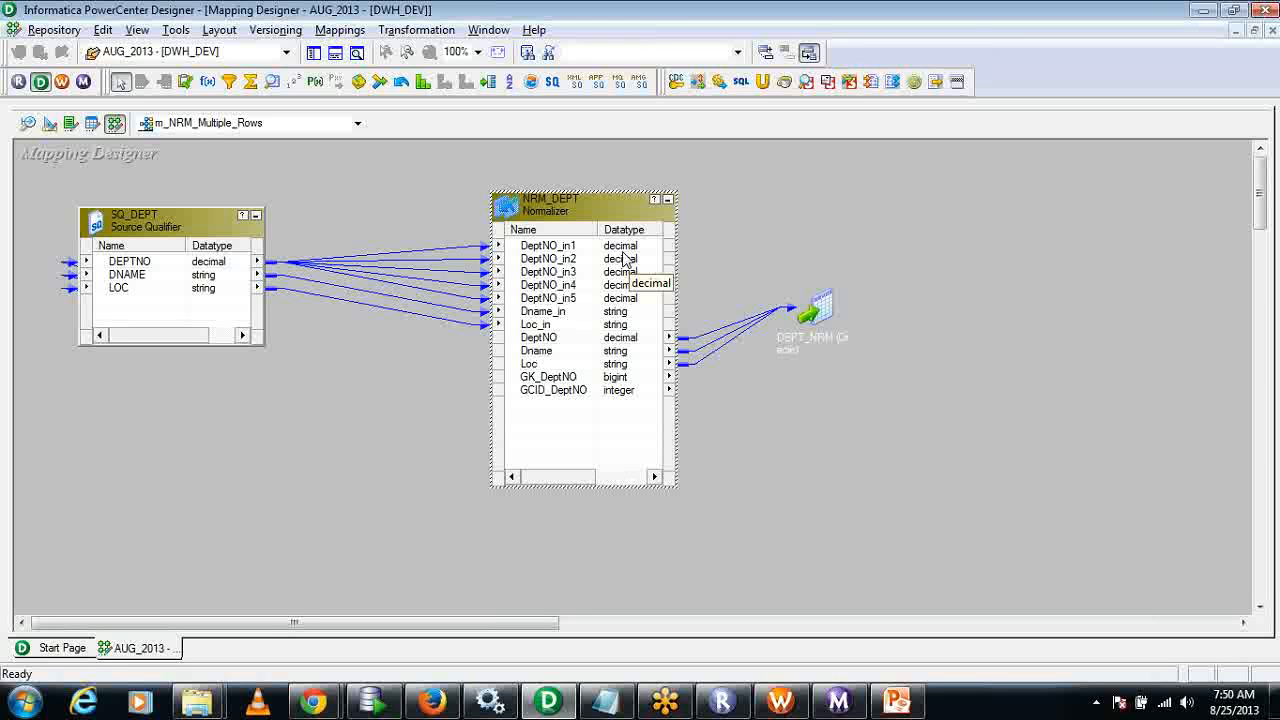
click(463, 180)
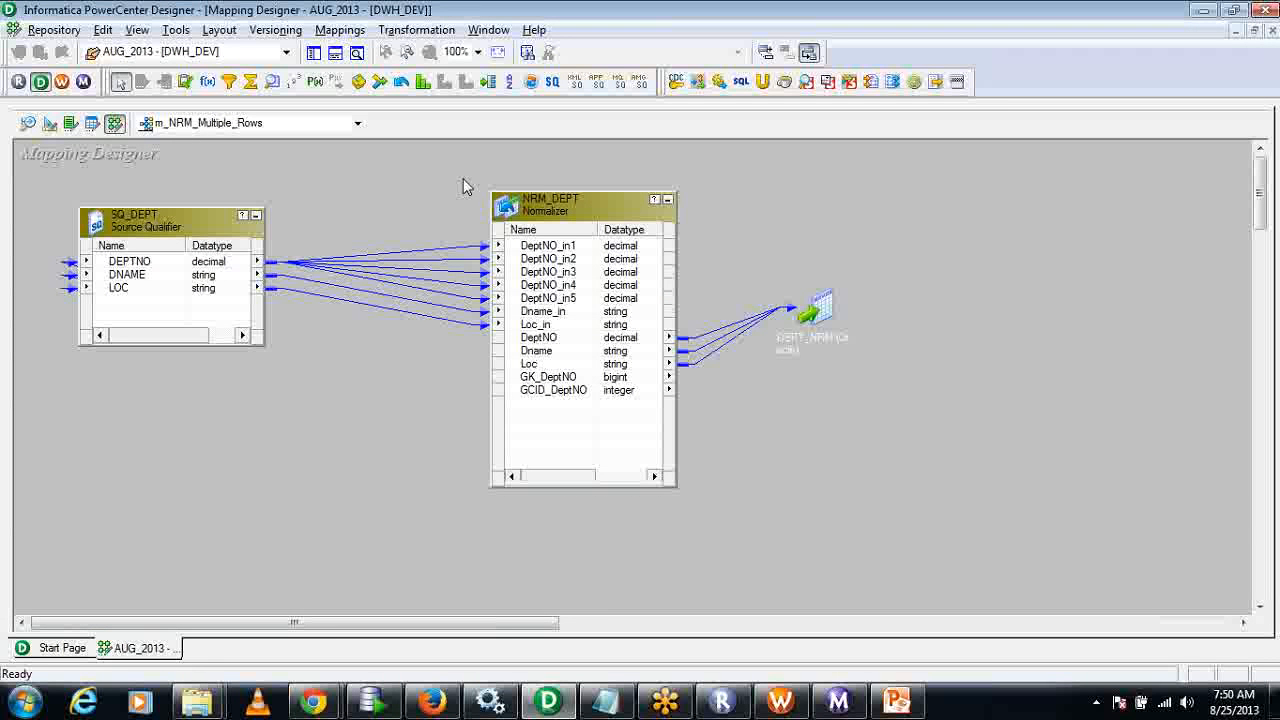
Review the metadata extensions and Normalizer column definitions of NRM_DEPT, including DeptNO's datatype options, and close without changes.
double_click(574, 200)
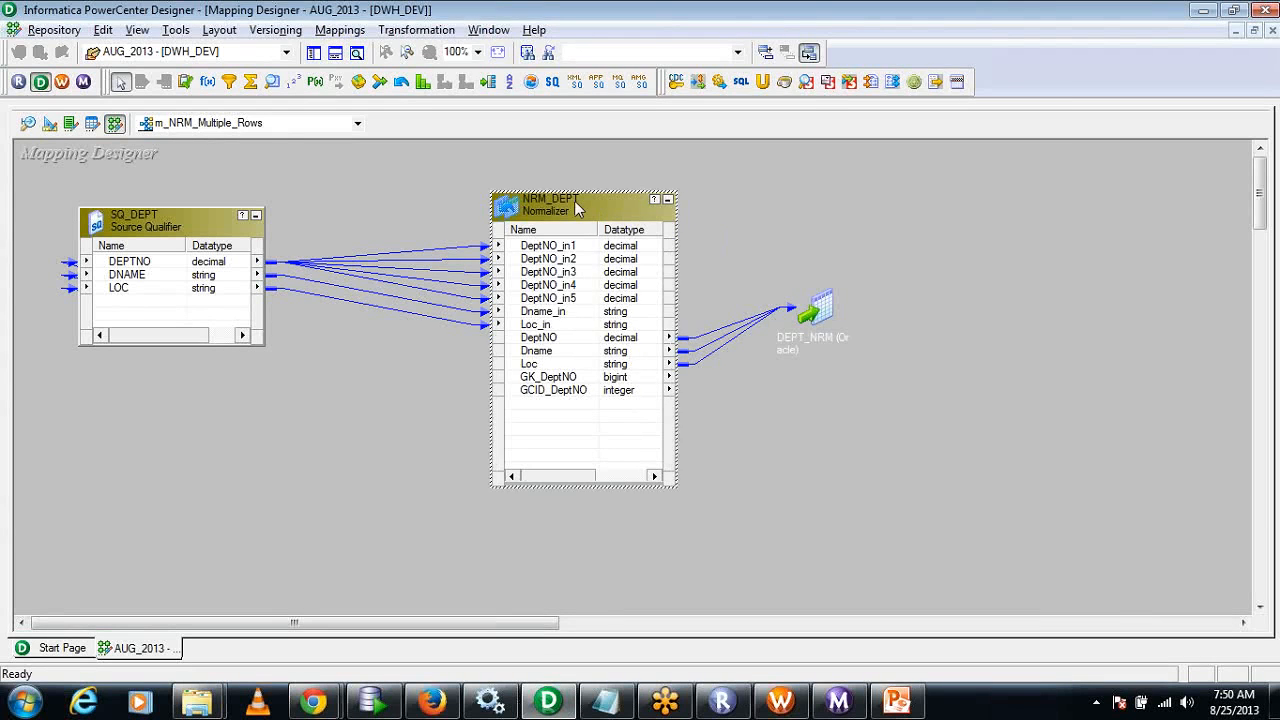
click(634, 52)
click(714, 56)
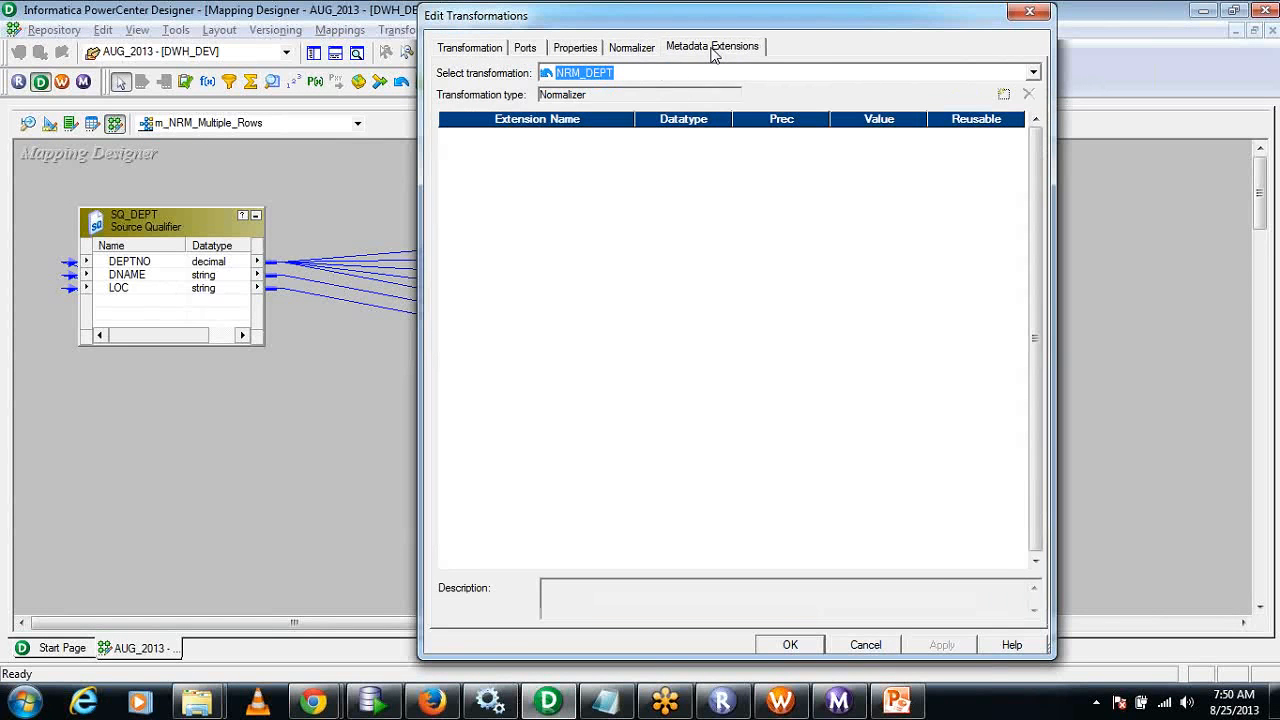
click(648, 55)
click(894, 137)
click(893, 137)
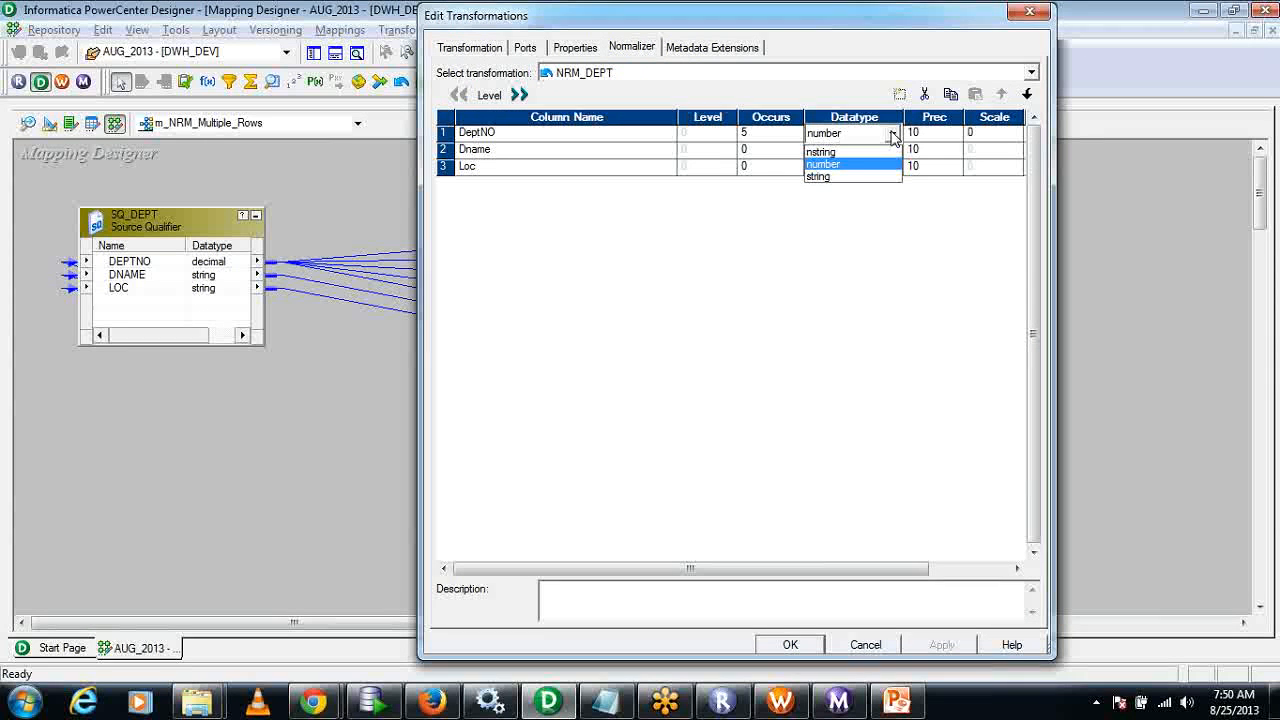
click(862, 164)
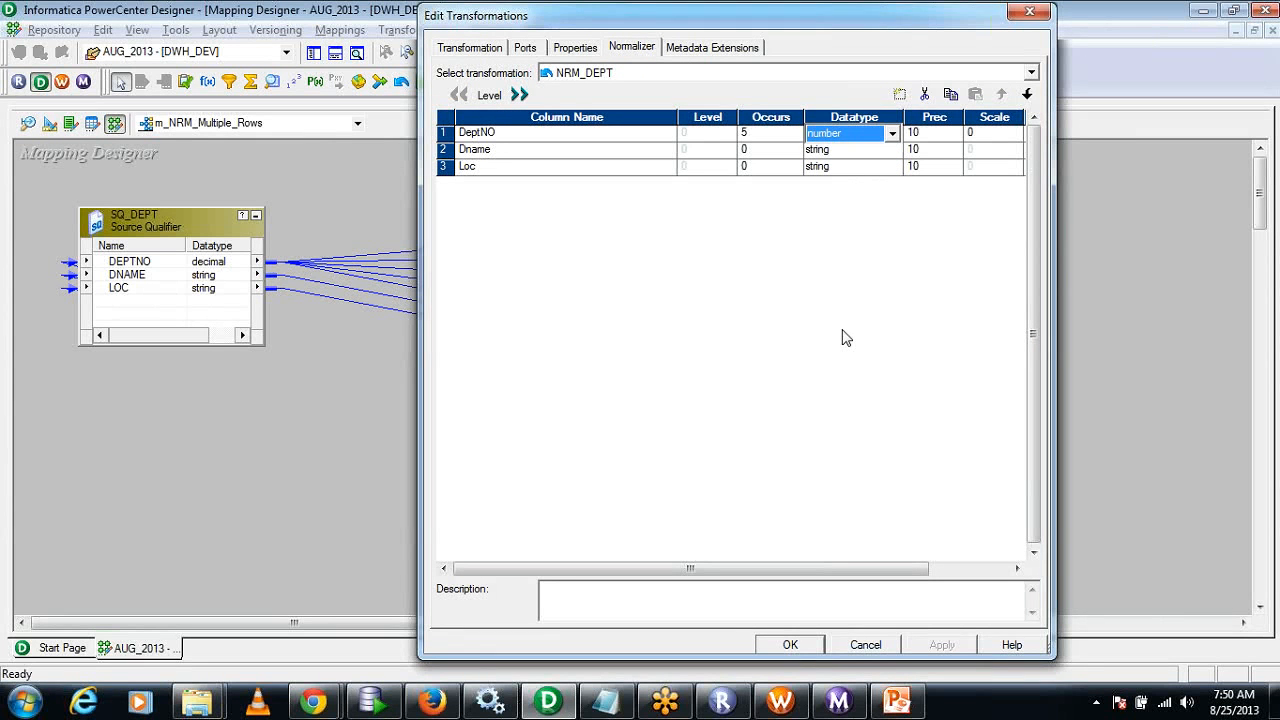
click(868, 645)
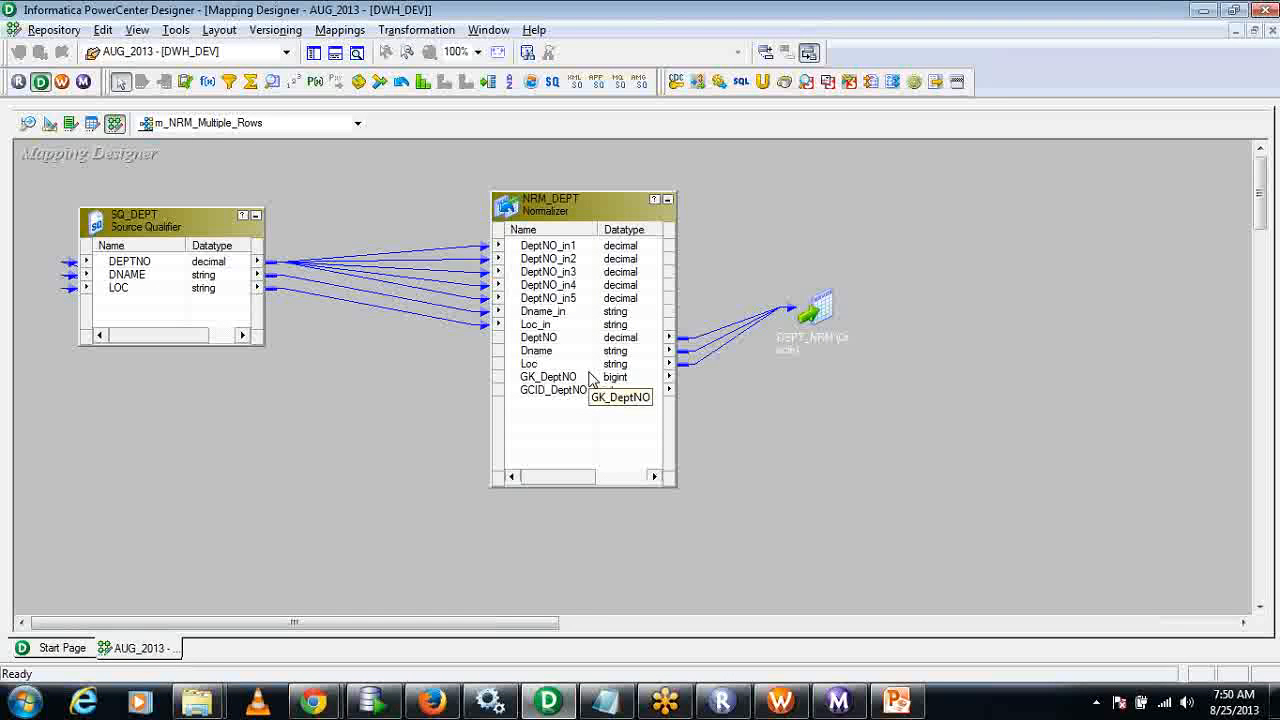
drag(309, 375, 416, 493)
drag(808, 424, 909, 523)
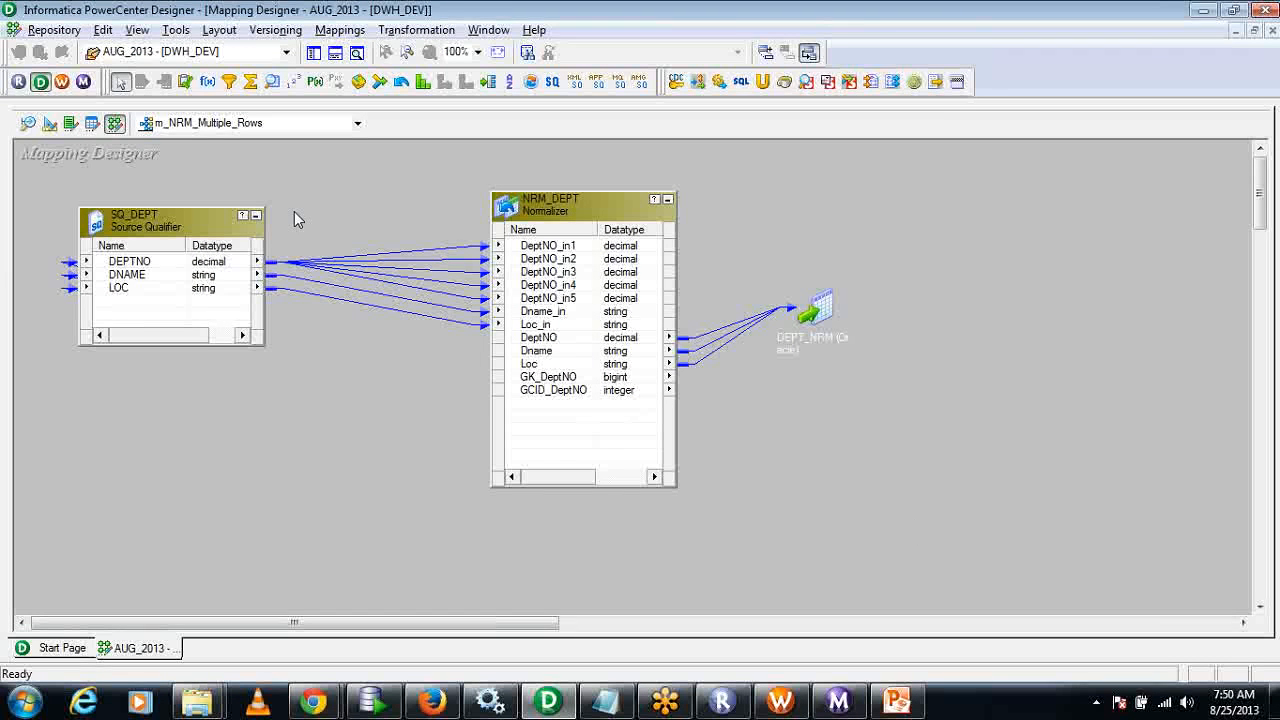
Create a new mapping named m_Rows_TO_Columns in the AUG_2013 folder.
click(350, 30)
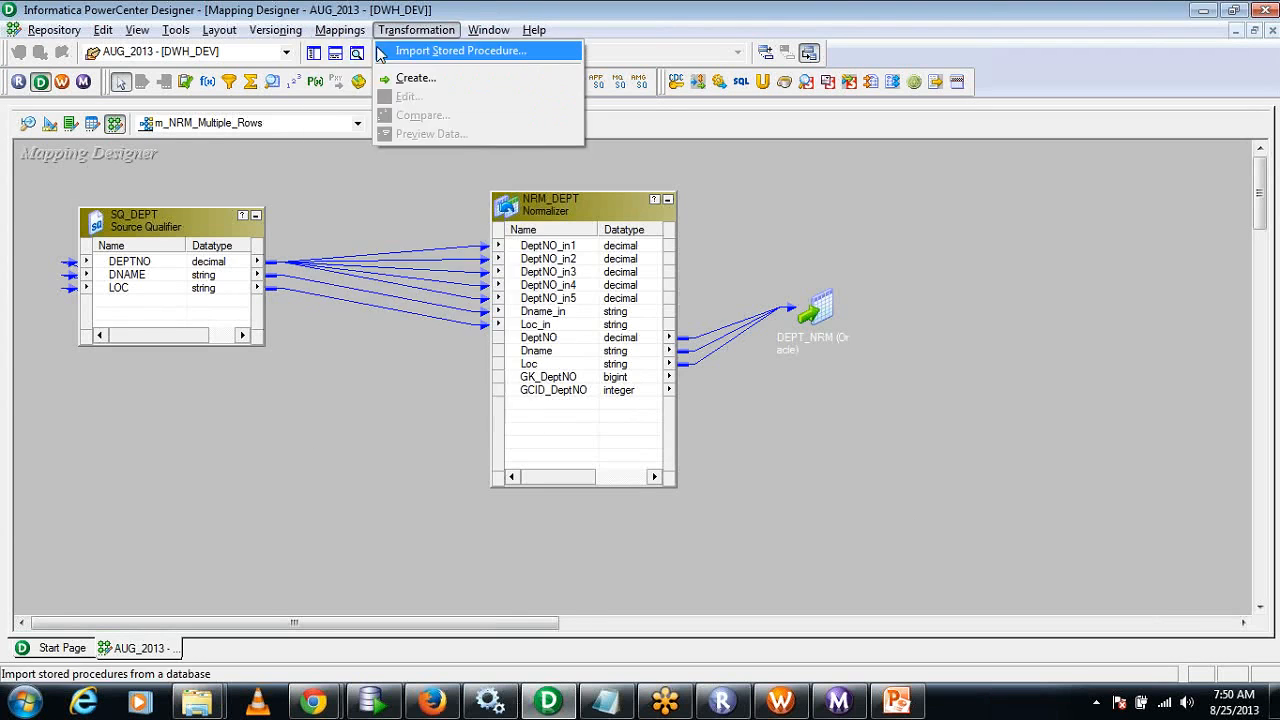
click(352, 50)
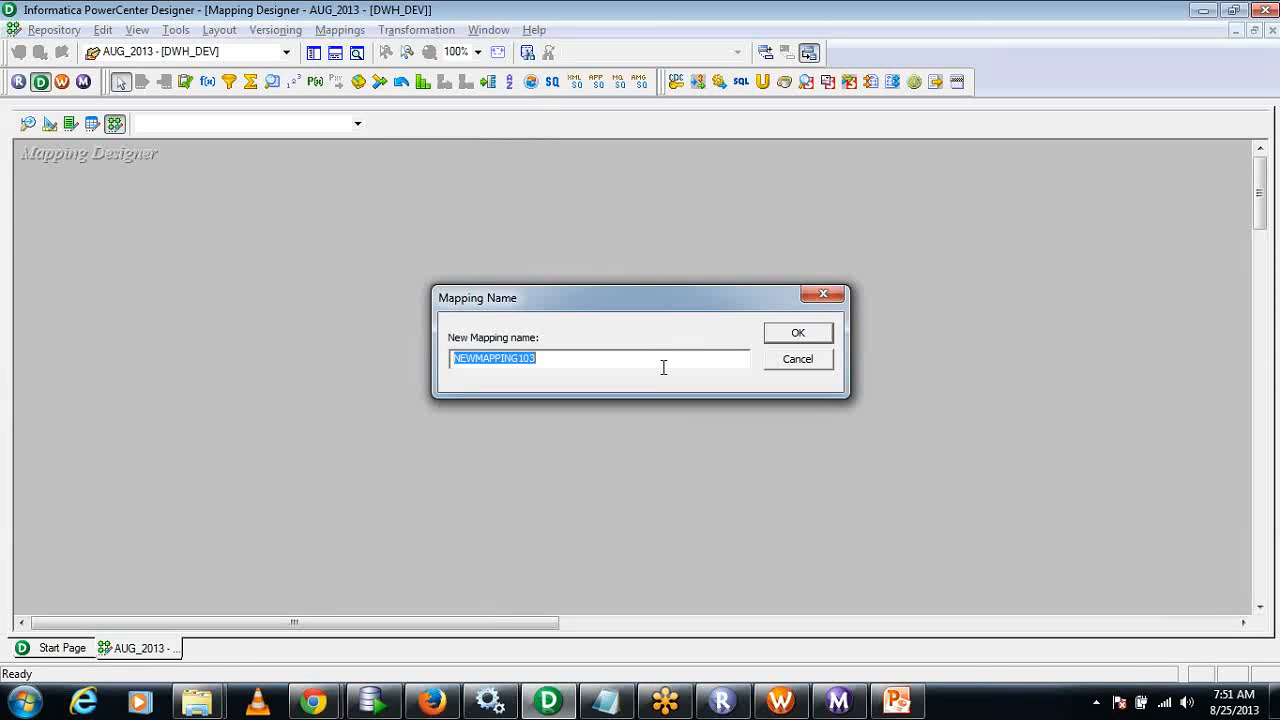
text(m_)
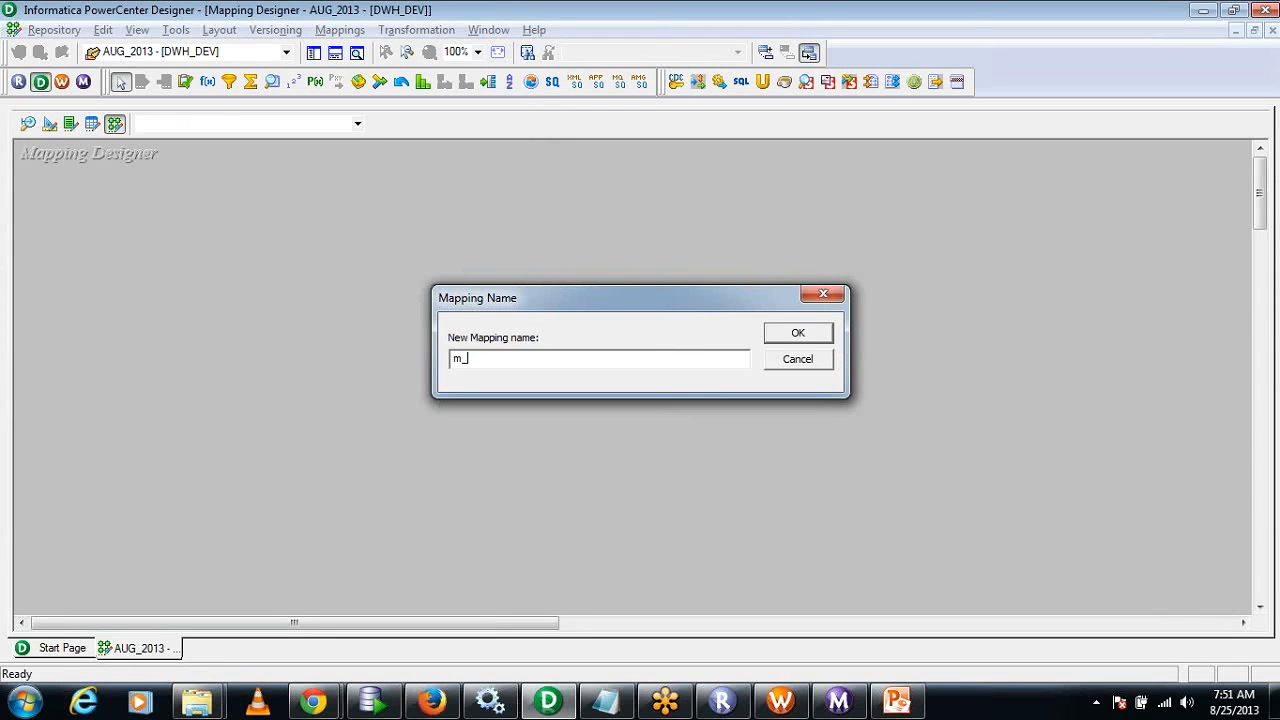
text(Rows_TO_Columns)
click(766, 343)
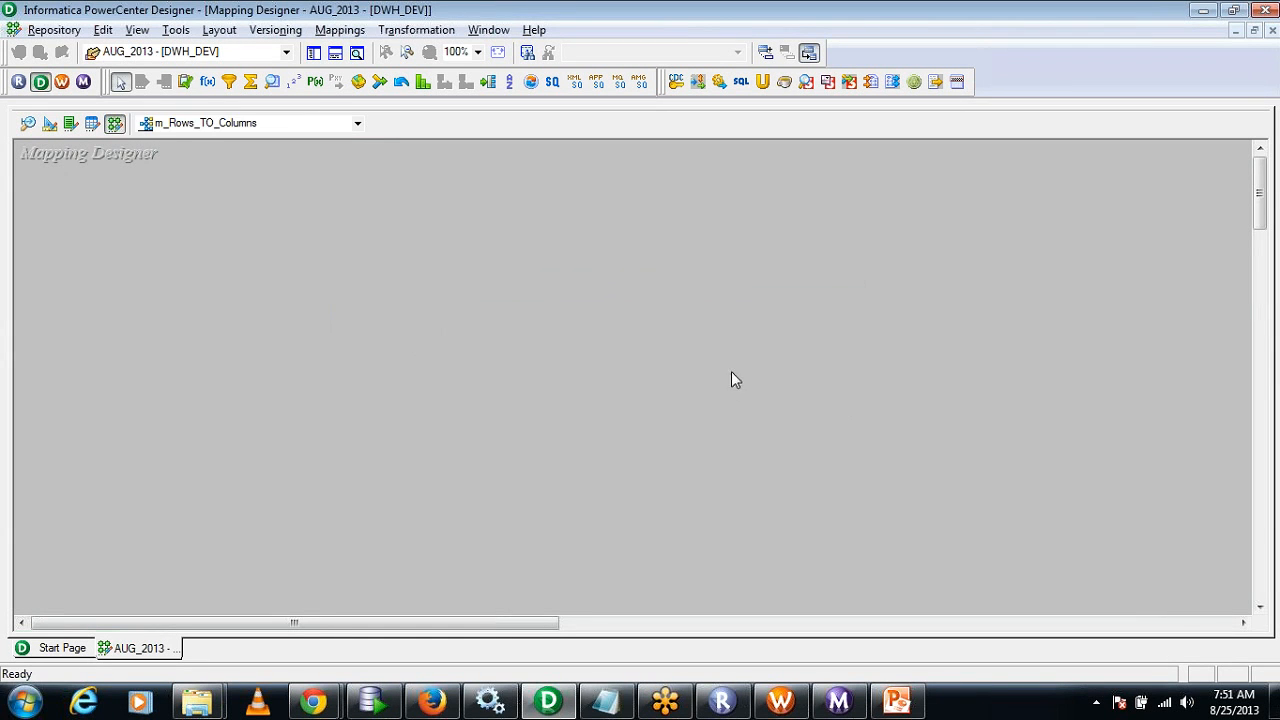
Display the repository object tree with the AUG_2013 sources and targets beside the empty mapping.
click(348, 32)
click(664, 228)
click(313, 52)
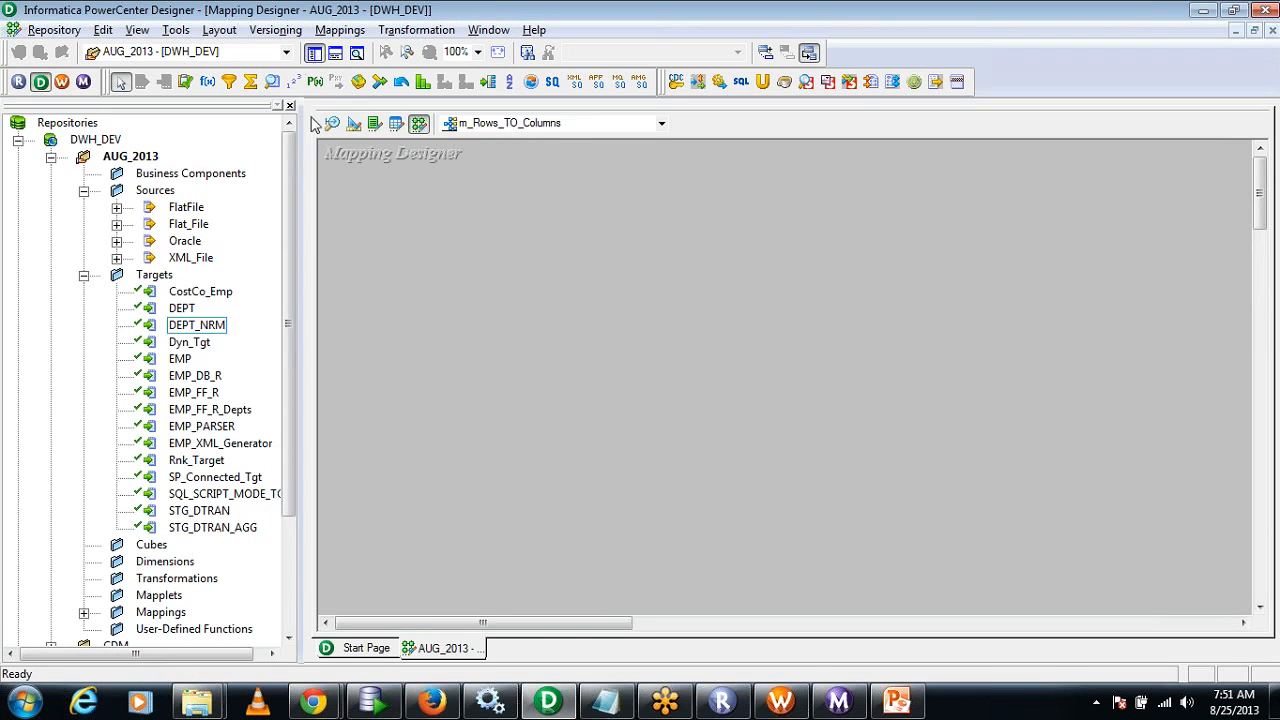
Switch to Oracle SQL Developer and open the data of the scott schema's STORE_PNL table.
click(373, 700)
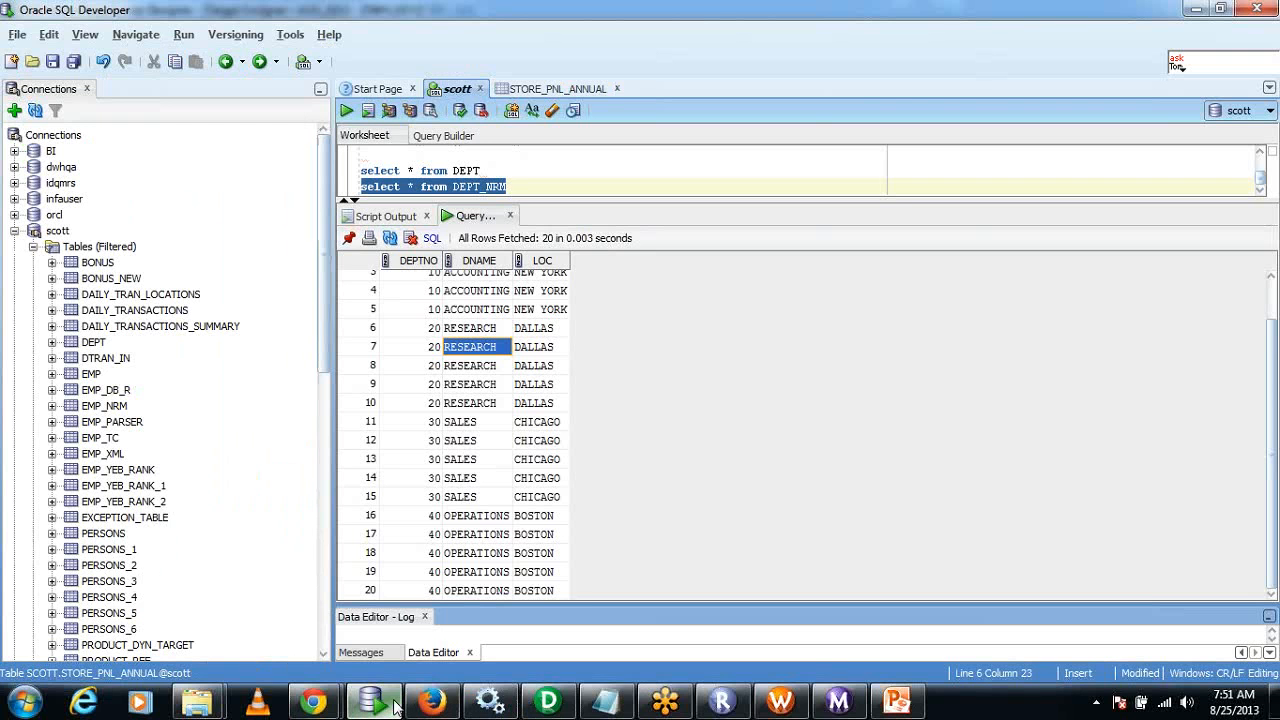
drag(333, 337, 326, 339)
drag(318, 348, 315, 484)
double_click(108, 457)
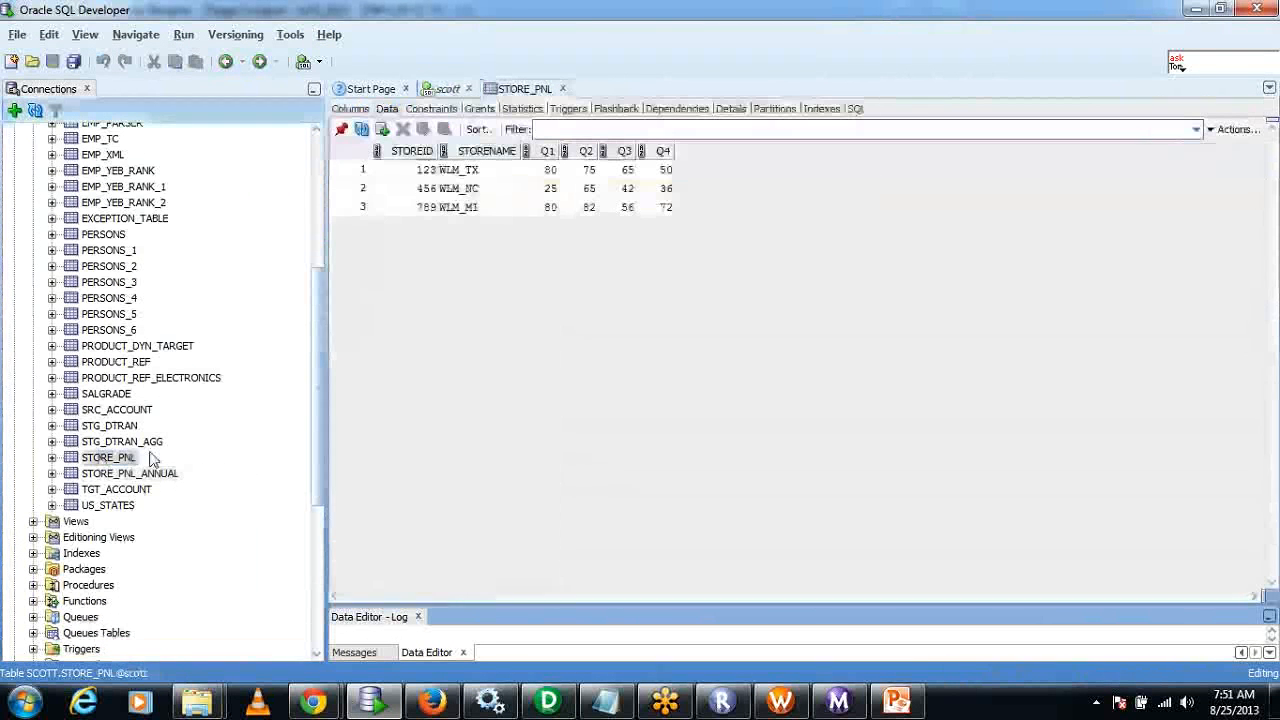
Examine the STOREID, STORENAME and Q1 to Q4 columns of STORE_PNL, closing the Q2 filter without applying it.
drag(420, 170, 656, 215)
click(540, 198)
drag(470, 171, 486, 209)
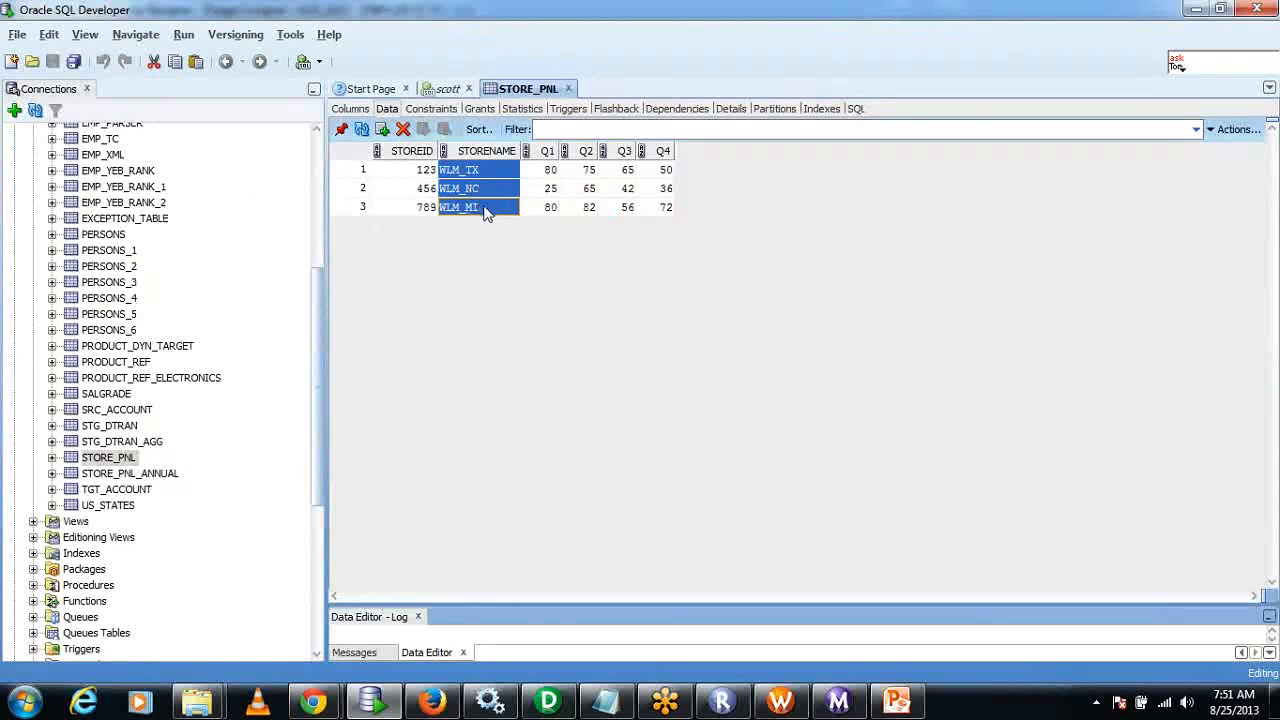
drag(415, 171, 423, 209)
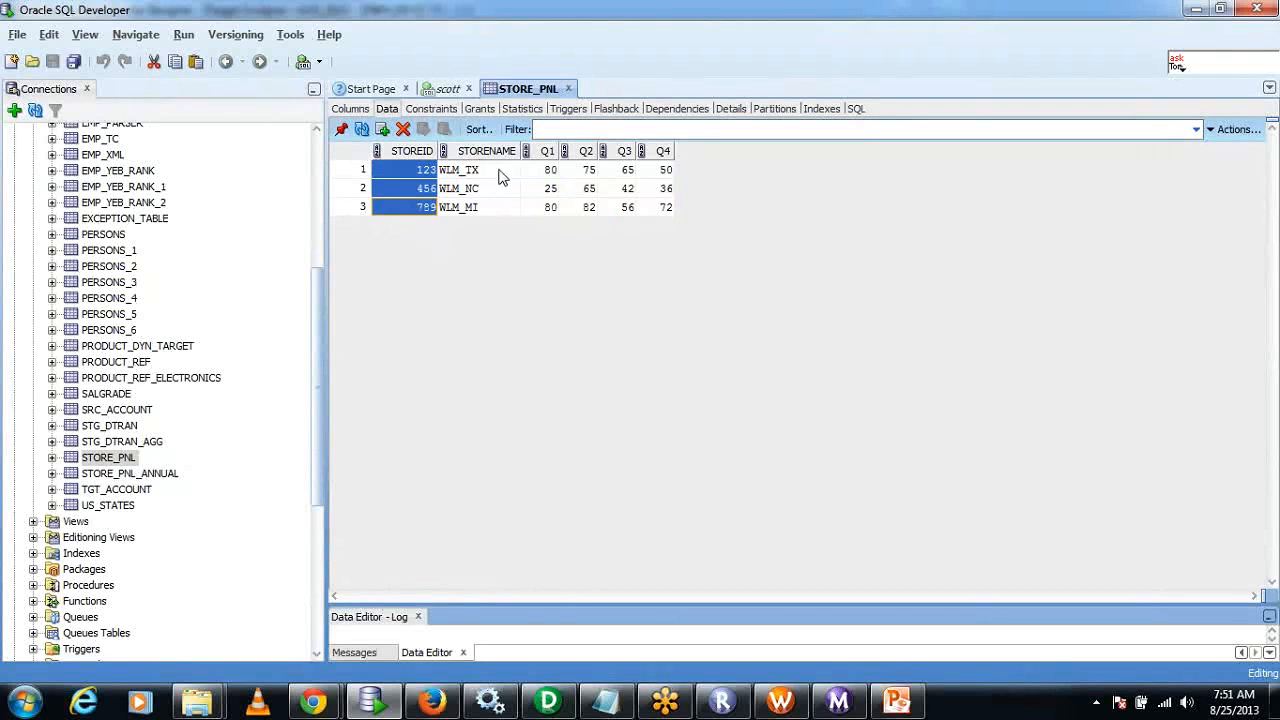
drag(503, 177, 503, 218)
drag(540, 170, 646, 220)
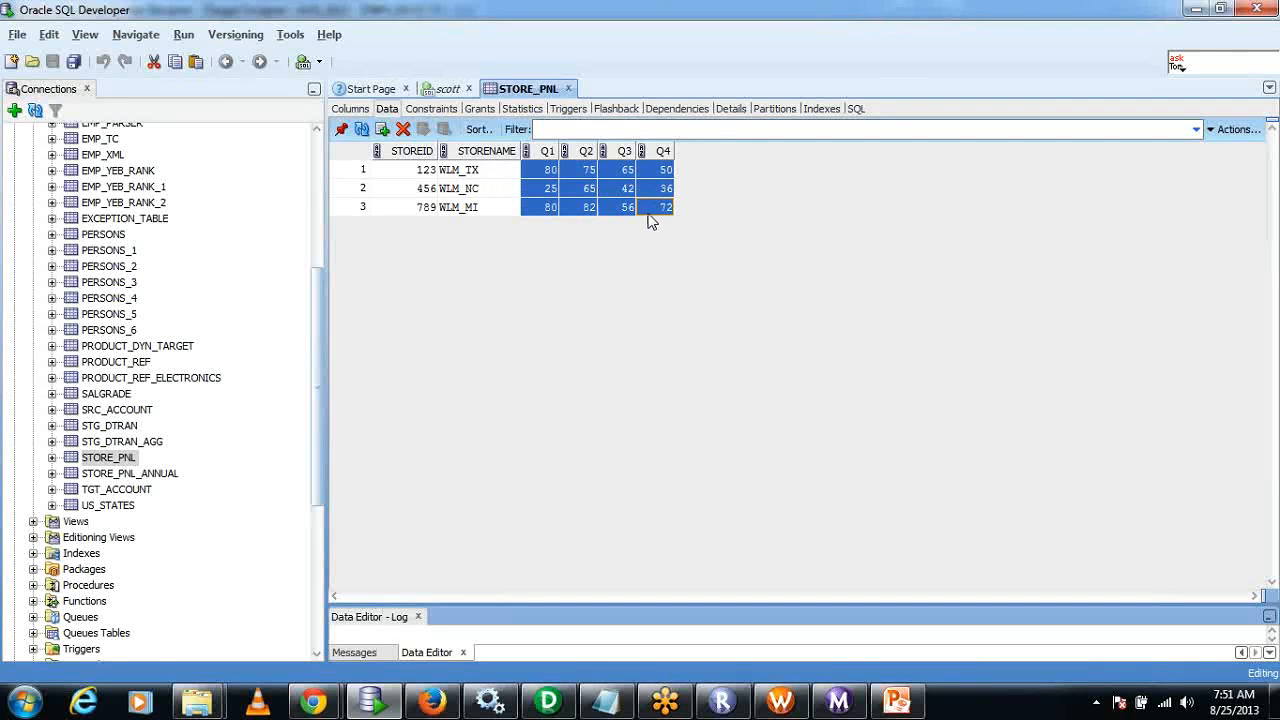
click(551, 169)
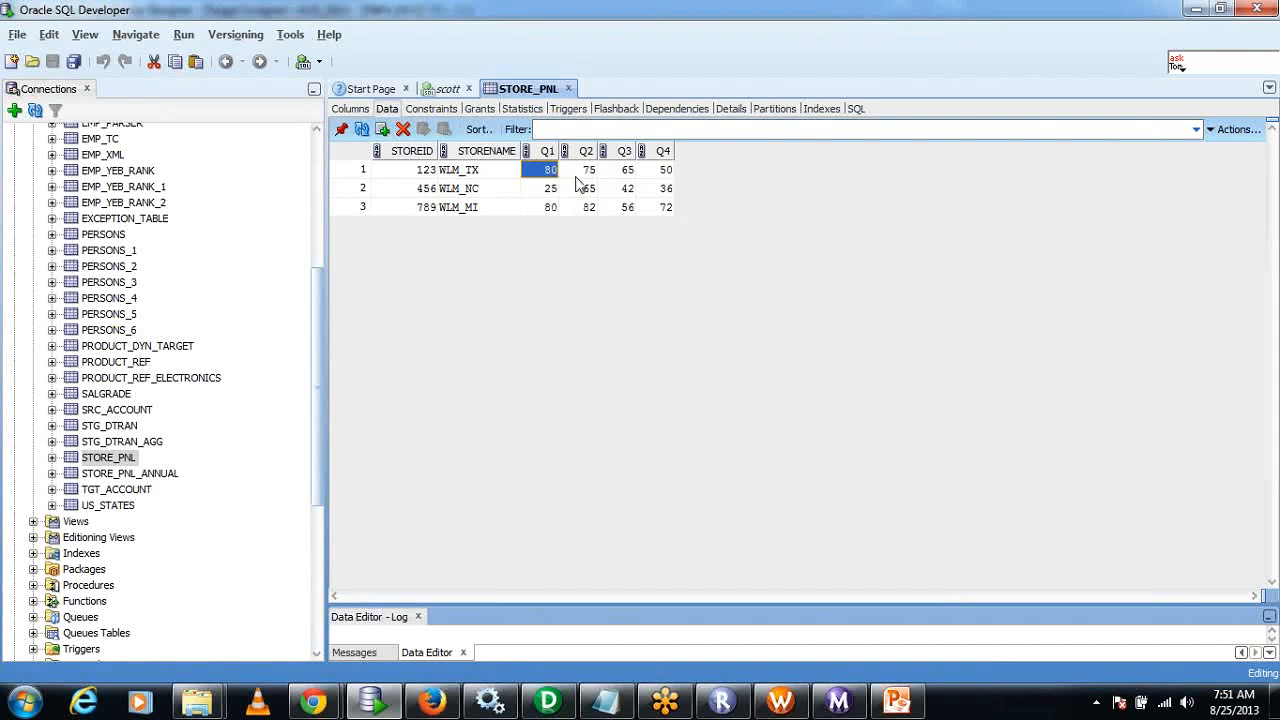
click(585, 158)
click(607, 173)
click(662, 172)
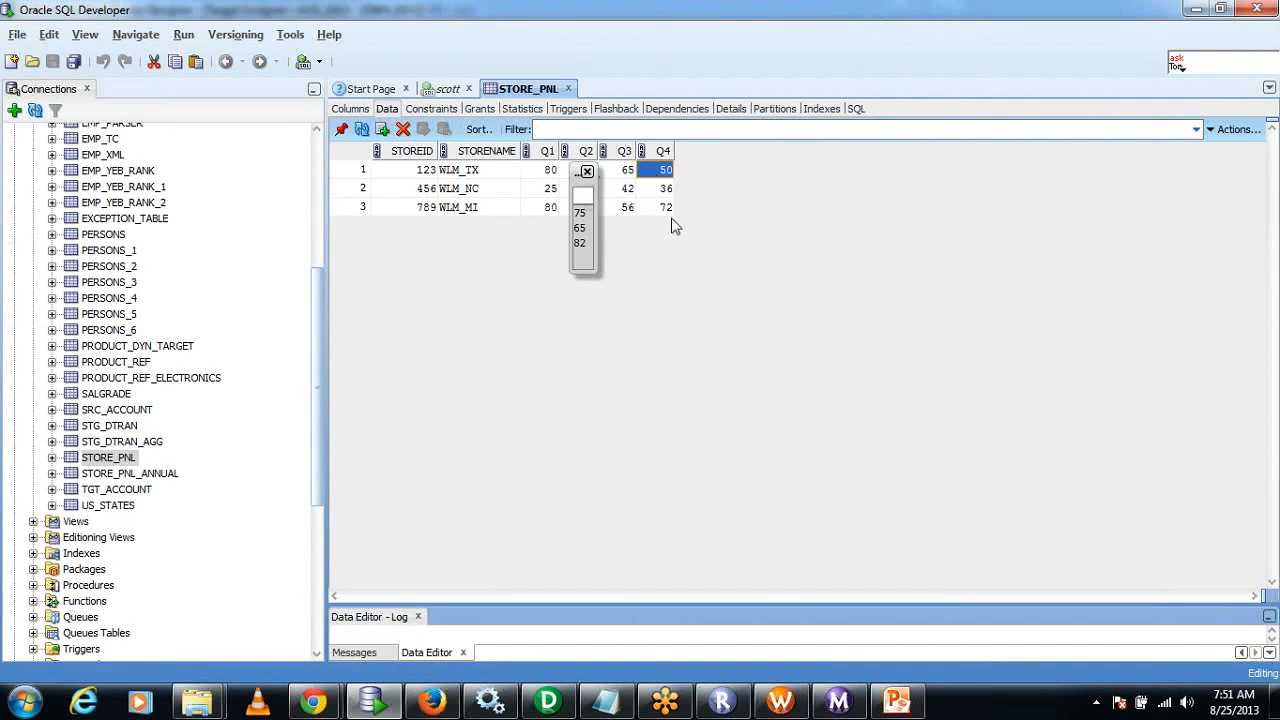
click(588, 172)
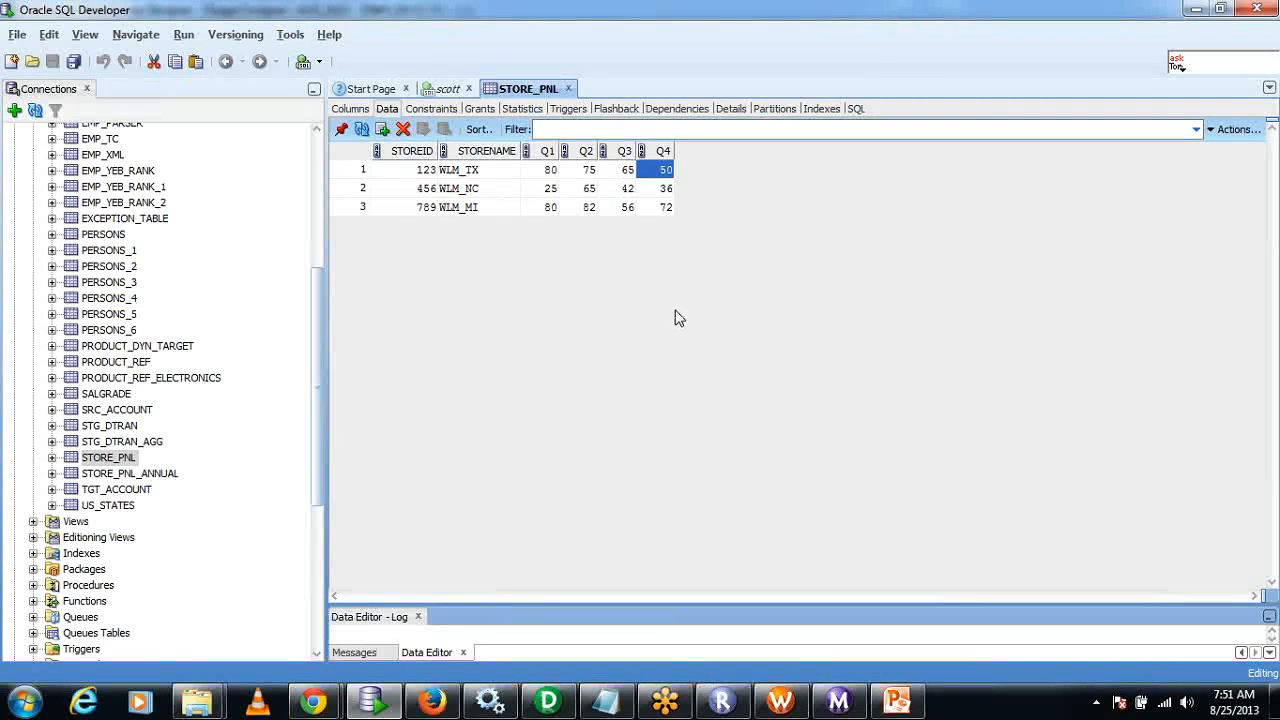
Examine each store name in STORE_PNL and the first store's ID and quarterly values.
click(493, 178)
drag(493, 178, 493, 232)
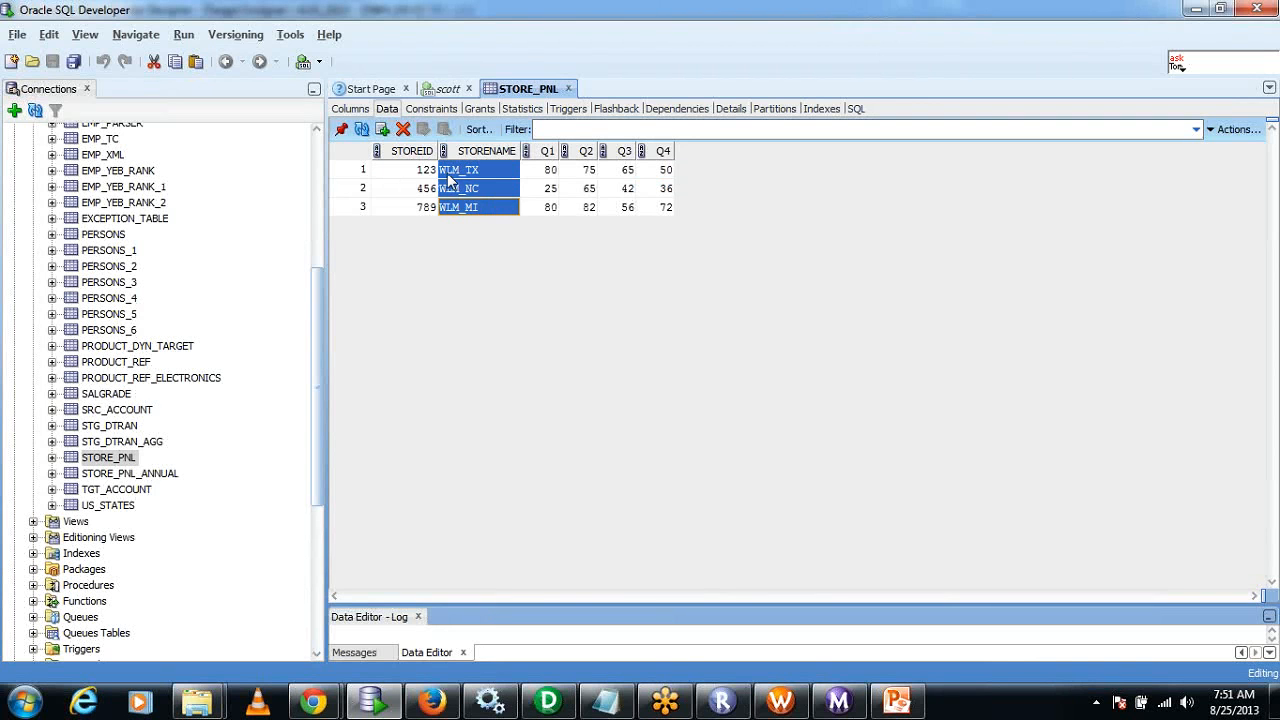
click(489, 178)
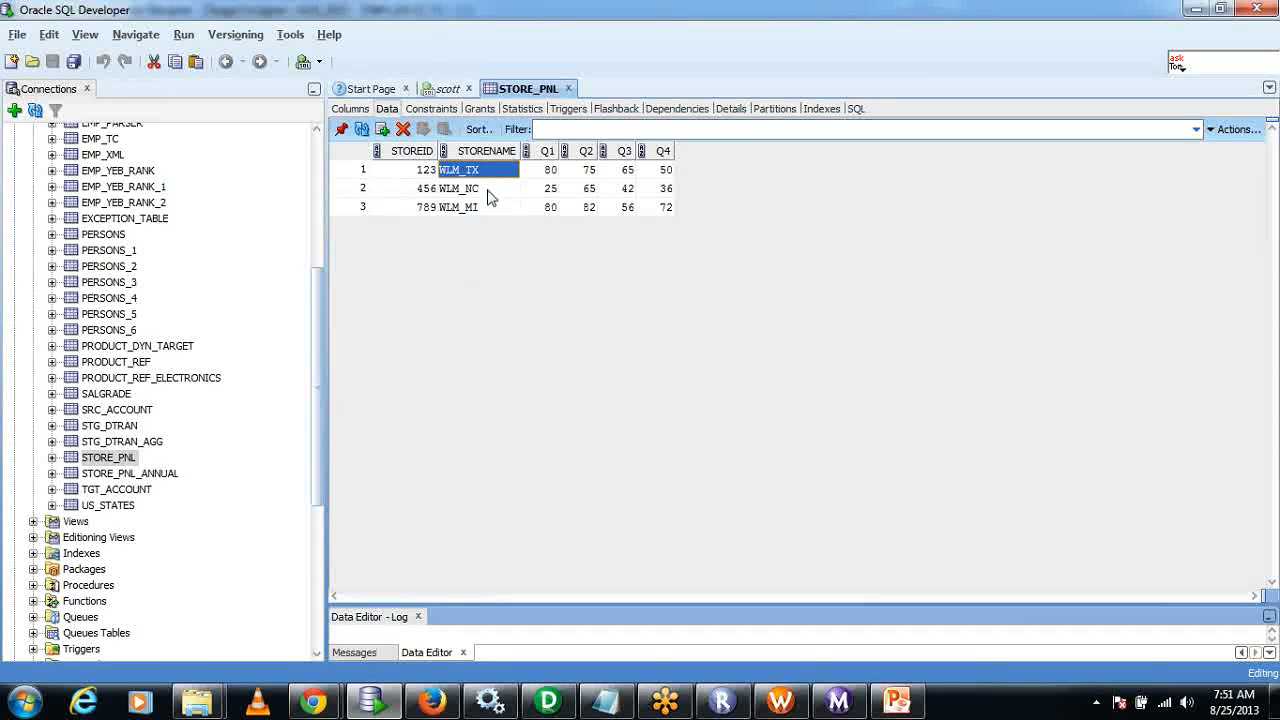
click(487, 192)
click(484, 212)
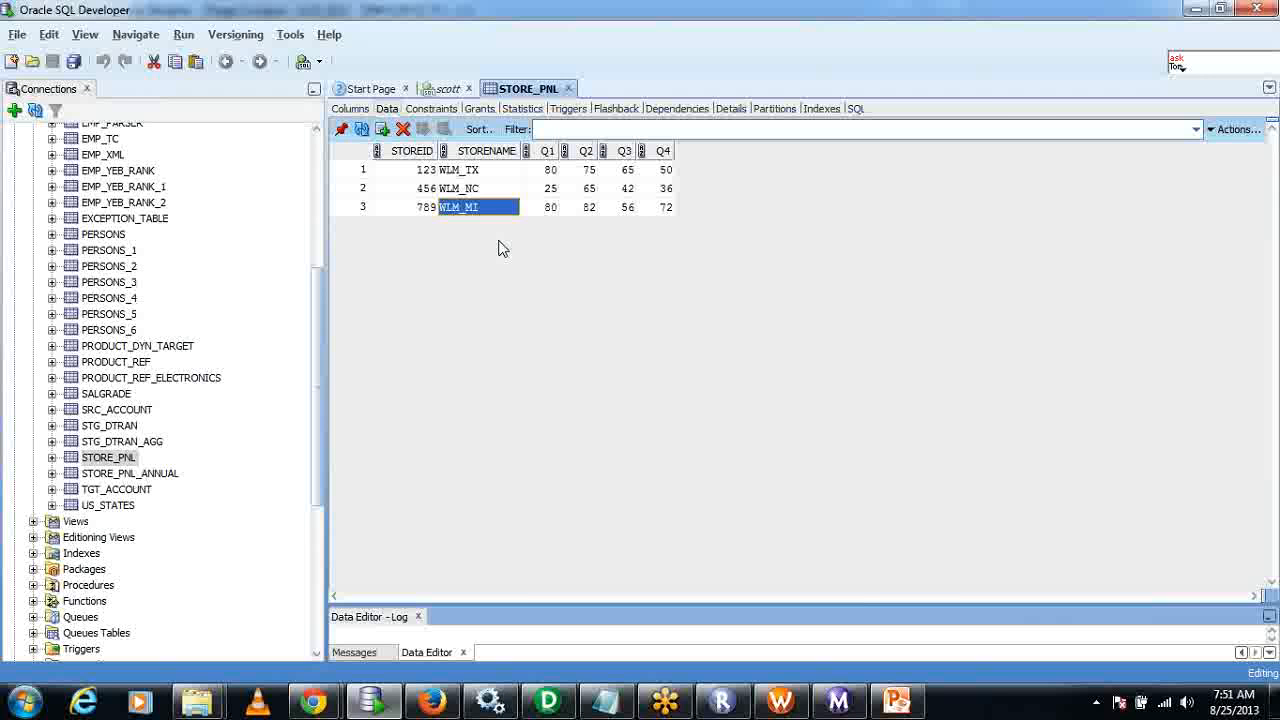
drag(552, 170, 675, 171)
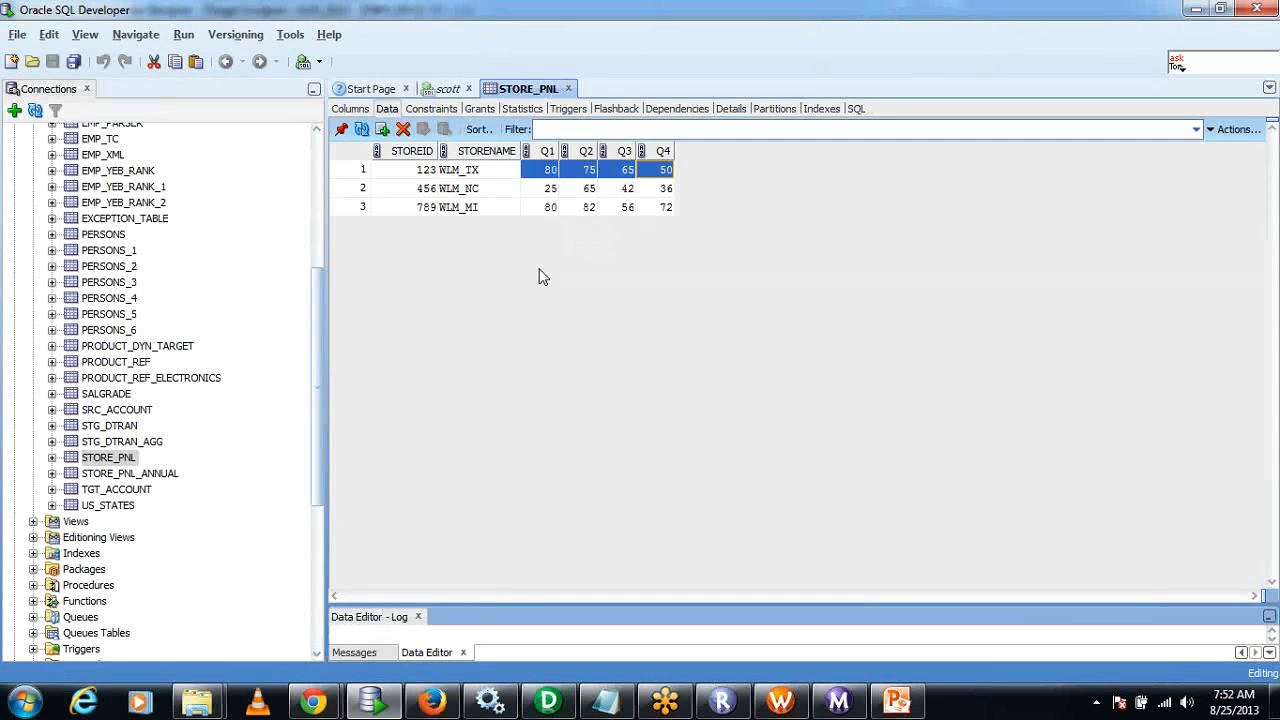
click(415, 172)
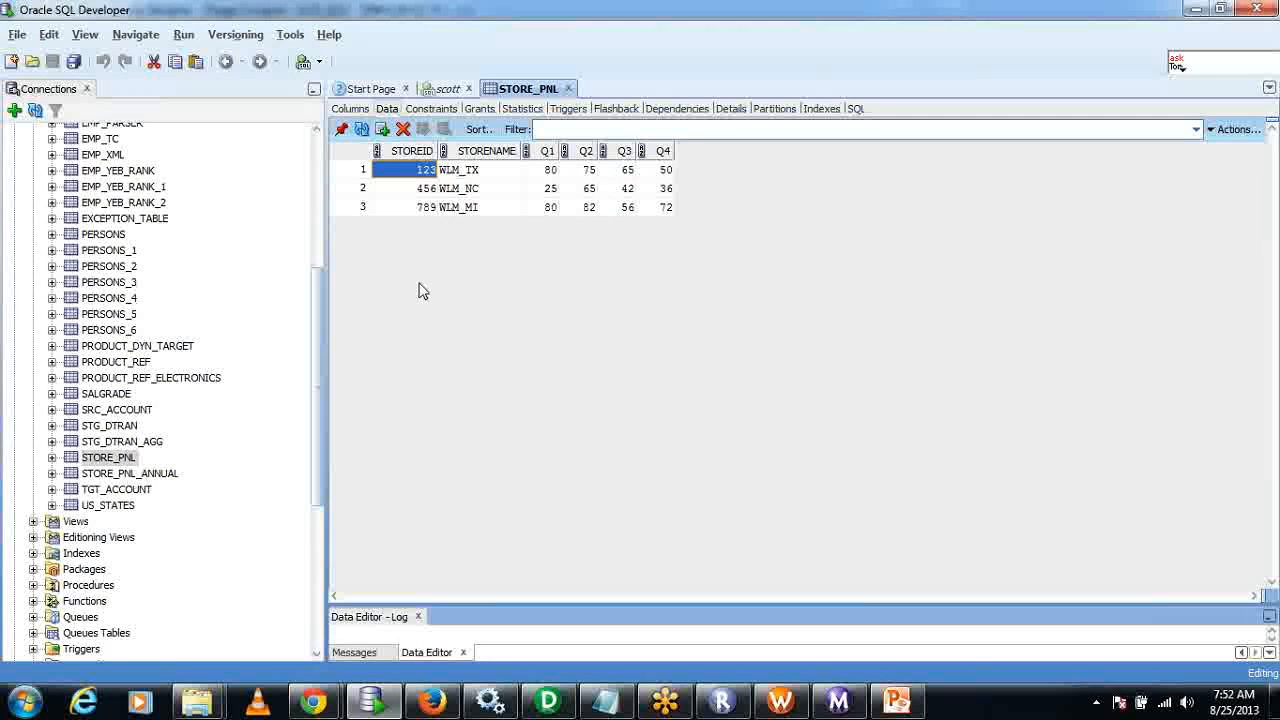
drag(548, 171, 648, 177)
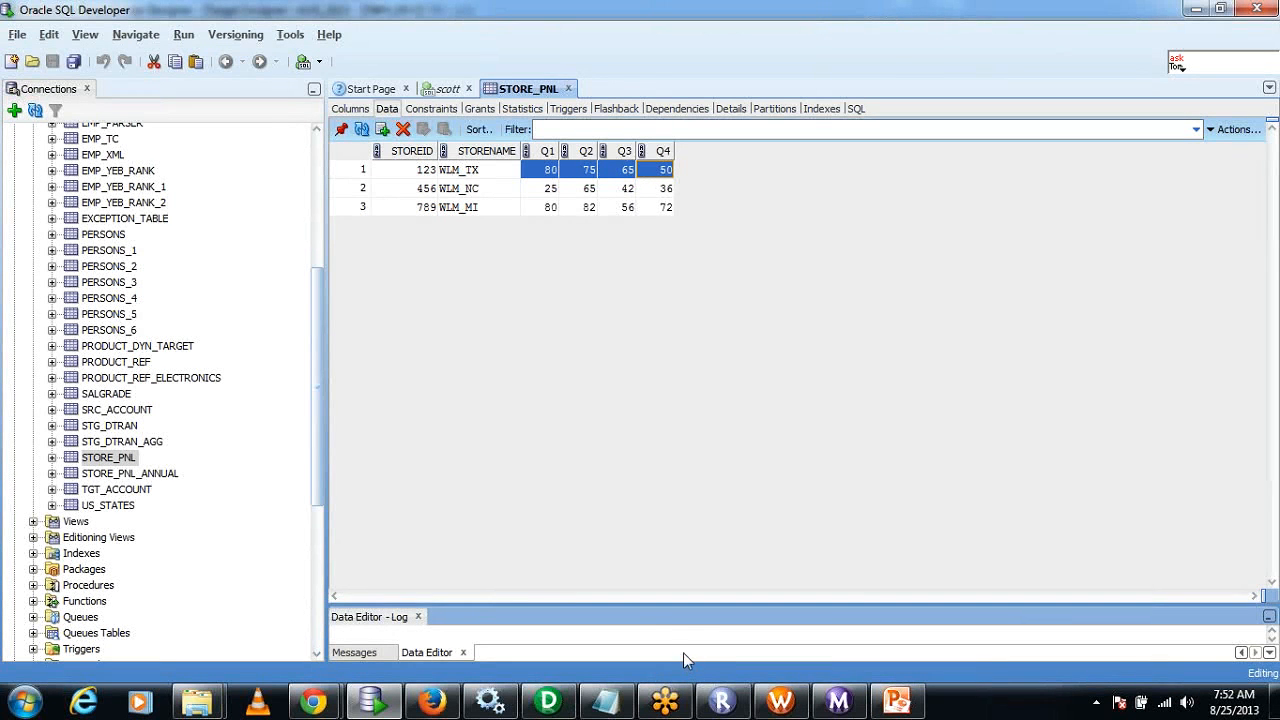
mouse_move(310, 697)
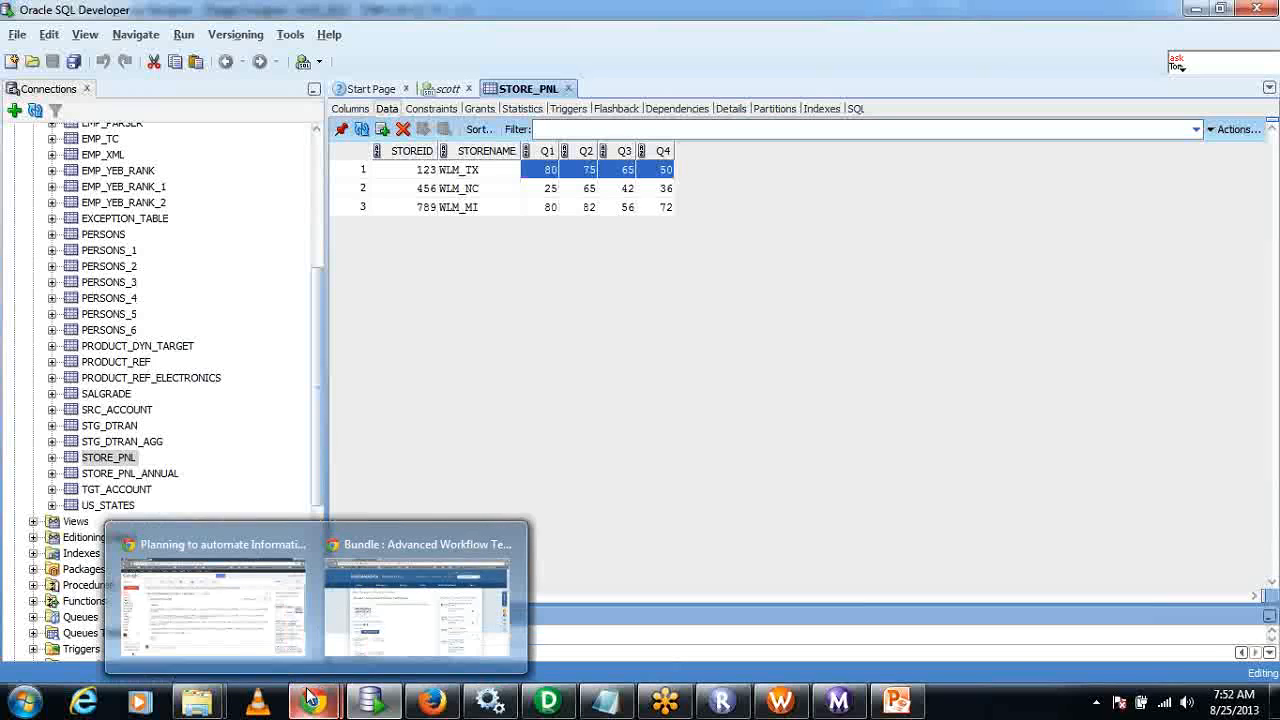
Switch to PowerCenter Designer, list the Oracle sources of AUG_2013 and clear the Source Analyzer workspace.
click(548, 700)
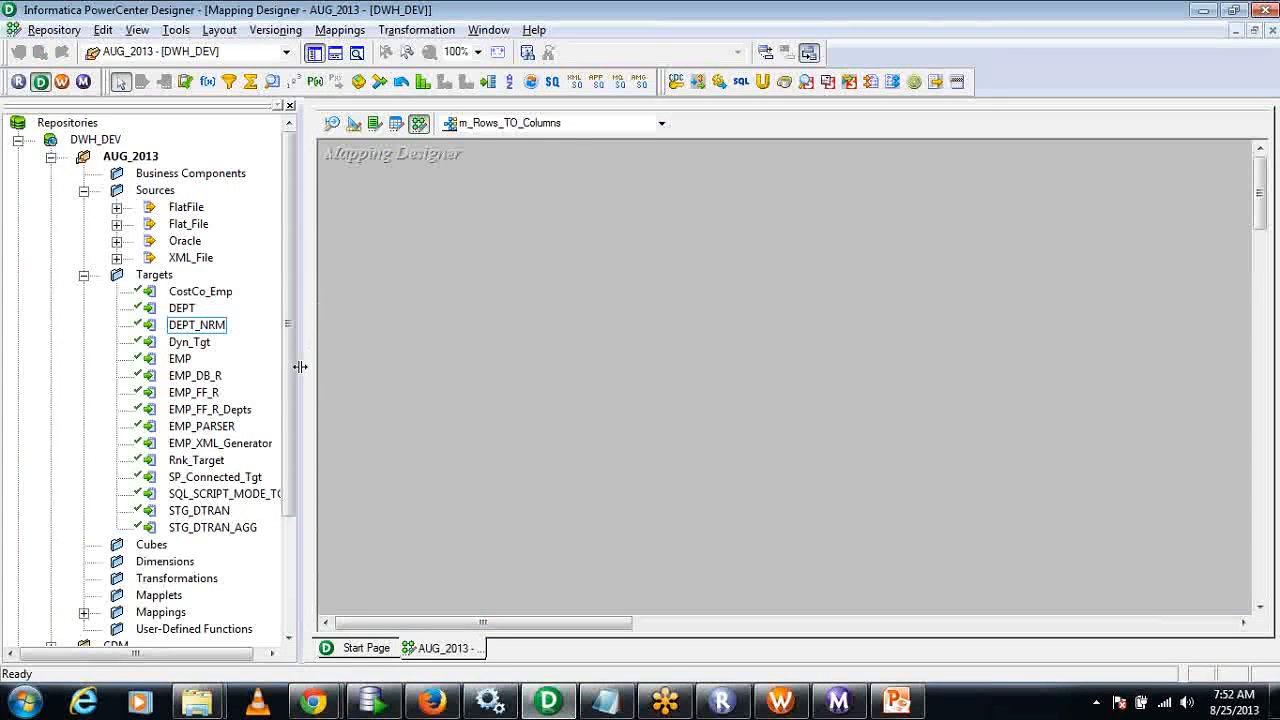
click(84, 274)
click(117, 241)
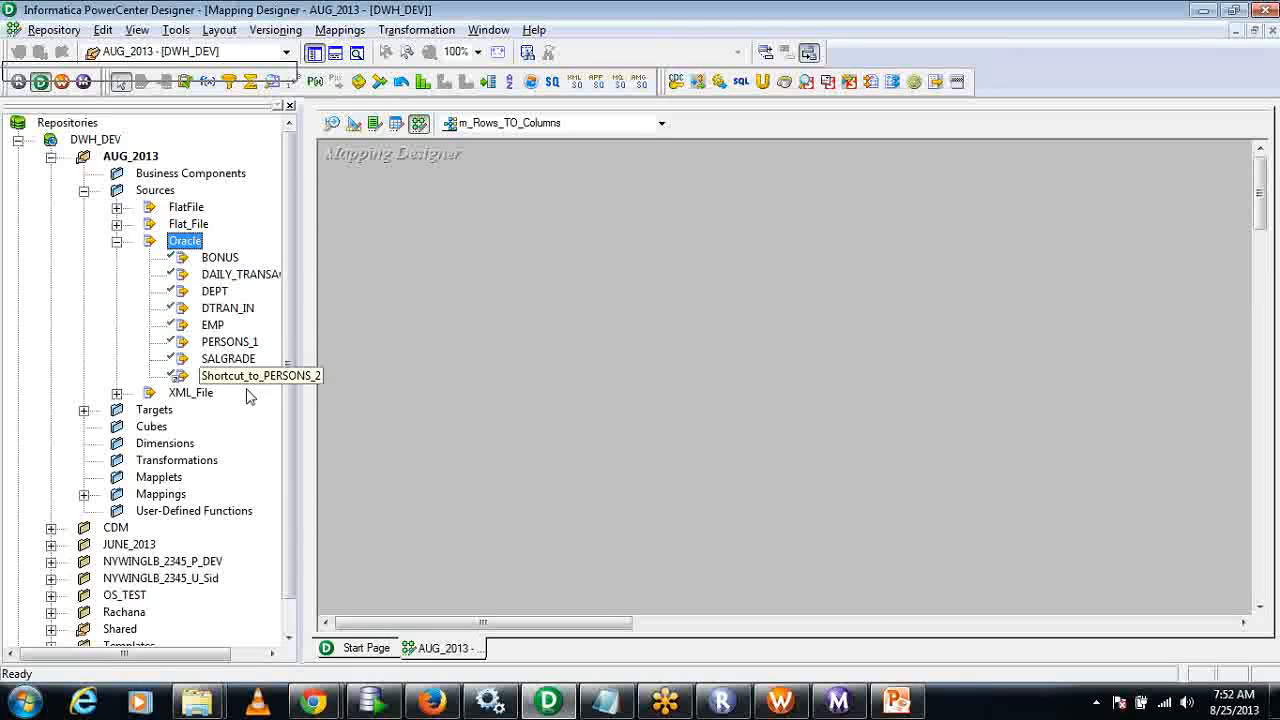
click(332, 123)
right_click(585, 172)
click(620, 204)
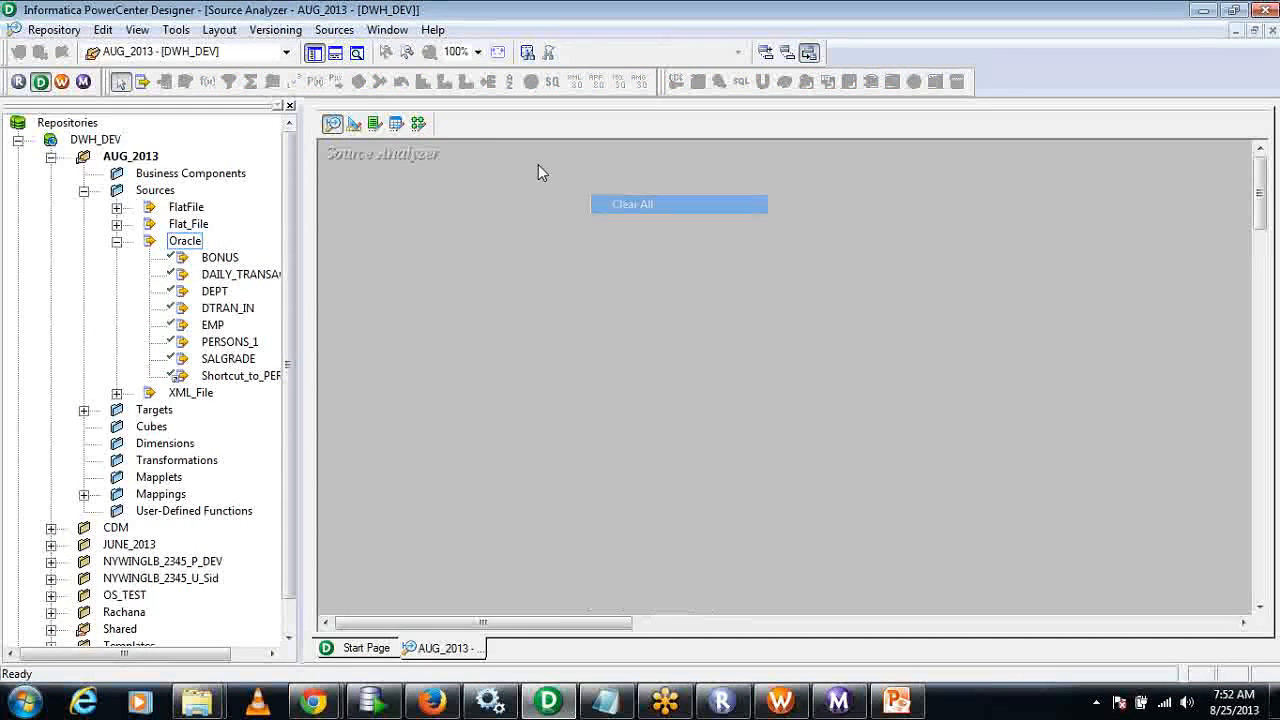
Import the STORE_PNL table of the SCOTT schema as a source definition from the Oracle database.
click(334, 30)
click(351, 55)
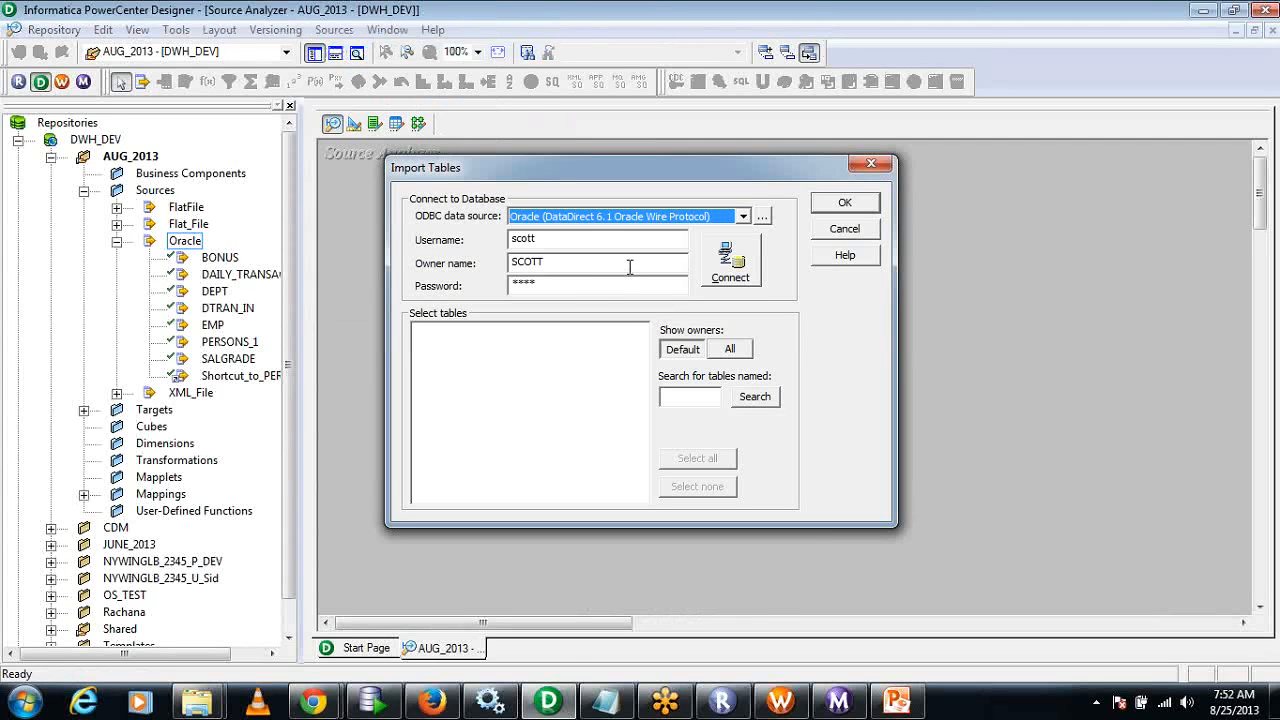
click(730, 262)
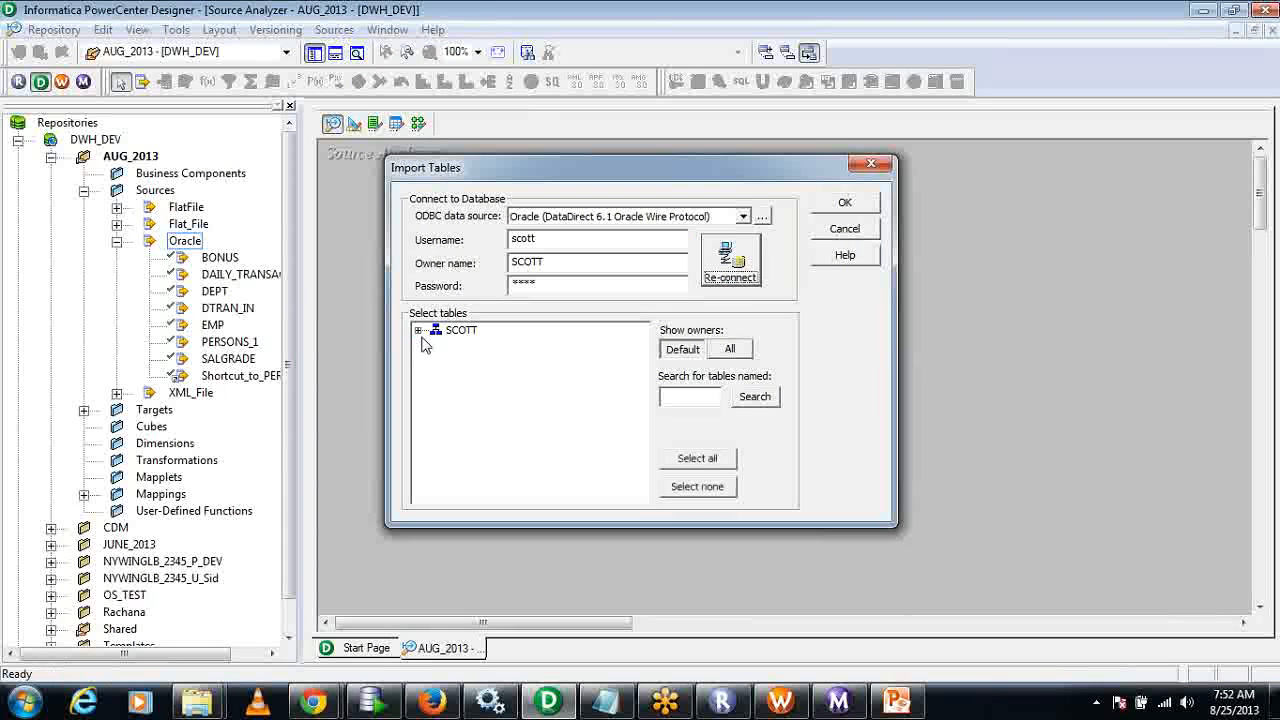
click(419, 332)
click(436, 346)
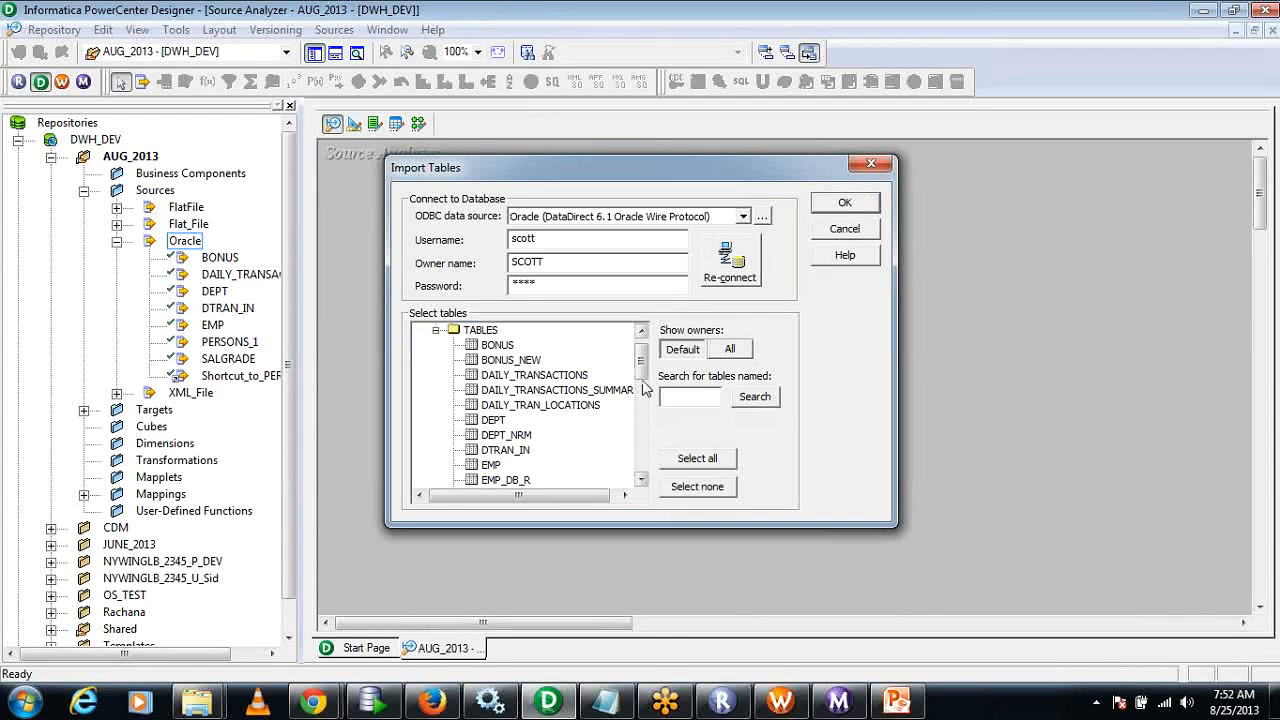
drag(641, 355, 647, 476)
click(538, 437)
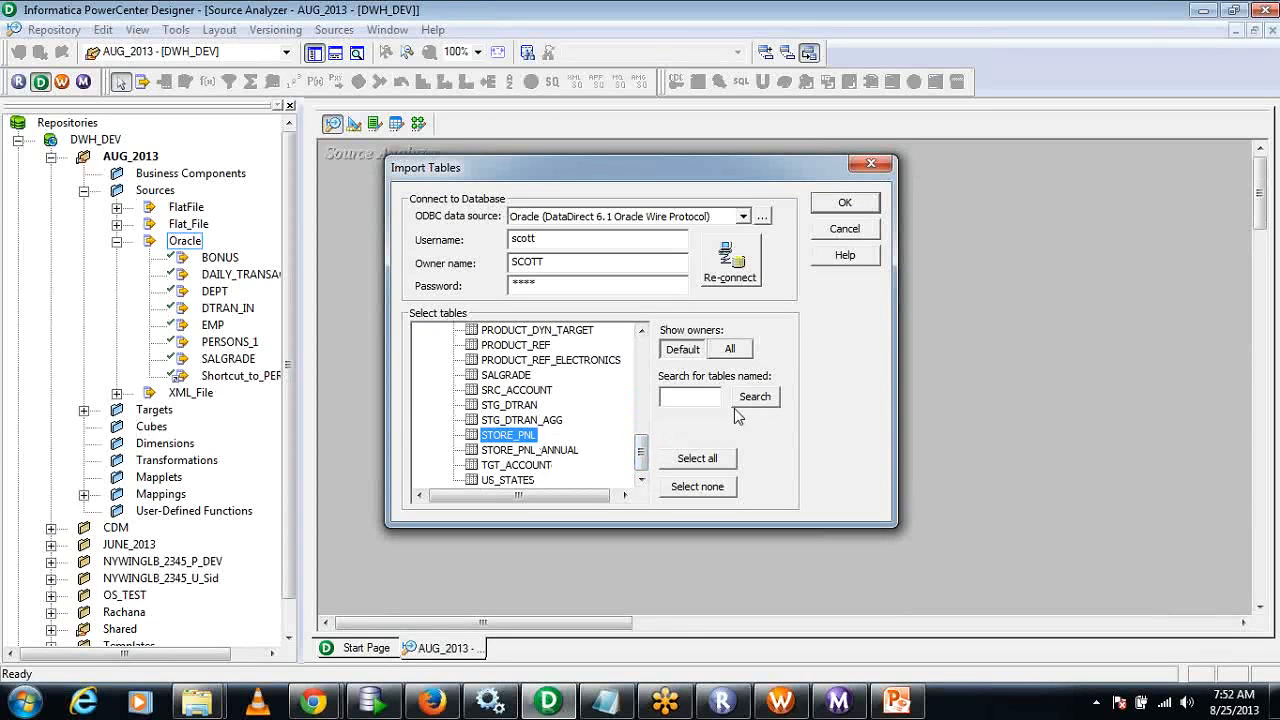
click(844, 203)
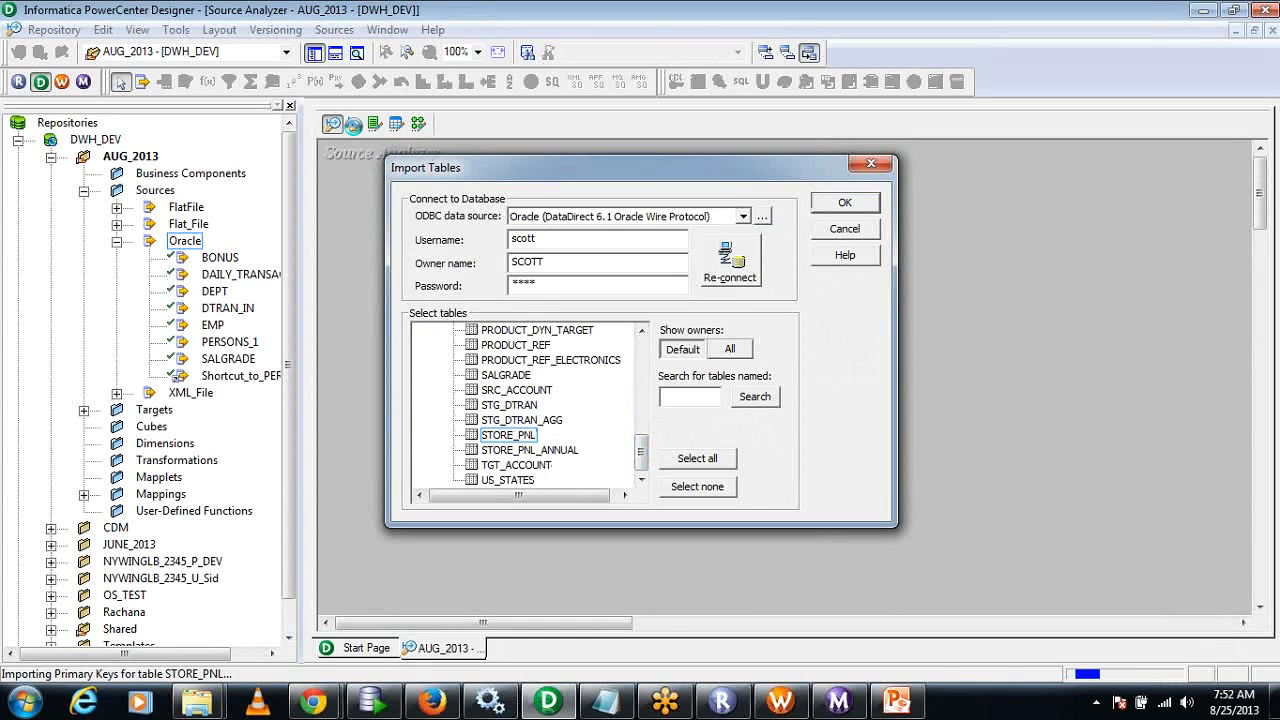
Clear the Target Designer workspace and import SCOTT's STORE_PNL_ANNUAL table from the Oracle database as a target definition.
click(355, 124)
right_click(669, 196)
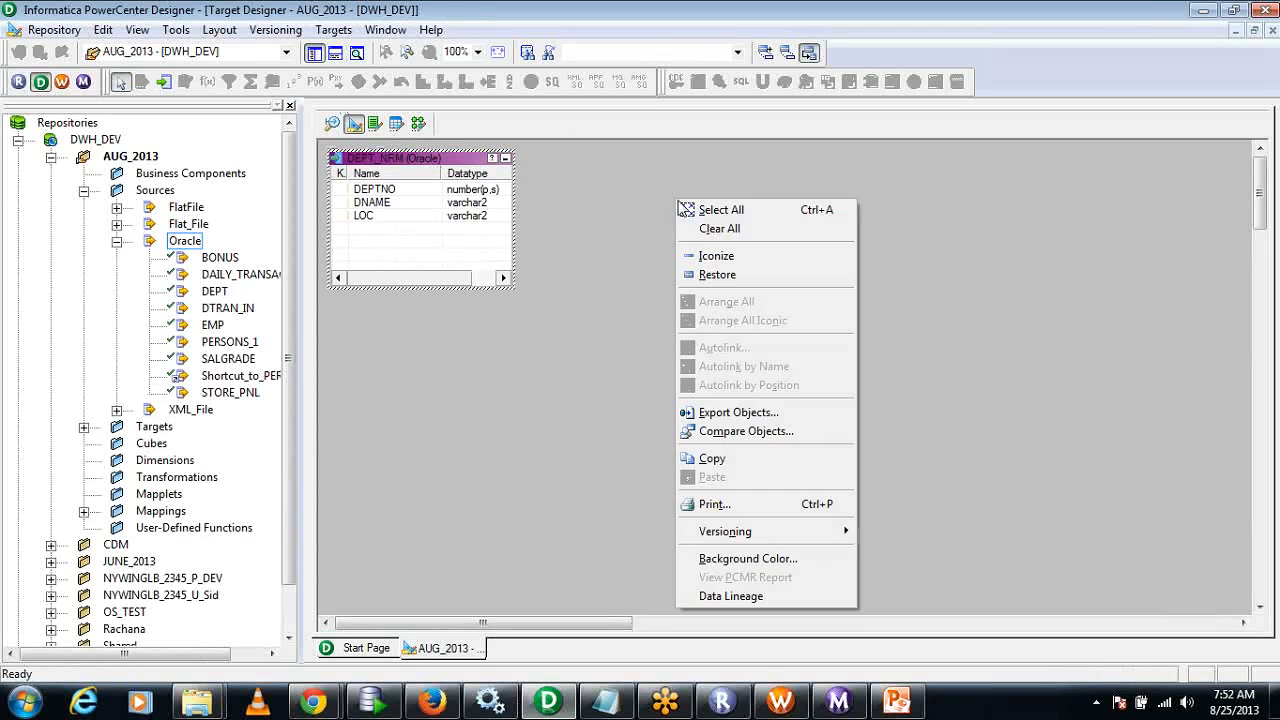
click(705, 230)
click(338, 32)
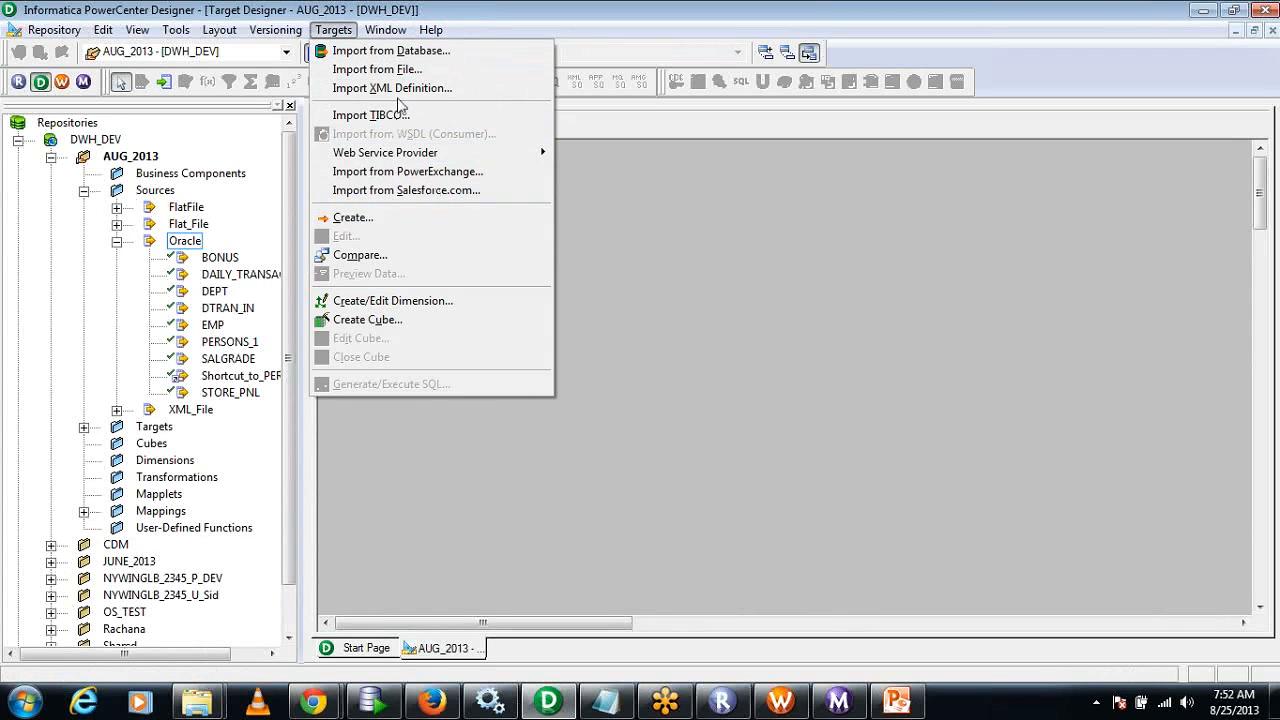
click(395, 48)
click(728, 272)
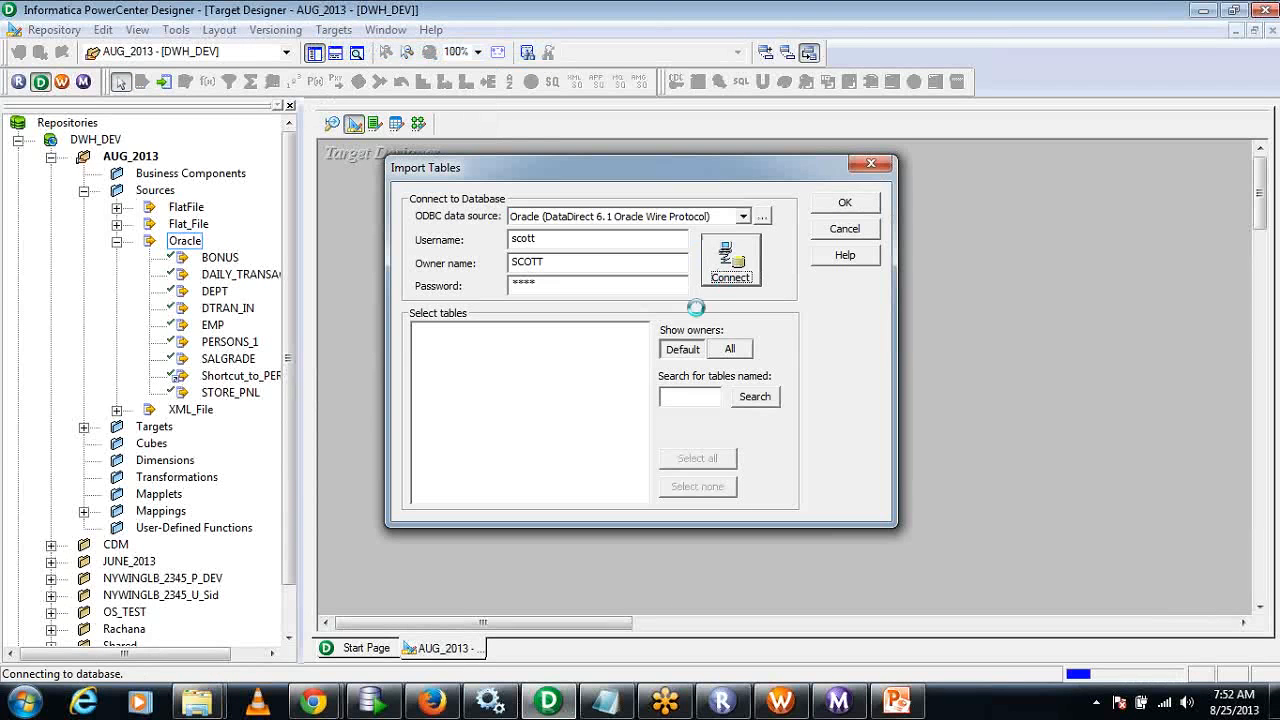
click(418, 330)
click(436, 345)
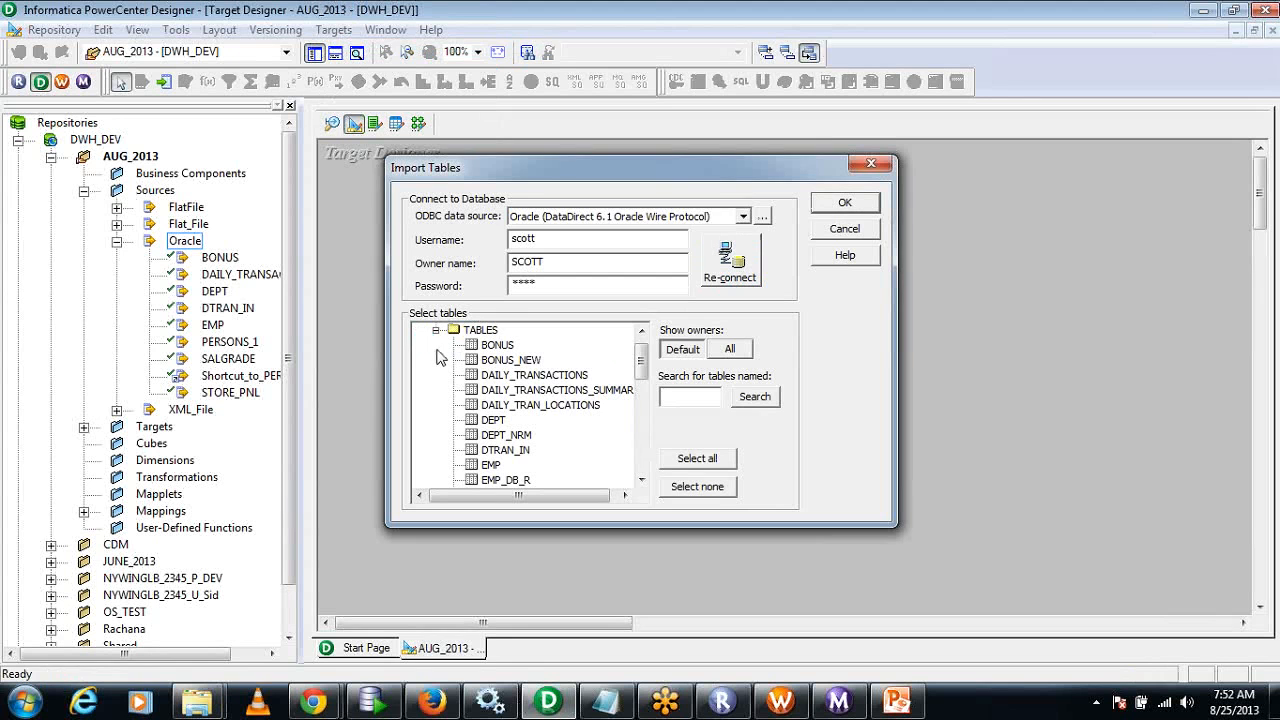
scroll(617, 383, down, 5)
click(532, 450)
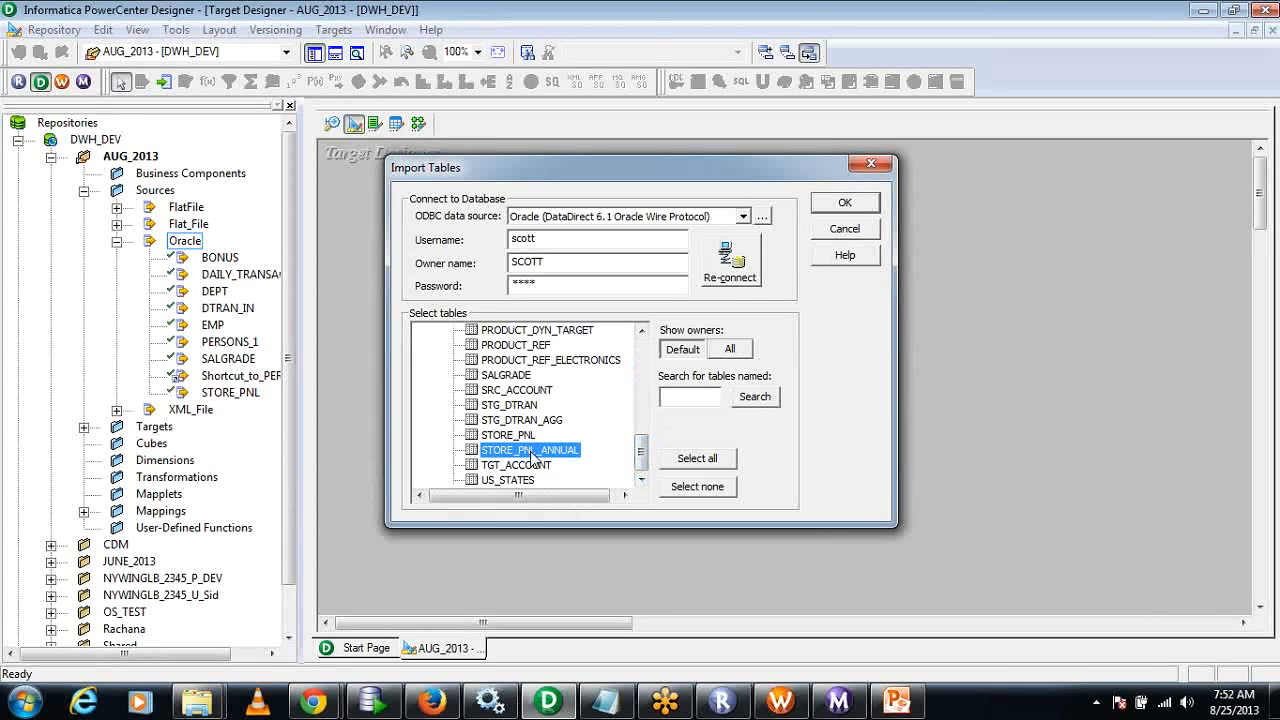
click(845, 203)
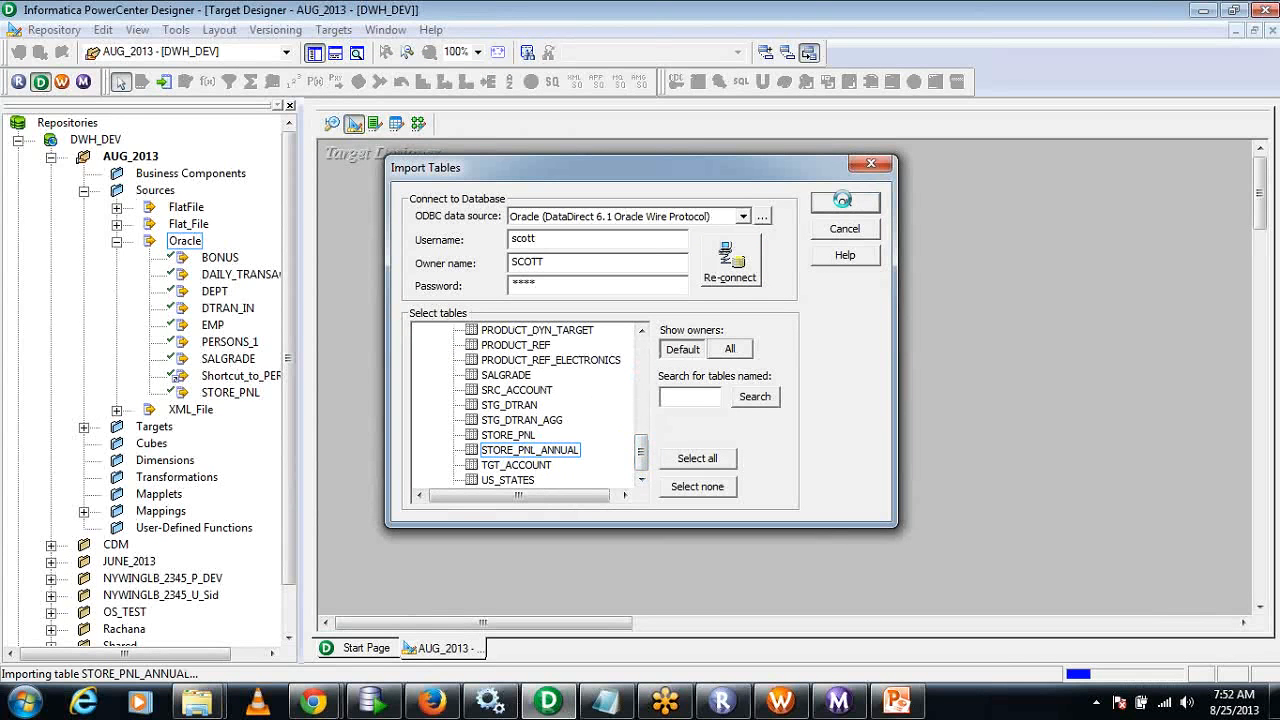
Switch to Oracle SQL Developer and review the SQL statements in the scott worksheet with its editor area enlarged.
click(372, 700)
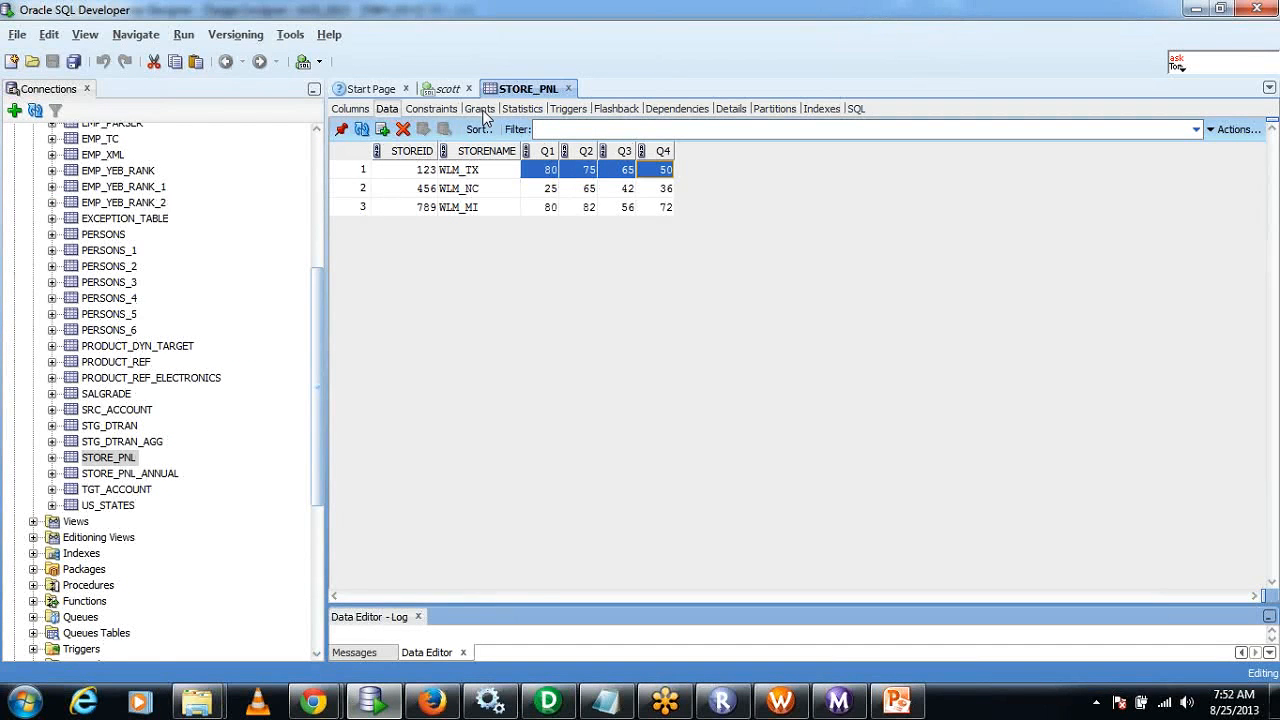
click(449, 88)
click(536, 160)
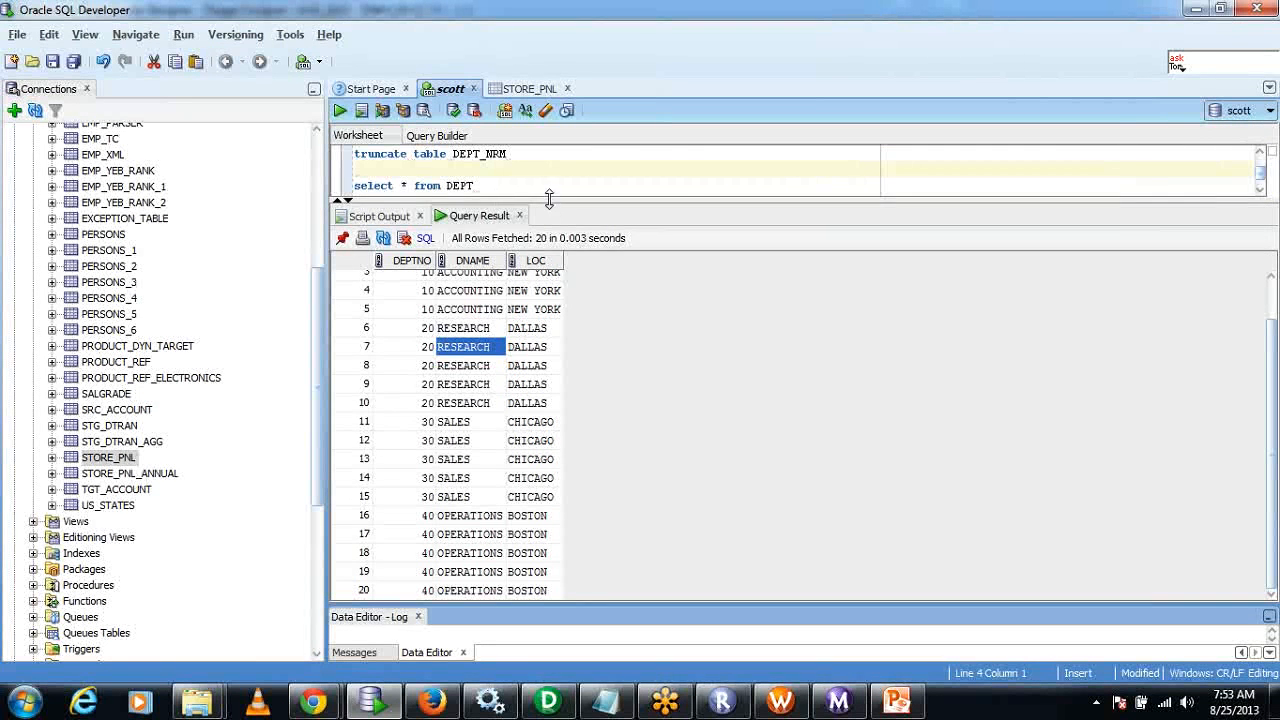
drag(549, 200, 555, 264)
click(590, 188)
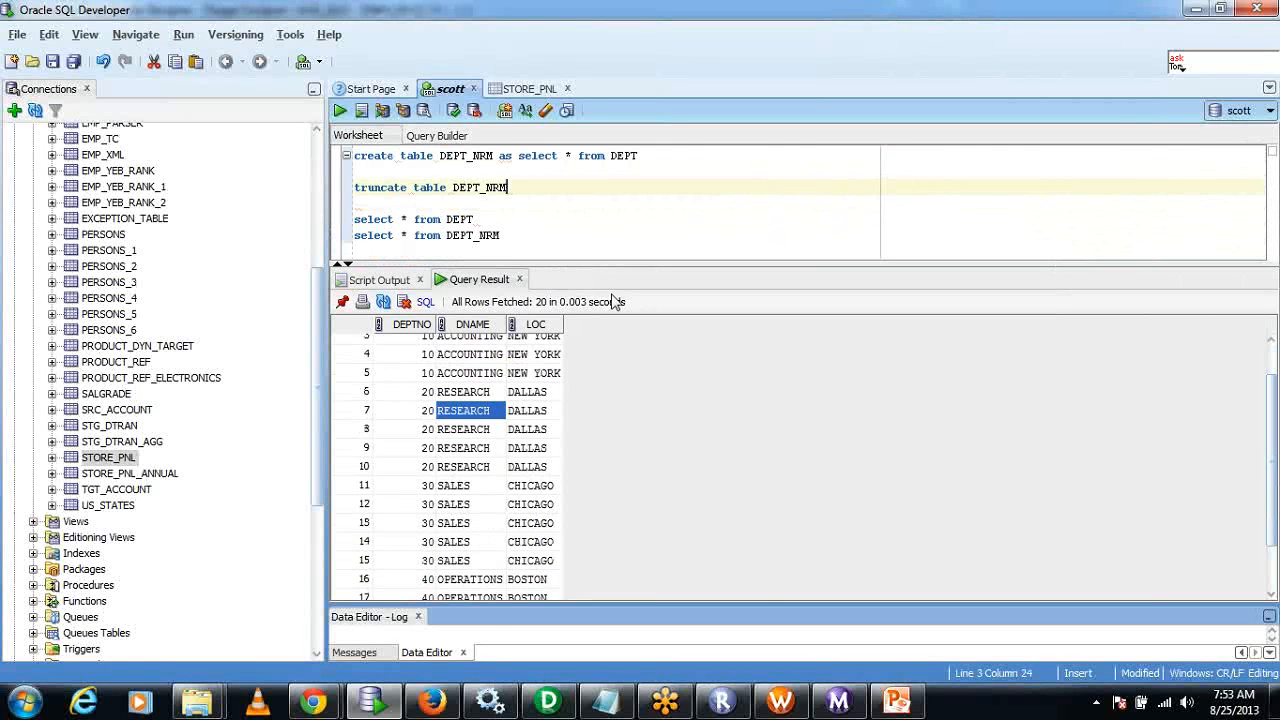
click(774, 700)
Switch to PowerCenter Designer, add the STORE_PNL source to the m_Rows_TO_Columns mapping and place SQ_STORE_PNL below it to its right.
click(548, 708)
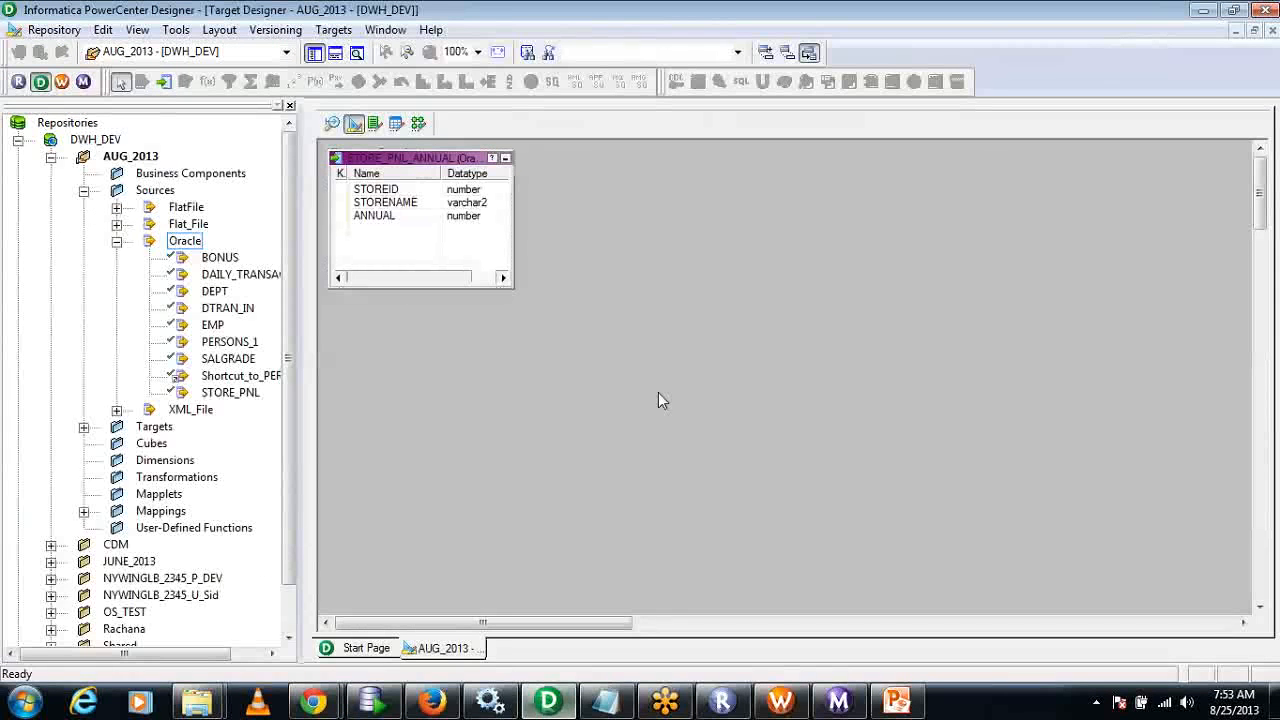
click(418, 123)
drag(230, 393, 398, 195)
drag(593, 313, 633, 333)
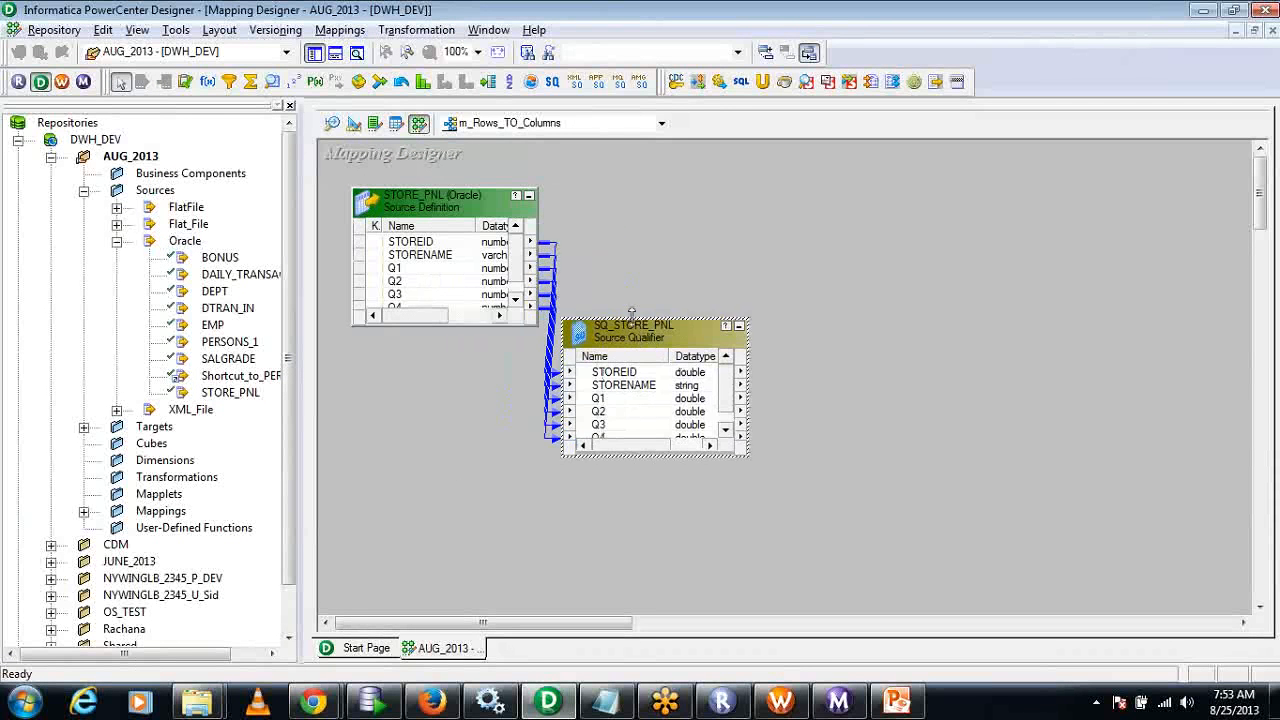
Create a Normalizer transformation named NRM_Annual and place it to the right of SQ_STORE_PNL.
click(418, 30)
click(437, 78)
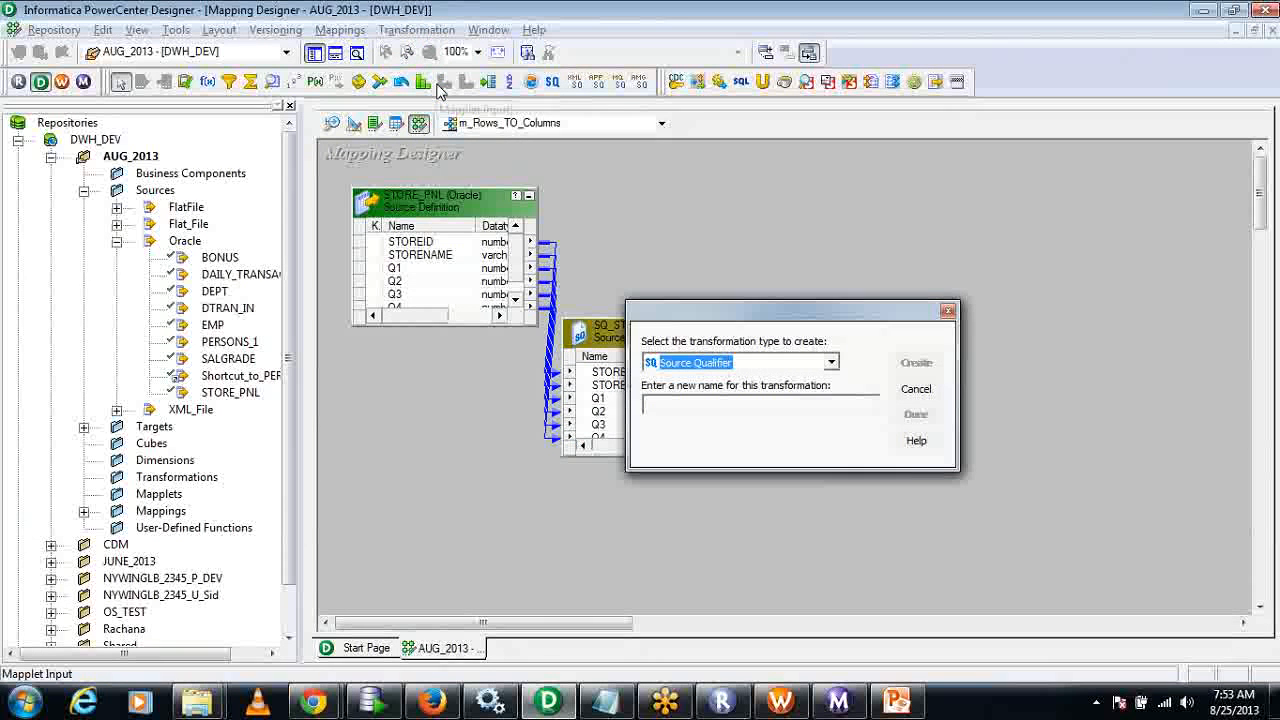
key(n)
key(Tab)
text(NR)
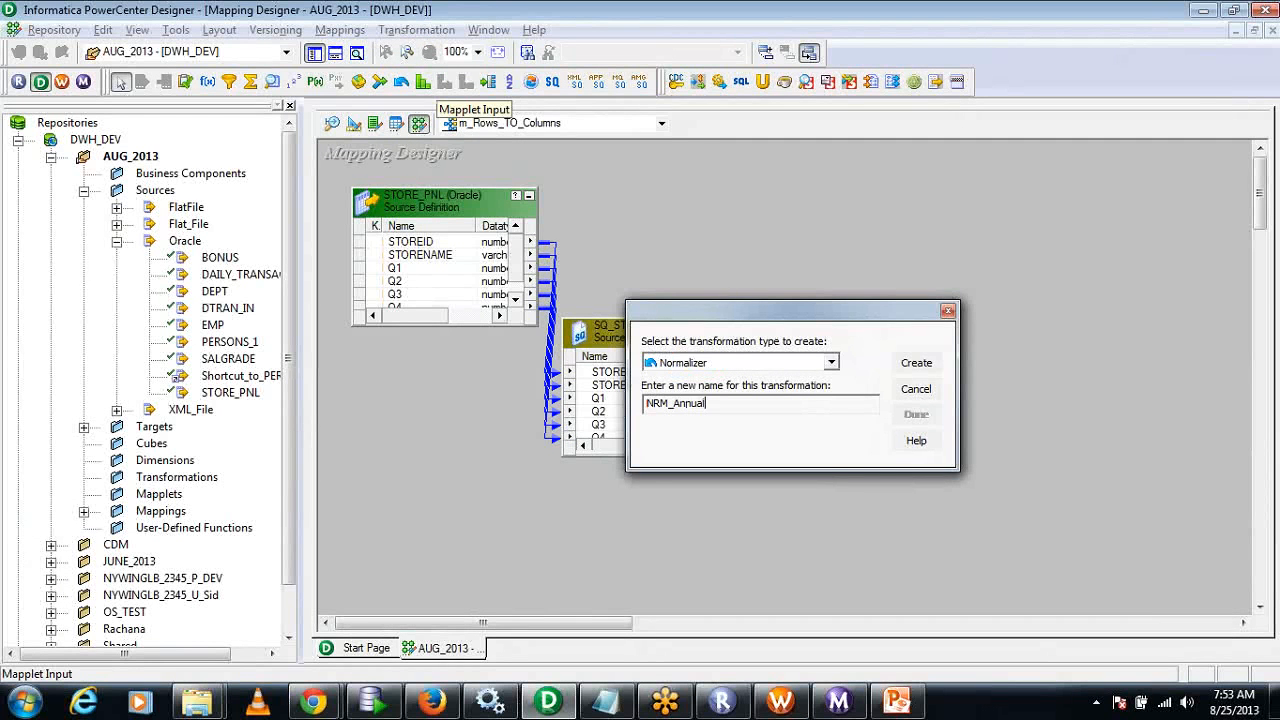
click(916, 363)
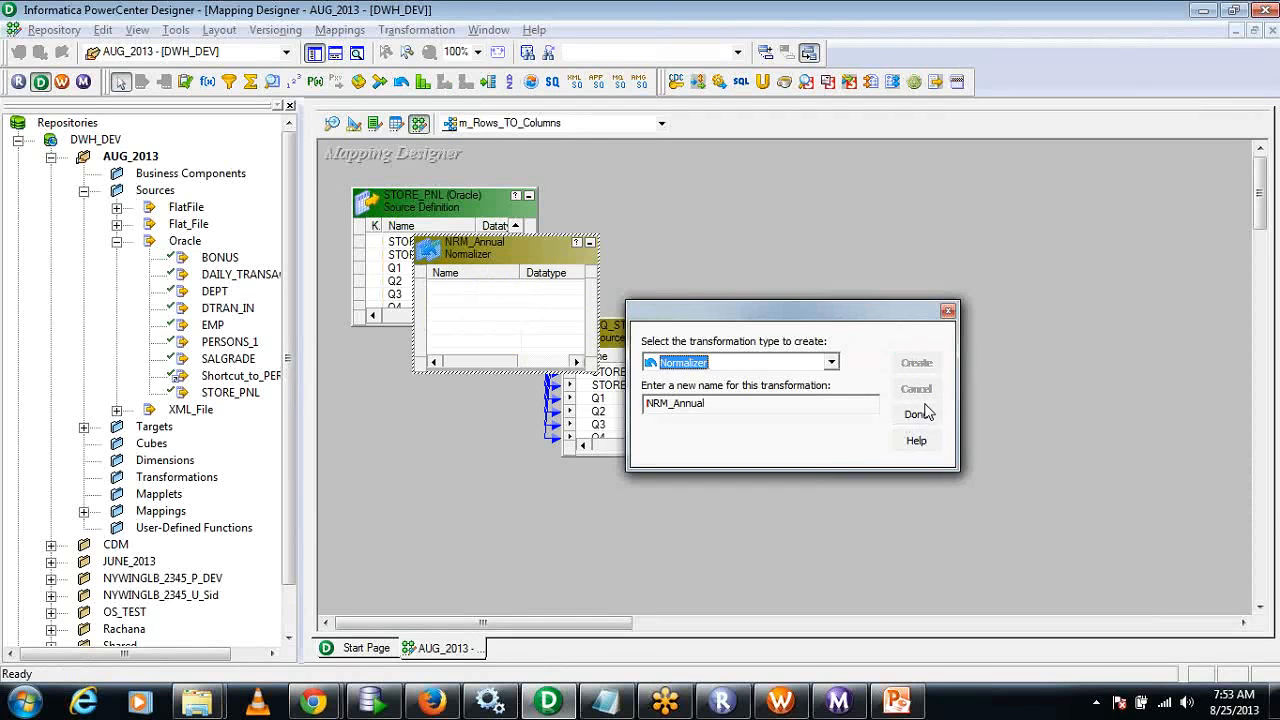
click(918, 413)
drag(529, 252, 953, 292)
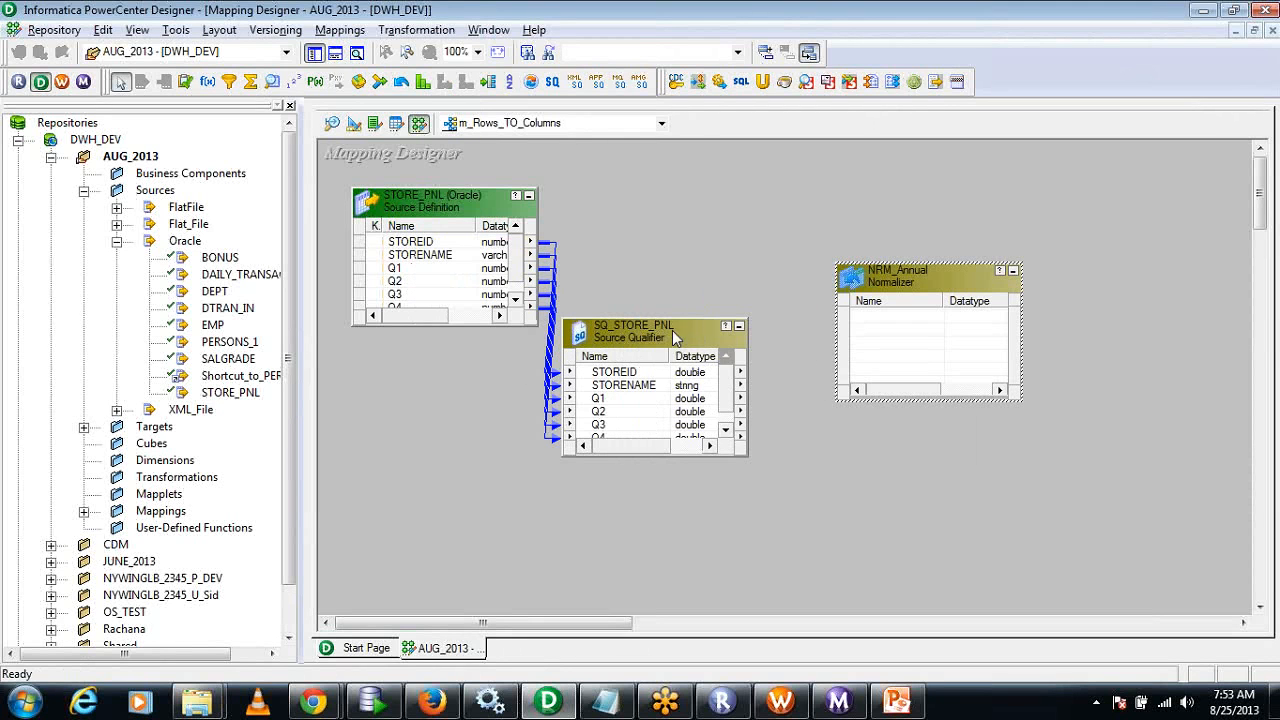
Extend the SQ_STORE_PNL box upward to show all its ports and try to copy all six ports into NRM_Annual.
drag(672, 319, 669, 231)
click(632, 286)
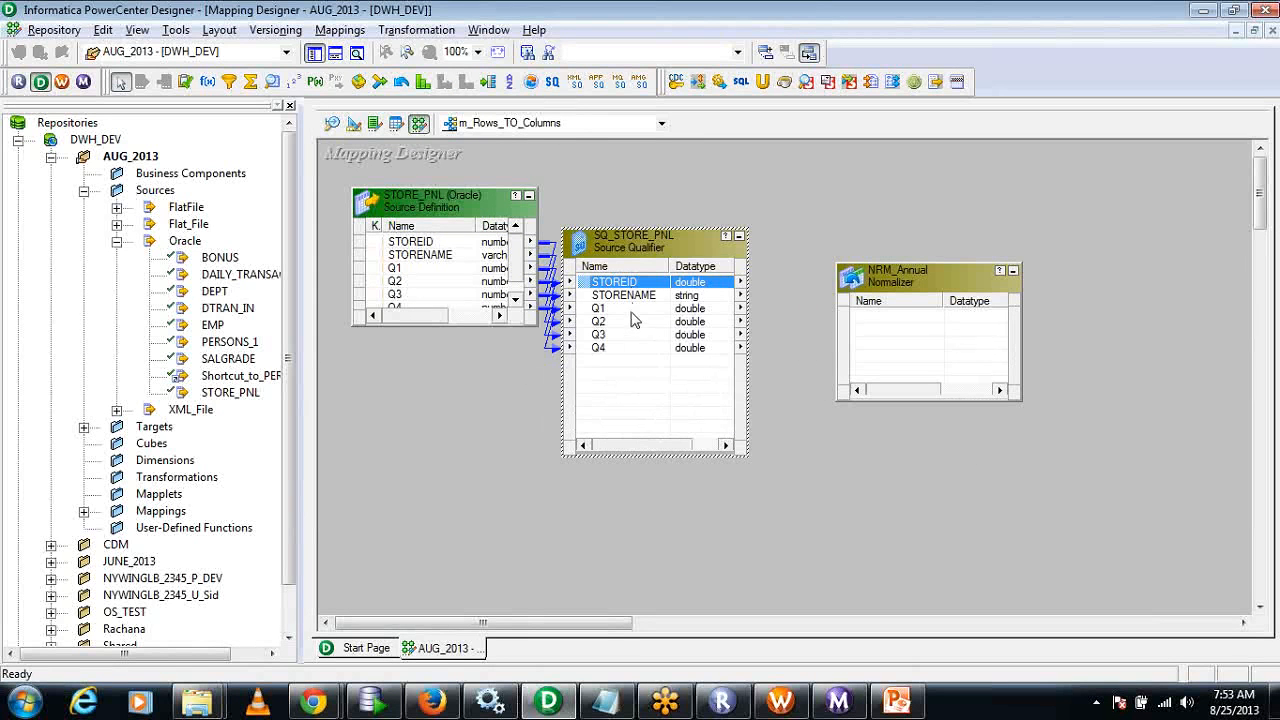
shift+click(632, 347)
drag(628, 303, 924, 351)
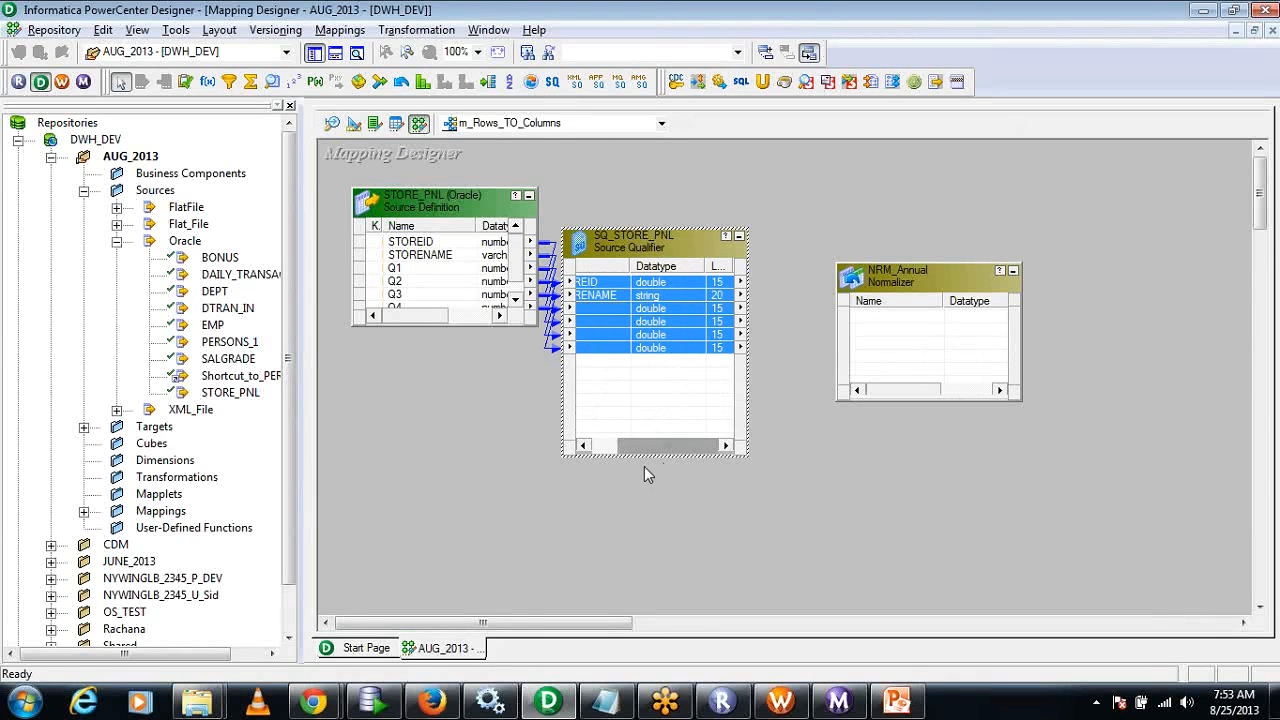
drag(650, 445, 608, 447)
drag(595, 290, 919, 340)
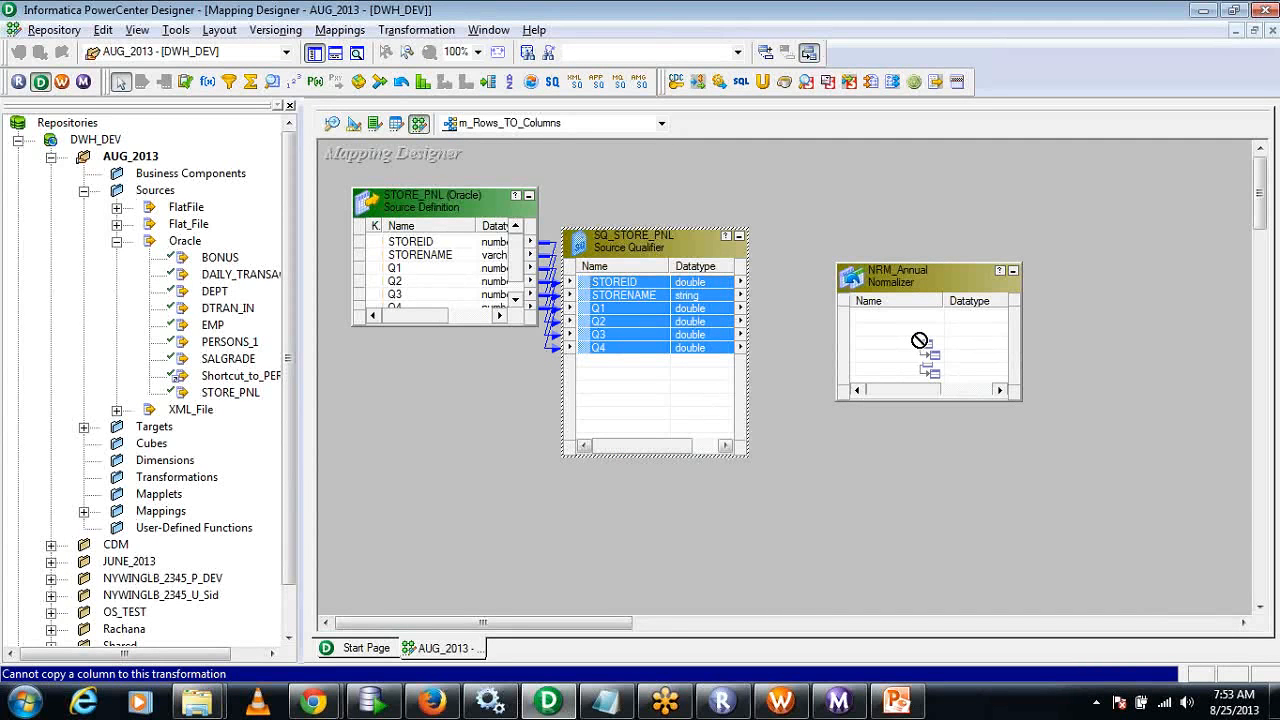
drag(919, 340, 908, 345)
Open NRM_Annual for editing and add three new columns to its Normalizer definition.
double_click(914, 275)
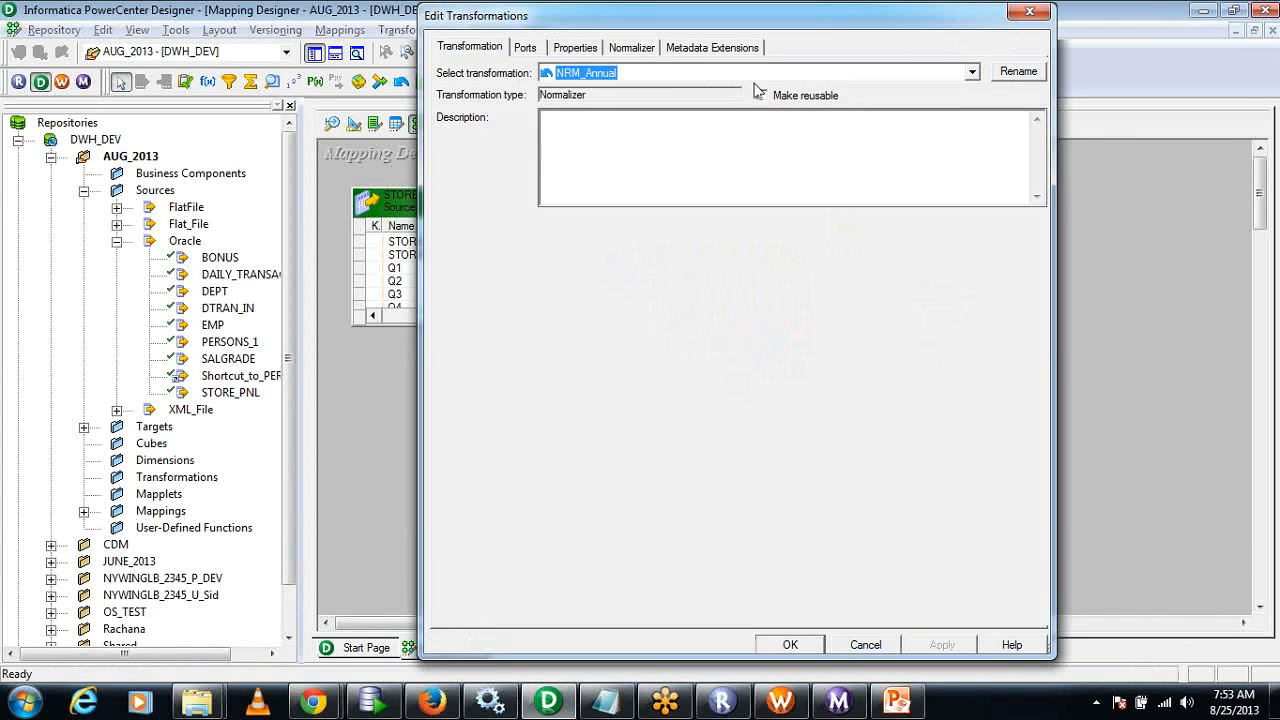
click(652, 50)
click(900, 94)
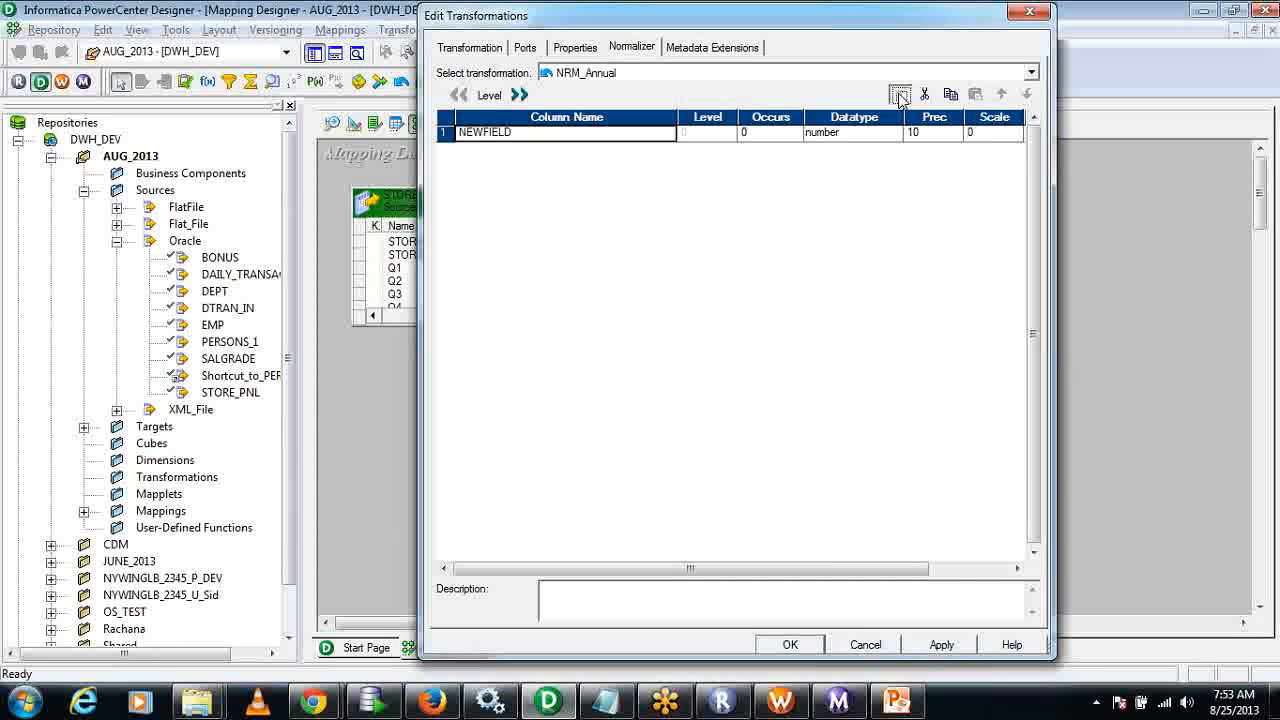
click(900, 94)
click(900, 94)
Name the three Normalizer columns StoreID, StoreName and Annual, in that order.
click(672, 132)
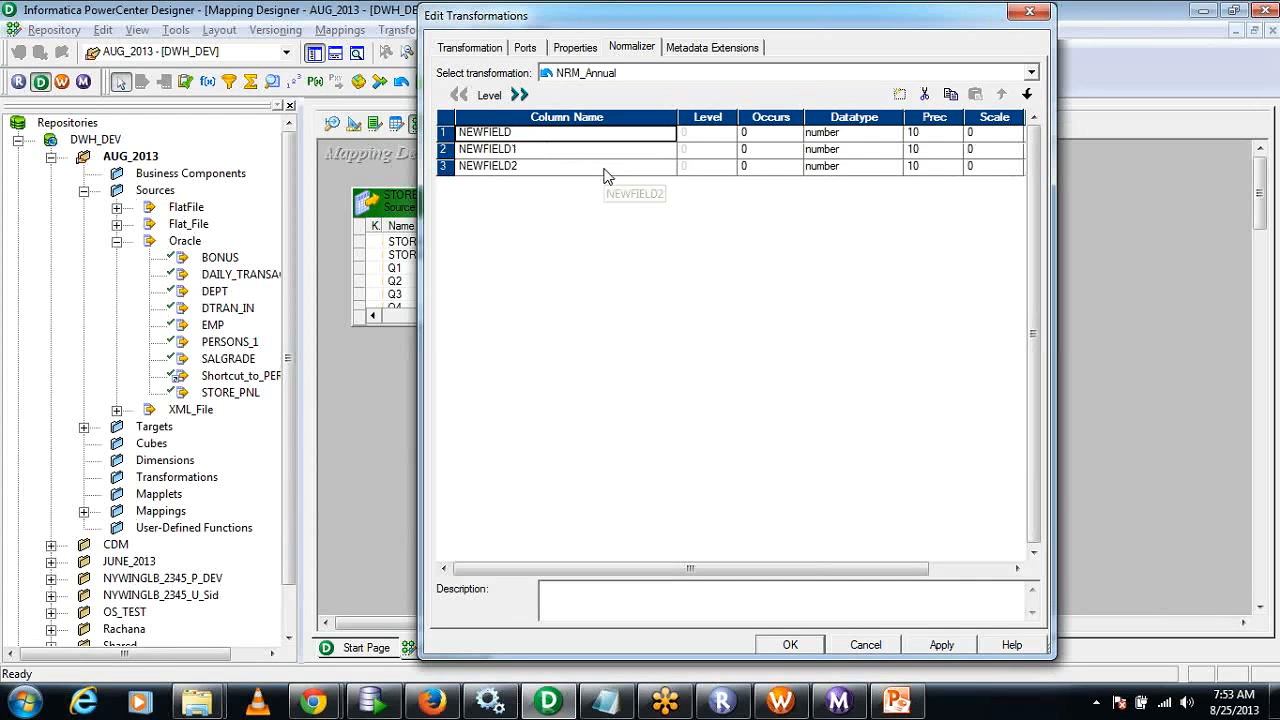
text(Sto)
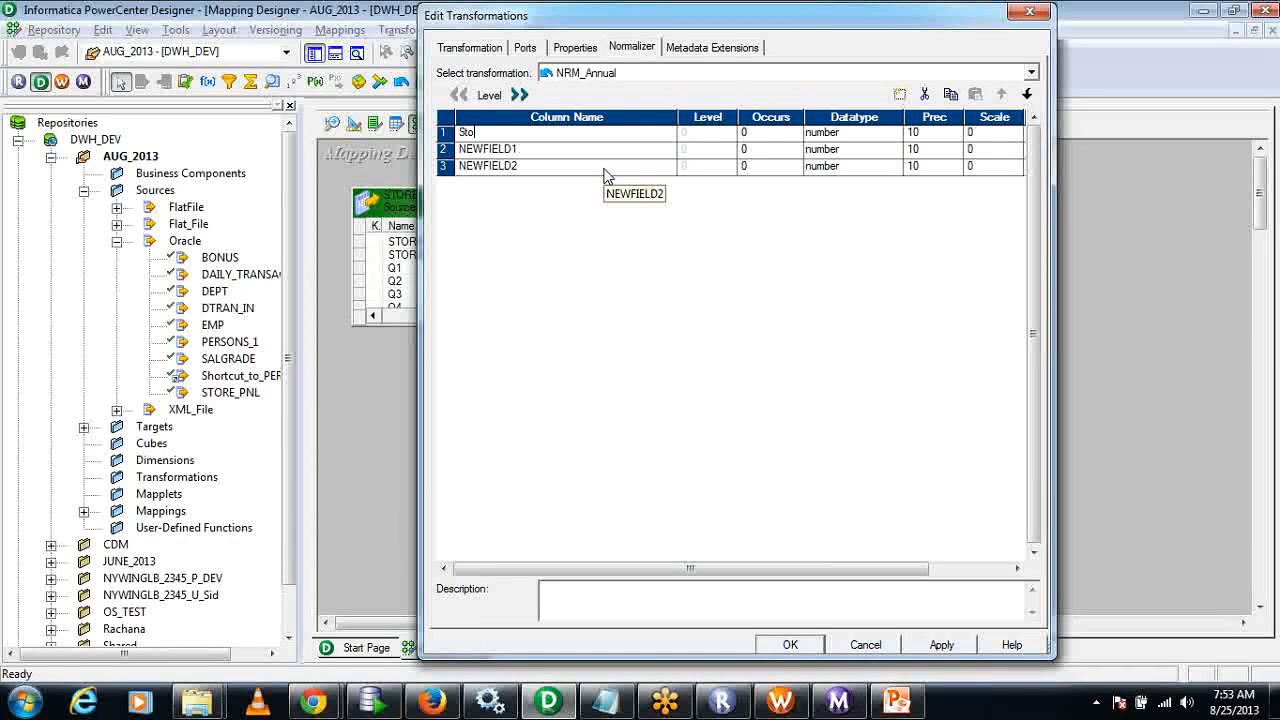
text(reID)
click(552, 150)
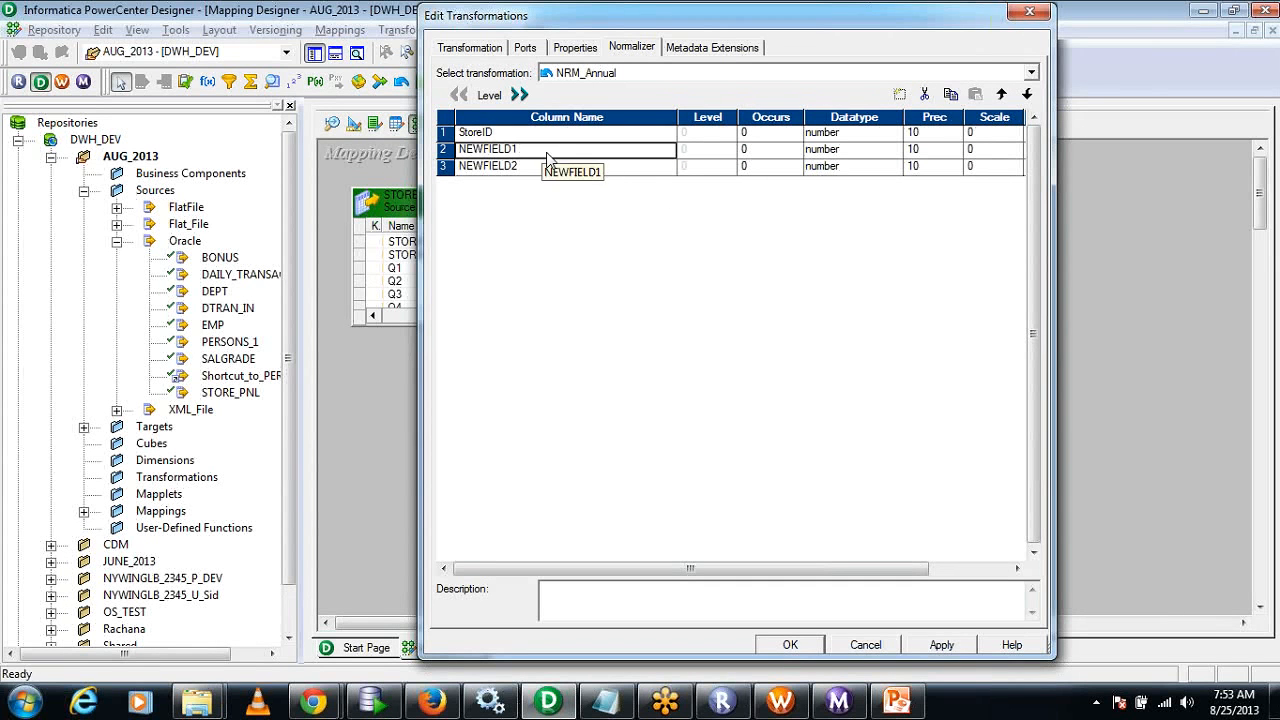
text(StoreN)
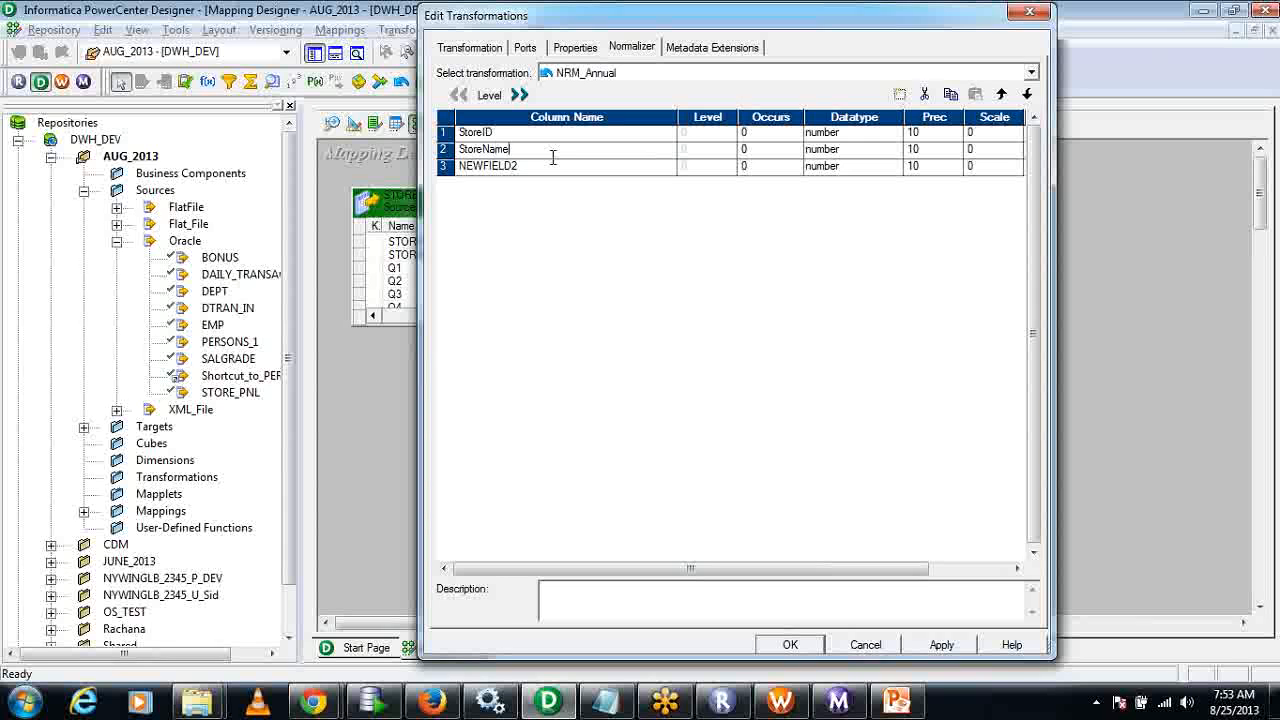
text(ame)
click(544, 166)
text(Annual)
Open the Occurs value of the StoreID column for editing.
click(784, 134)
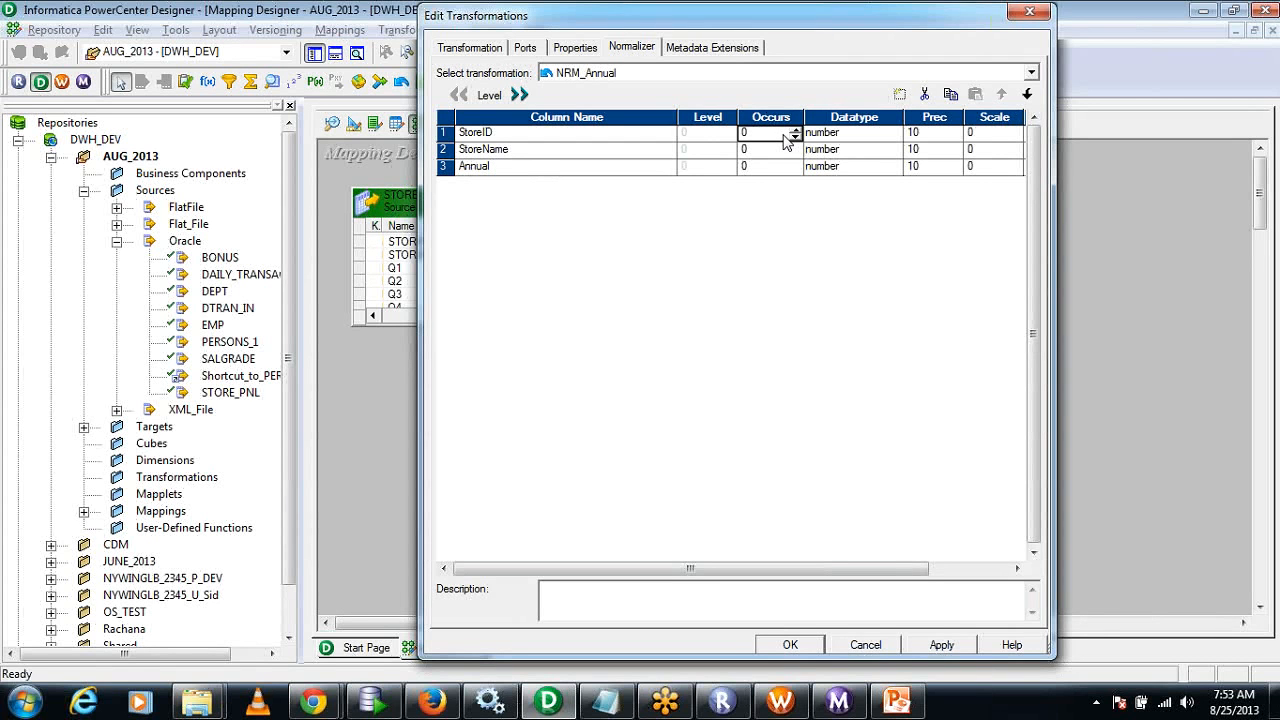
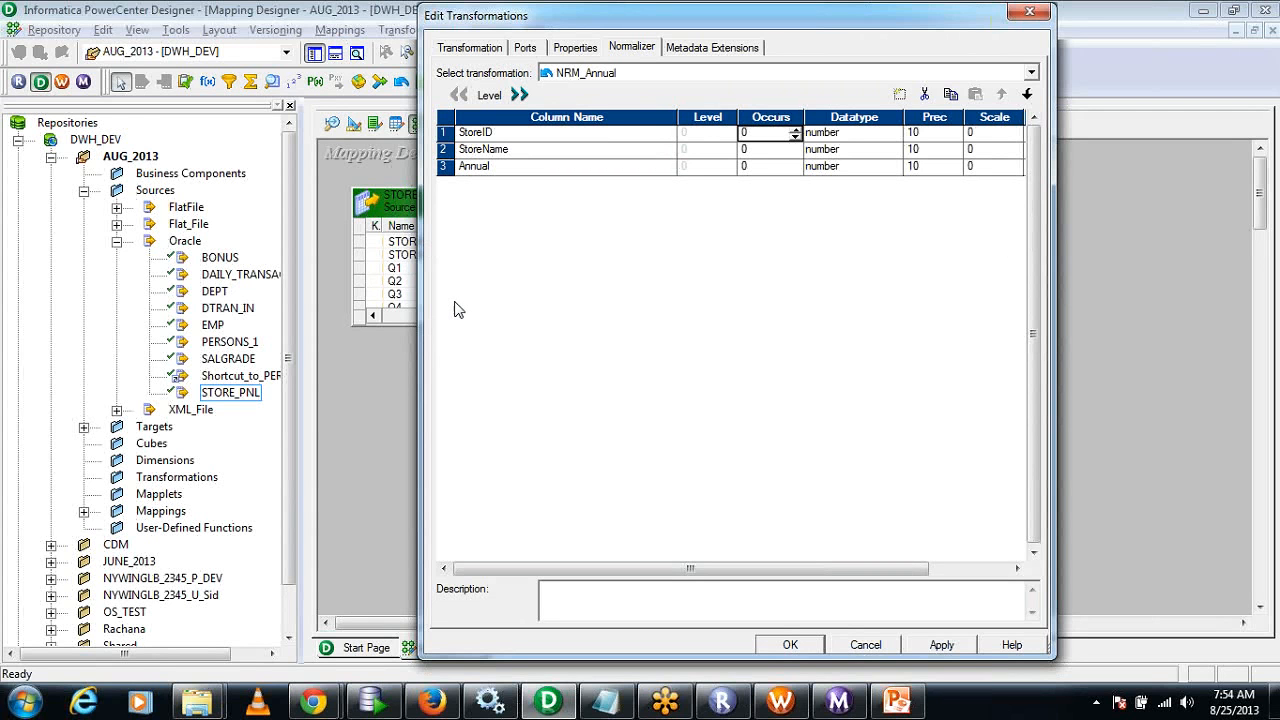
Set the Annual column's Occurs to 4 and StoreName's datatype to string in NRM_Annual, and accept the changes.
click(755, 166)
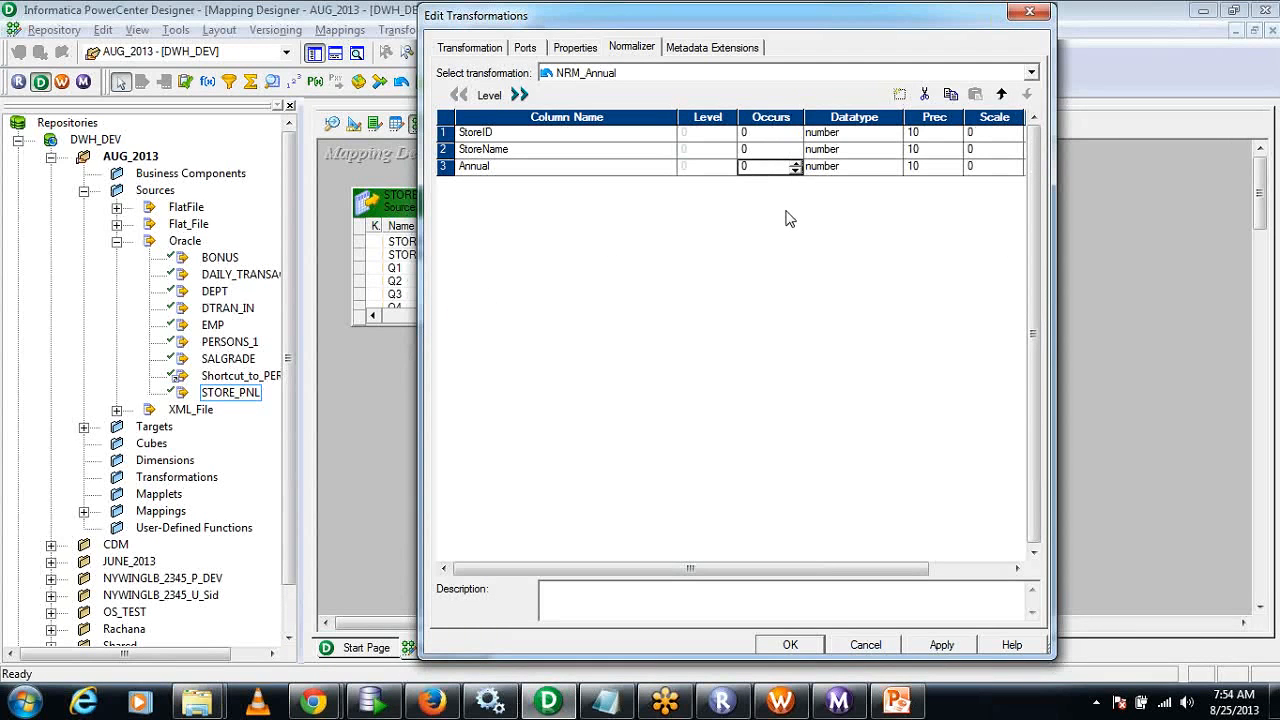
text(4)
click(845, 152)
click(847, 197)
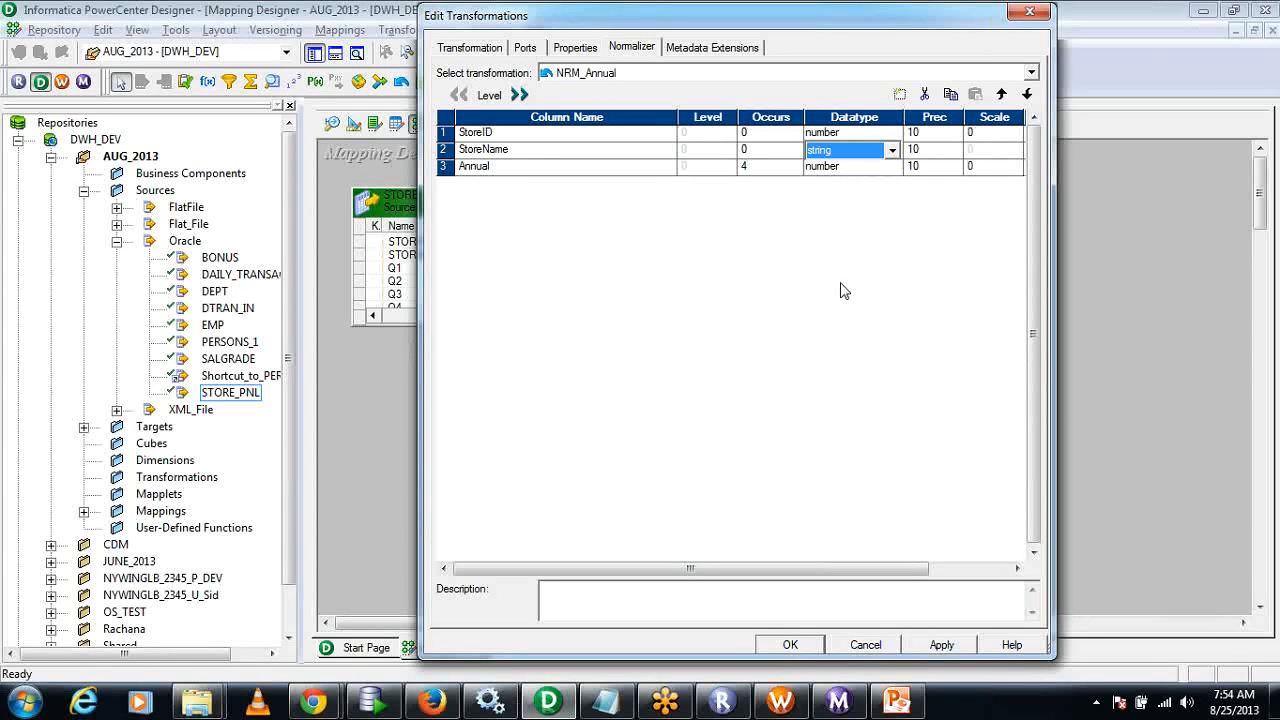
click(955, 649)
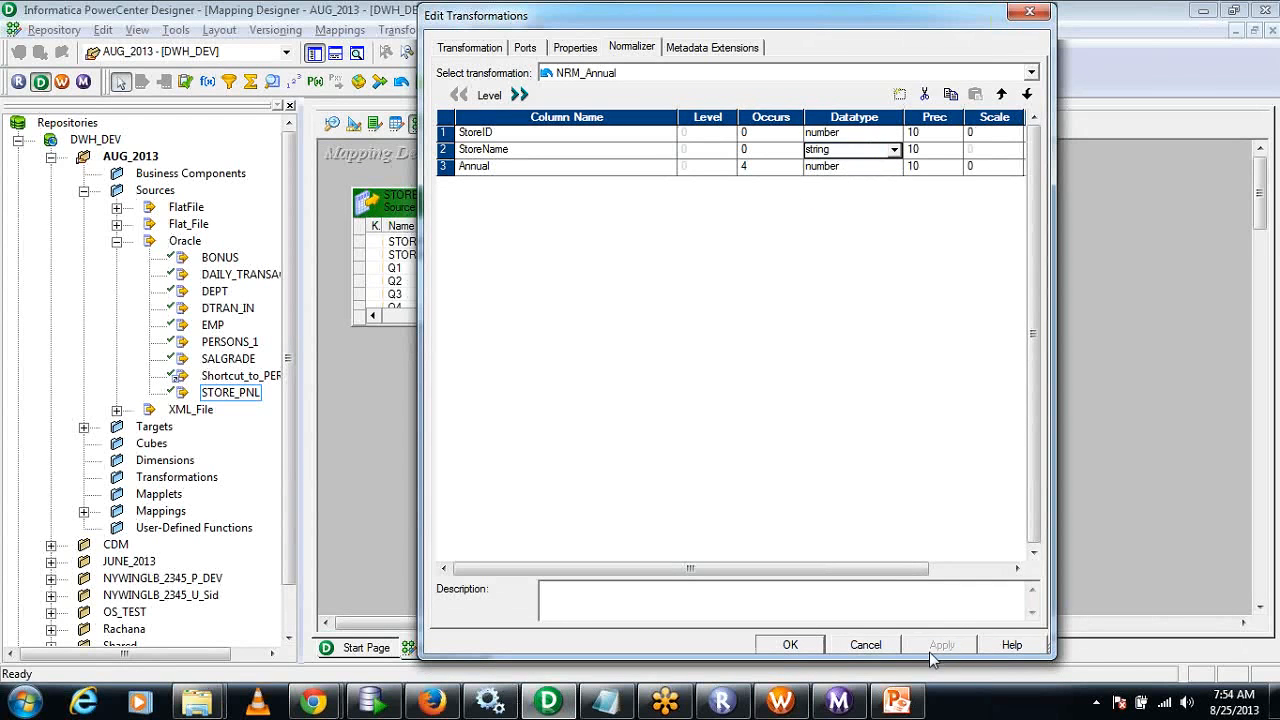
click(790, 645)
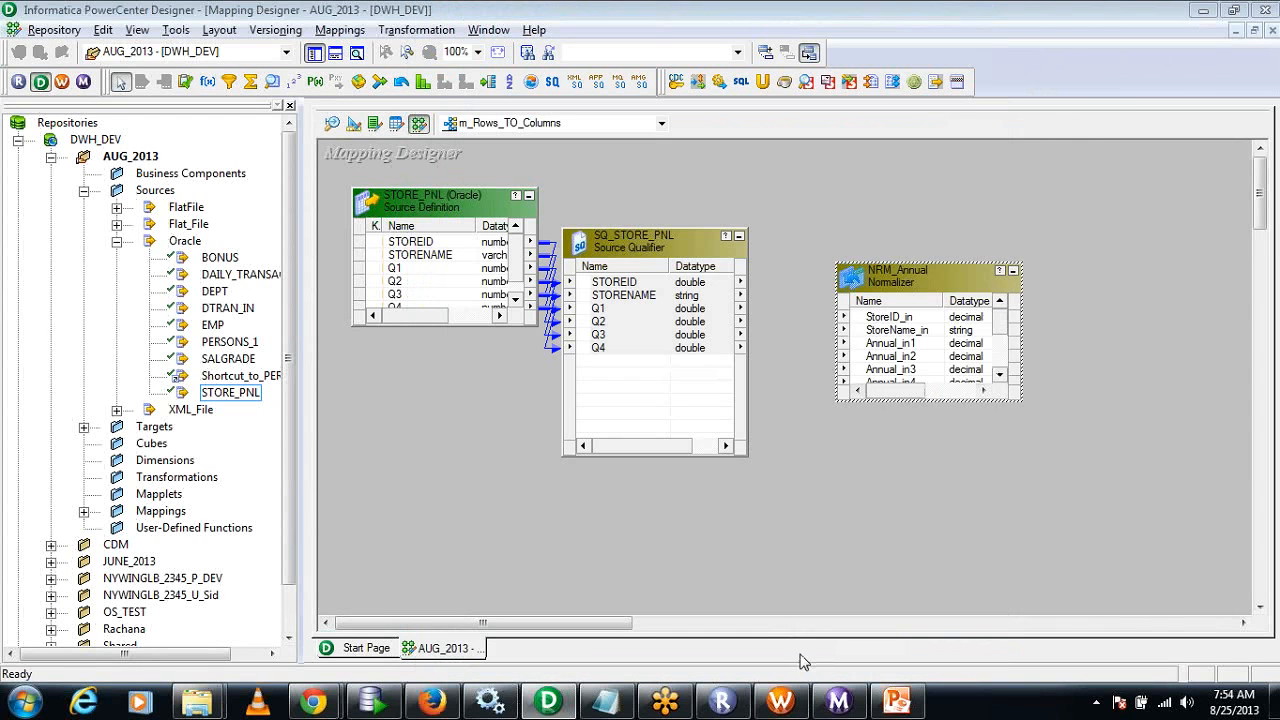
Extend the NRM_Annual box downward to show all its ports and highlight the generated GCID_Annual and GK_Annual ports.
click(949, 400)
drag(948, 405, 948, 553)
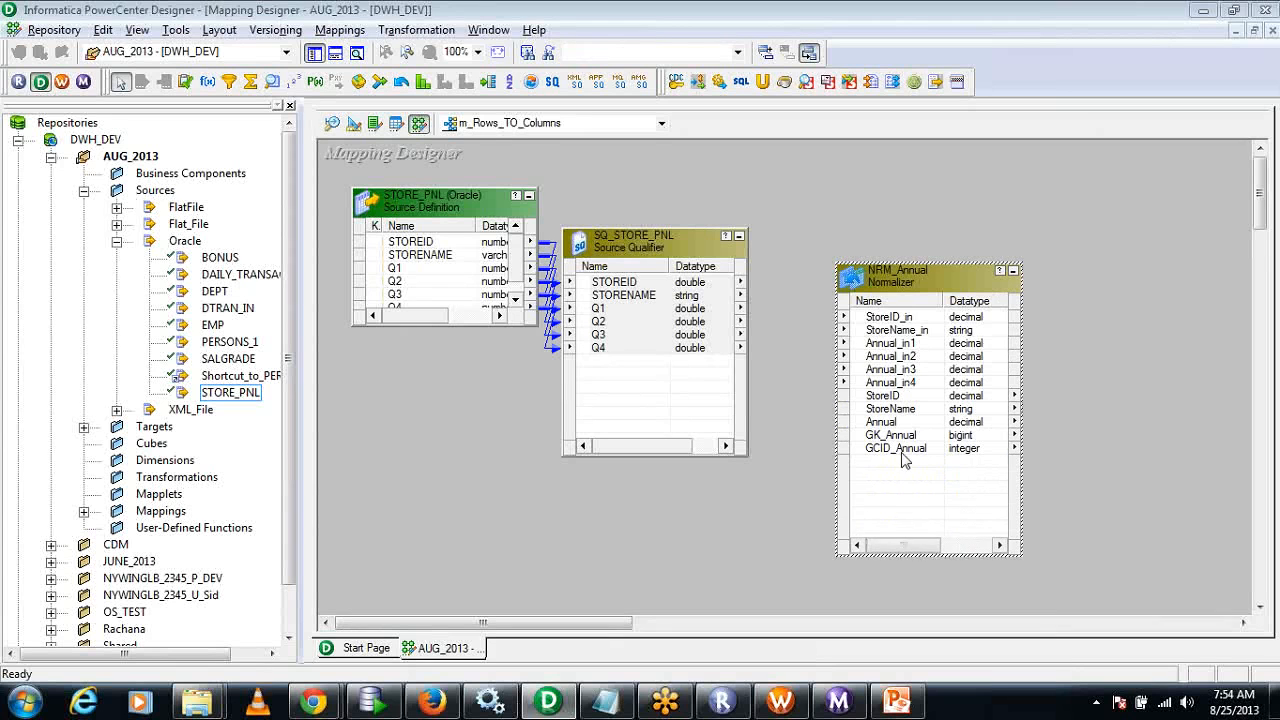
click(908, 447)
click(908, 438)
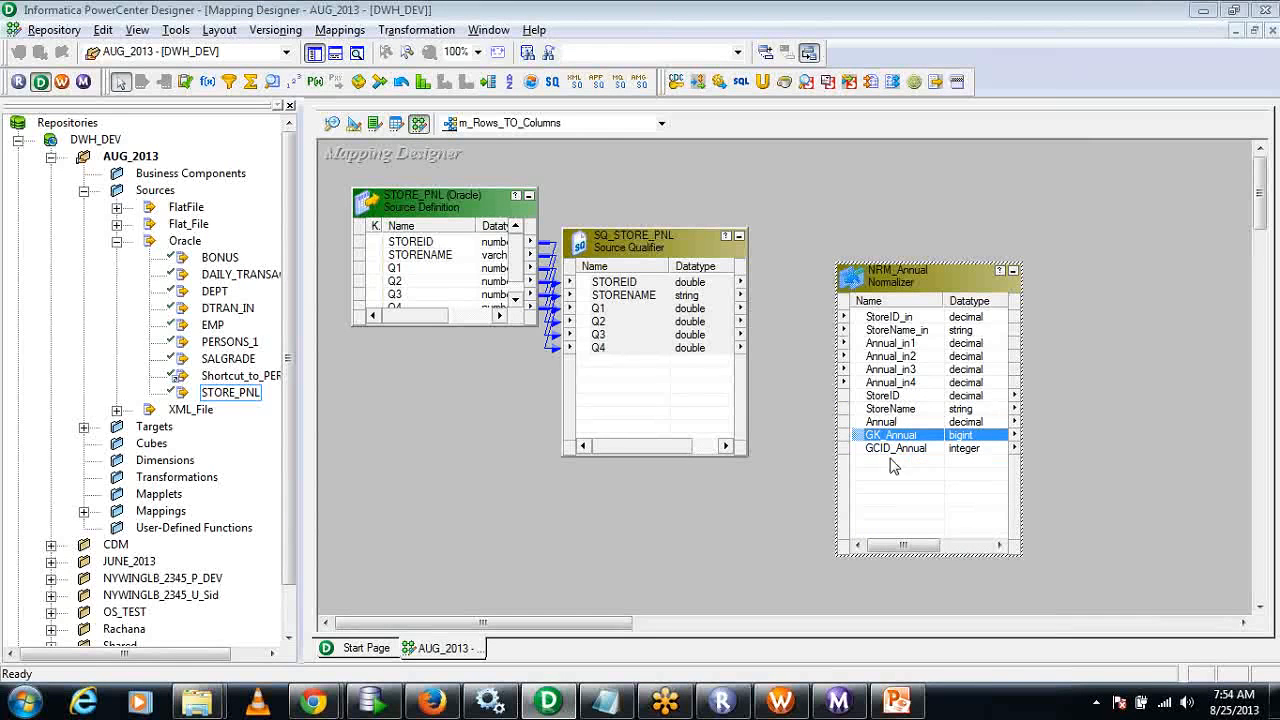
Link SQ_STORE_PNL's STOREID to StoreID_in, STORENAME to StoreName_in, and Q1 through Q4 to Annual_in1 through Annual_in4 in NRM_Annual.
click(645, 284)
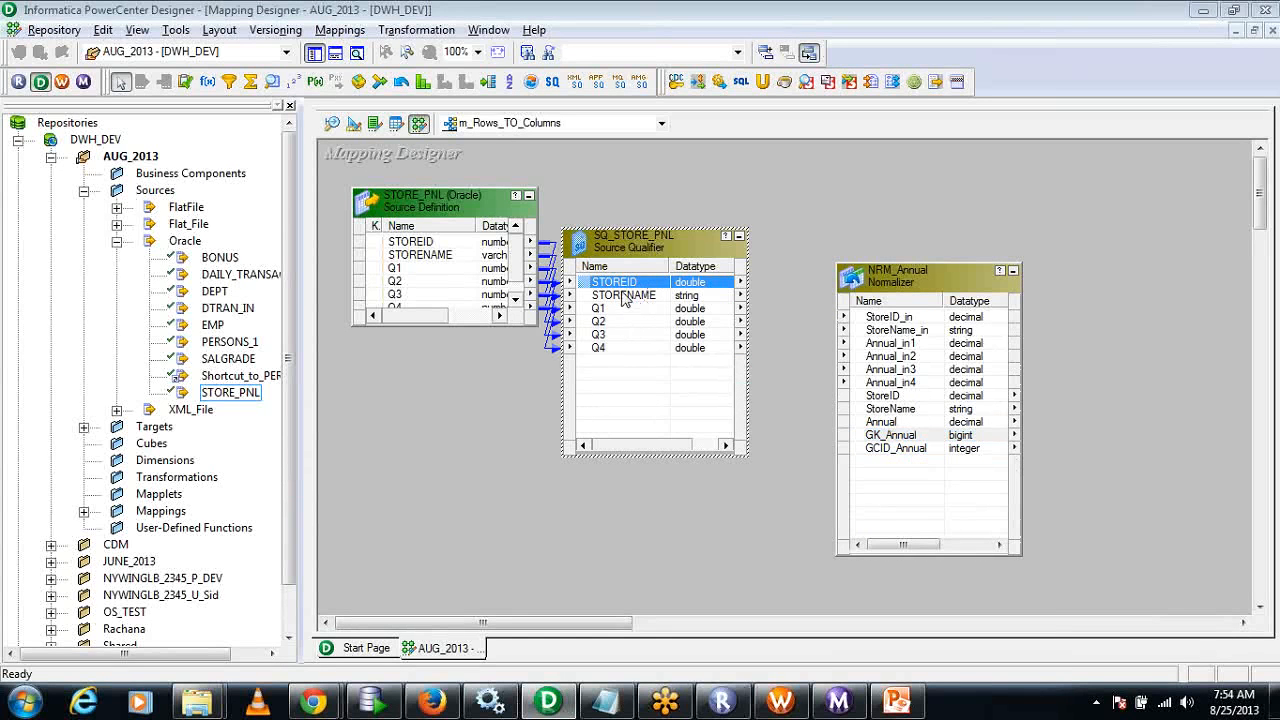
drag(638, 283, 885, 318)
click(643, 308)
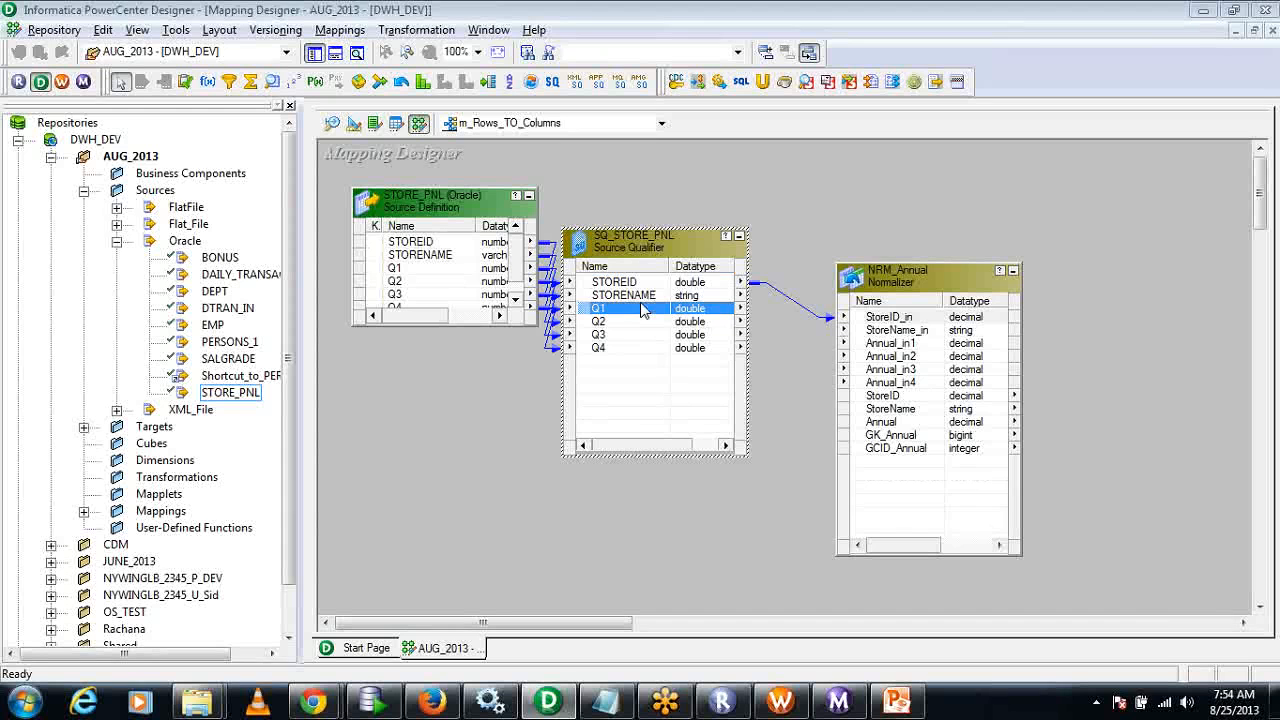
click(641, 296)
drag(597, 300, 898, 330)
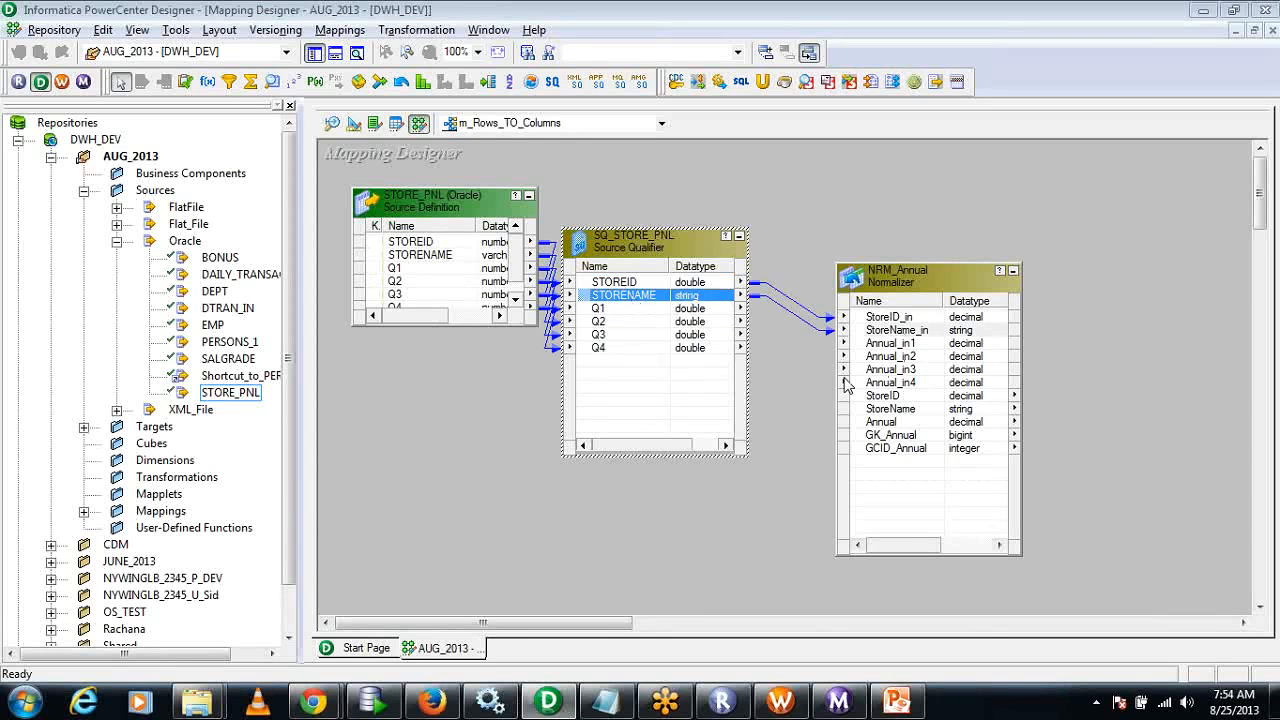
click(632, 309)
shift+click(617, 348)
drag(617, 348, 930, 345)
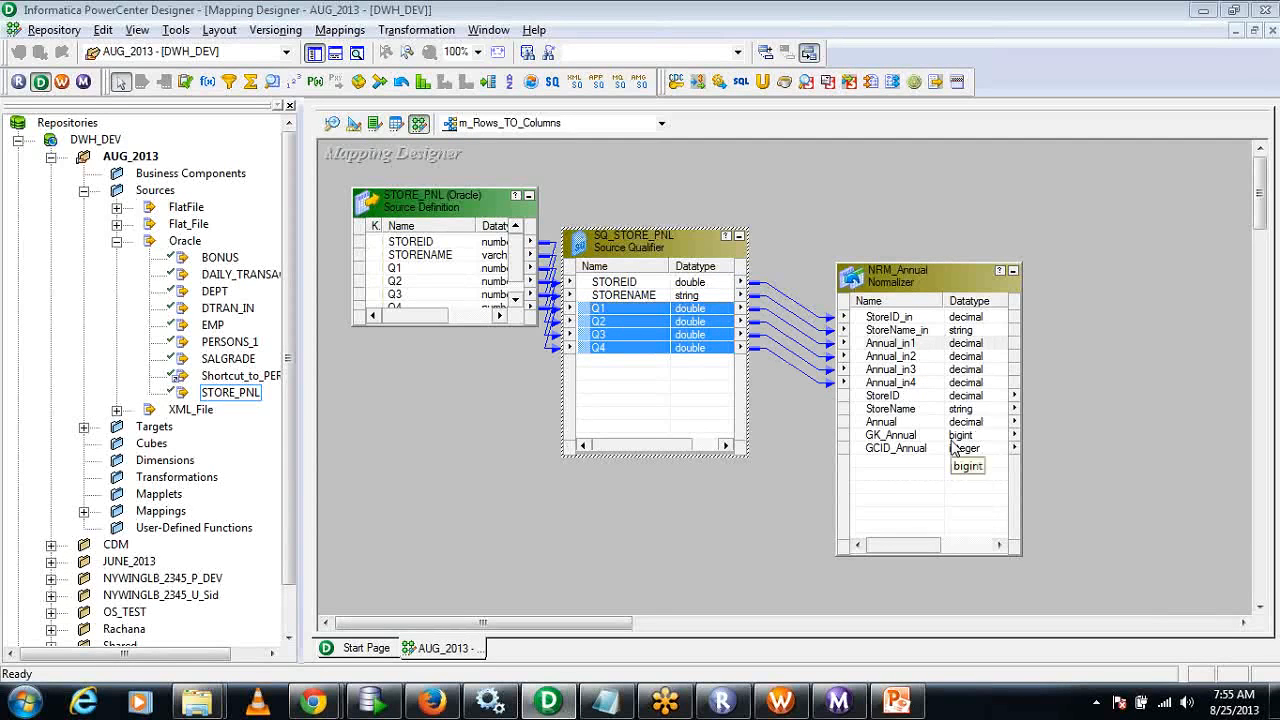
Add the STORE_PNL_ANNUAL target to the mapping beside NRM_Annual and hide the repository navigator.
click(84, 427)
drag(289, 465, 1138, 368)
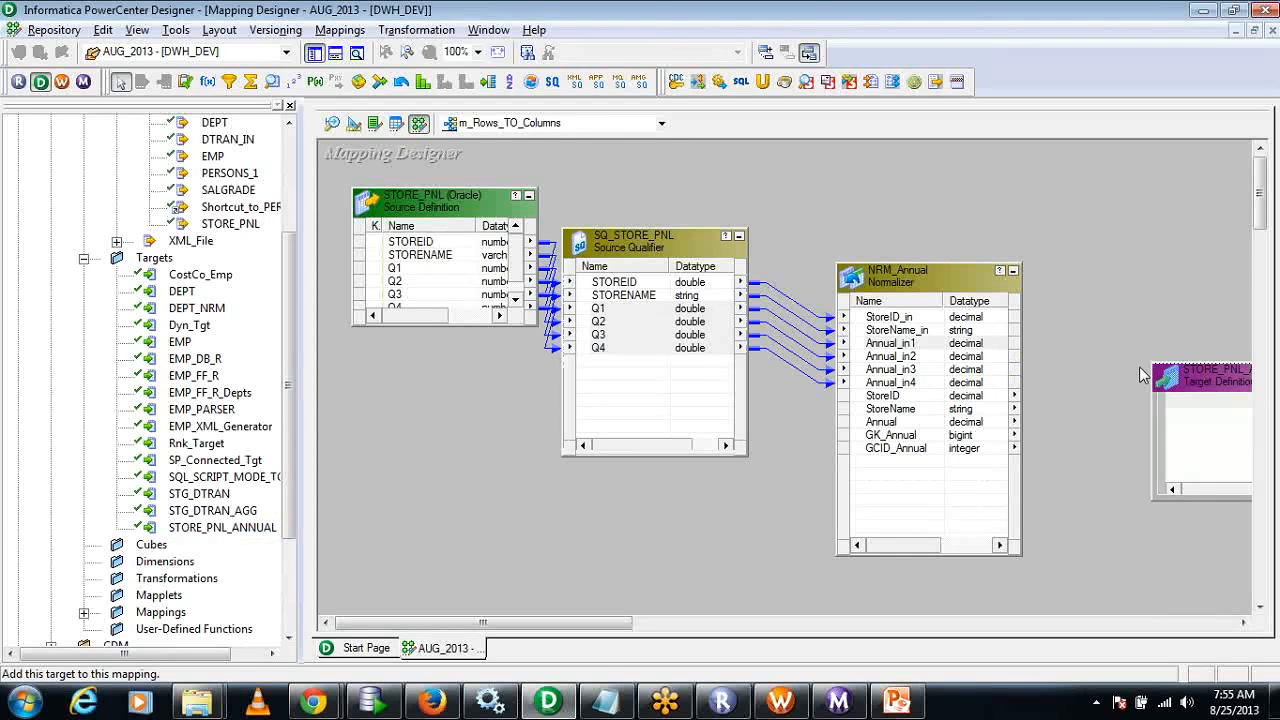
click(290, 106)
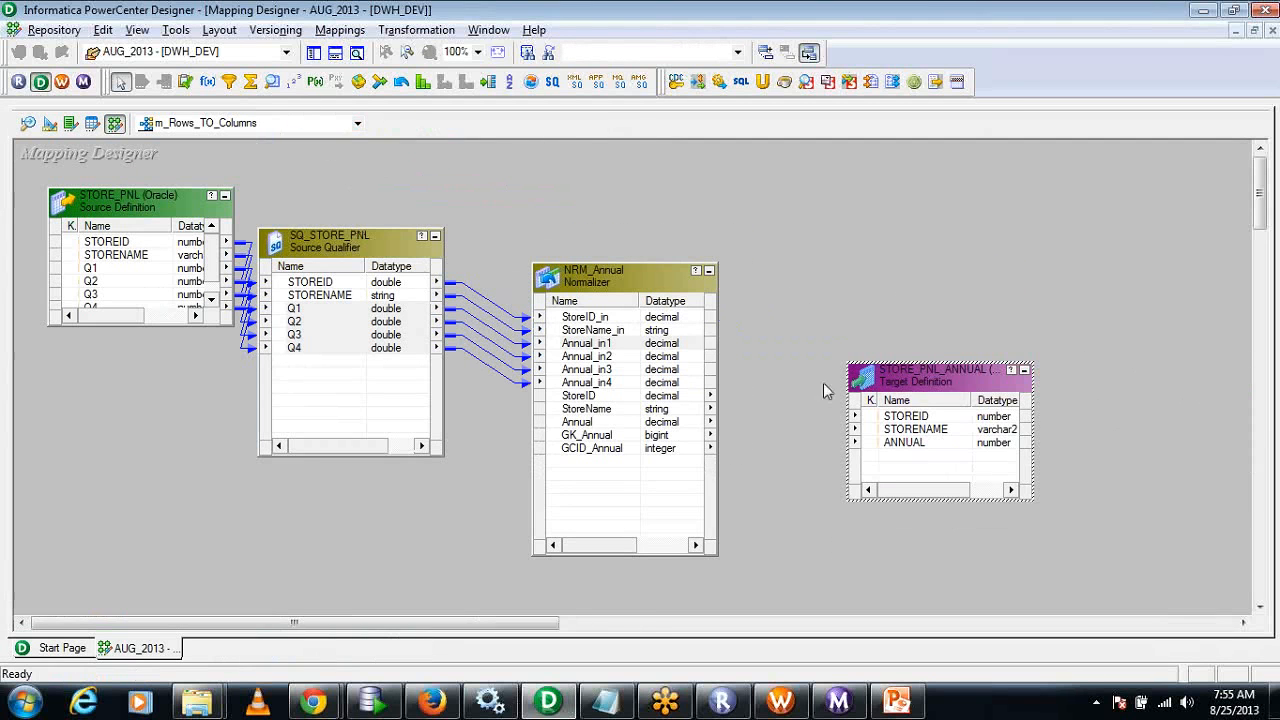
Extend the STORE_PNL_ANNUAL box upward and link NRM_Annual's StoreID, StoreName and Annual outputs to its STOREID, STORENAME and ANNUAL columns.
drag(850, 364, 850, 287)
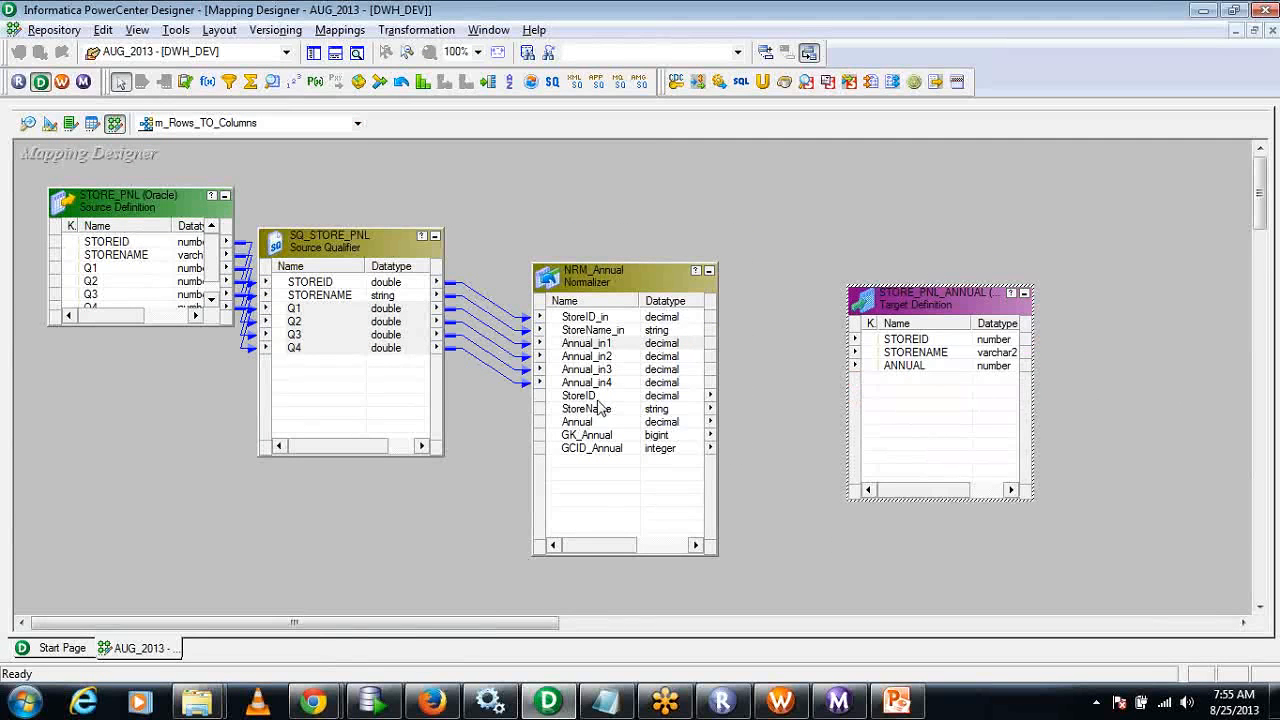
drag(600, 396, 880, 340)
click(813, 455)
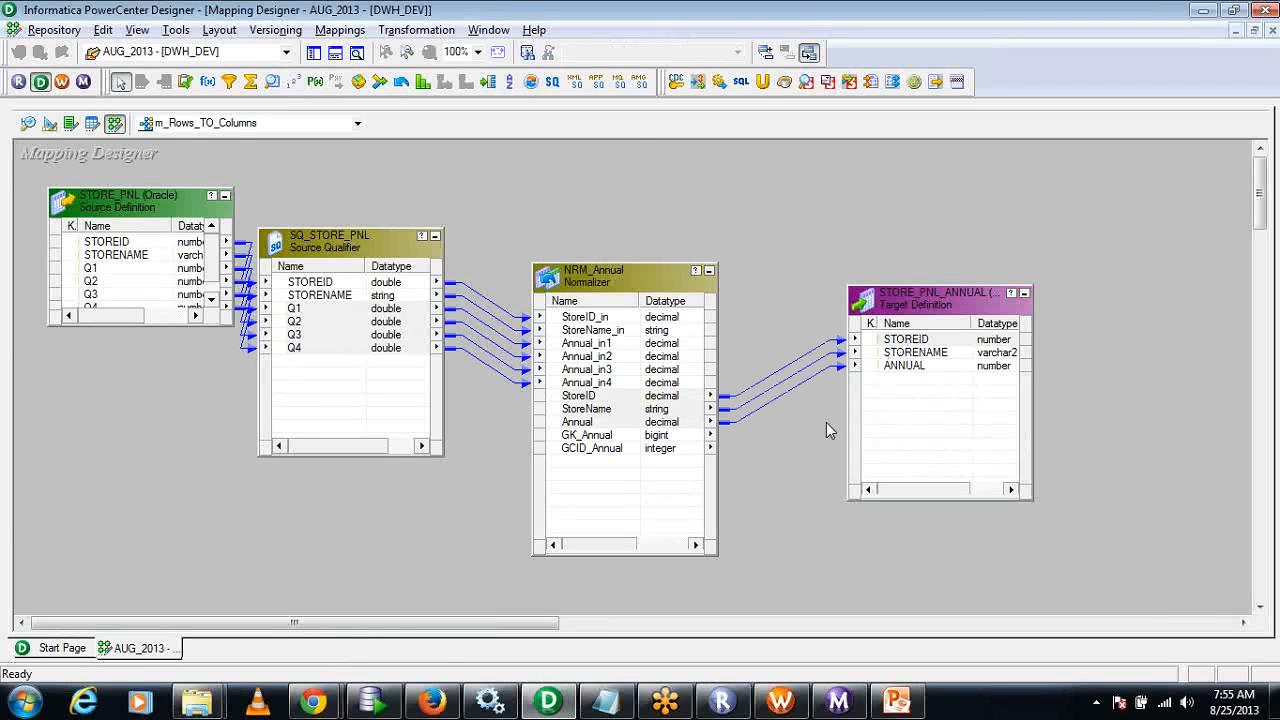
Validate the m_Rows_TO_Columns mapping and save it to the repository, closing the output messages each time.
click(340, 30)
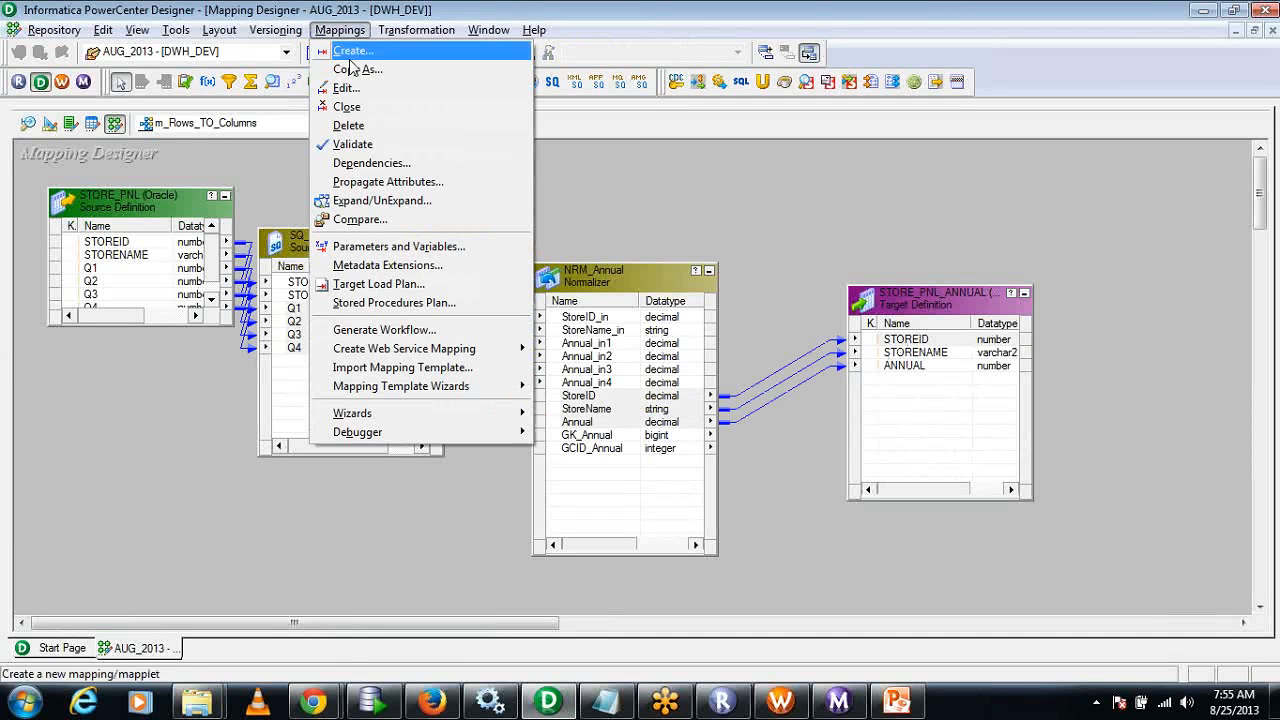
click(355, 146)
click(10, 411)
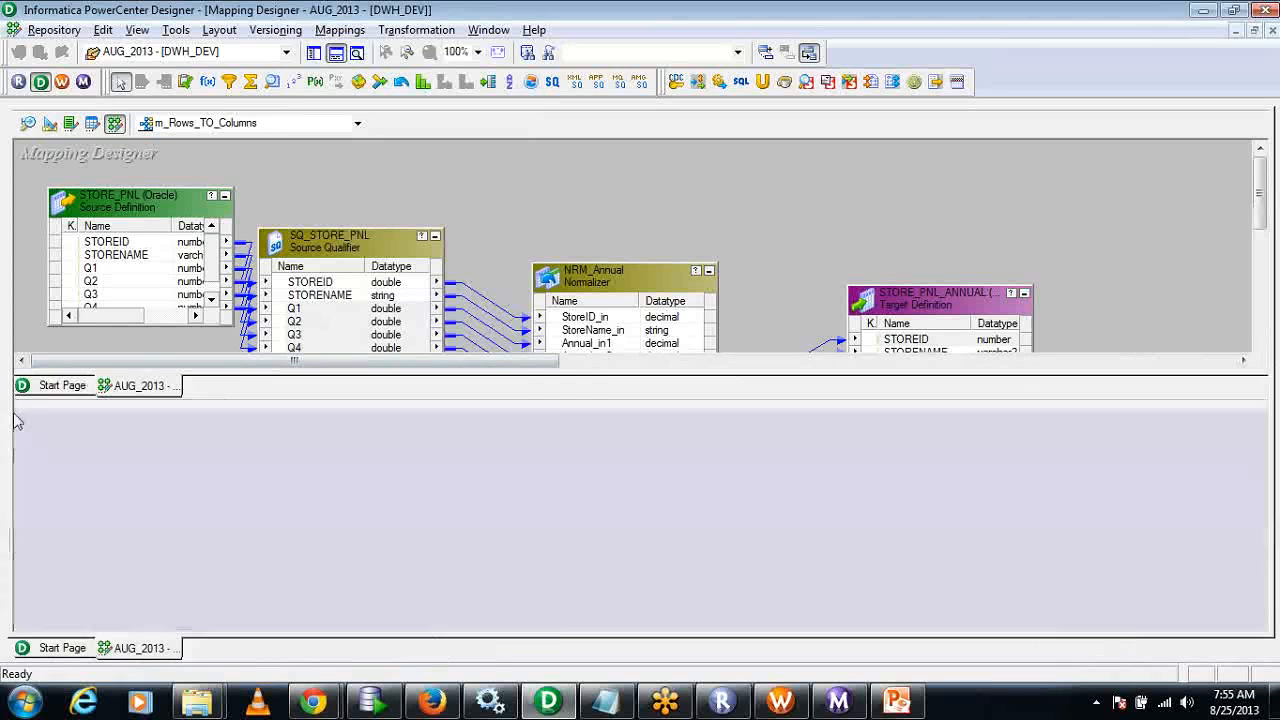
click(54, 30)
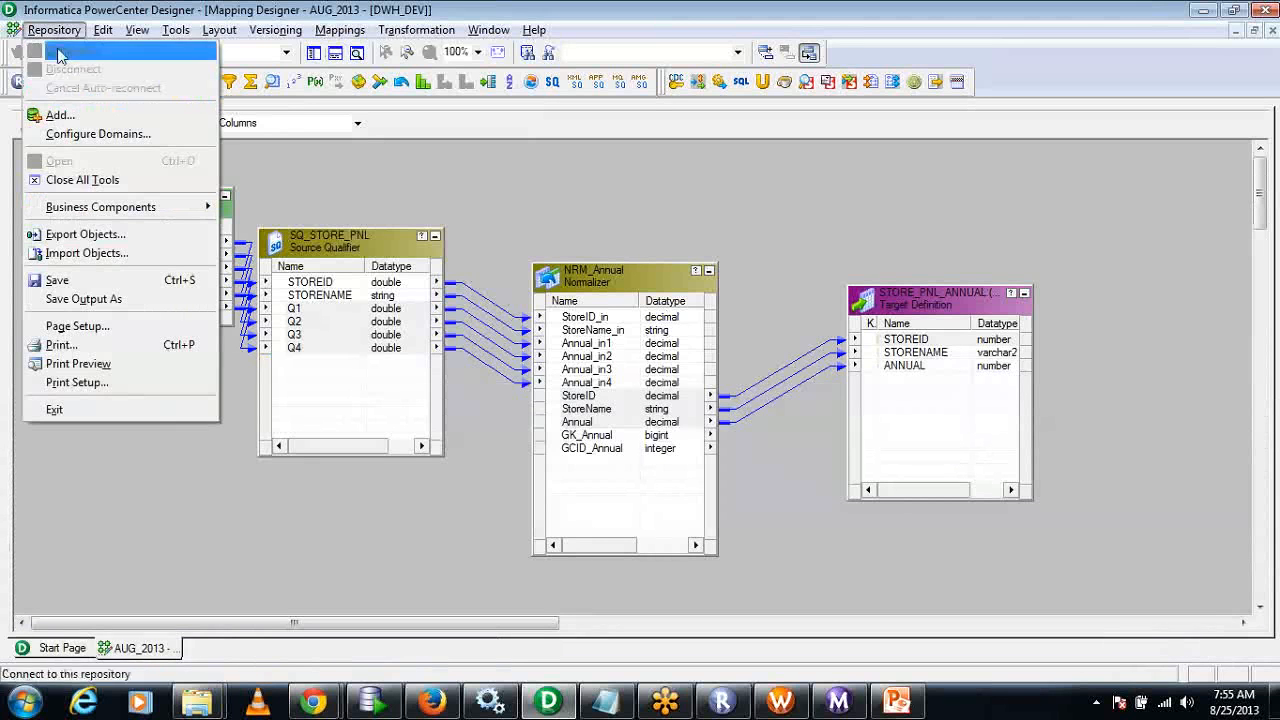
click(86, 280)
click(10, 413)
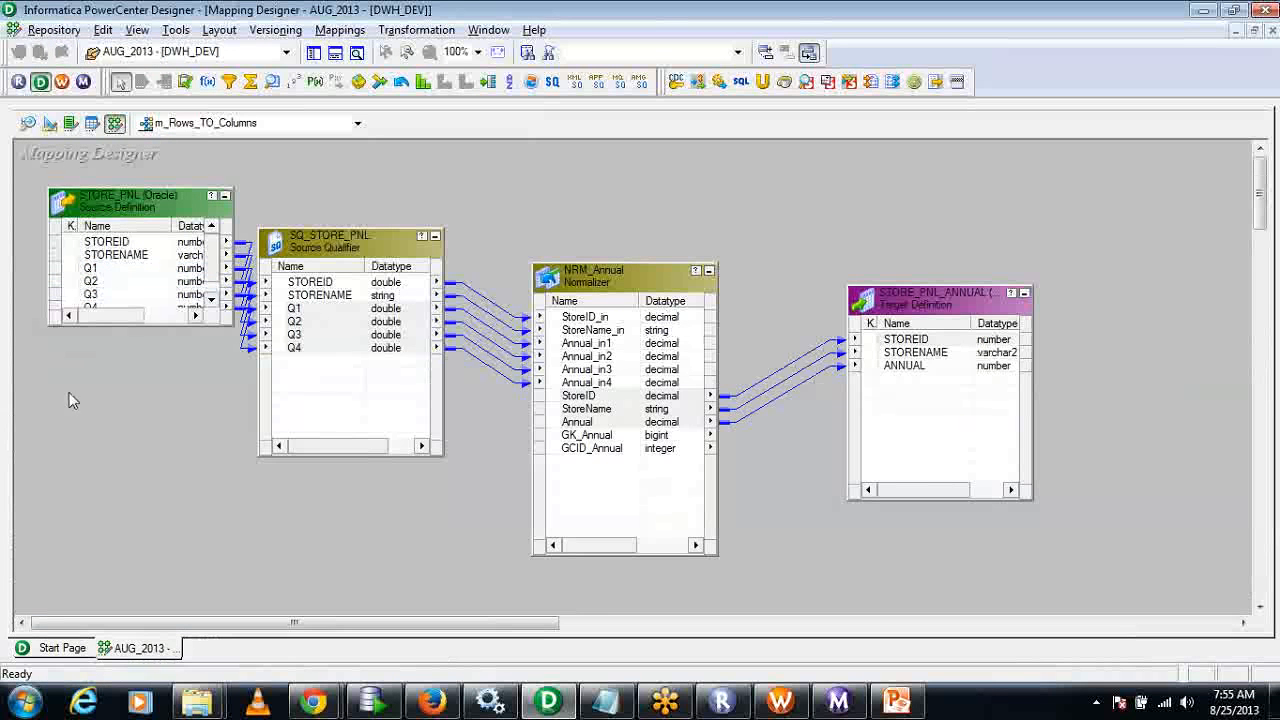
Switch to PowerCenter Workflow Manager and create a workflow named wkf_Rows_TO_Columns, reusing the name copied from the mapping in Designer.
click(782, 705)
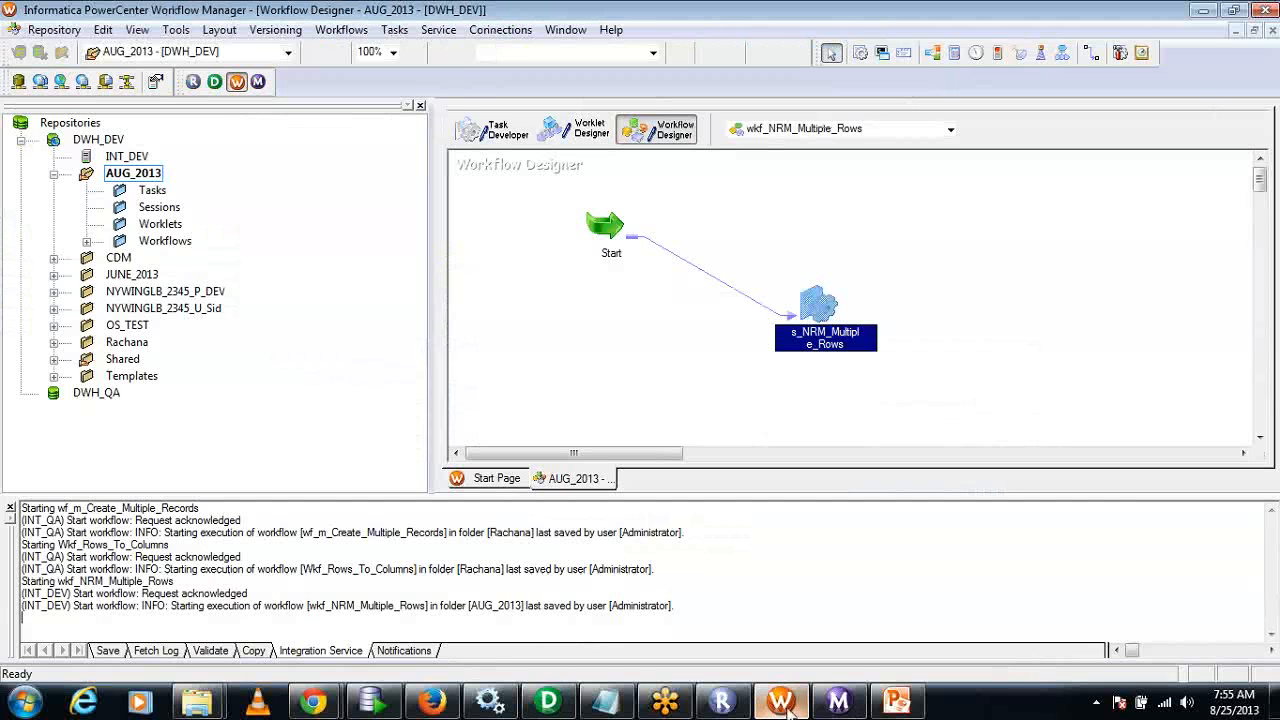
click(341, 29)
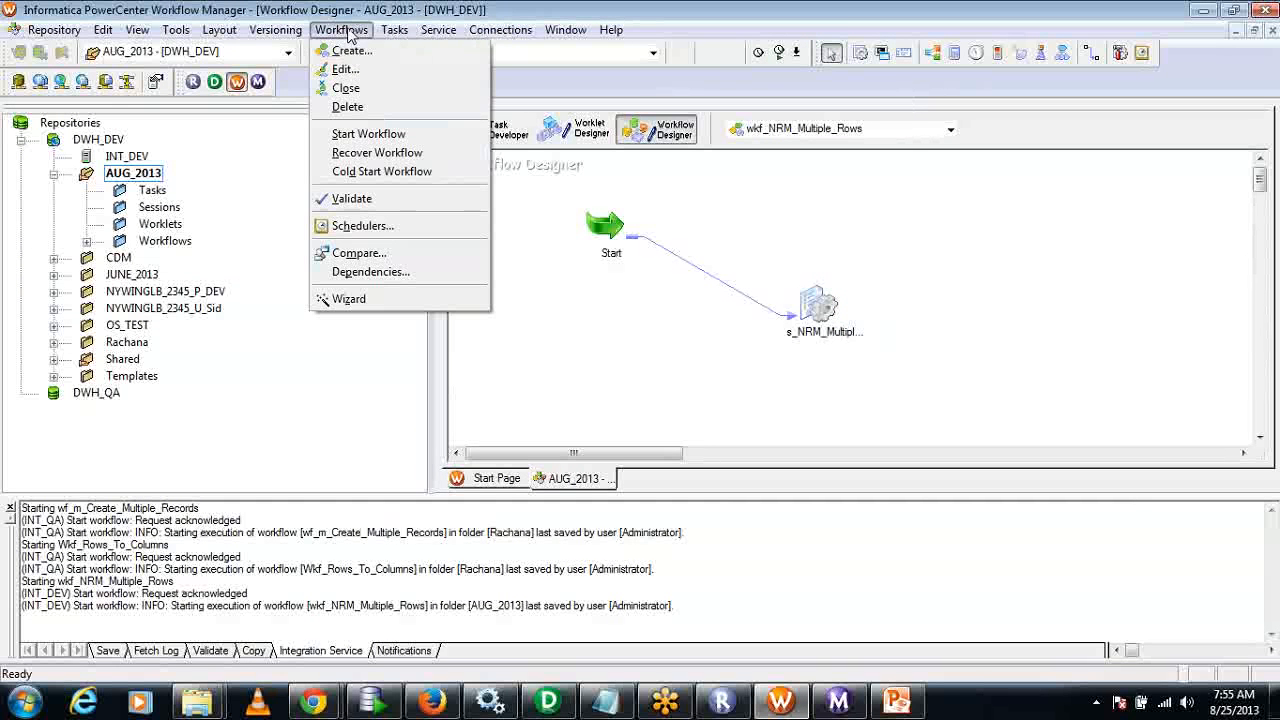
click(355, 48)
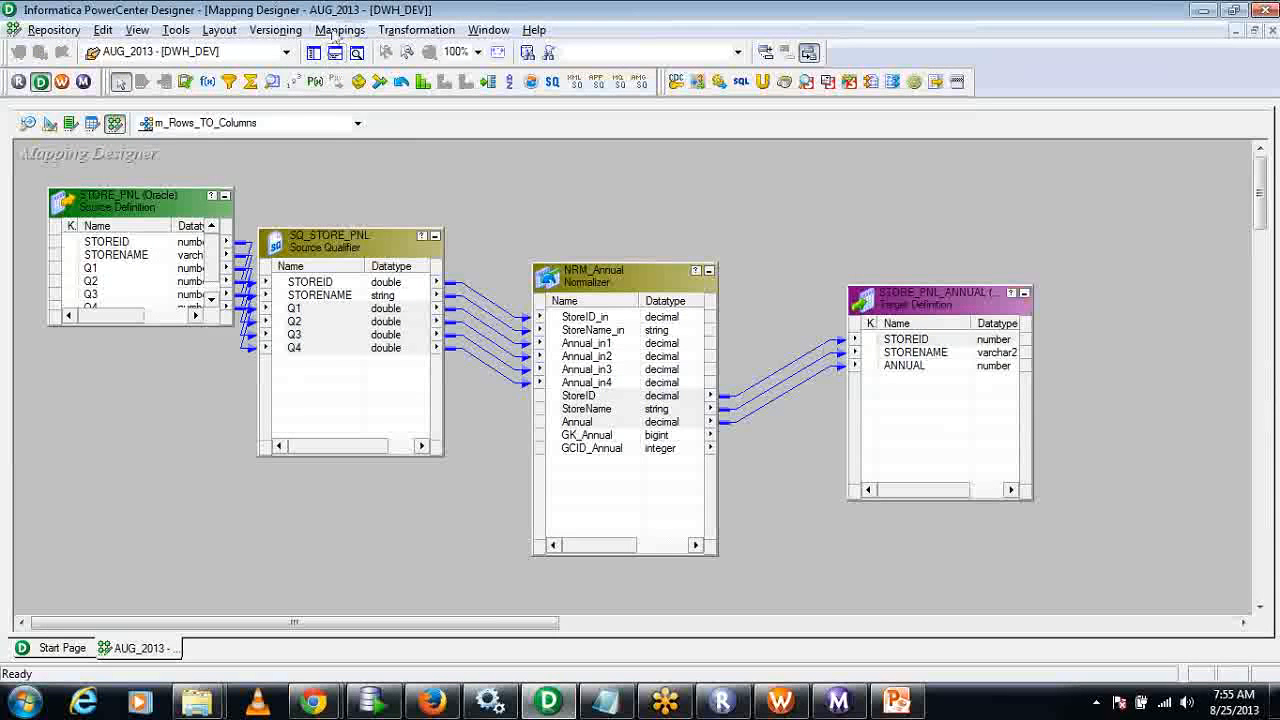
click(340, 29)
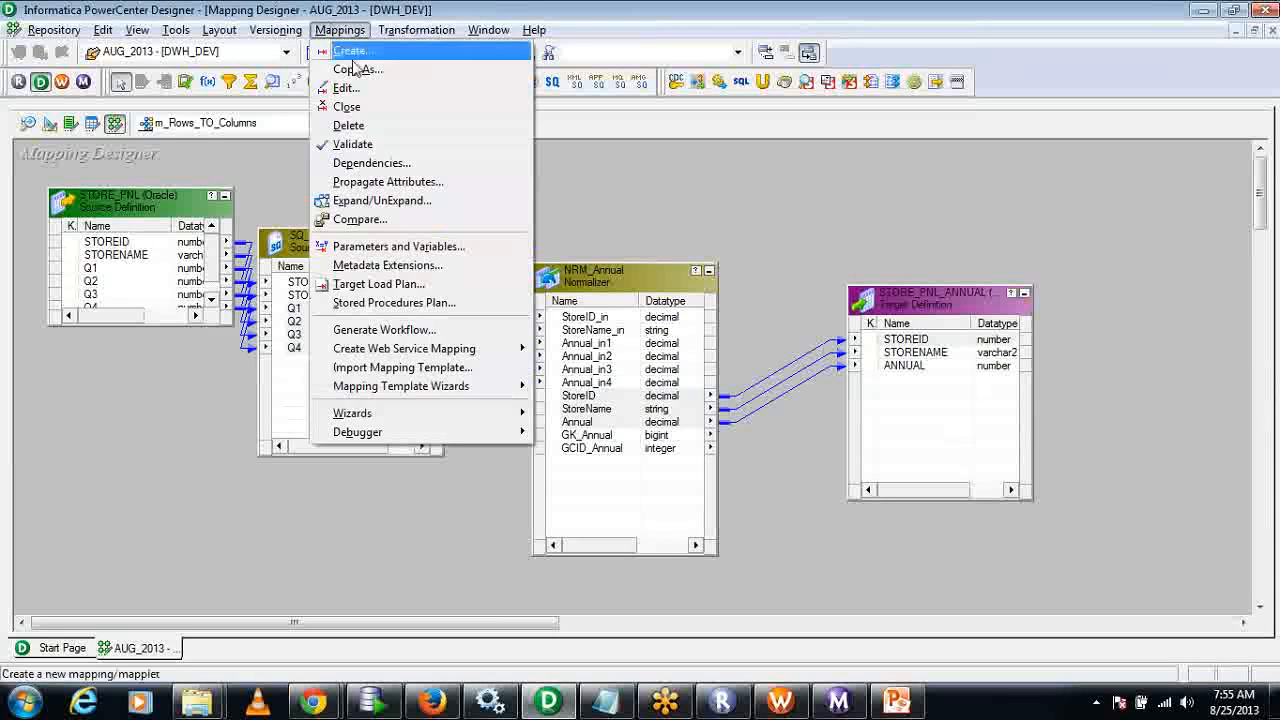
click(360, 88)
drag(604, 289, 512, 295)
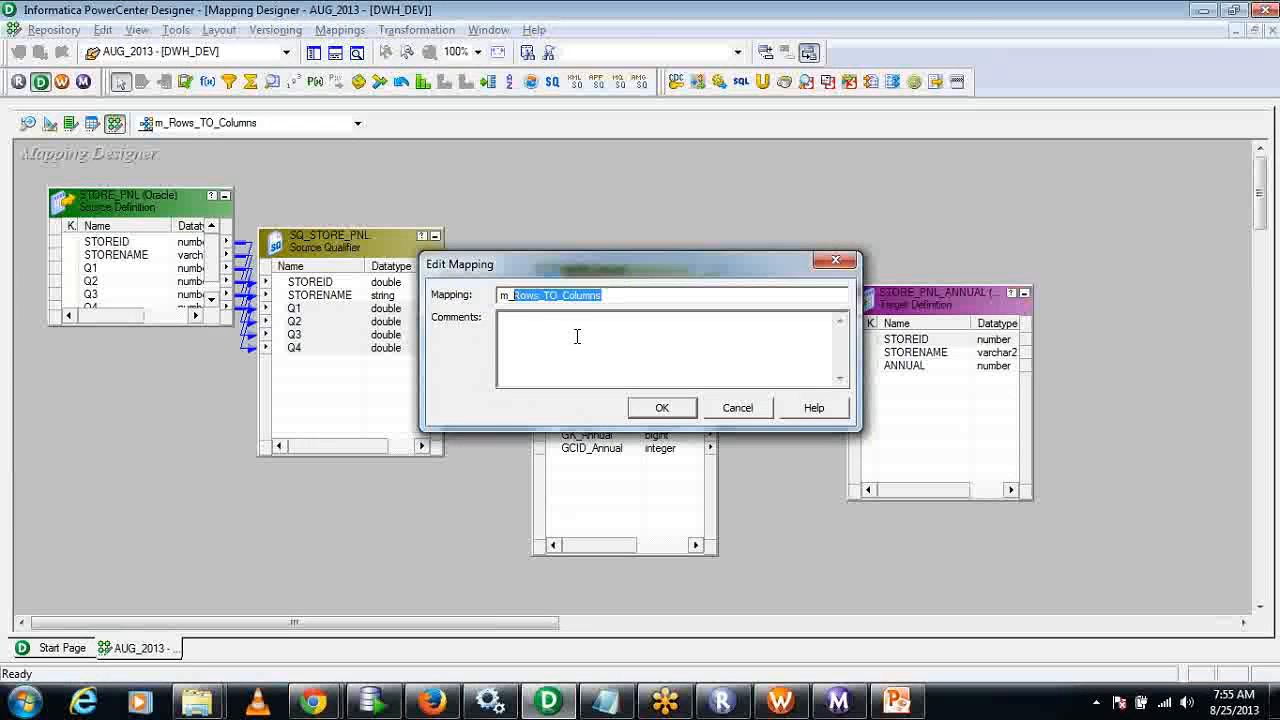
key(Escape)
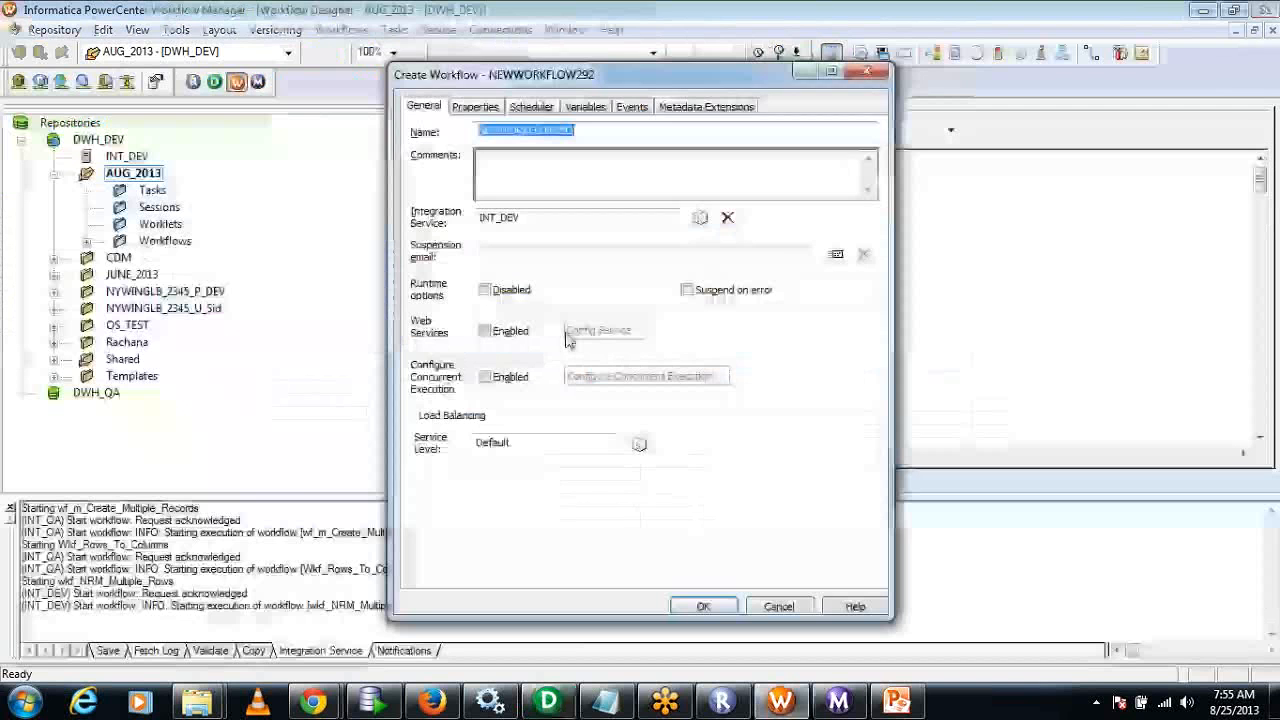
text(wkf_)
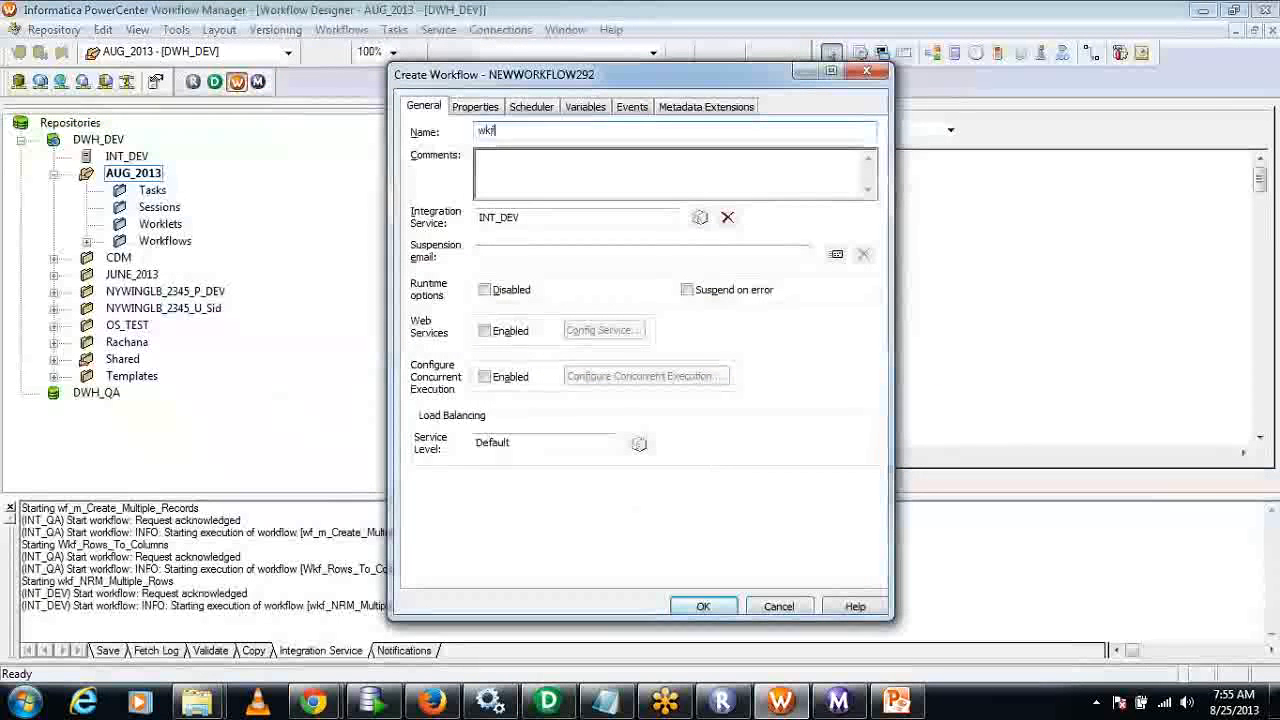
text(Rows_TO_Columns)
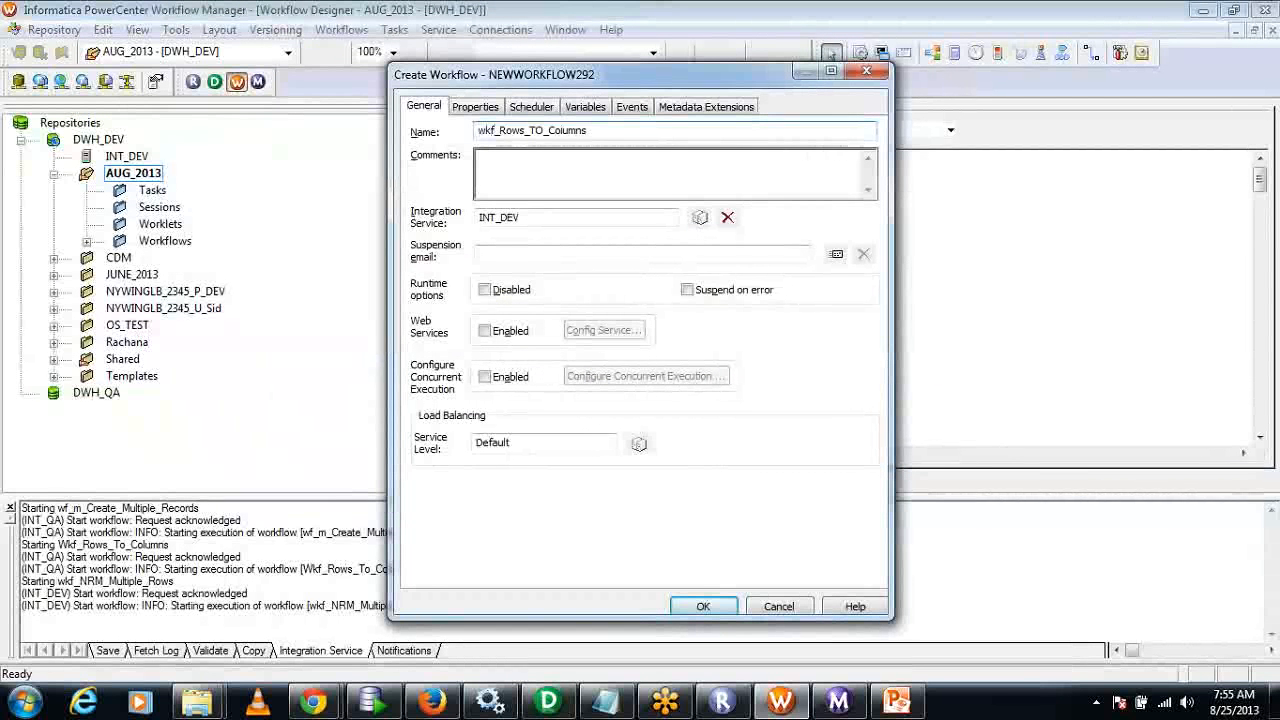
click(475, 106)
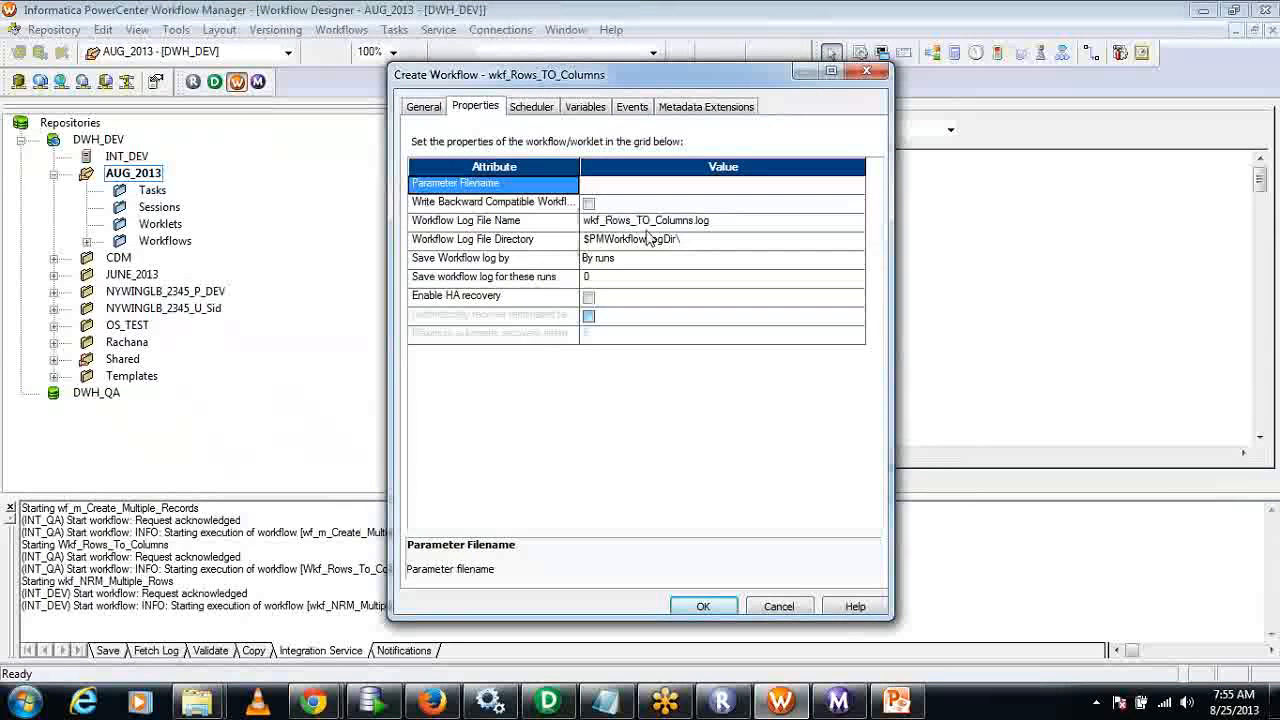
click(730, 610)
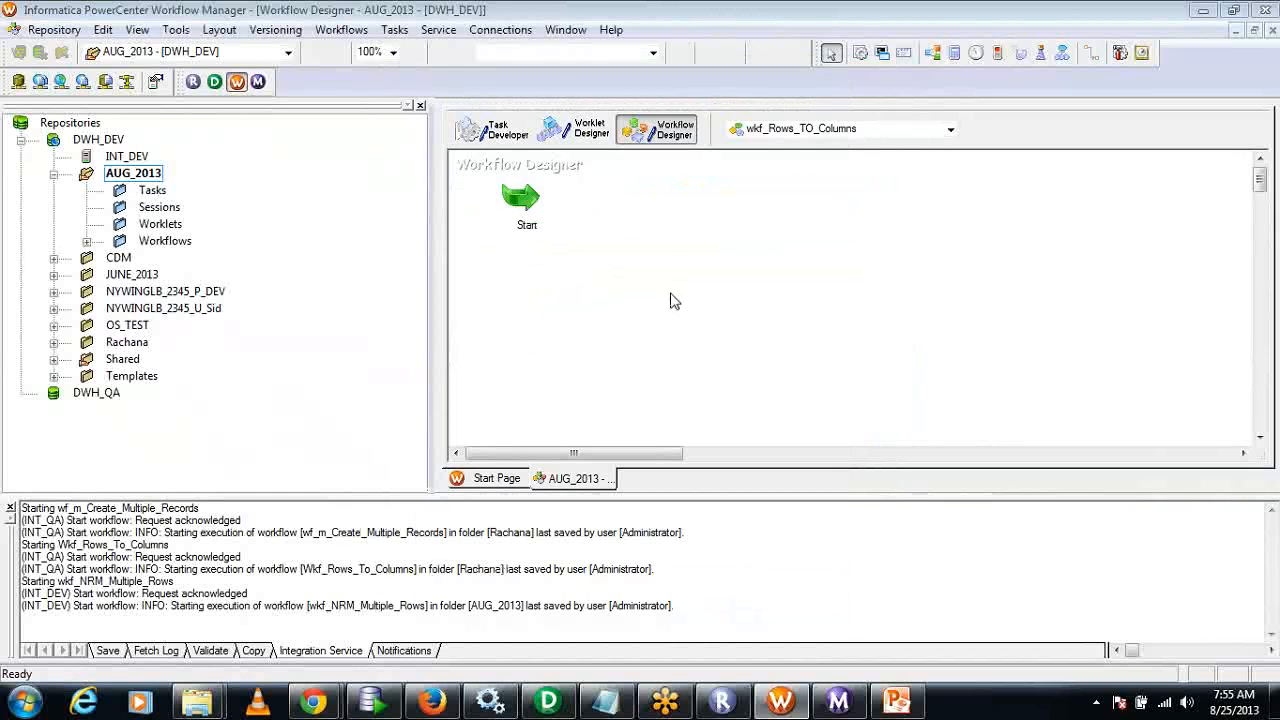
Create a session task named s_Rows_TO_Columns in the workflow and associate it with the m_Rows_TO_Columns mapping.
click(392, 29)
click(415, 50)
click(730, 323)
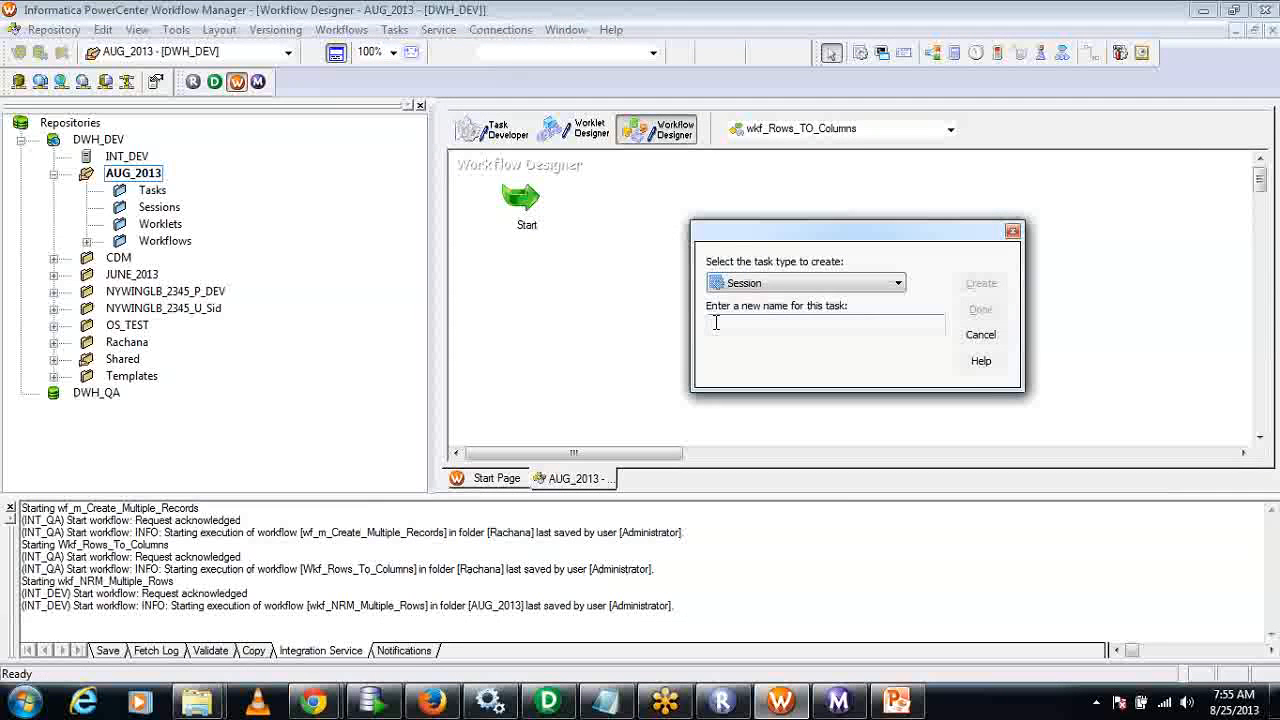
text(s_Rows_TO_Columns)
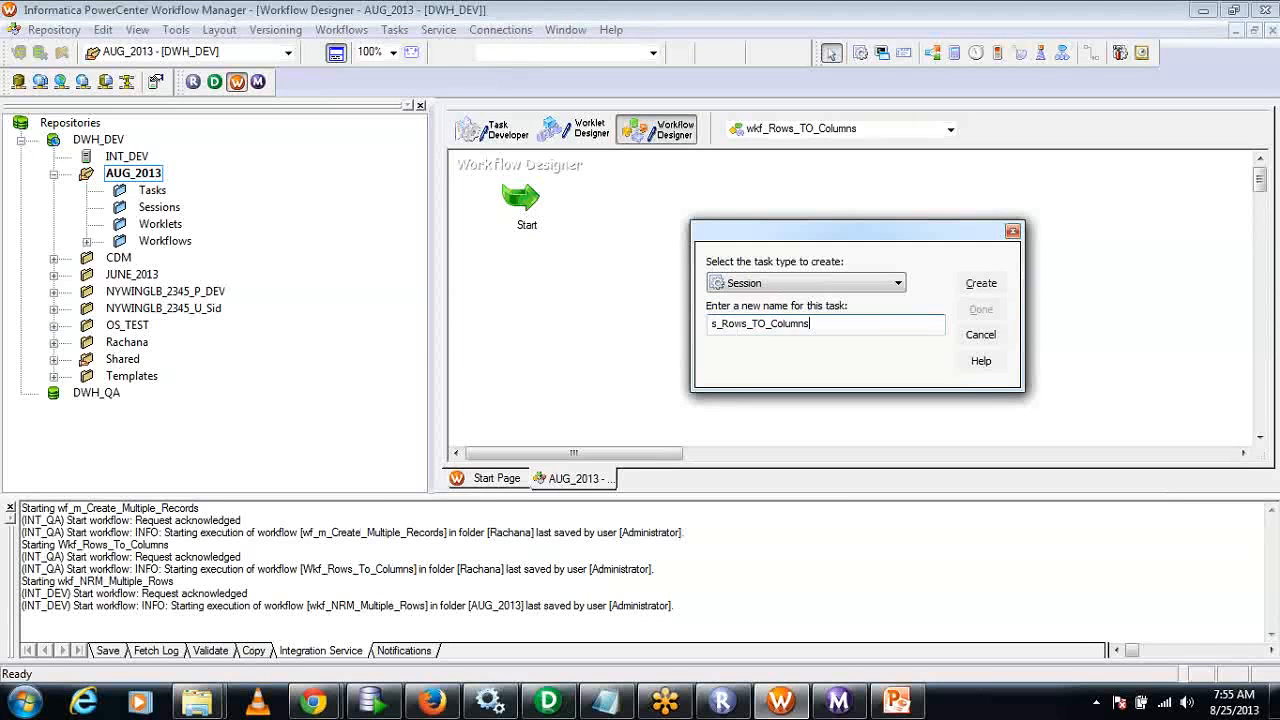
click(979, 285)
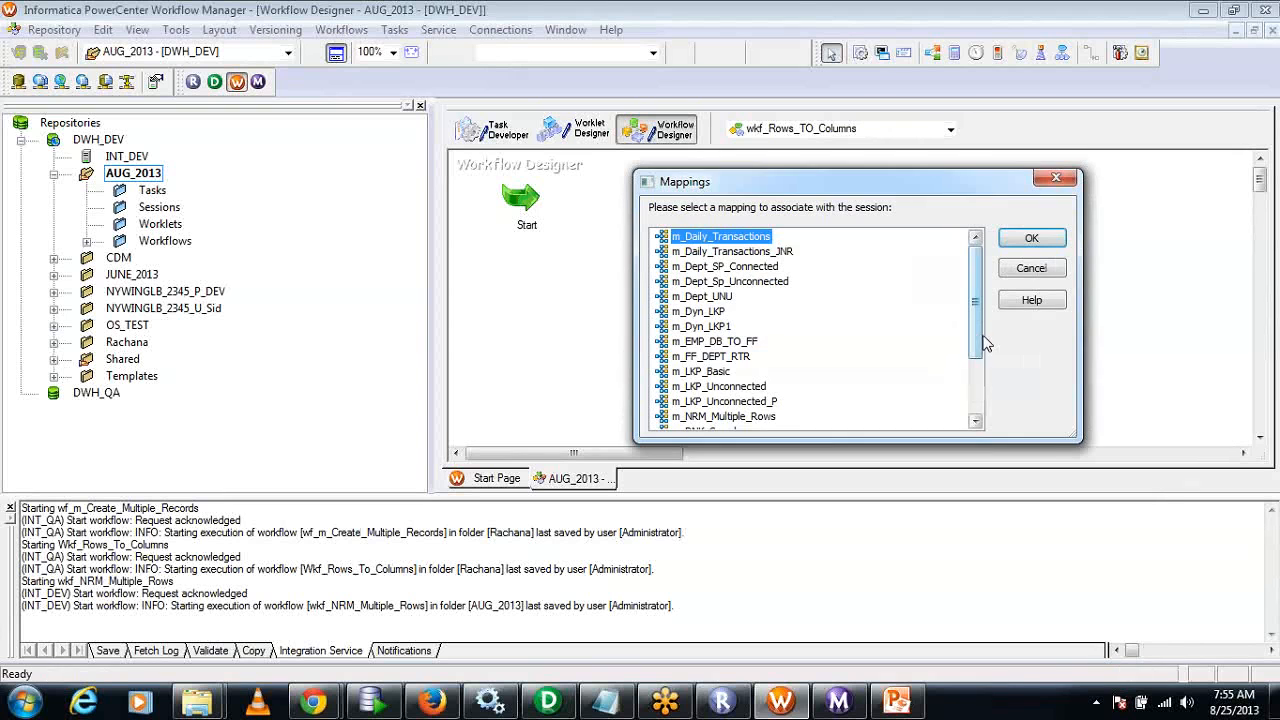
scroll(975, 322, down, 2)
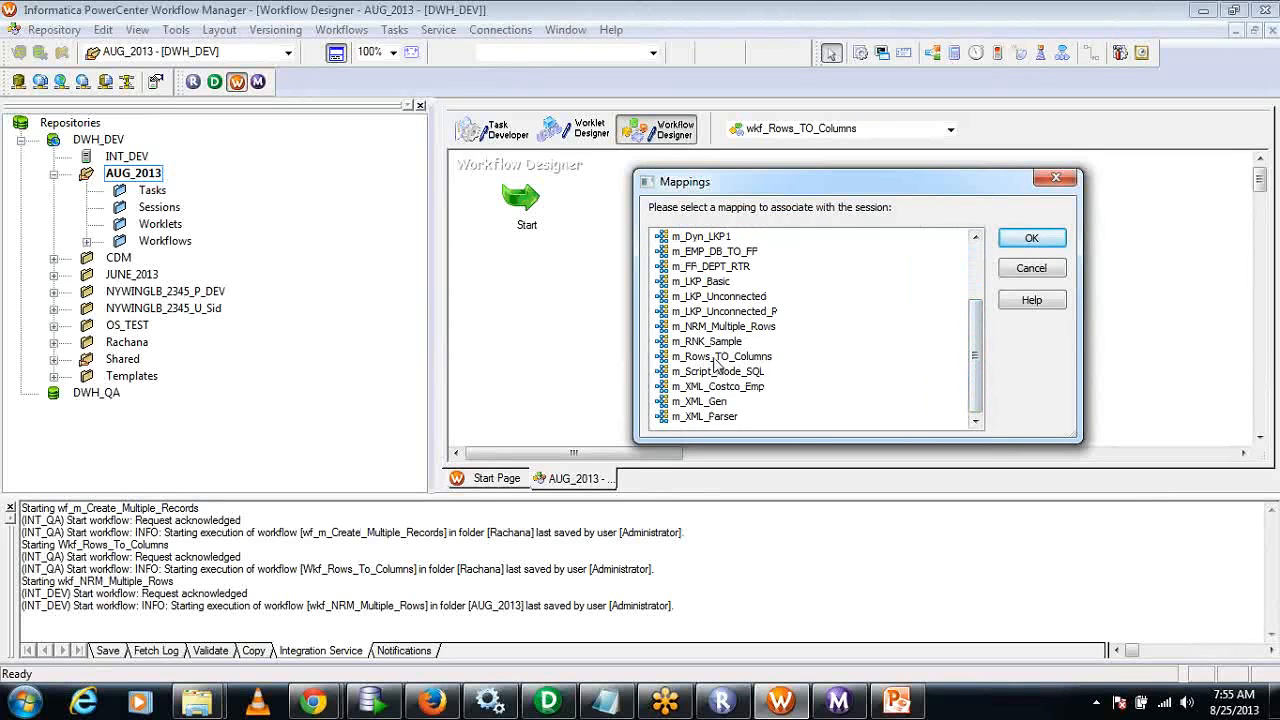
click(720, 357)
click(1031, 238)
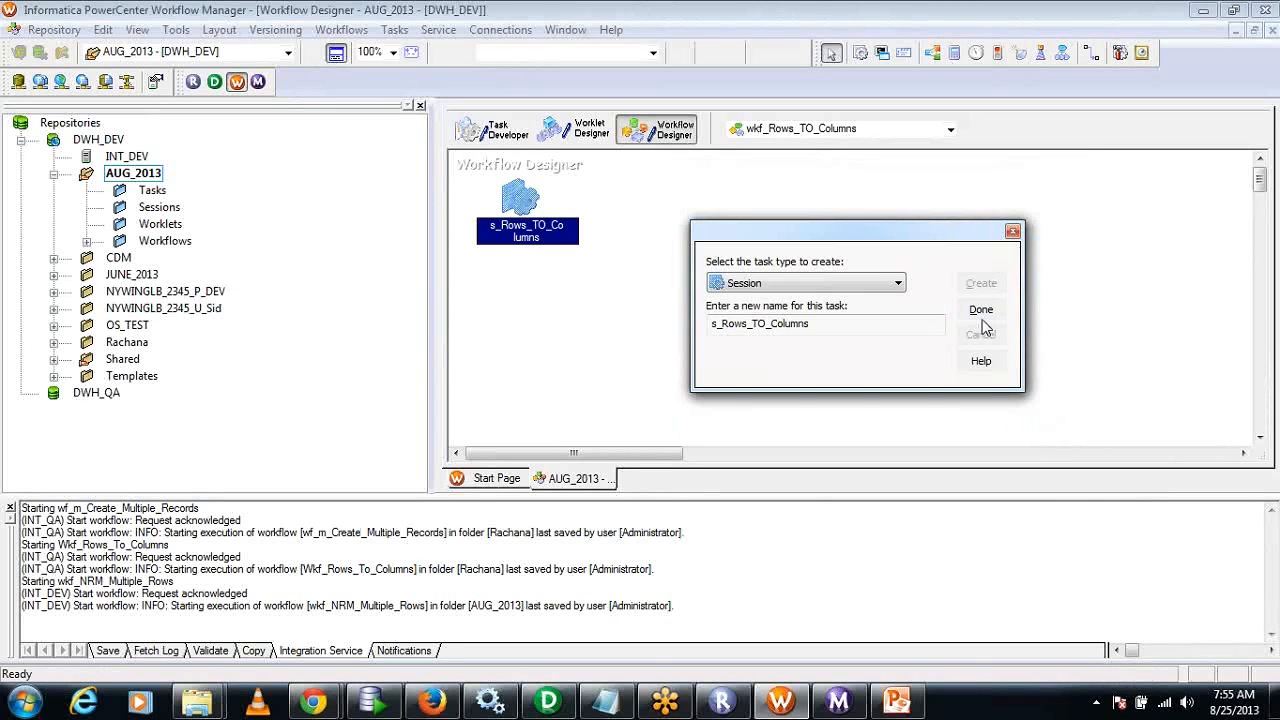
click(980, 314)
Move the s_Rows_TO_Columns session away from the Start task and link Start to it.
drag(523, 228, 757, 298)
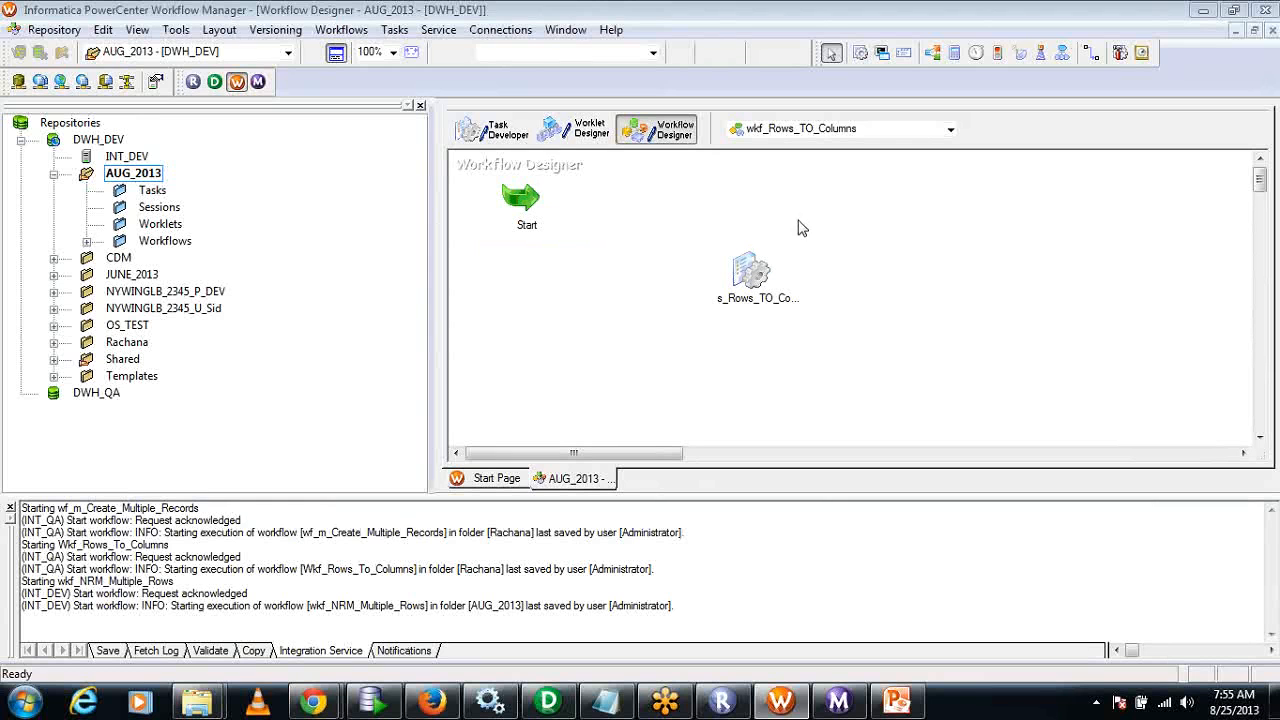
click(1092, 52)
drag(524, 196, 750, 272)
Check the source and target database connections assigned in the s_Rows_TO_Columns session's mapping settings.
double_click(768, 305)
click(340, 66)
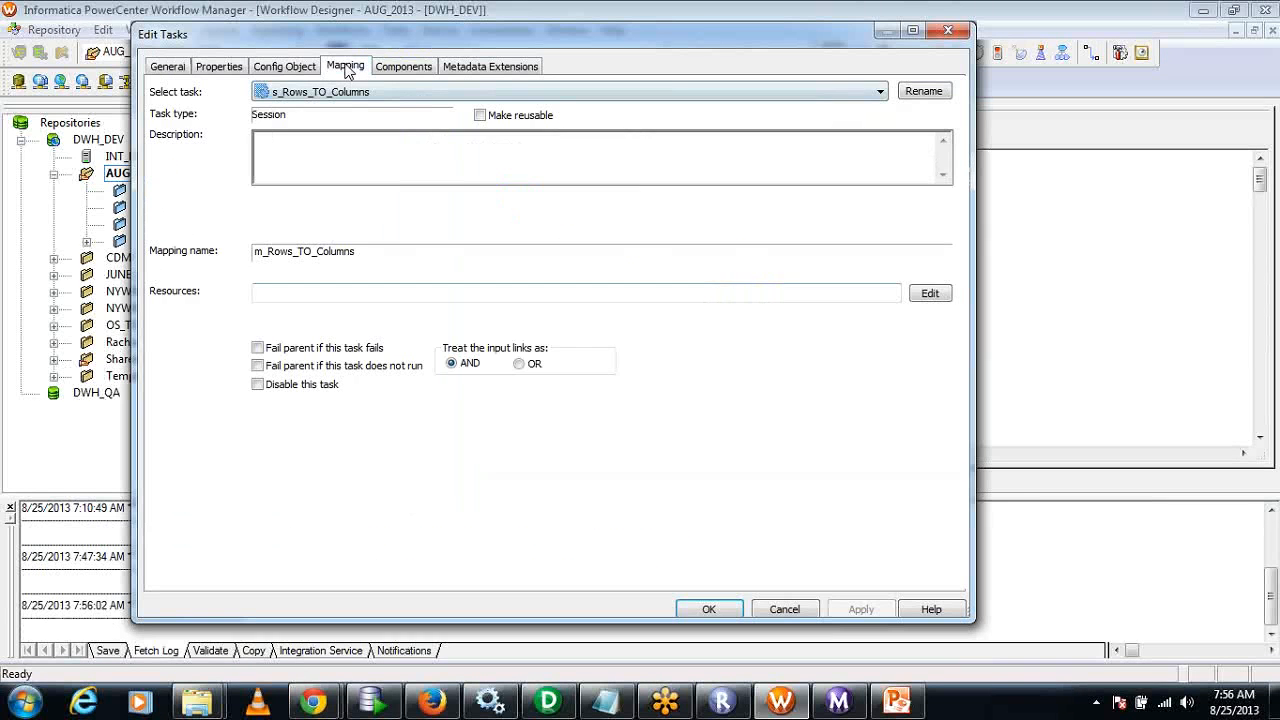
click(222, 153)
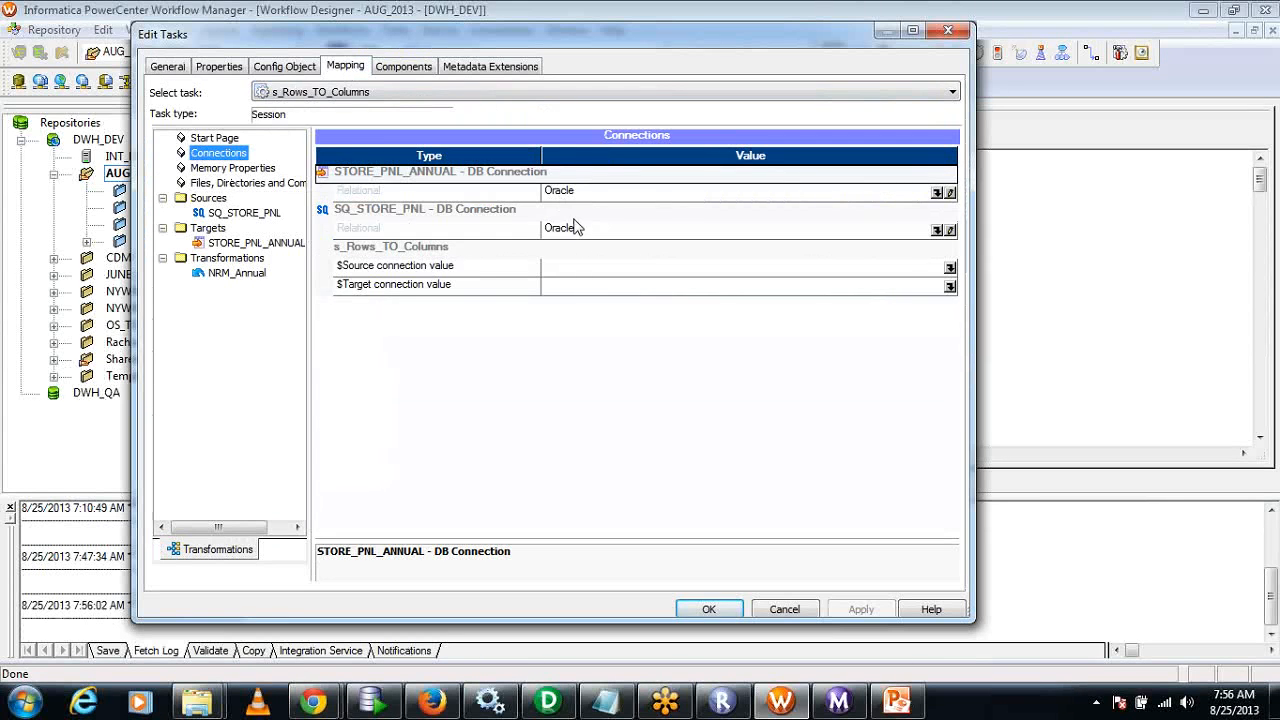
click(706, 609)
Enable the Truncate target table option for the STORE_PNL_ANNUAL target in the s_Rows_TO_Columns session.
double_click(764, 302)
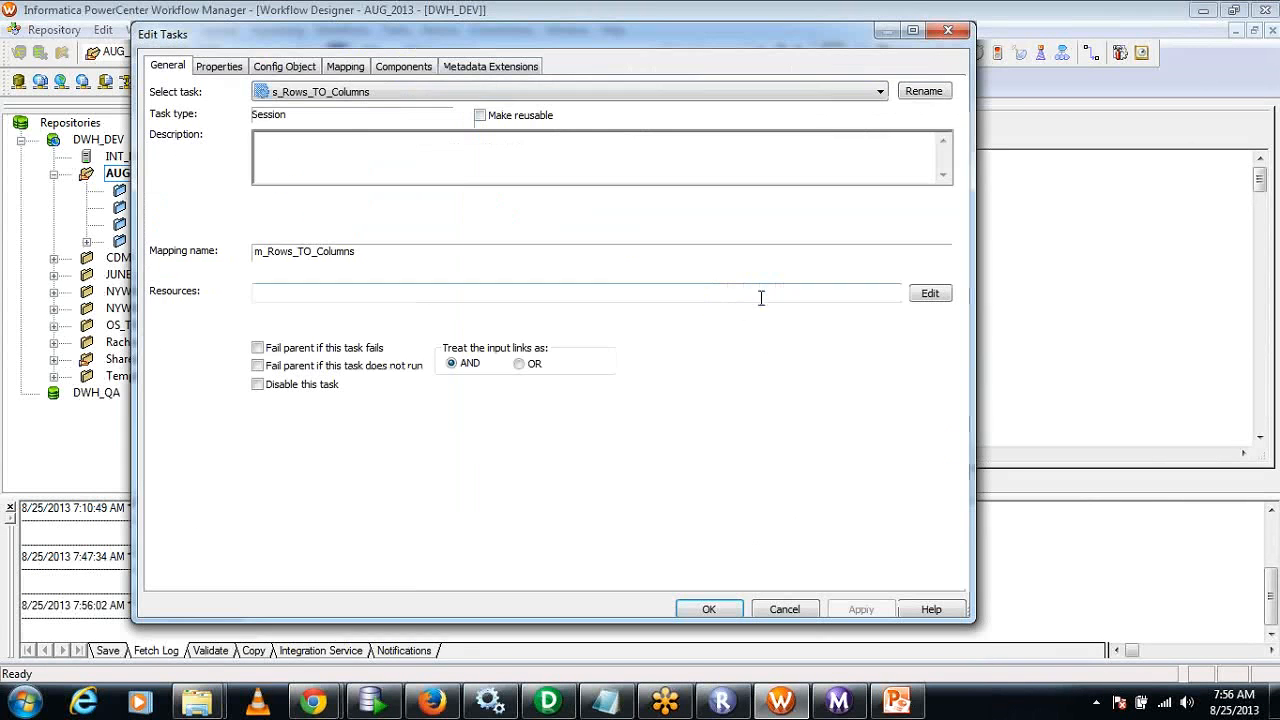
click(333, 66)
click(238, 243)
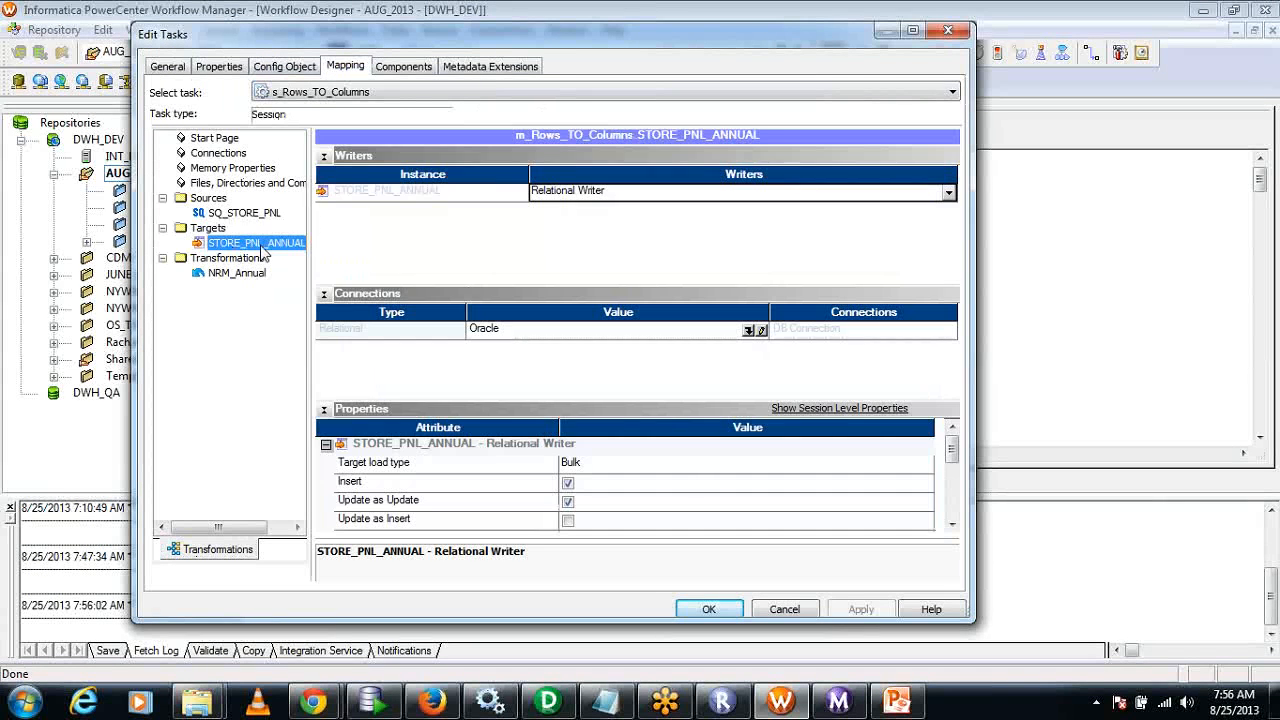
click(323, 156)
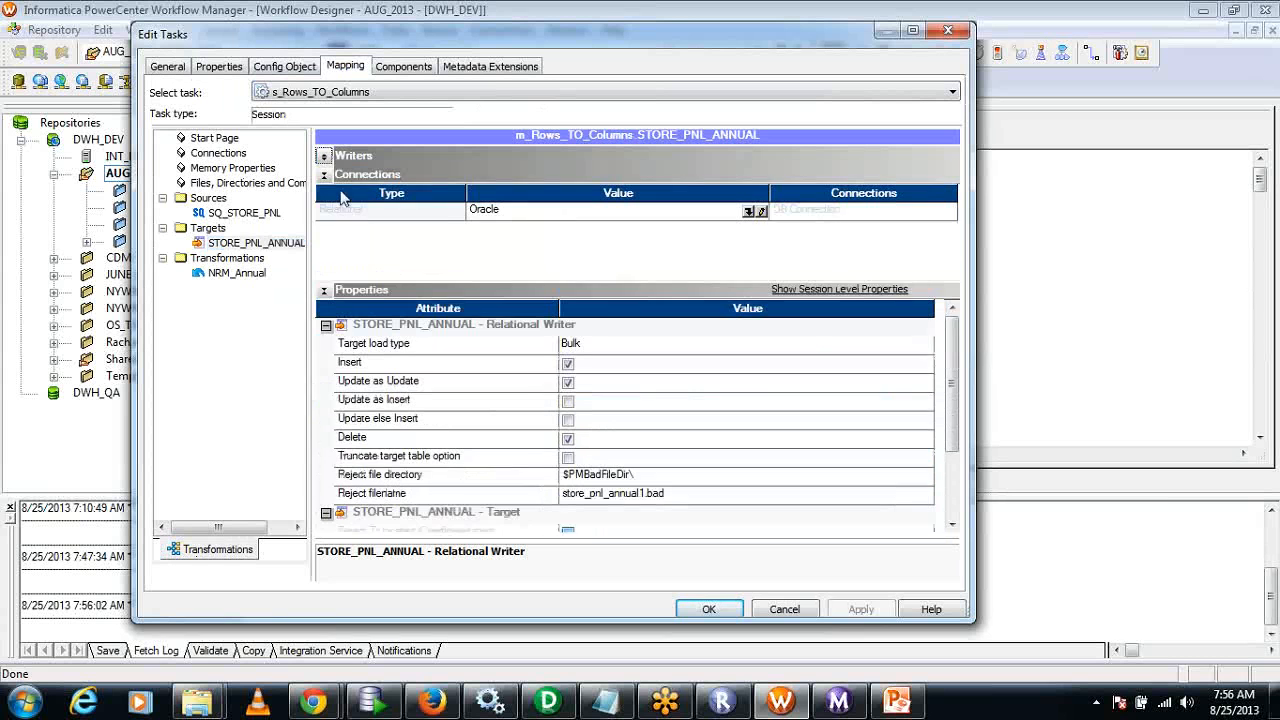
click(567, 458)
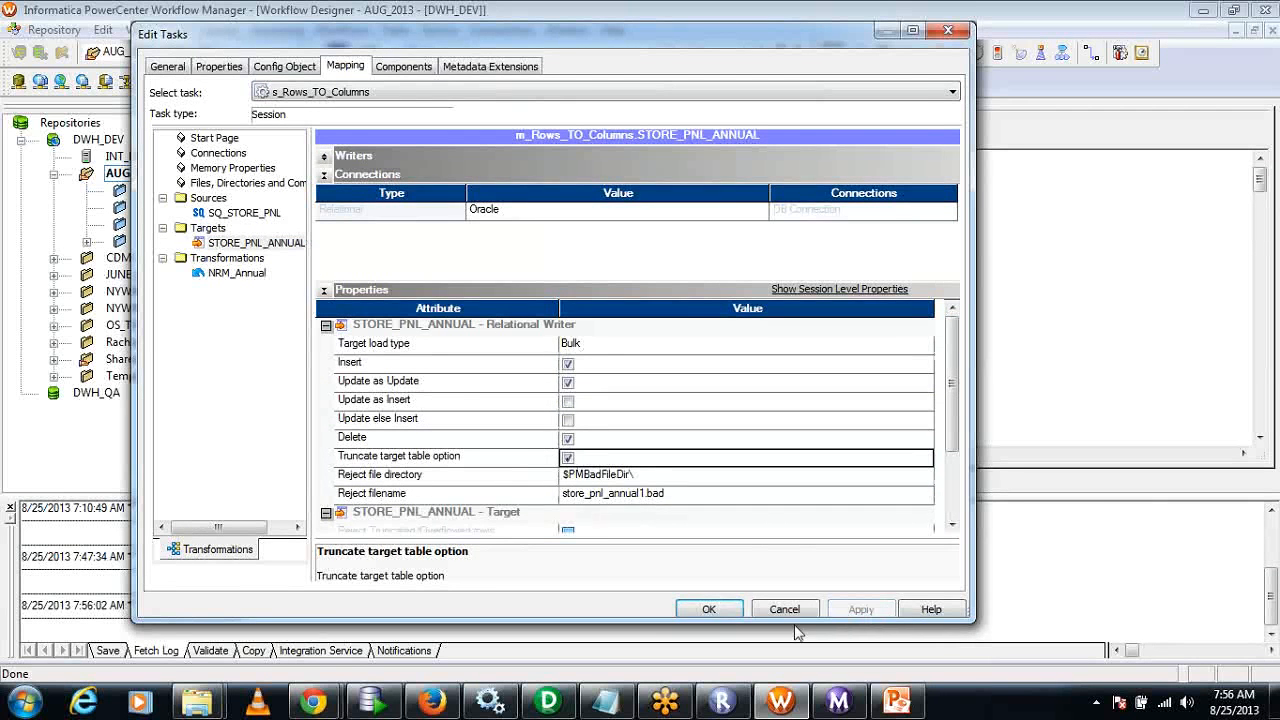
click(707, 612)
click(590, 396)
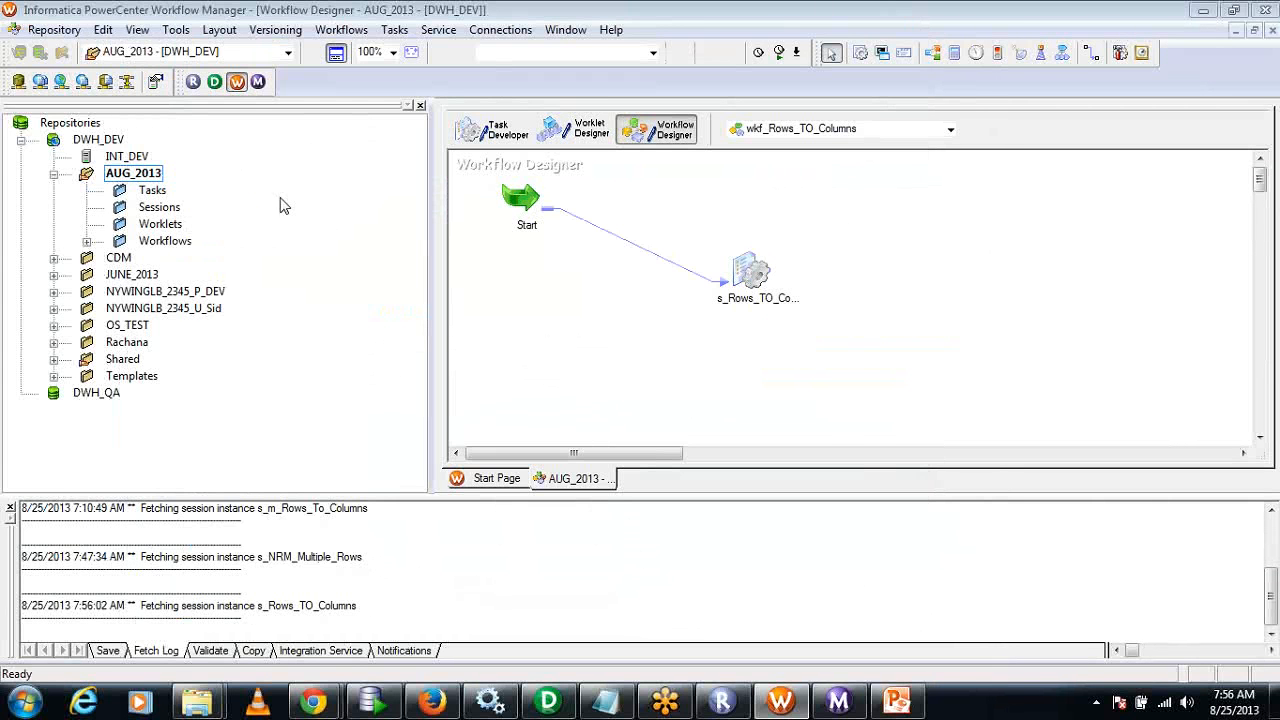
Save the wkf_Rows_TO_Columns workflow to the repository.
click(75, 36)
click(60, 251)
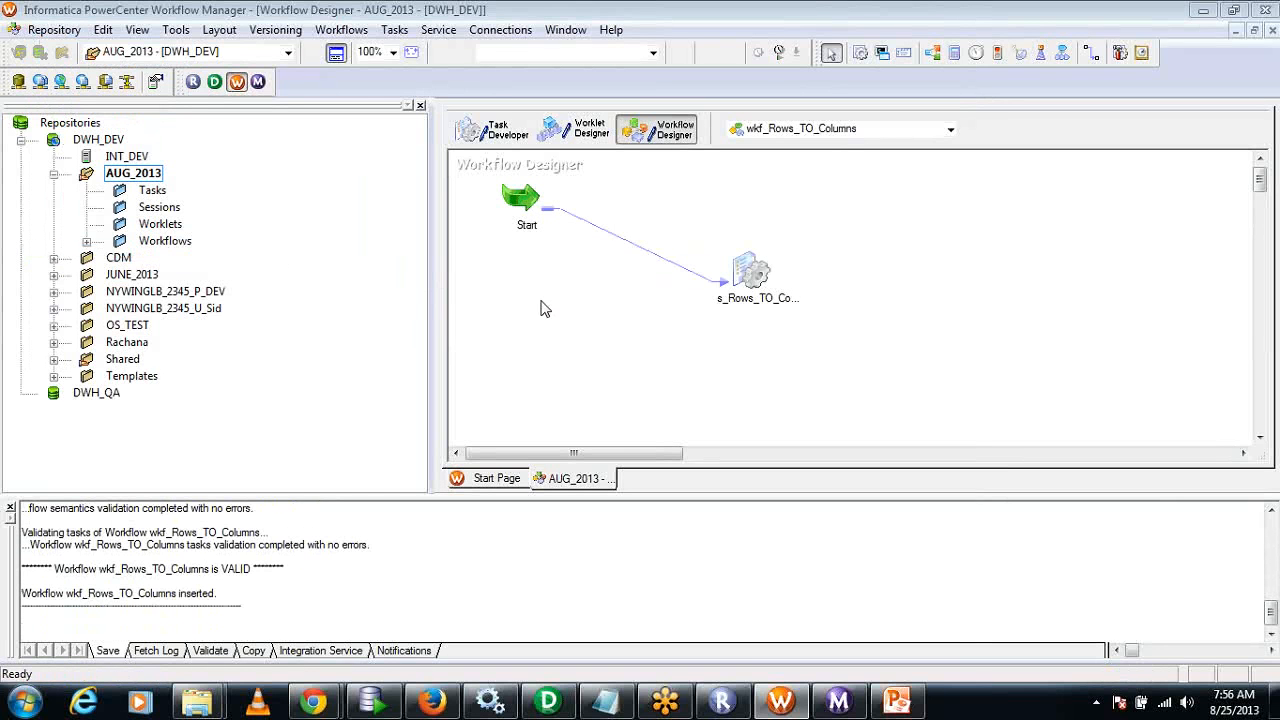
click(54, 29)
click(56, 252)
Start the wkf_Rows_TO_Columns workflow and check its run status in PowerCenter Workflow Monitor.
click(840, 410)
right_click(874, 222)
click(933, 431)
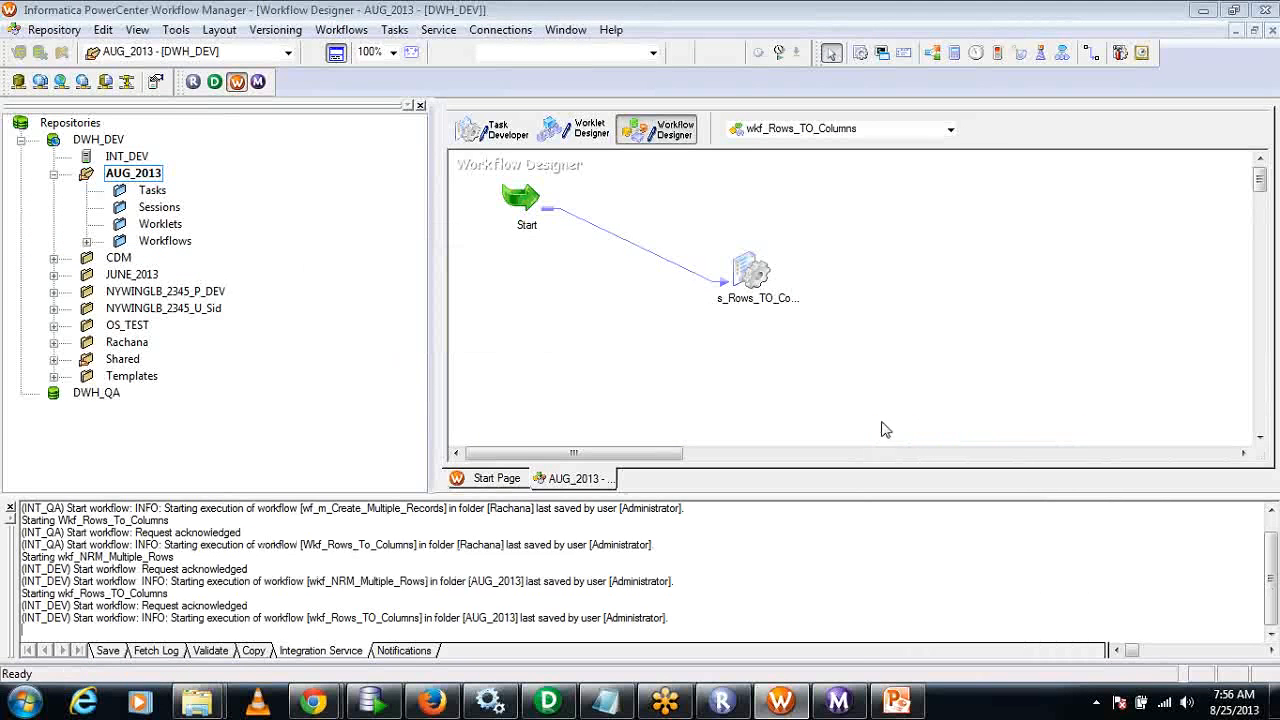
click(845, 703)
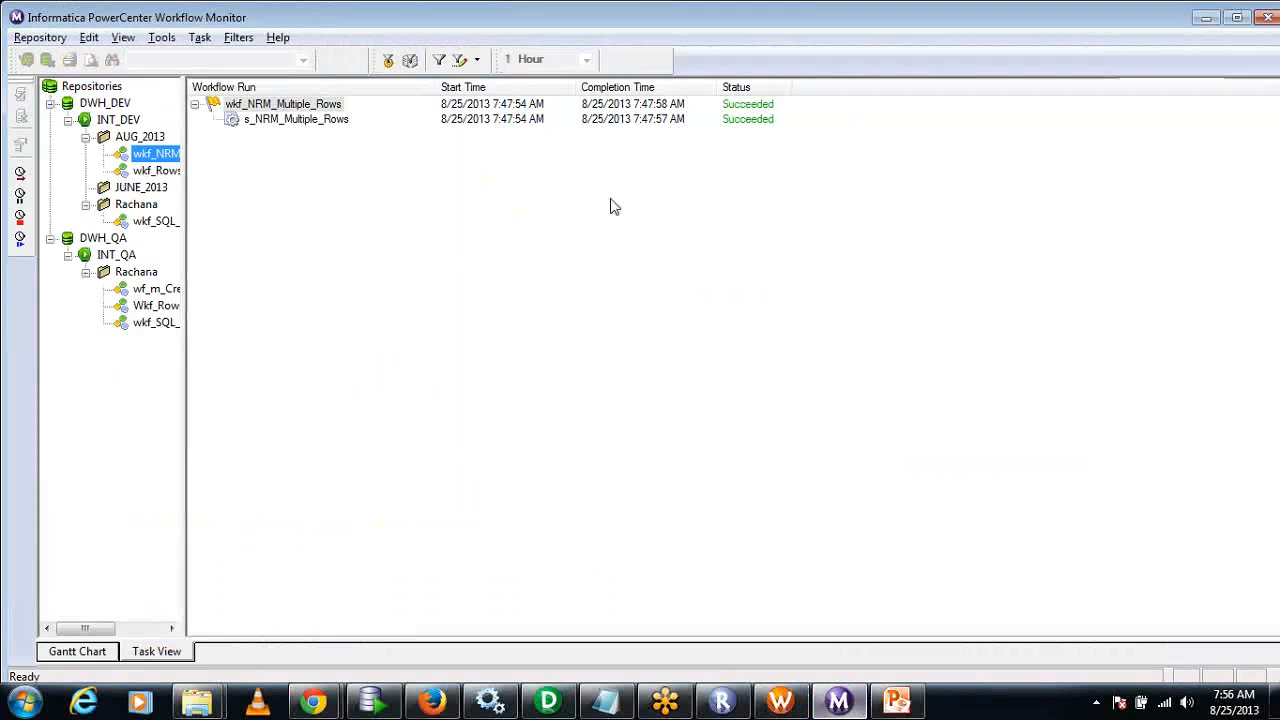
click(157, 170)
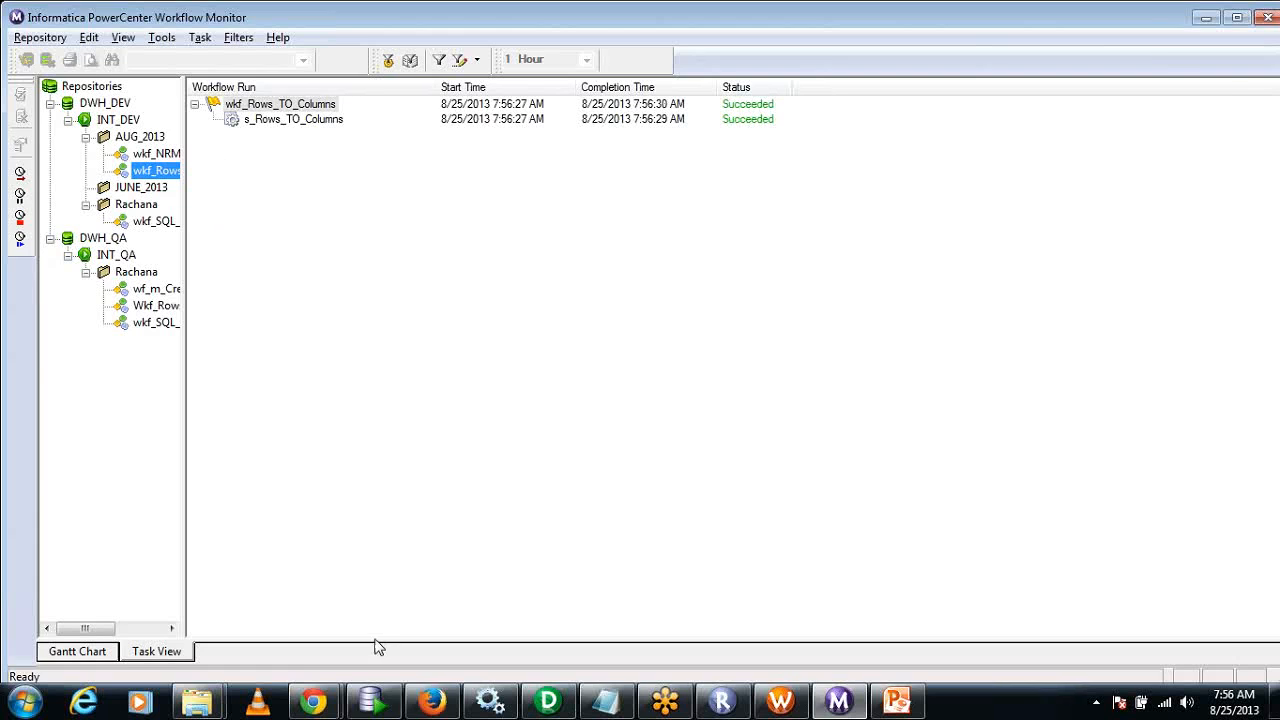
Switch to Oracle SQL Developer and add the query "select * from store_pnl_annual" below the existing statements in the scott worksheet.
click(372, 702)
click(517, 219)
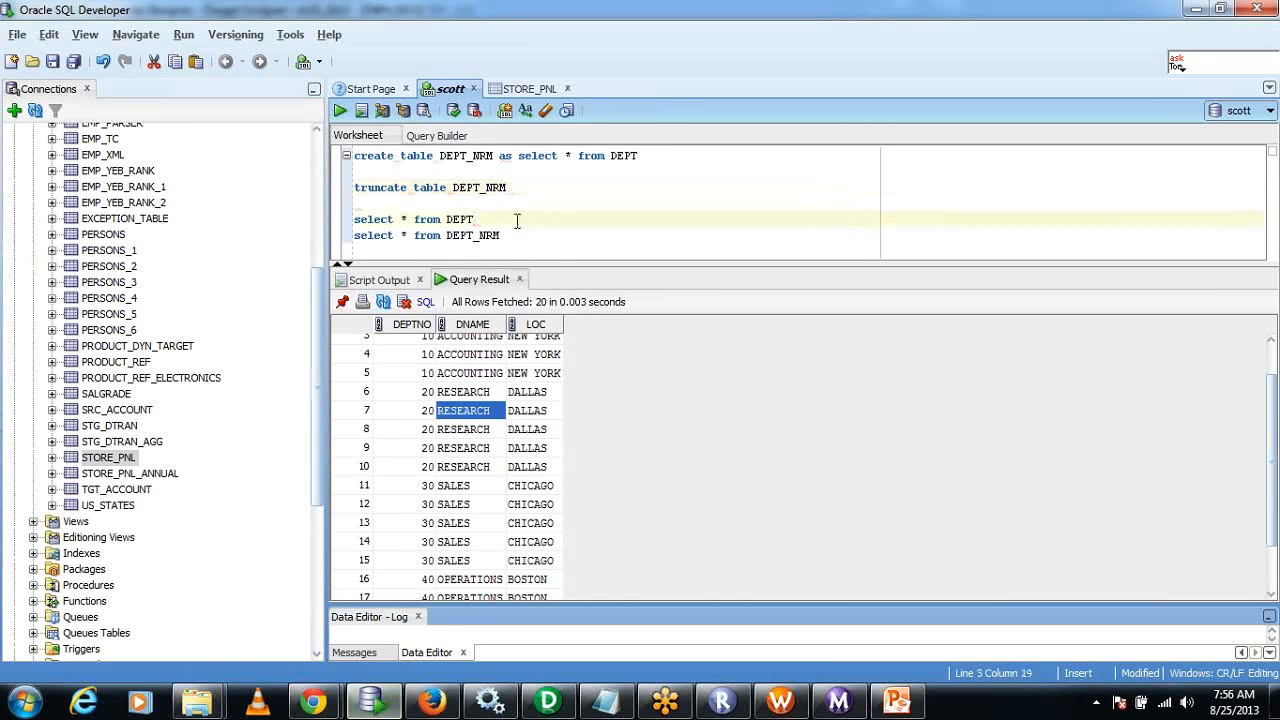
click(537, 247)
key(Return)
key(Return)
key(Return)
text(sele)
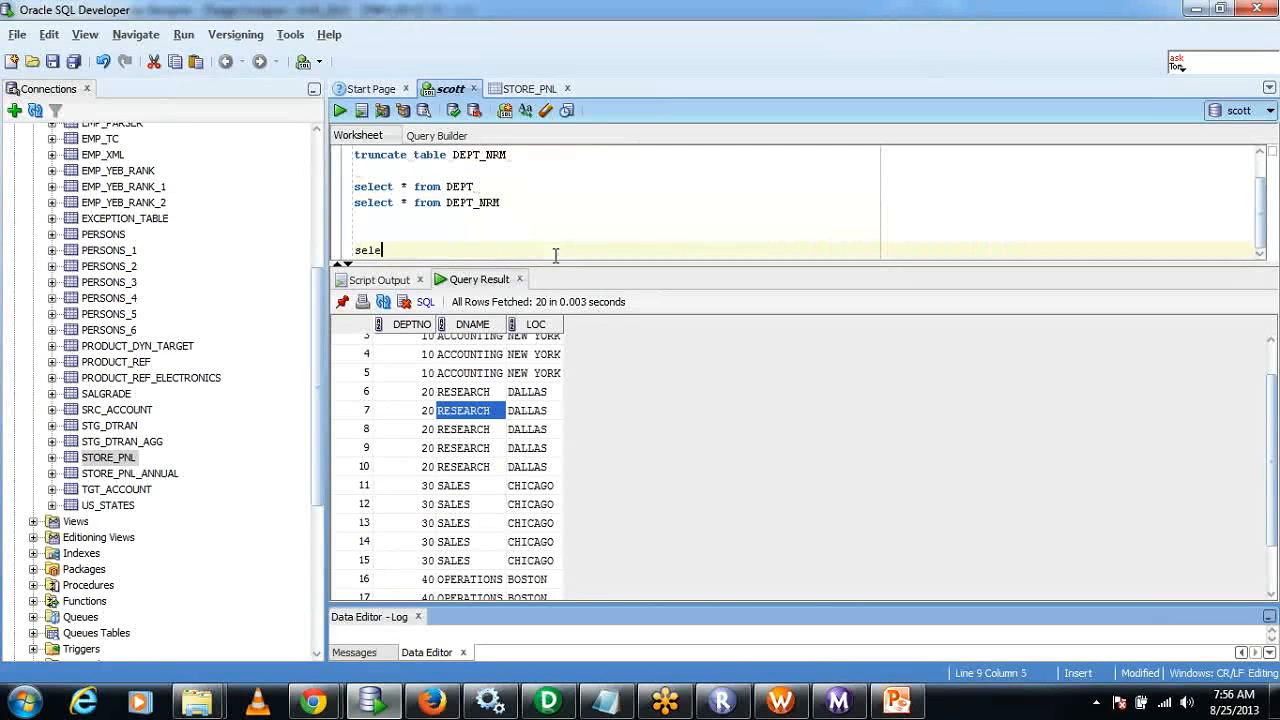
text(ct * from )
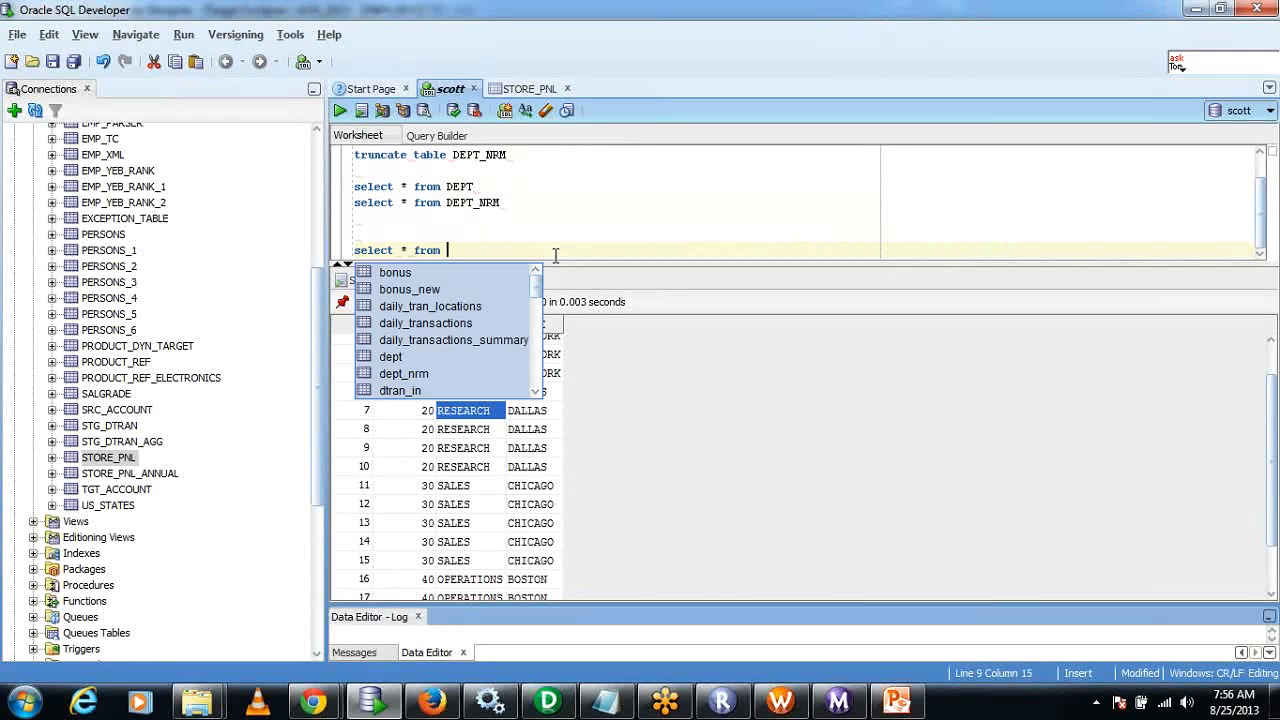
text(Stpor)
key(BackSpace)
key(BackSpace)
key(BackSpace)
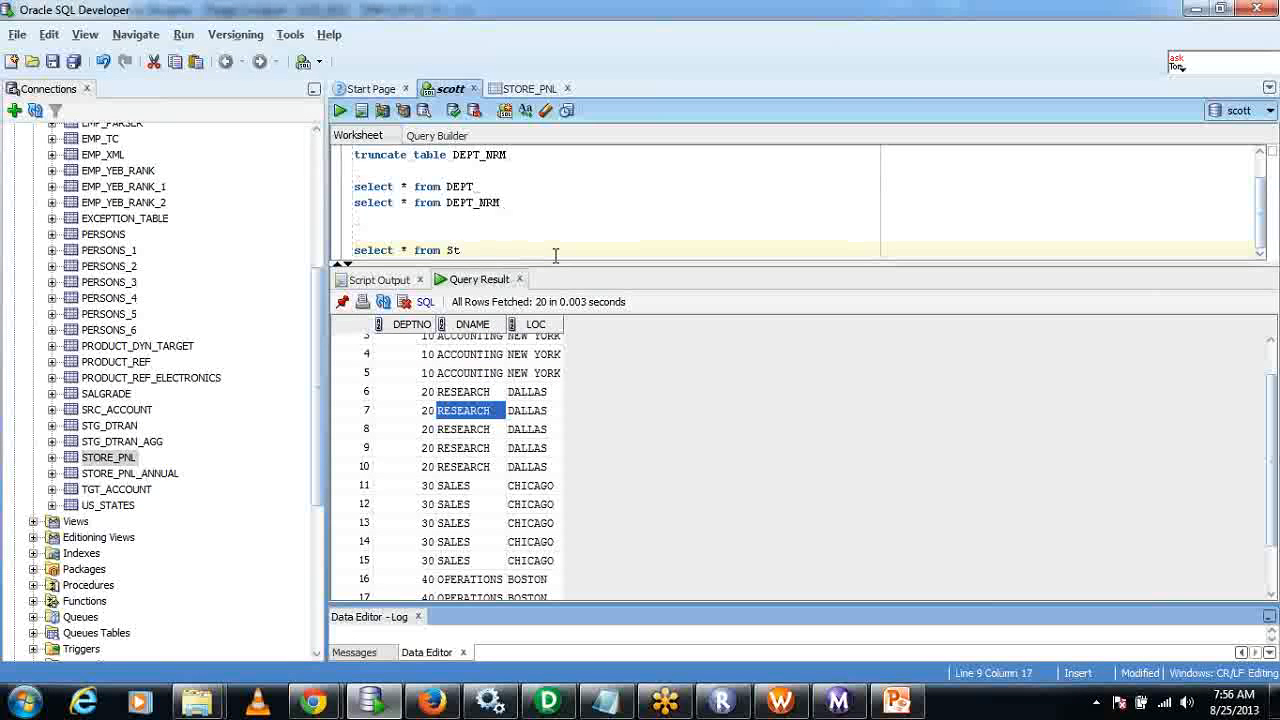
text(ore)
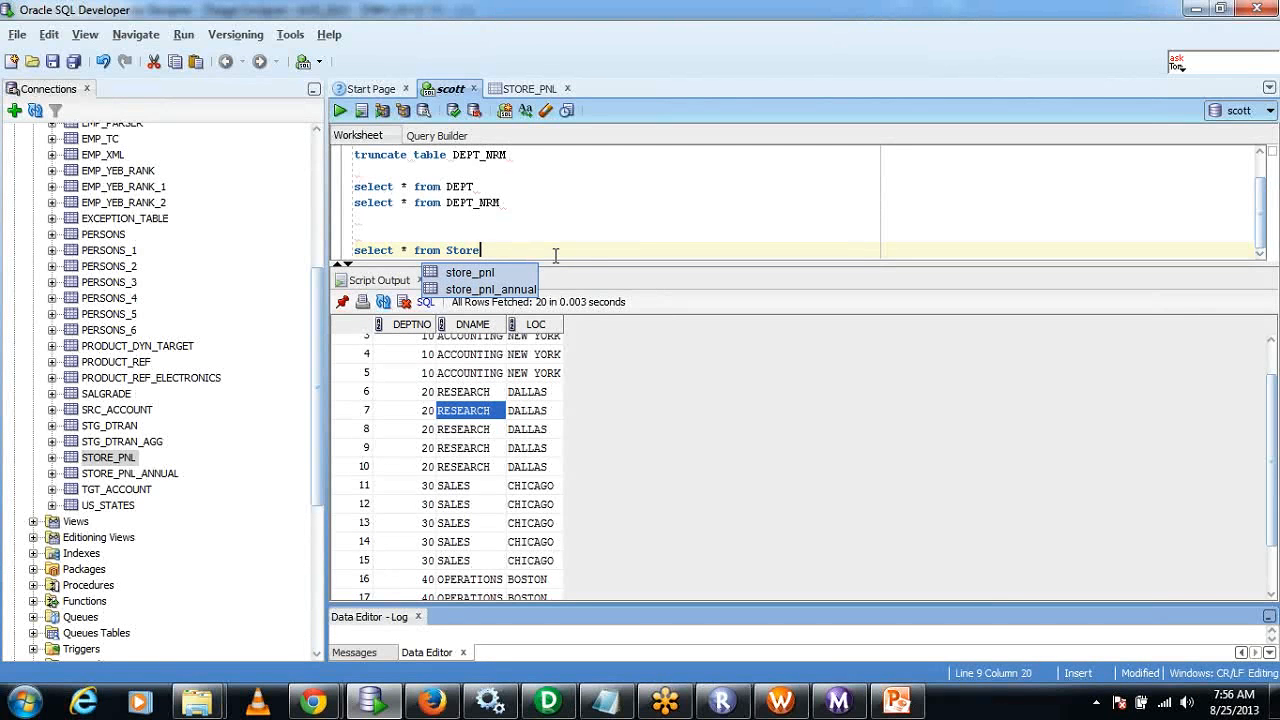
click(510, 289)
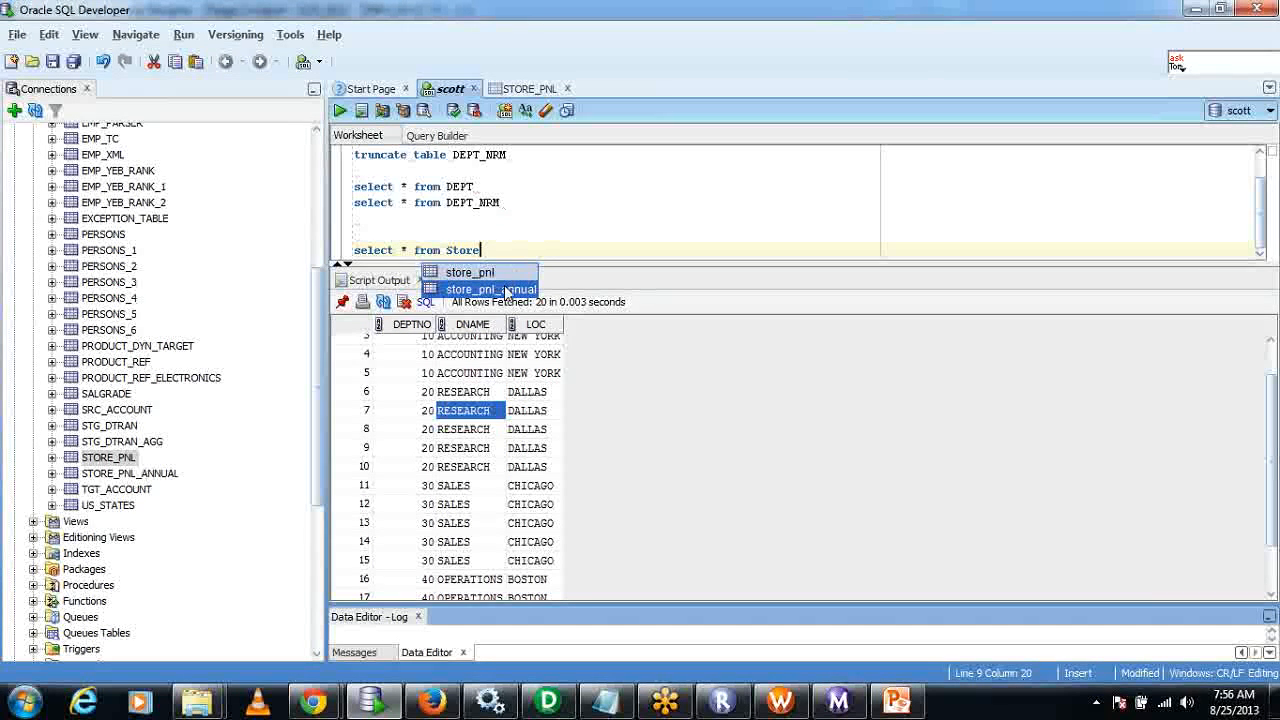
double_click(510, 289)
Run only the store_pnl_annual query and examine the STOREID and ANNUAL values returned for each store.
drag(584, 250, 342, 252)
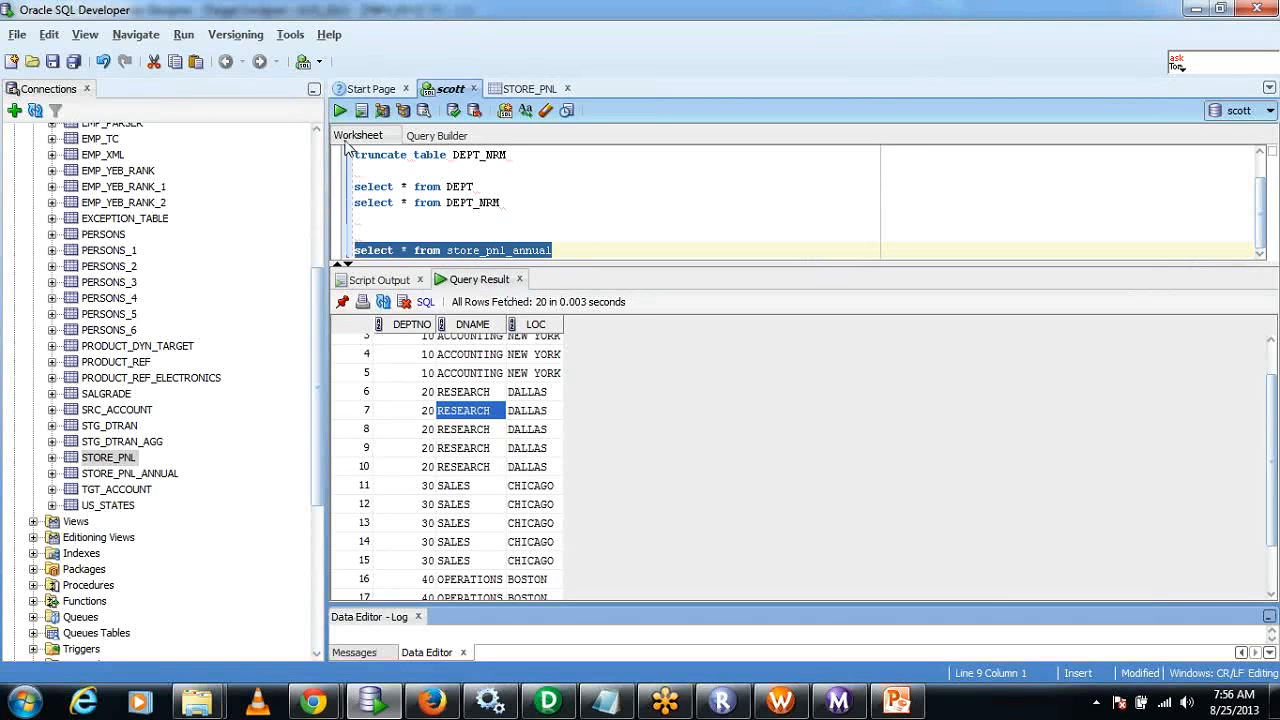
click(340, 111)
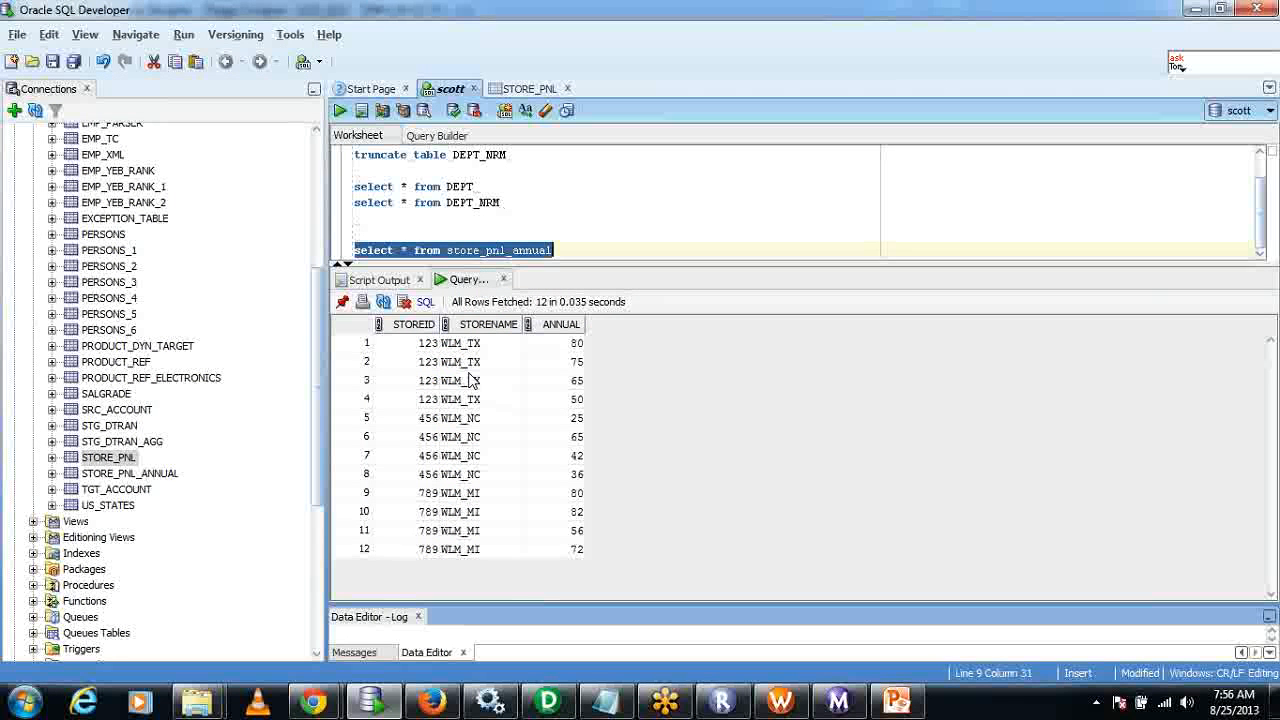
click(367, 343)
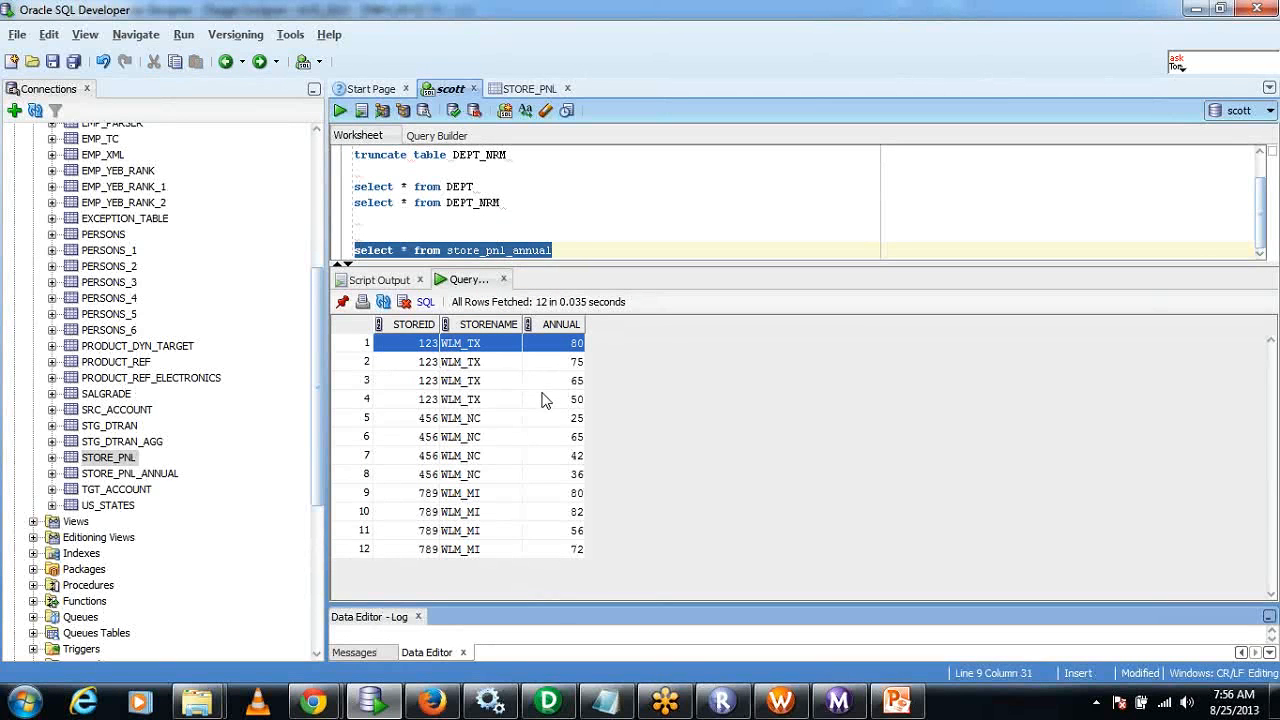
shift+click(568, 404)
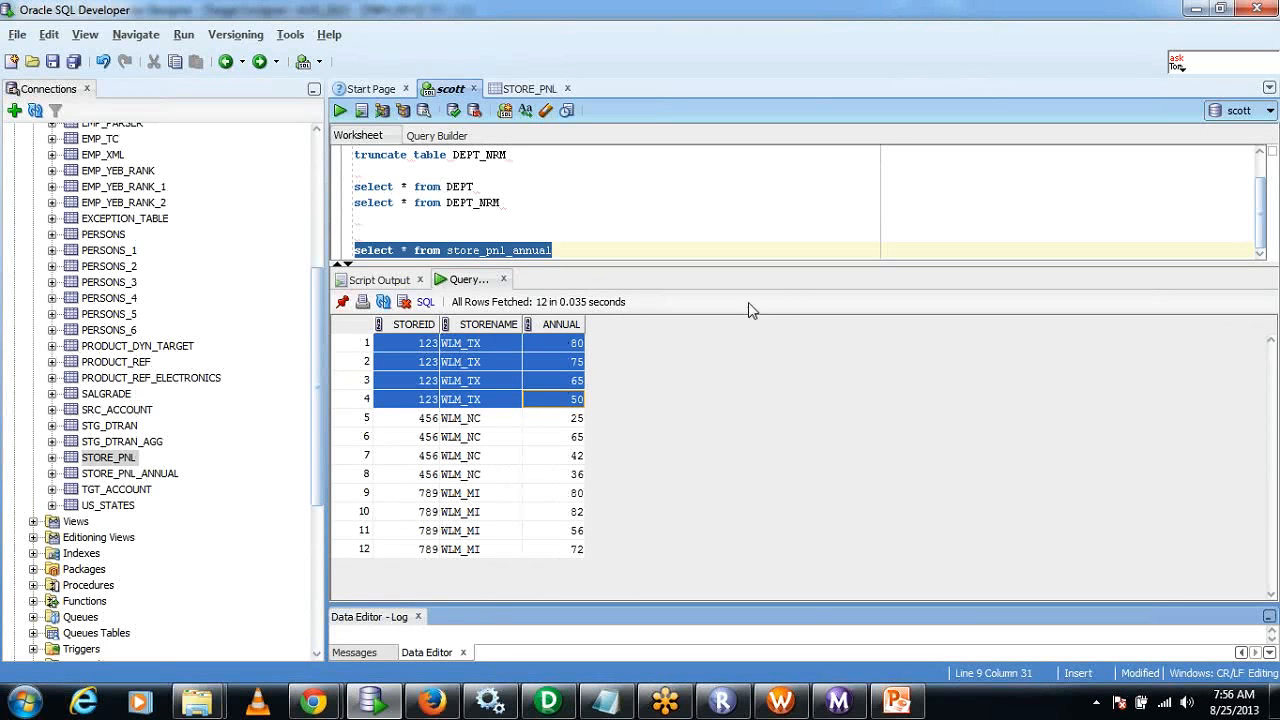
click(568, 380)
click(559, 345)
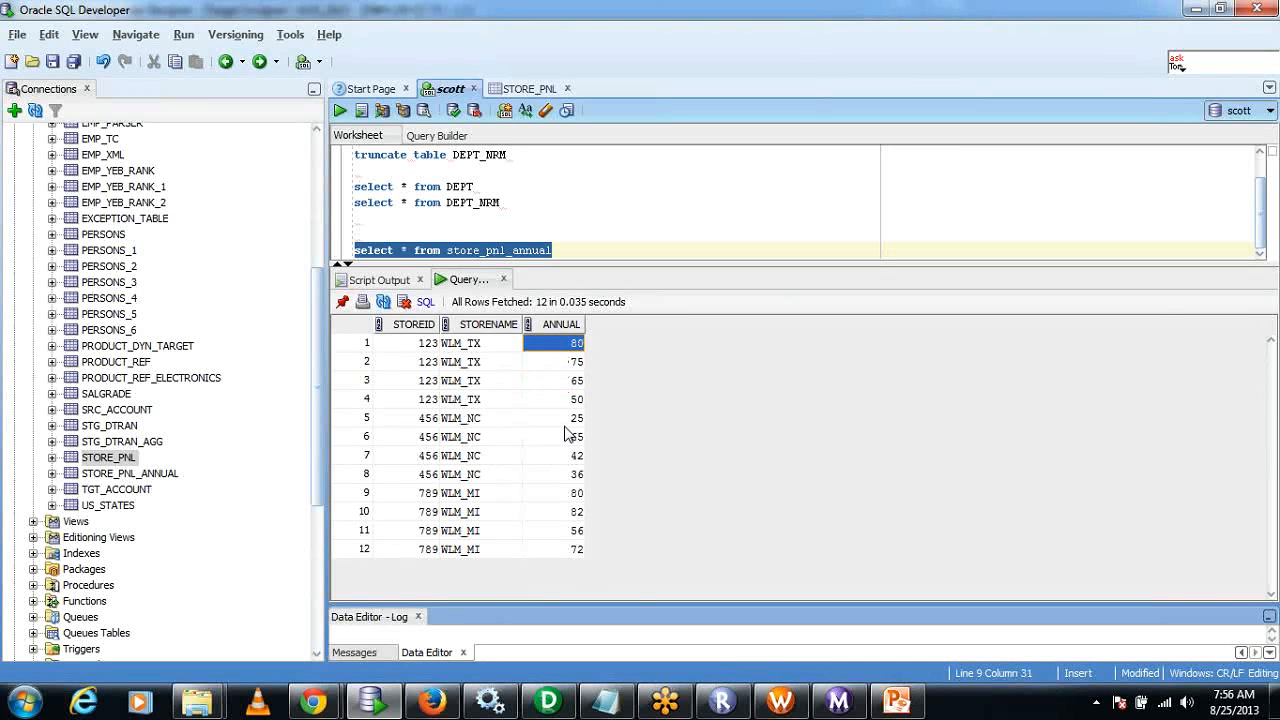
click(563, 250)
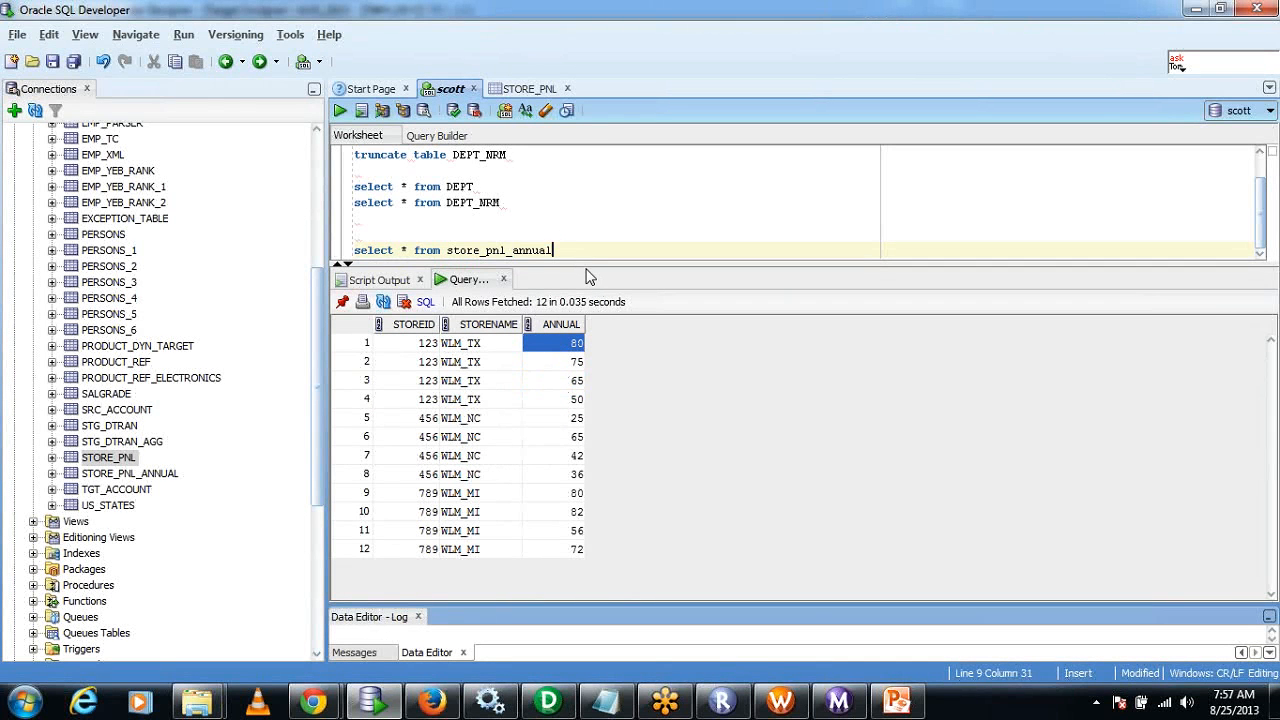
drag(552, 250, 447, 250)
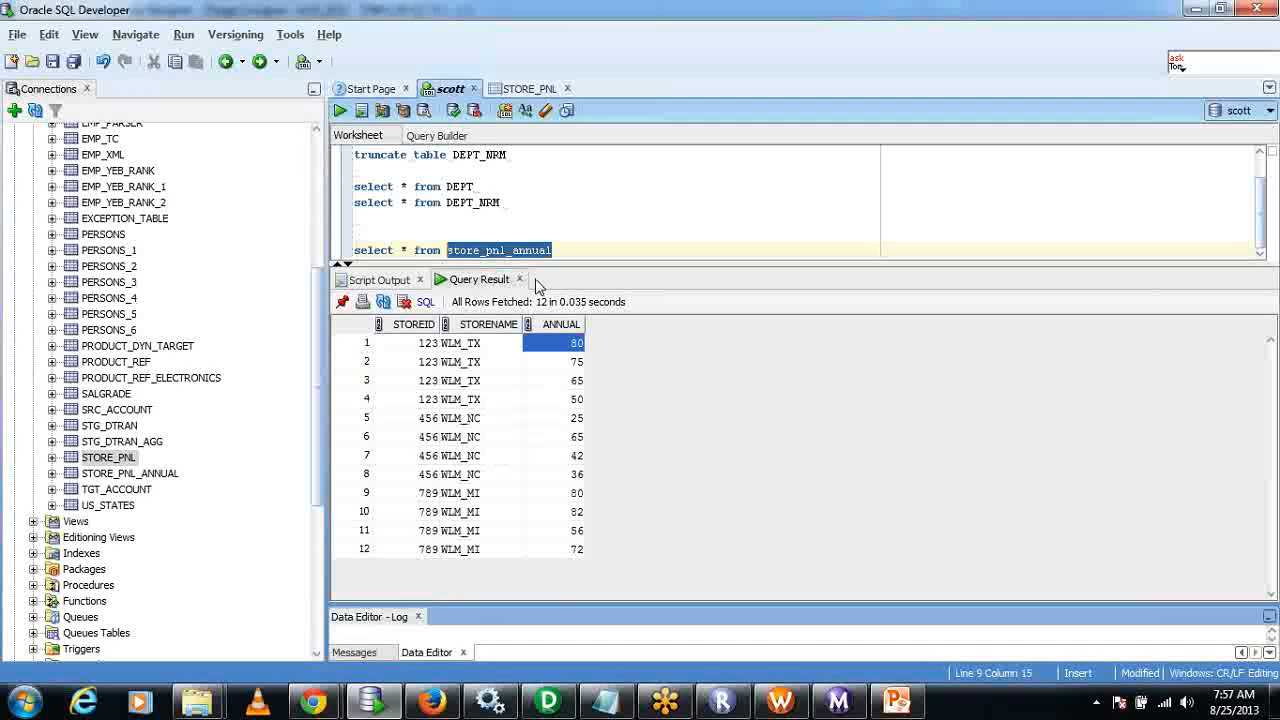
drag(428, 344, 428, 400)
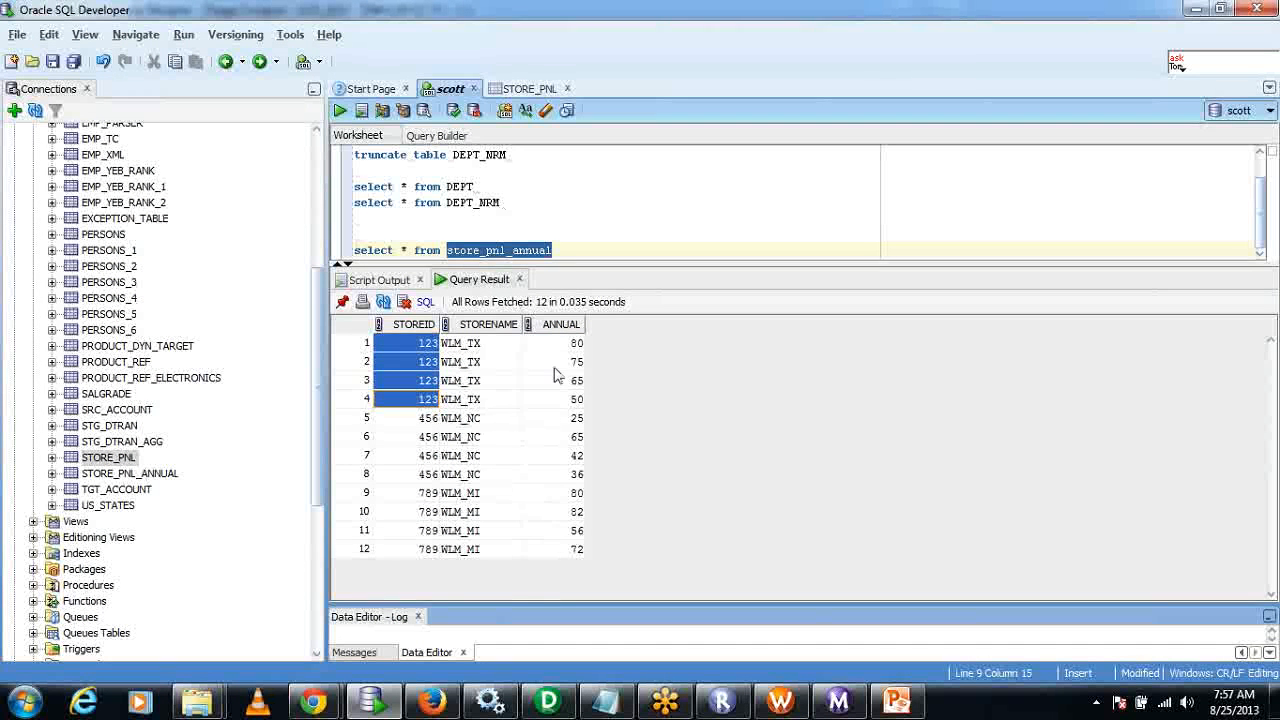
drag(562, 344, 562, 400)
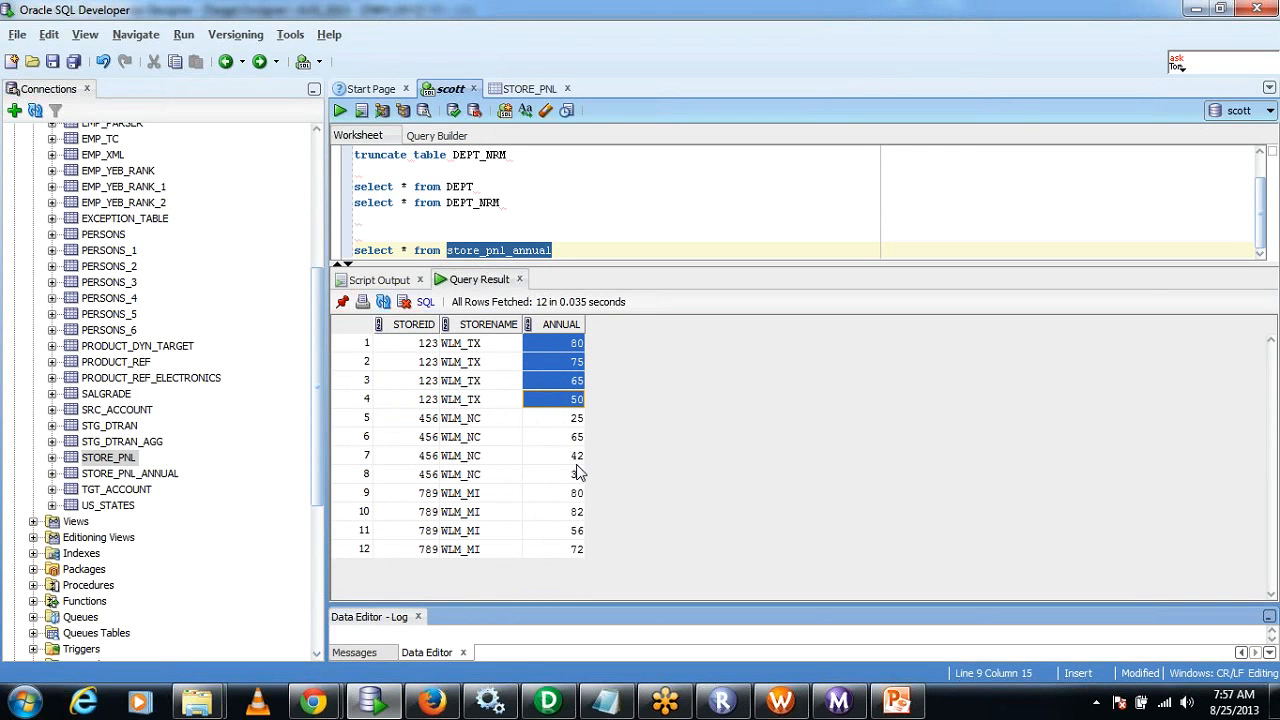
drag(430, 418, 420, 560)
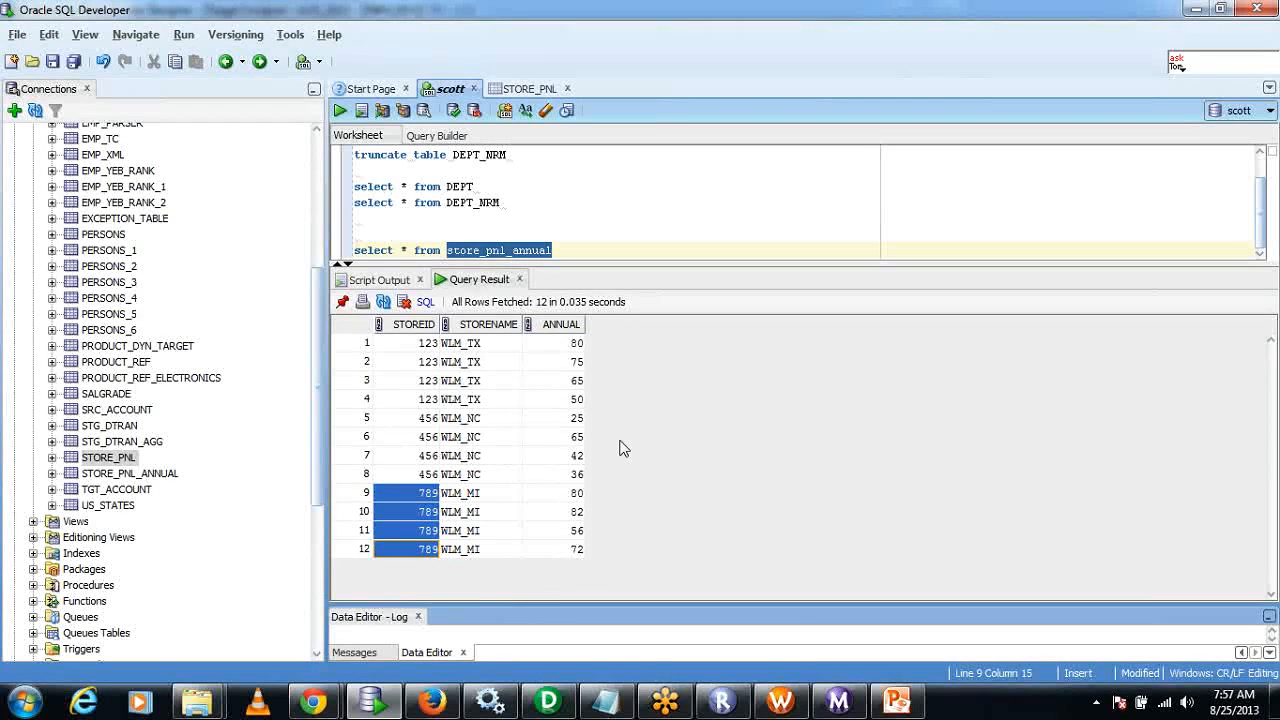
drag(571, 345, 570, 403)
click(570, 418)
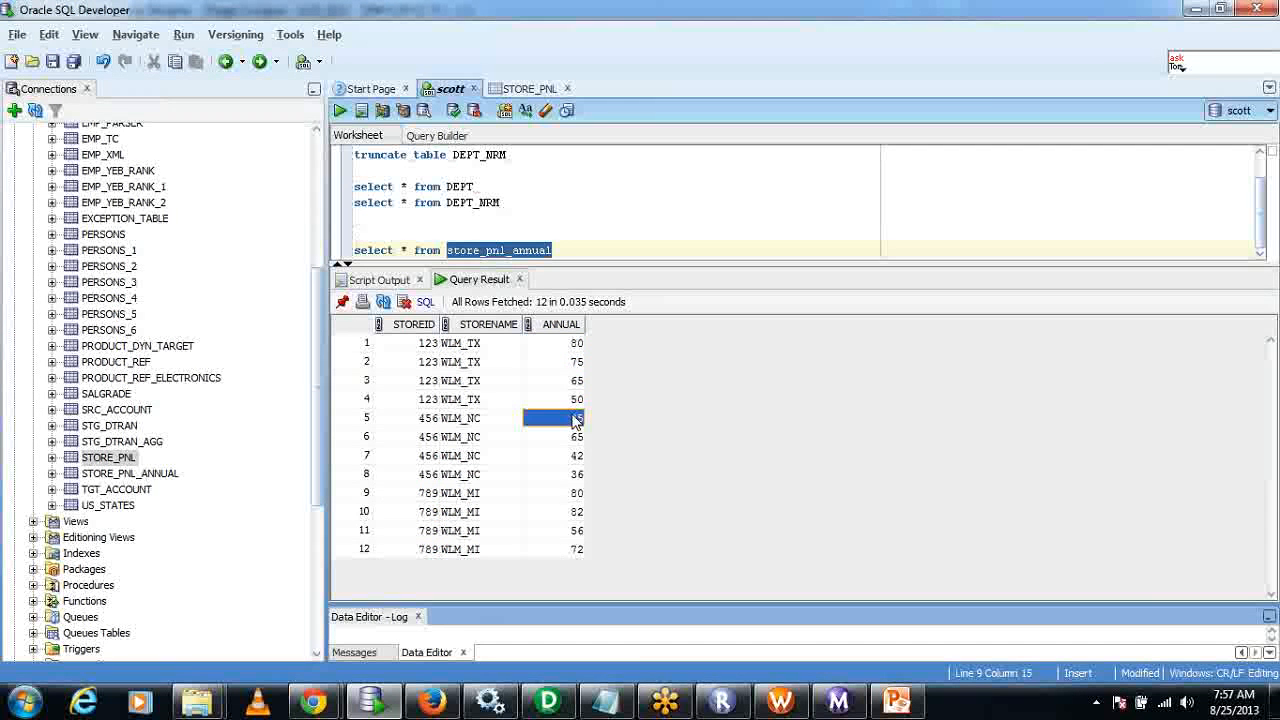
Switch to PowerCenter Designer and open a new blank Notepad document over the m_Rows_TO_Columns mapping.
click(549, 701)
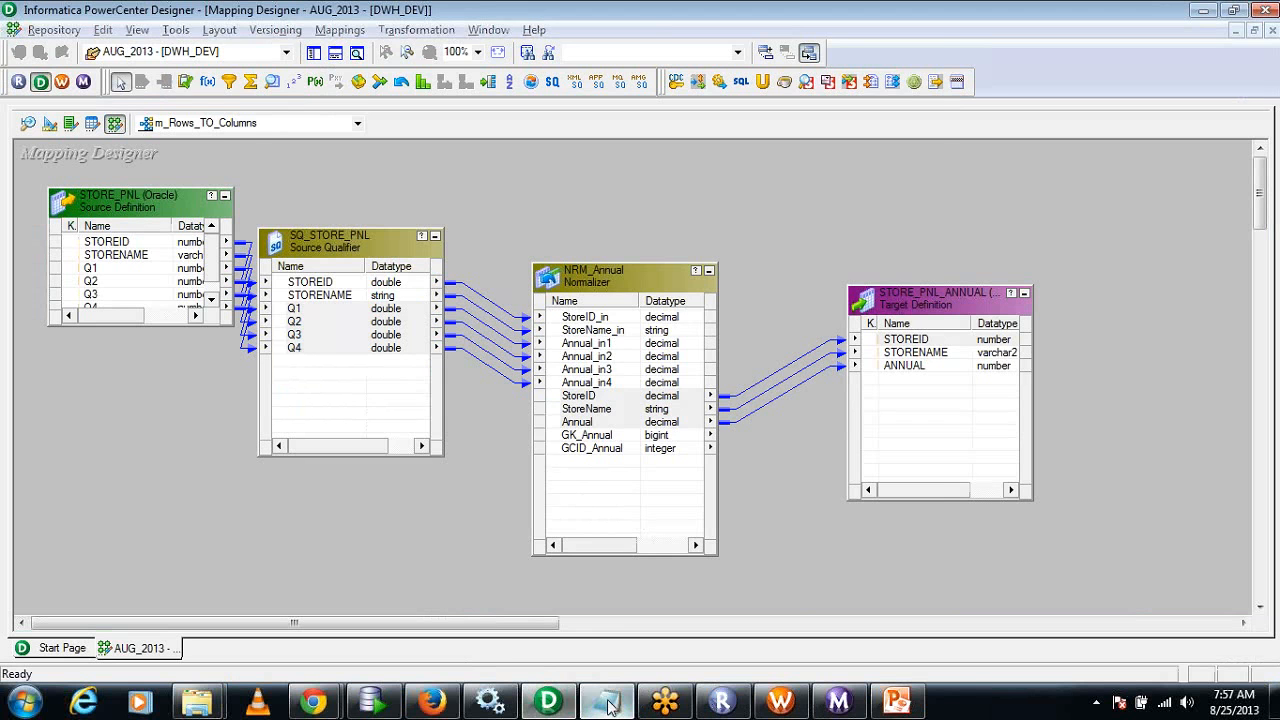
click(605, 701)
click(606, 440)
click(848, 47)
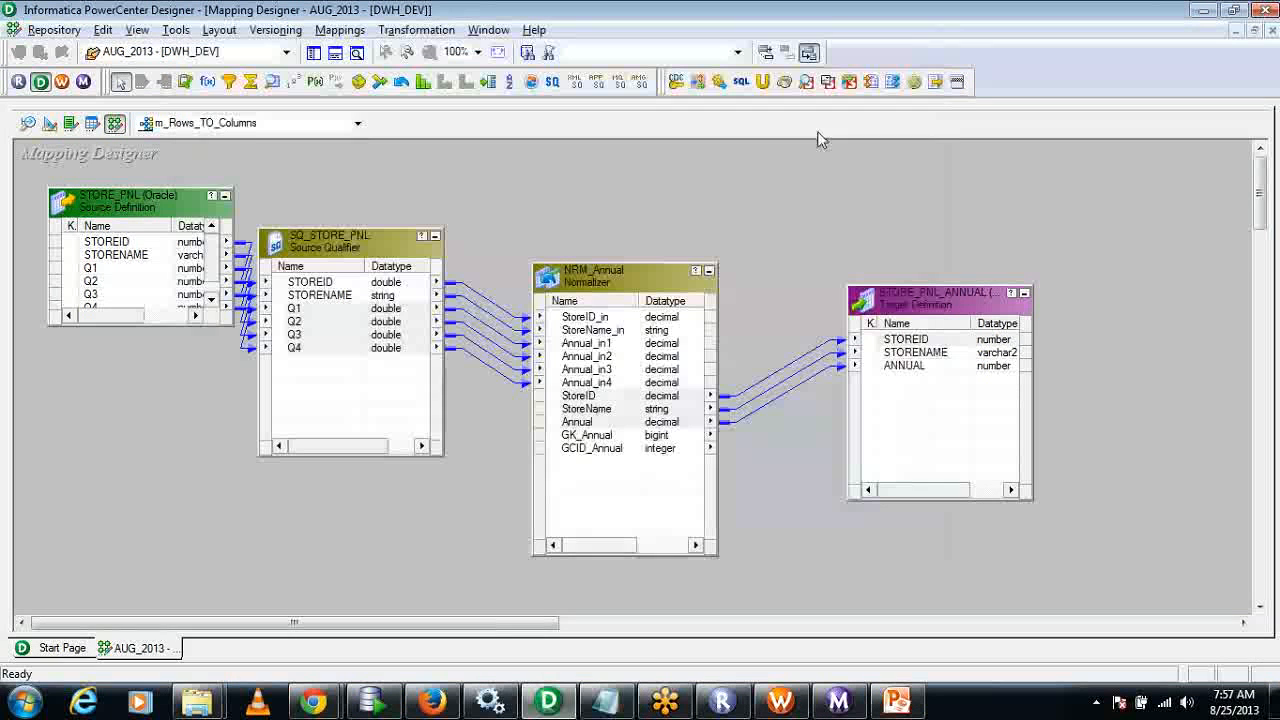
click(24, 700)
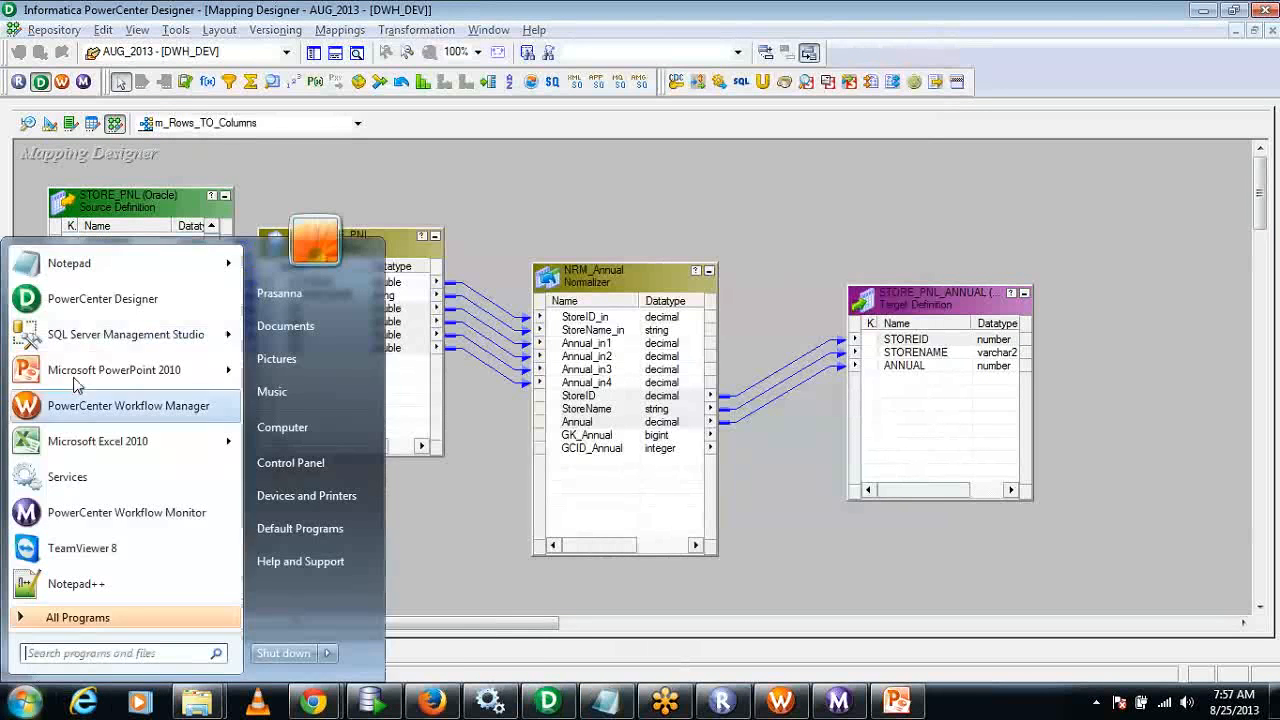
click(60, 183)
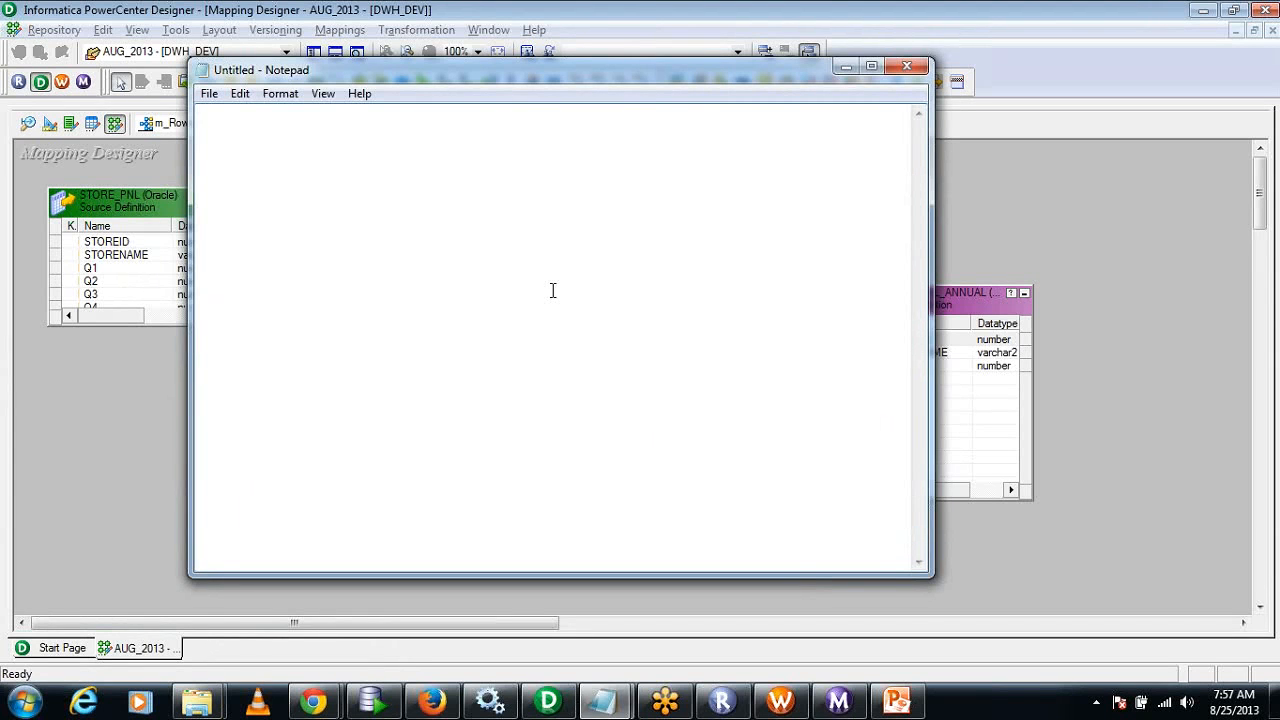
Write the question "What is Normalizer?" on the first line of the blank note.
text(Normalier)
key(ctrl+a)
text(What)
text( is)
key(BackSpace)
text(is Nrmaloizer)
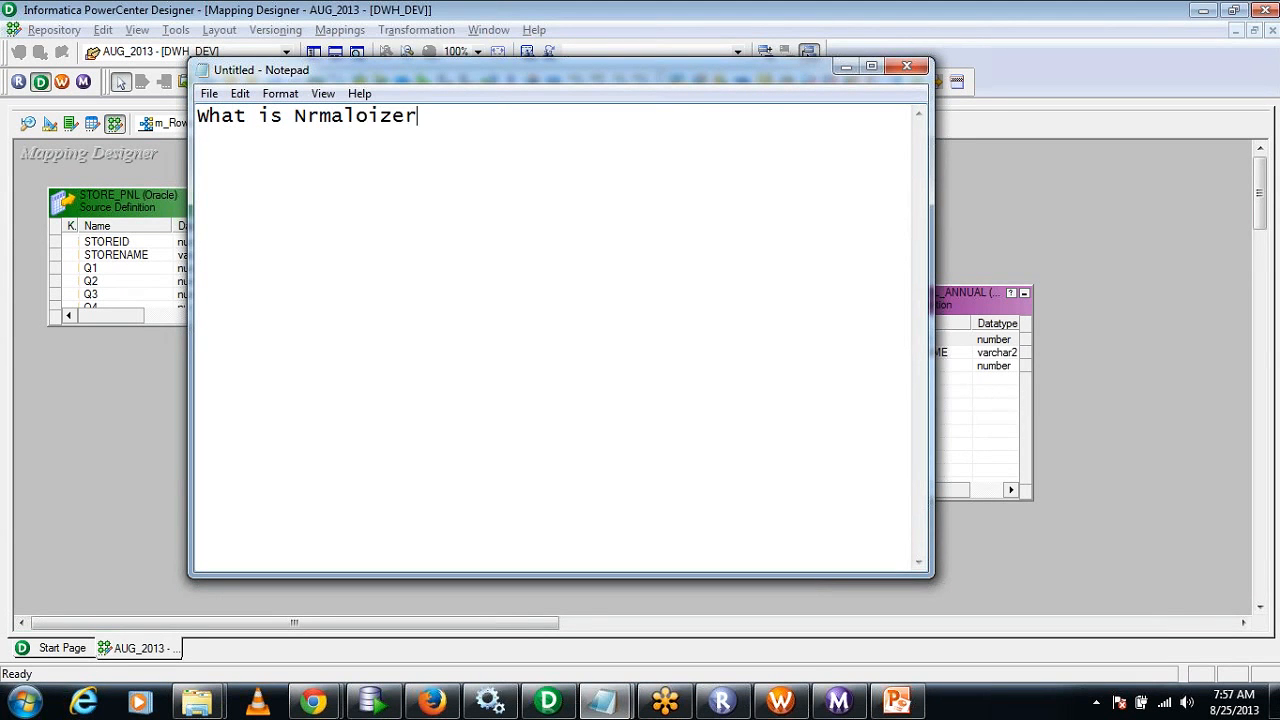
key(BackSpace)
key(BackSpace)
key(BackSpace)
key(BackSpace)
key(BackSpace)
text(izer)
key(Right)
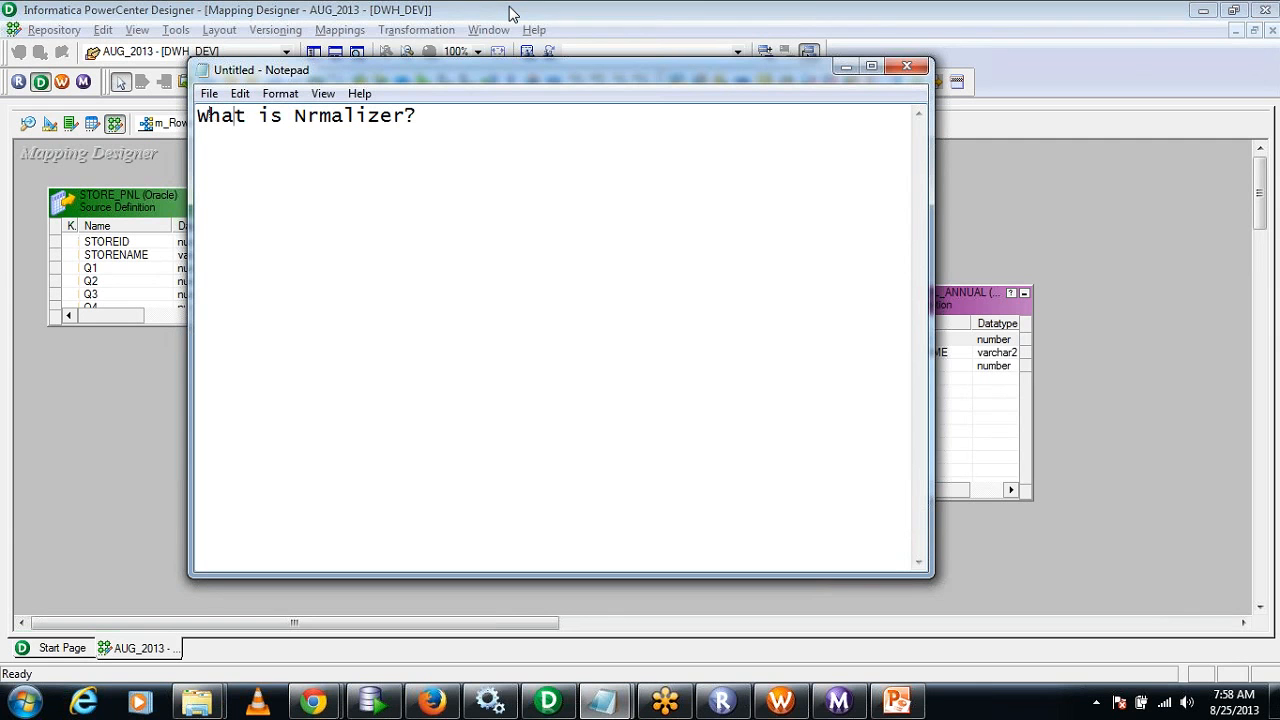
text(o)
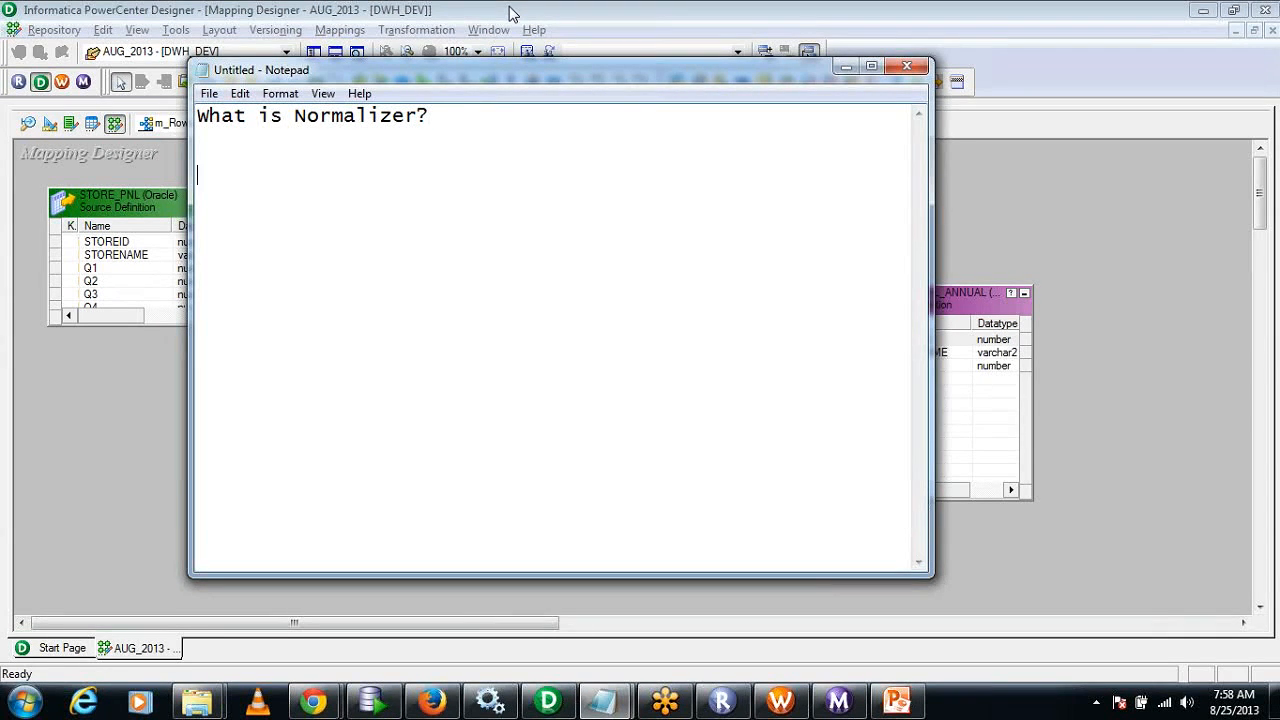
Add the terms "GKID" and "GKCID" on separate lines below the "What is Normalizer?" question in the note.
text(GKID)
key(Return)
text(GKC)
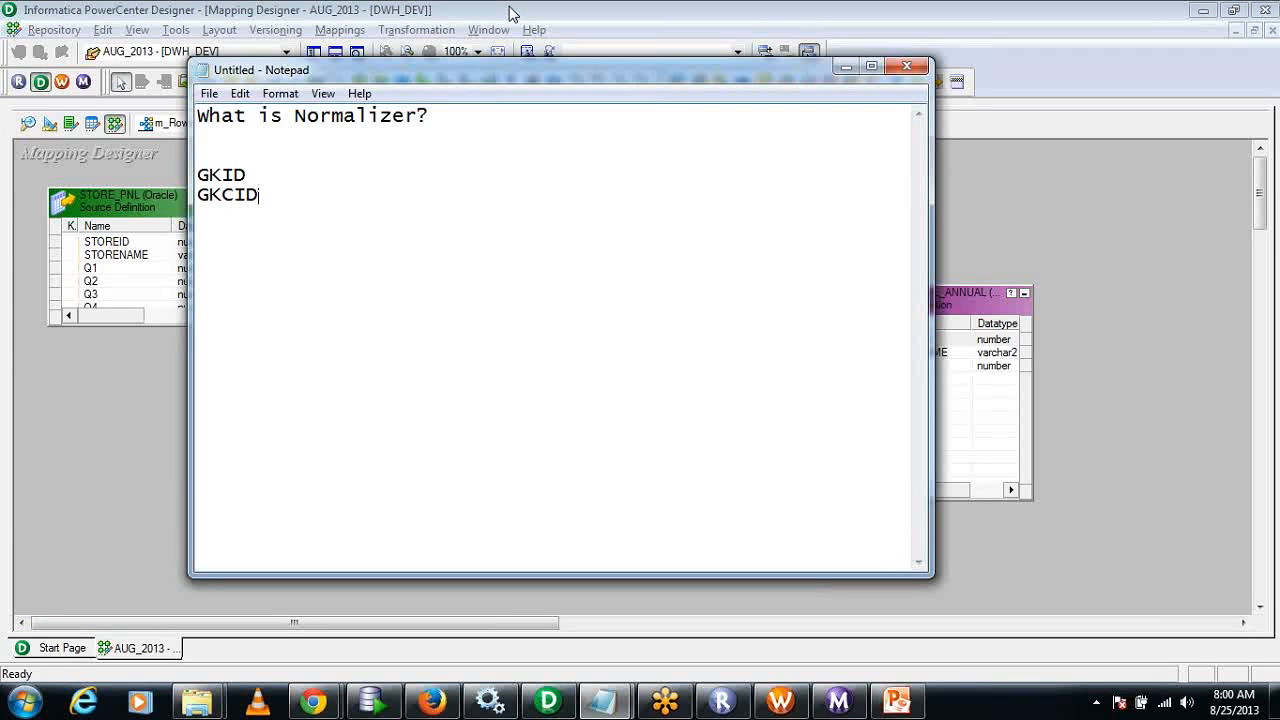
Switch back to PowerCenter Designer and review the column and occurrence definitions of the NRM_Annual Normalizer, leaving them unchanged.
click(980, 191)
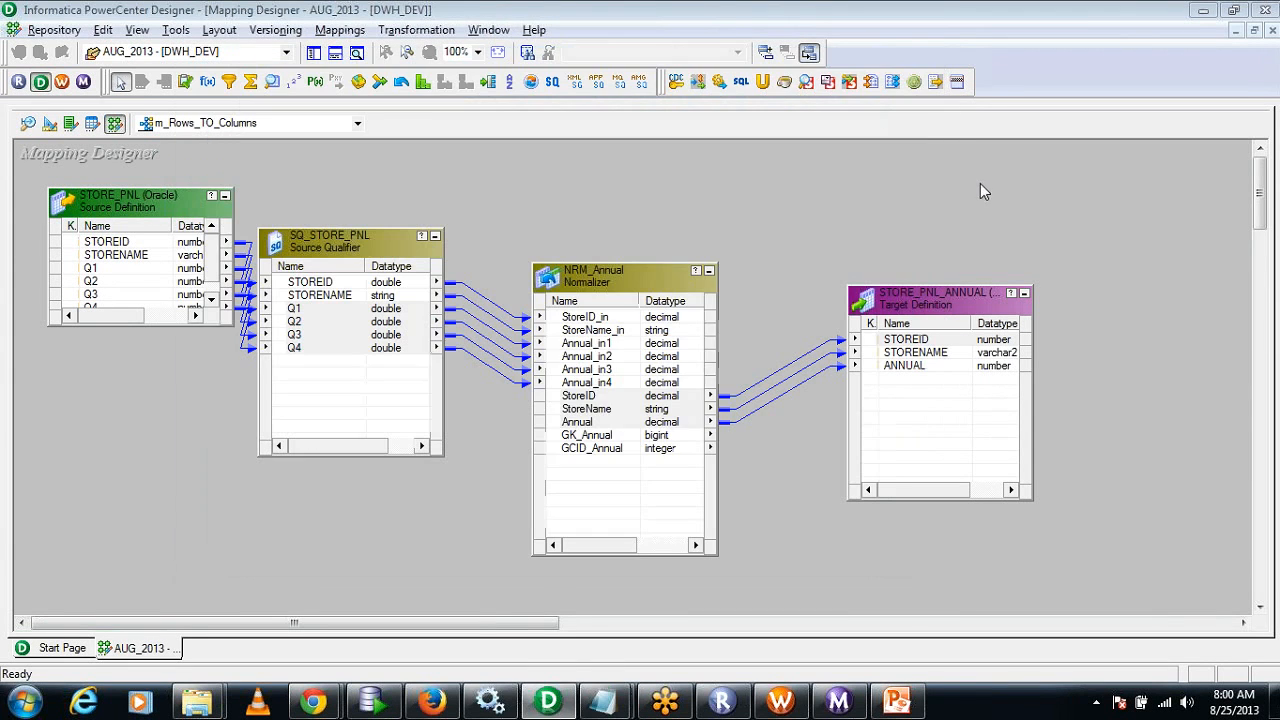
double_click(614, 280)
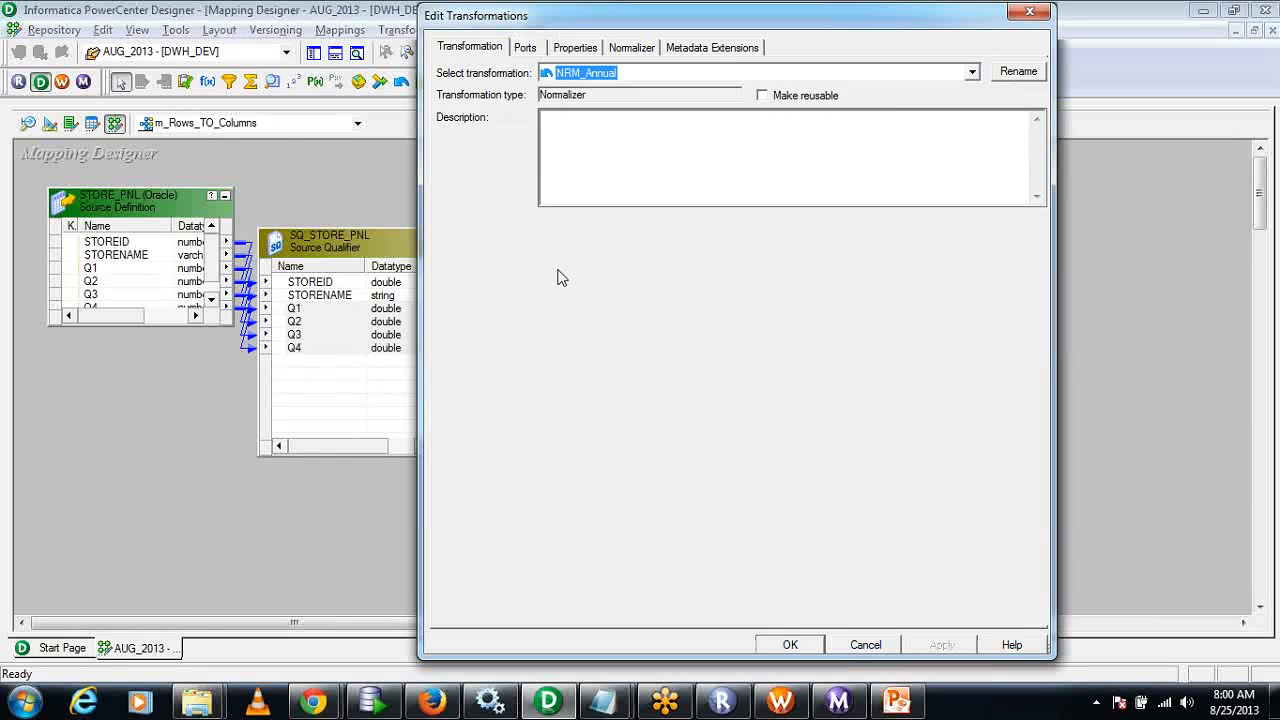
click(631, 48)
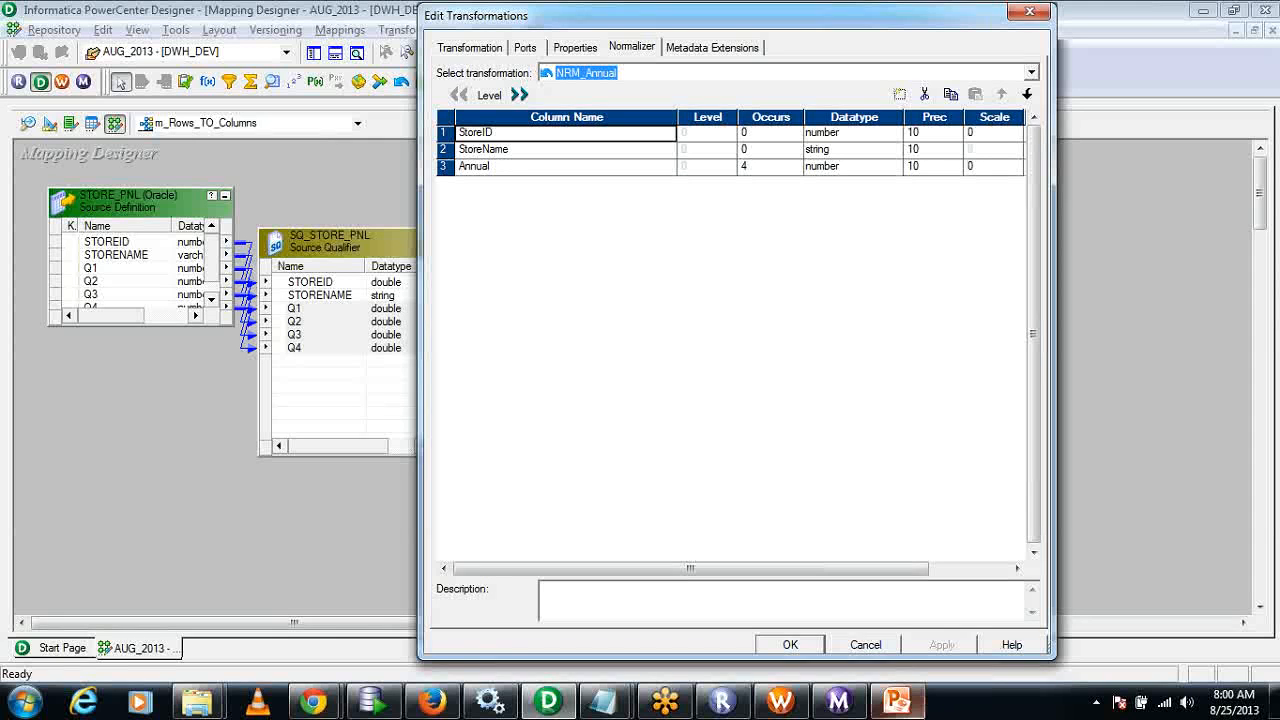
click(871, 650)
Arrange all mapping objects as icons and move the NRM_Annual Normalizer above the row between SQ_STORE_PNL and STORE_PNL_ANNUAL.
right_click(778, 252)
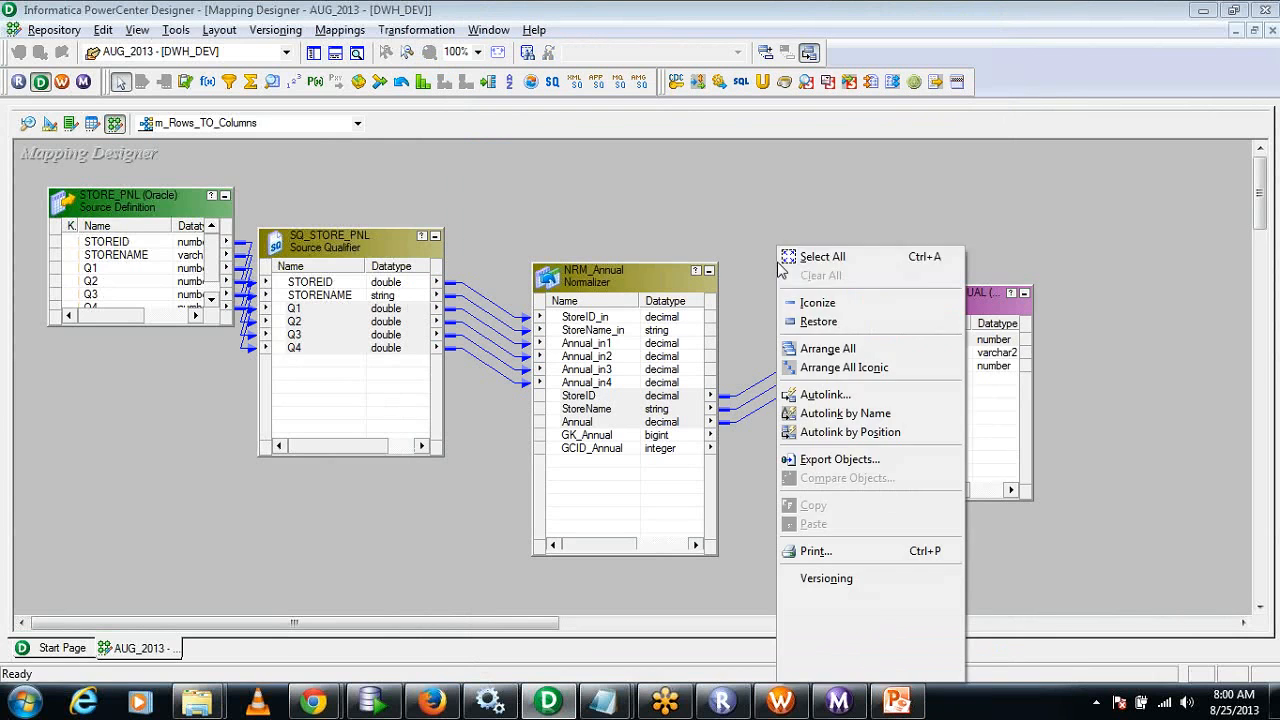
click(859, 364)
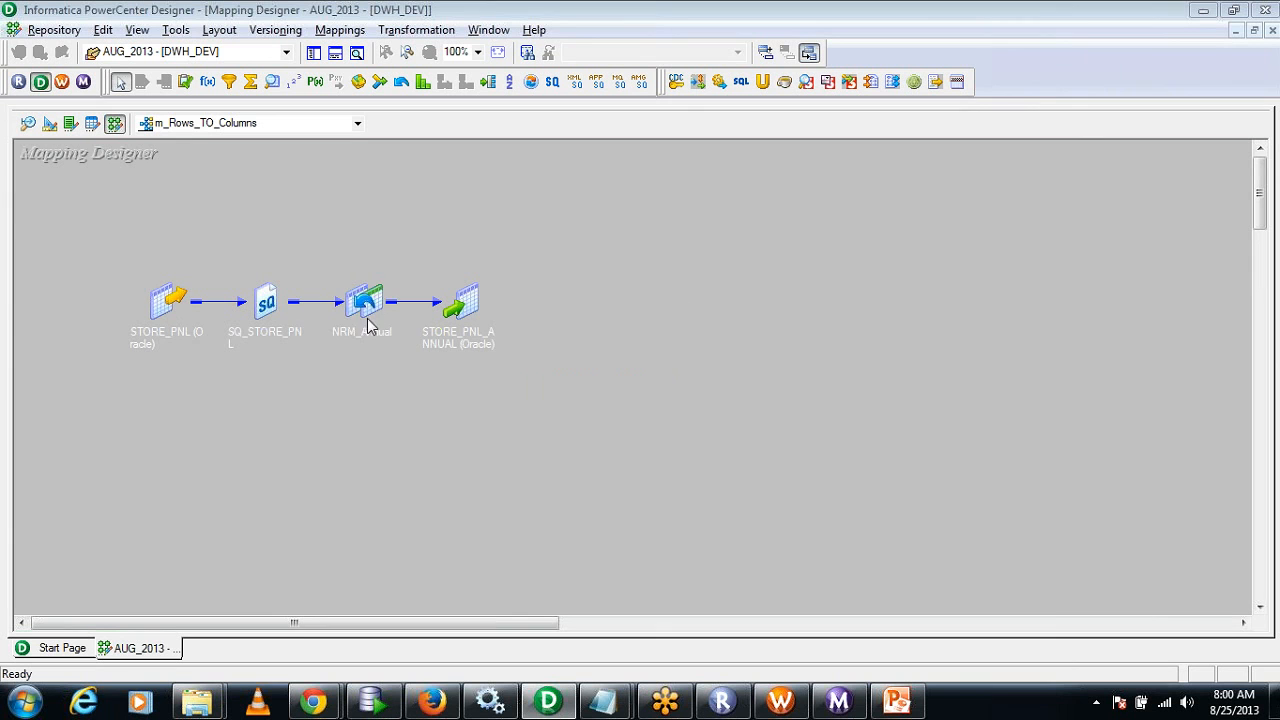
drag(369, 305, 382, 238)
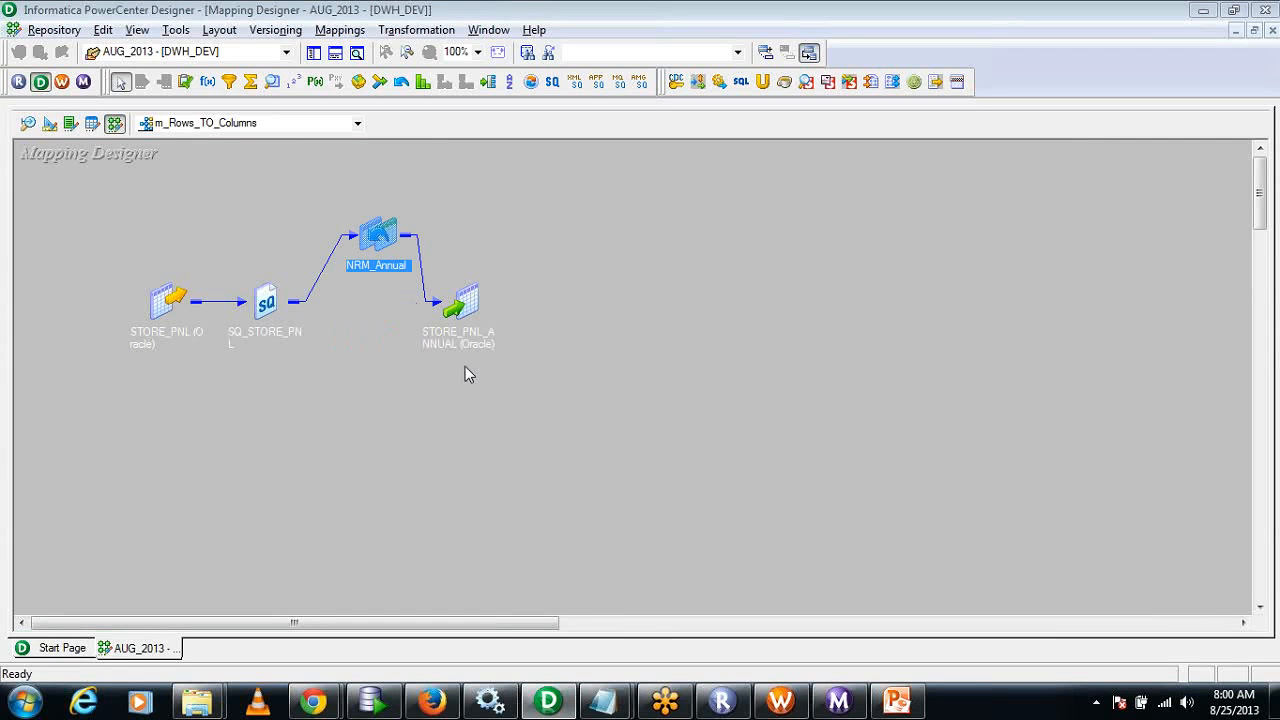